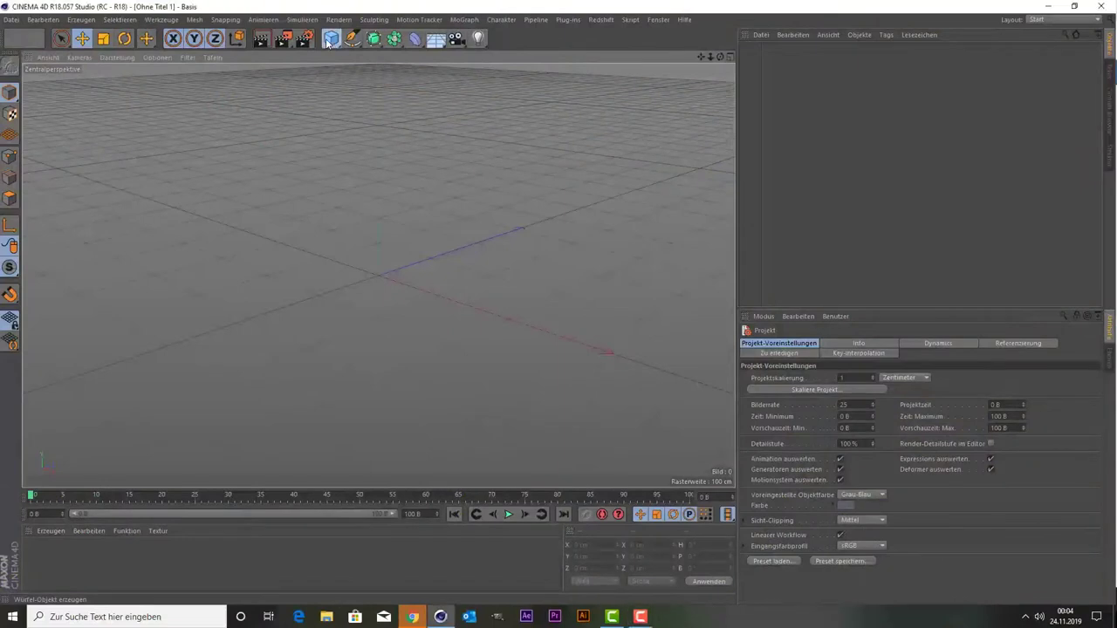
Bring up the primitive objects palette from the Cube icon in the top toolbar.
left_click(328, 42)
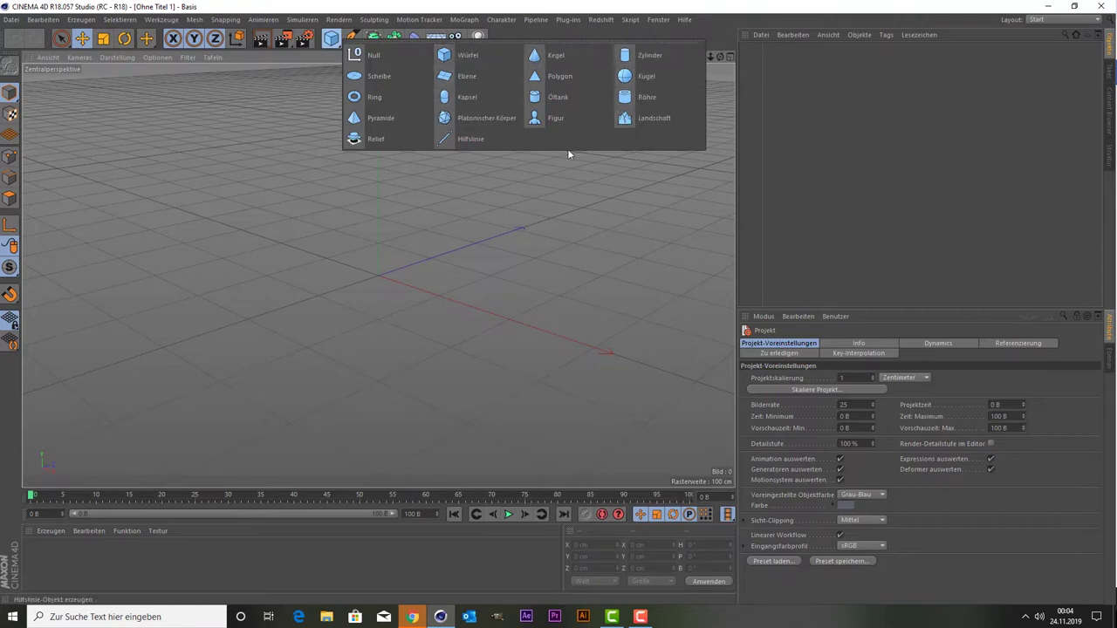
Add a Kugel sphere, display it with Gouraud-Shading (Linien), and make it editable.
left_click(659, 75)
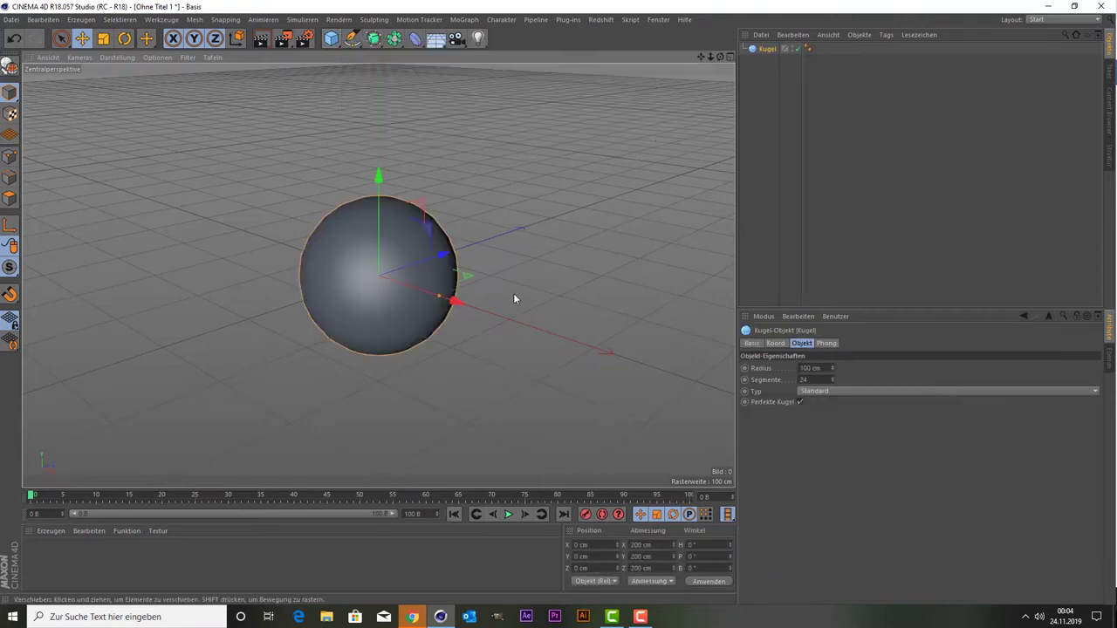
left_click(118, 56)
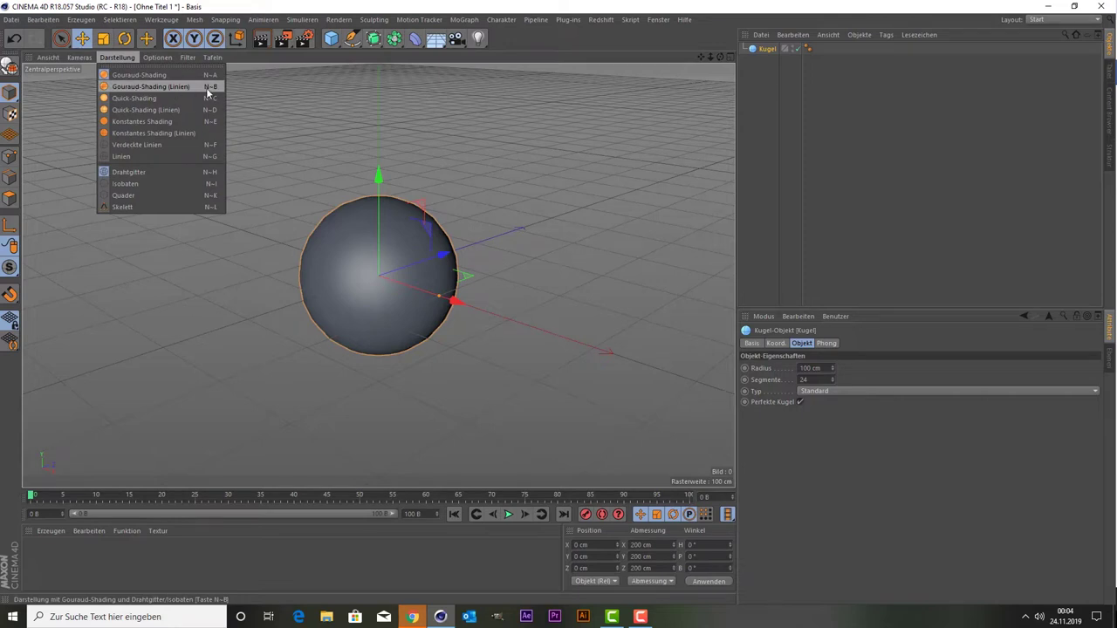
left_click(151, 86)
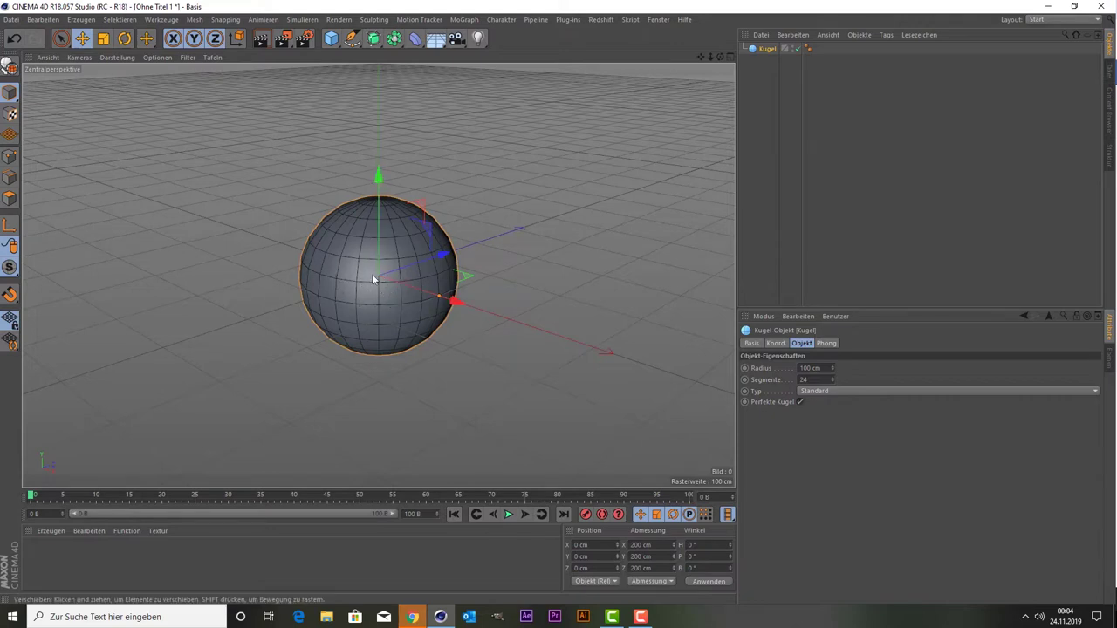
key("c")
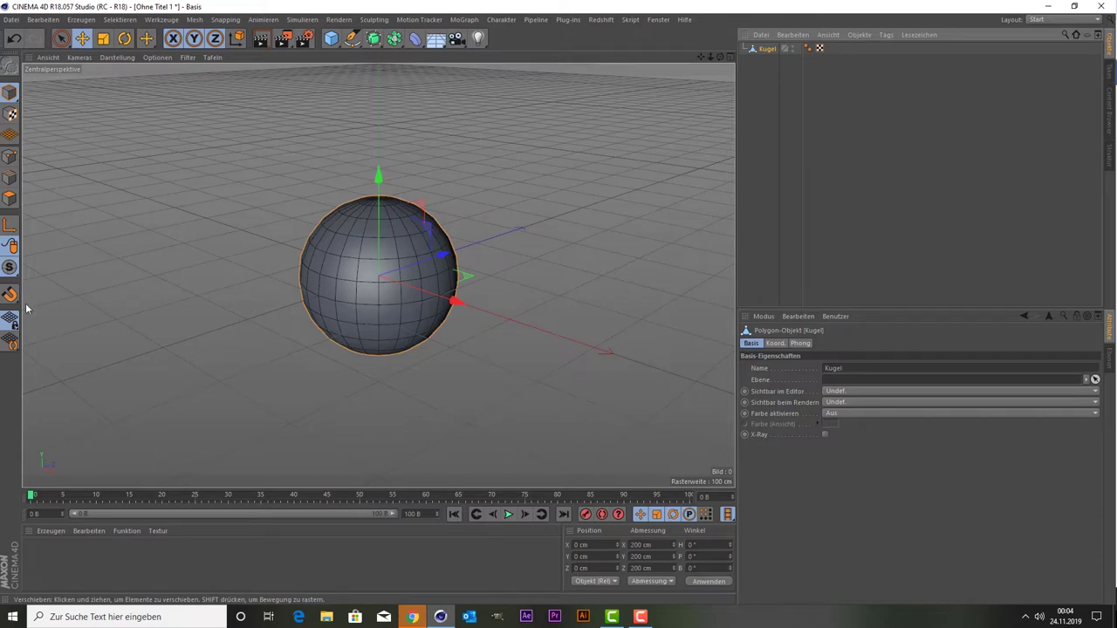
Switch to polygon mode and zoom in toward the top of the sphere.
left_click(10, 199)
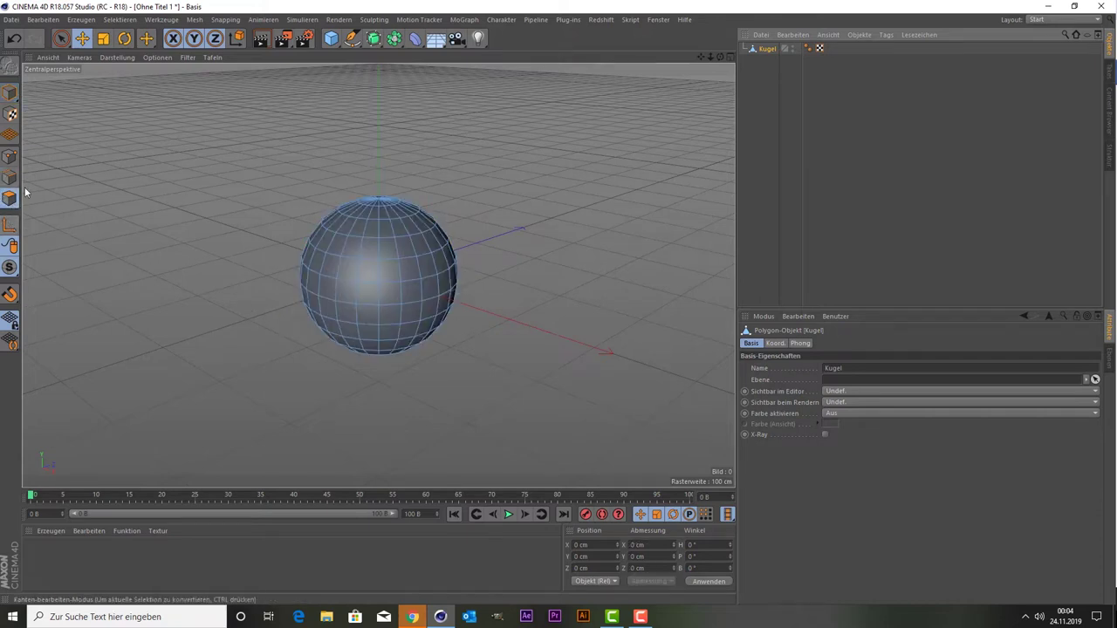
scroll(371, 226, "up", 1)
scroll(370, 226, "up", 2)
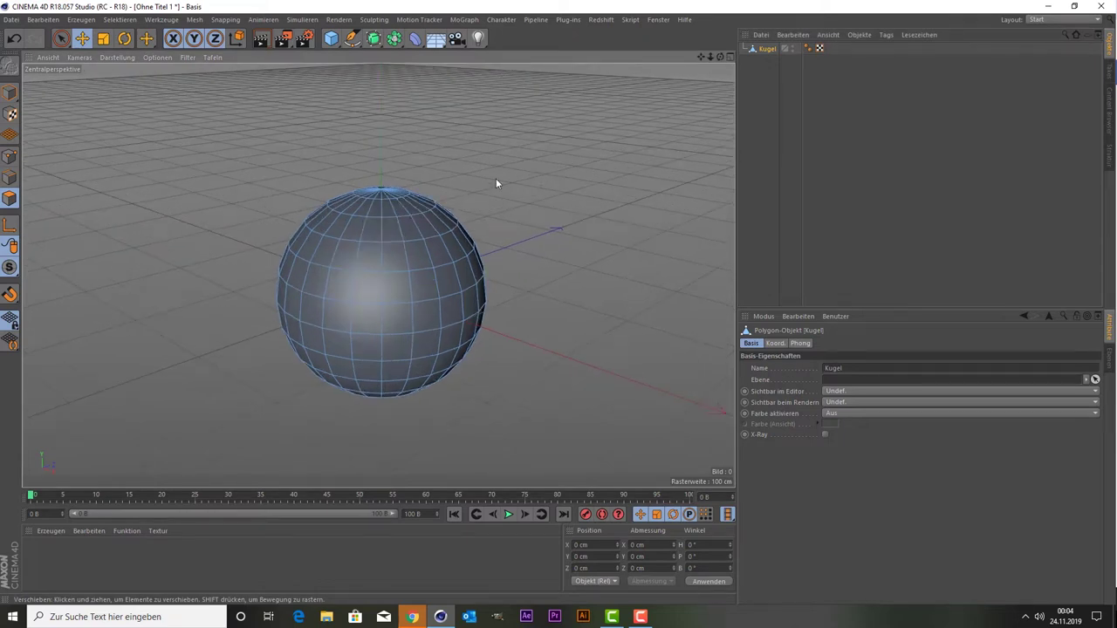
left_click(388, 216)
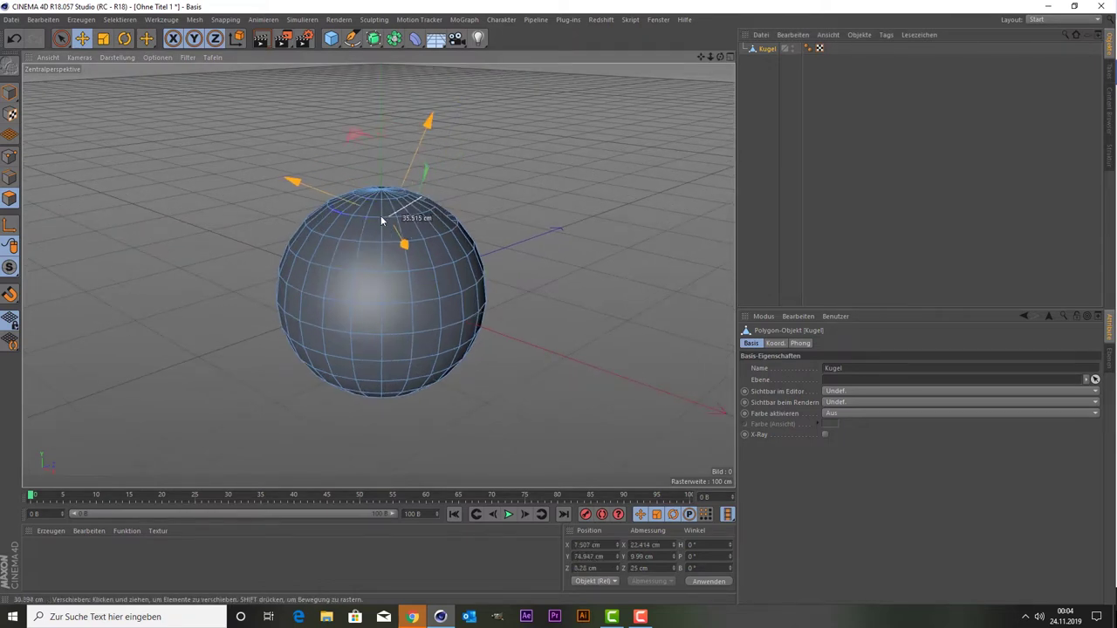
key("ctrl+z")
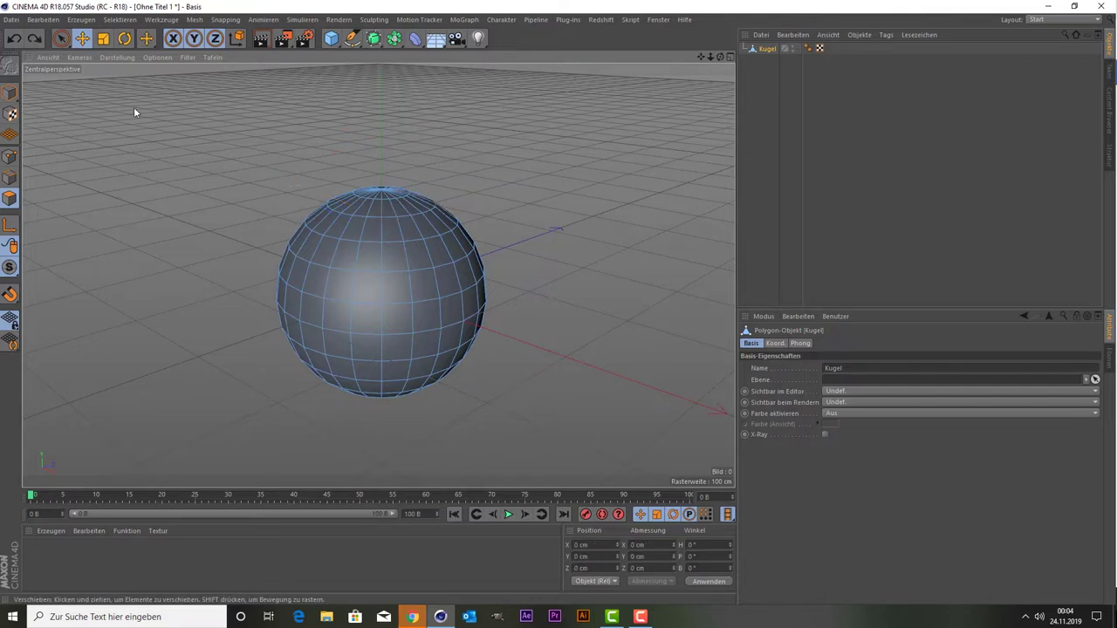
Live-select the sphere's top cap, try an Innen extrudieren inset, then undo it.
left_click(60, 38)
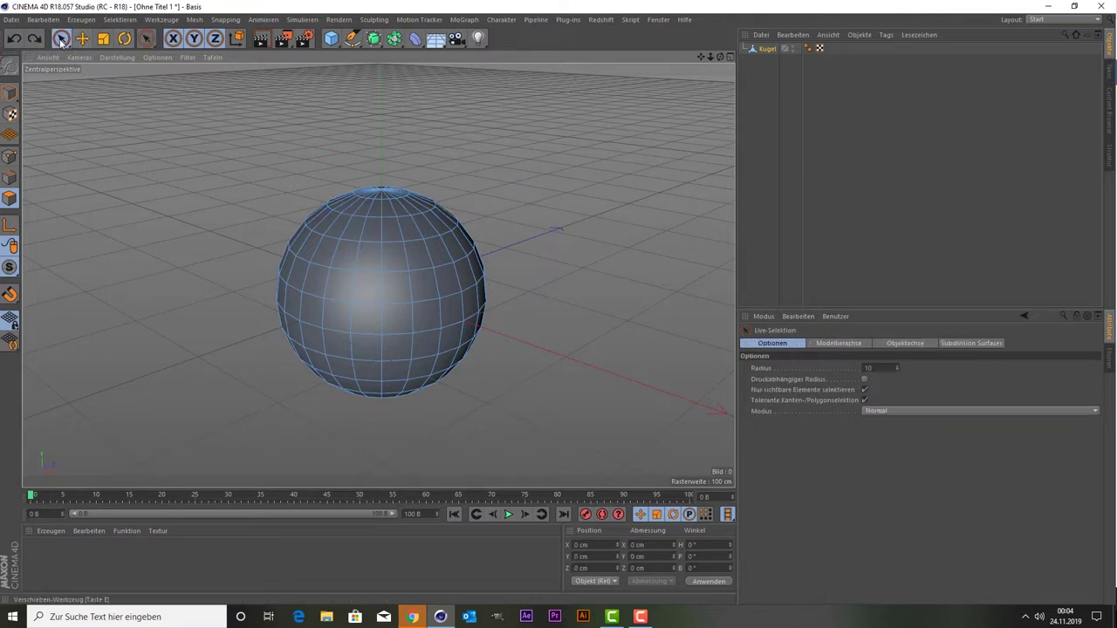
left_click_drag(412, 196, 369, 191)
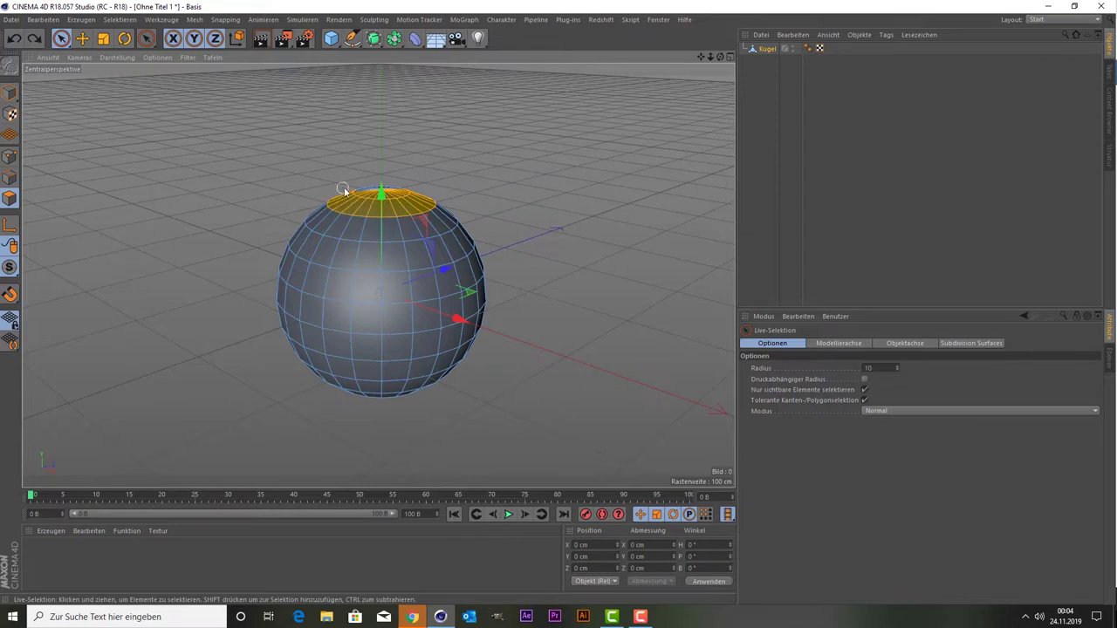
right_click(556, 181)
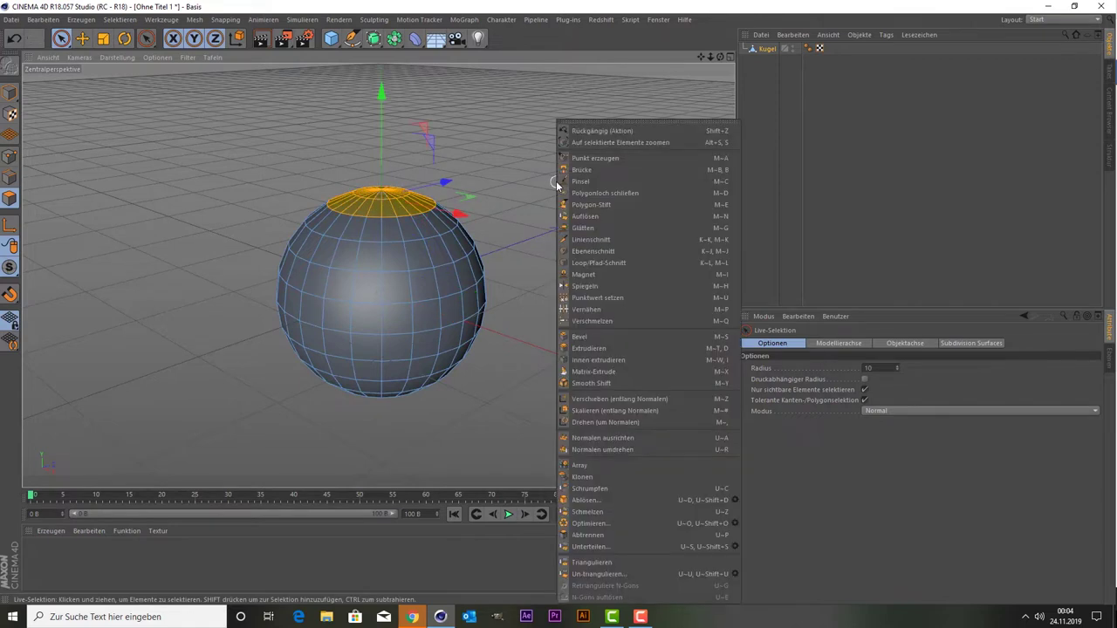
left_click(624, 360)
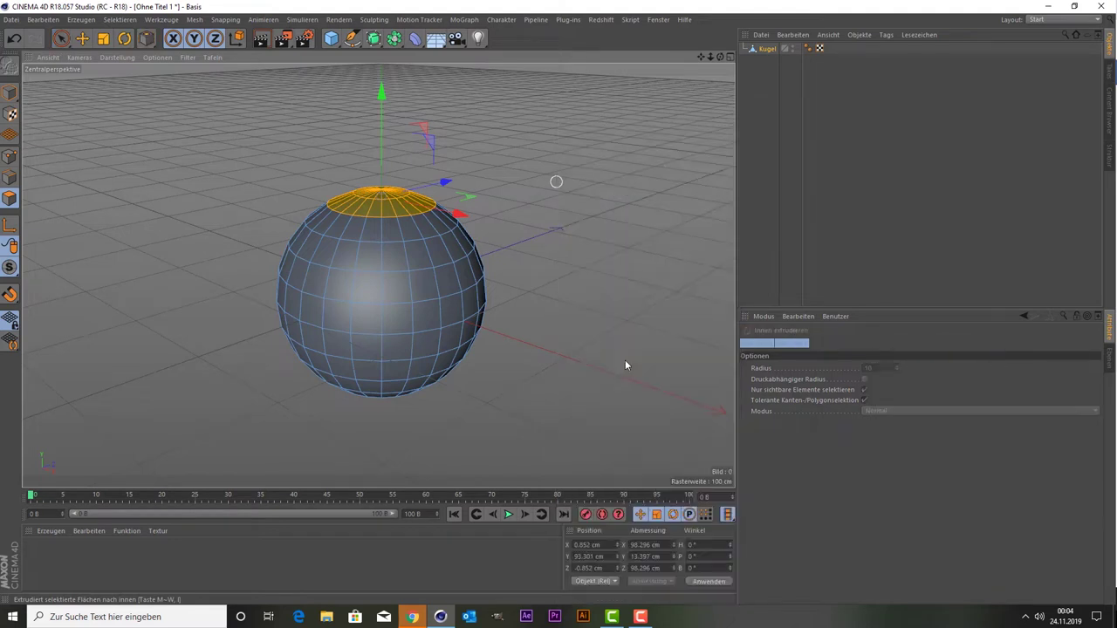
left_click_drag(625, 359, 489, 359)
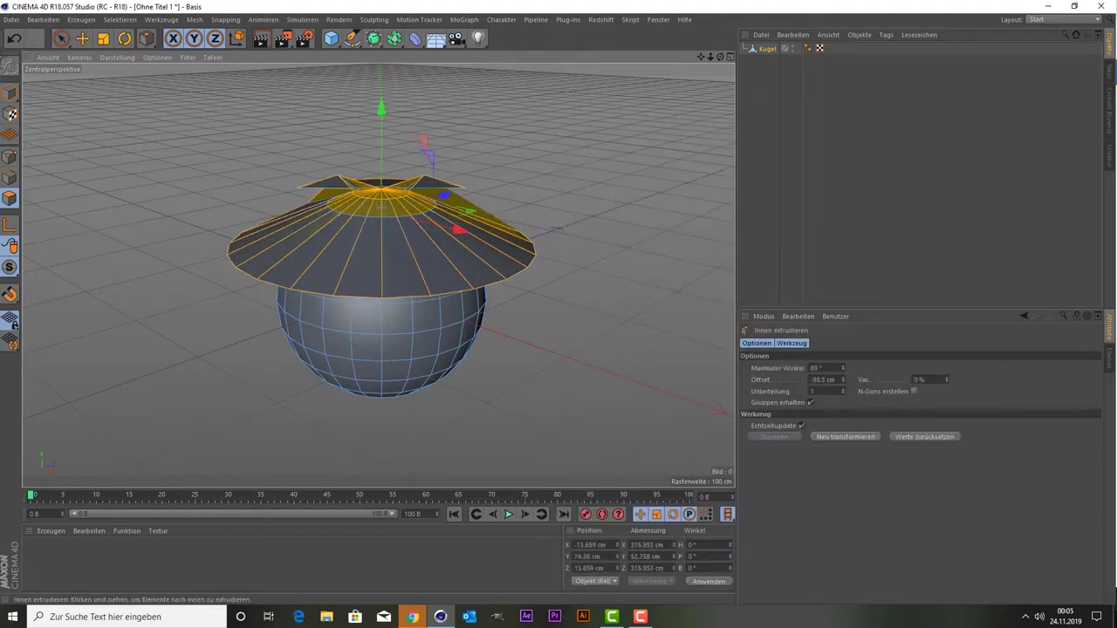
left_click_drag(488, 359, 651, 360)
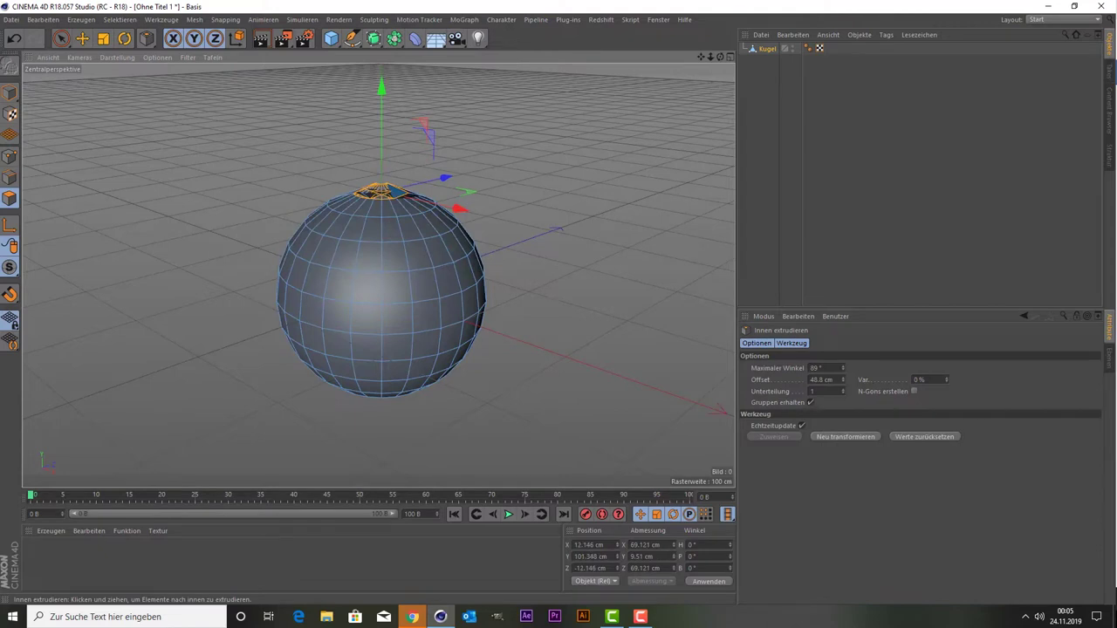
key("ctrl+z")
key("ctrl+z")
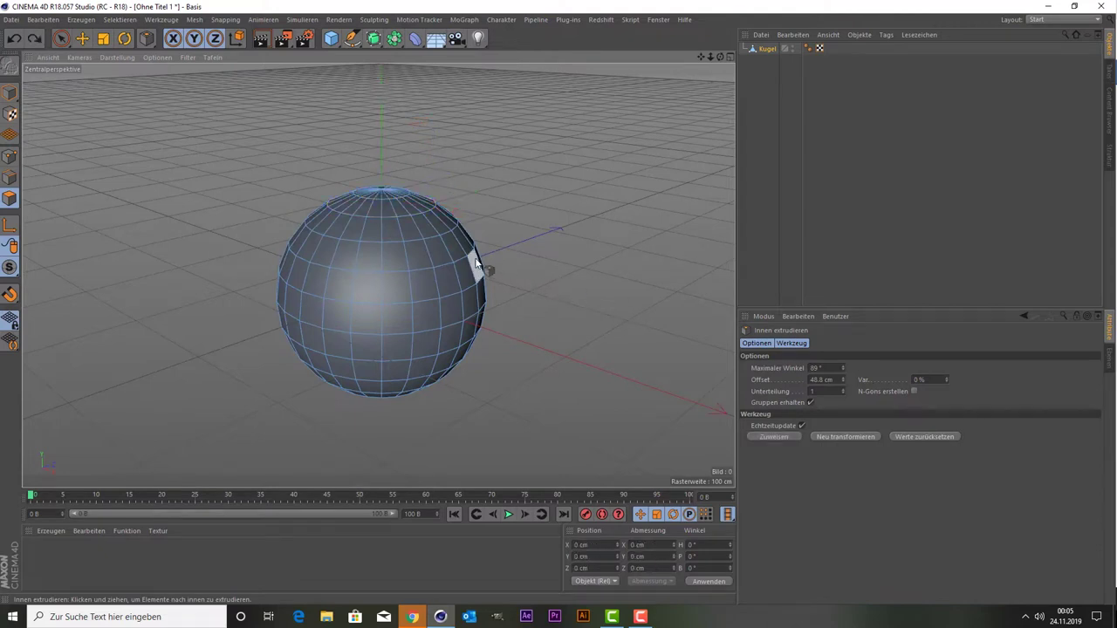
Maximize the Top view and make a trial selection of pole polygons, then clear it.
middle_click(419, 199)
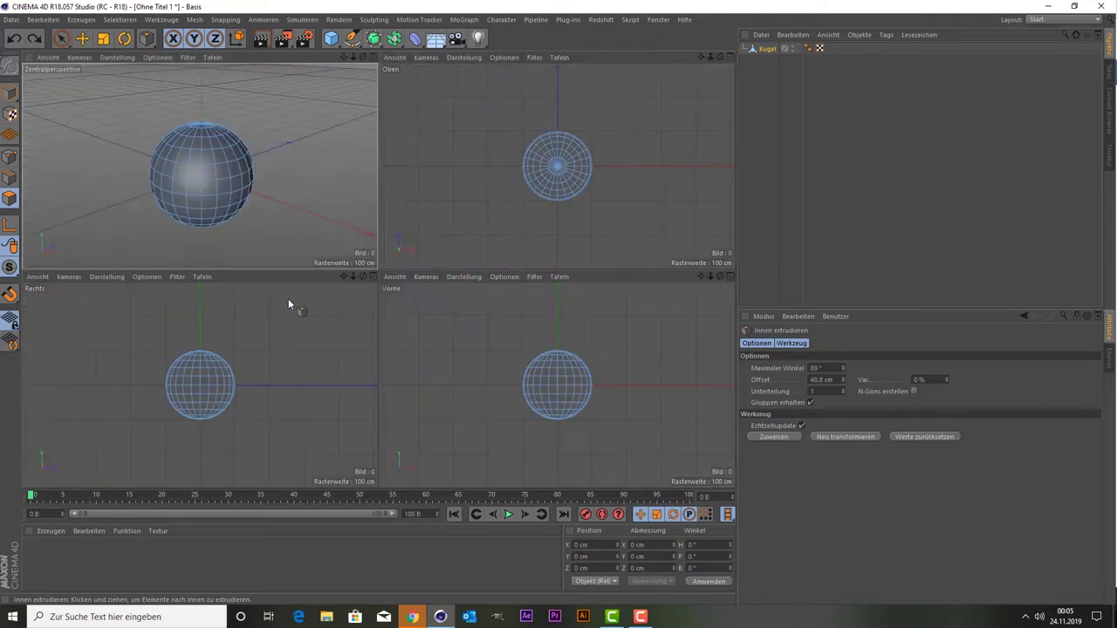
middle_click(510, 195)
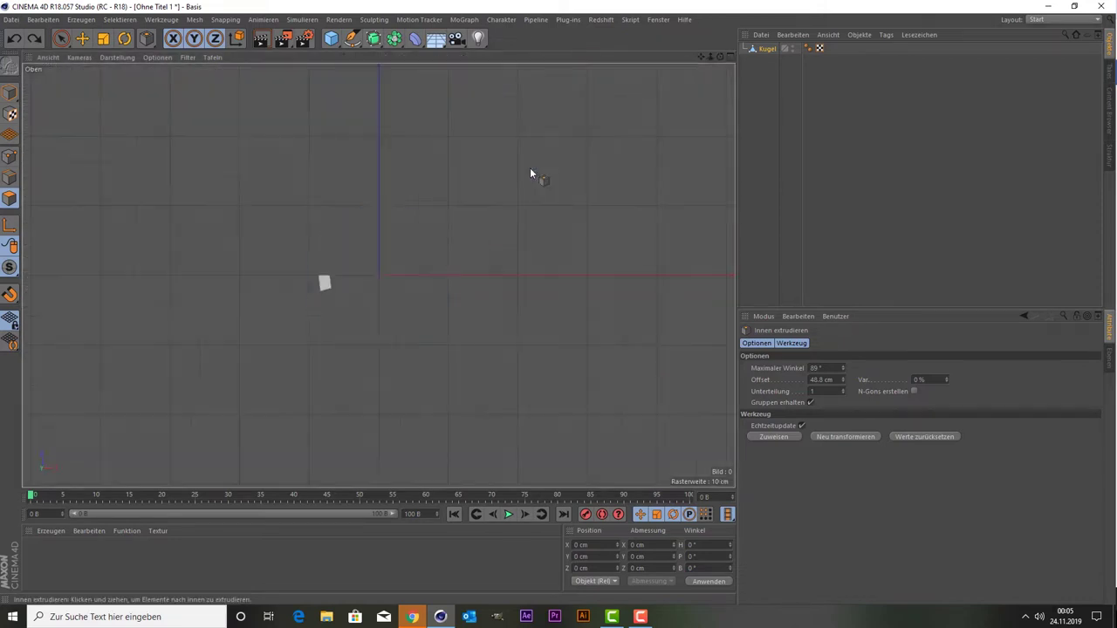
left_click(61, 38)
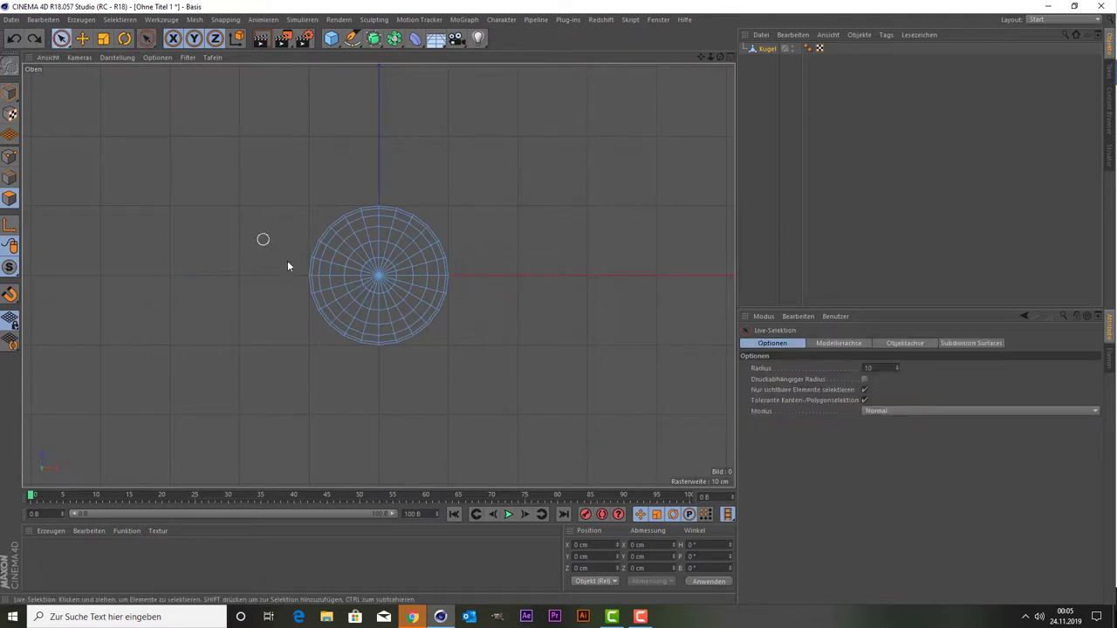
left_click(380, 272)
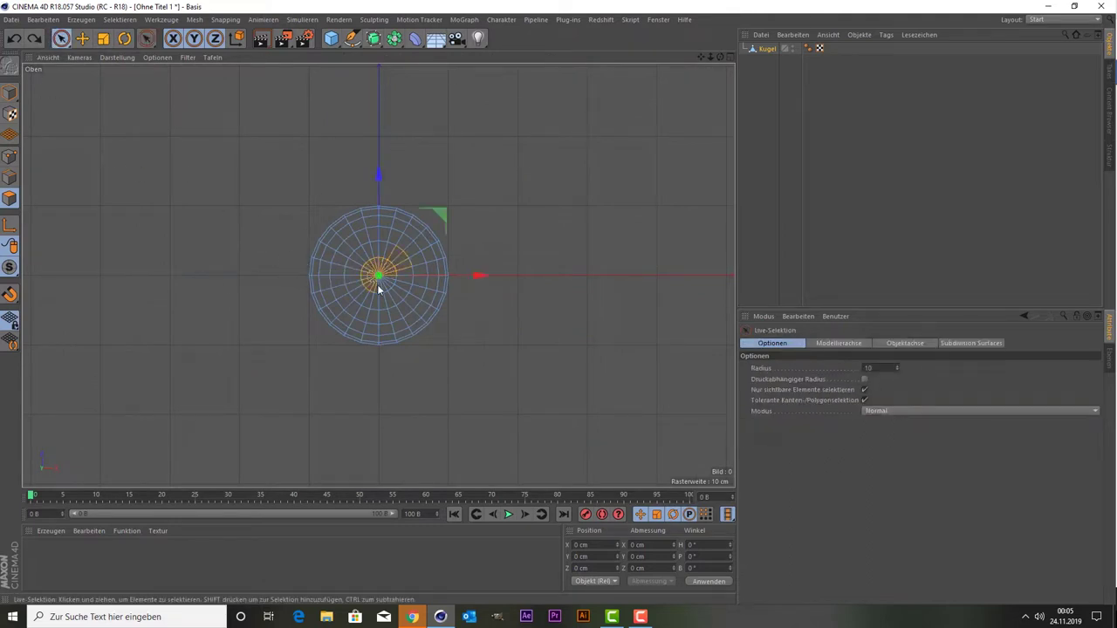
left_click_drag(400, 285, 379, 301)
key("ctrl+shift+a")
Select the inner polygon rings around the top pole, delete them, and return to perspective.
middle_click(361, 242)
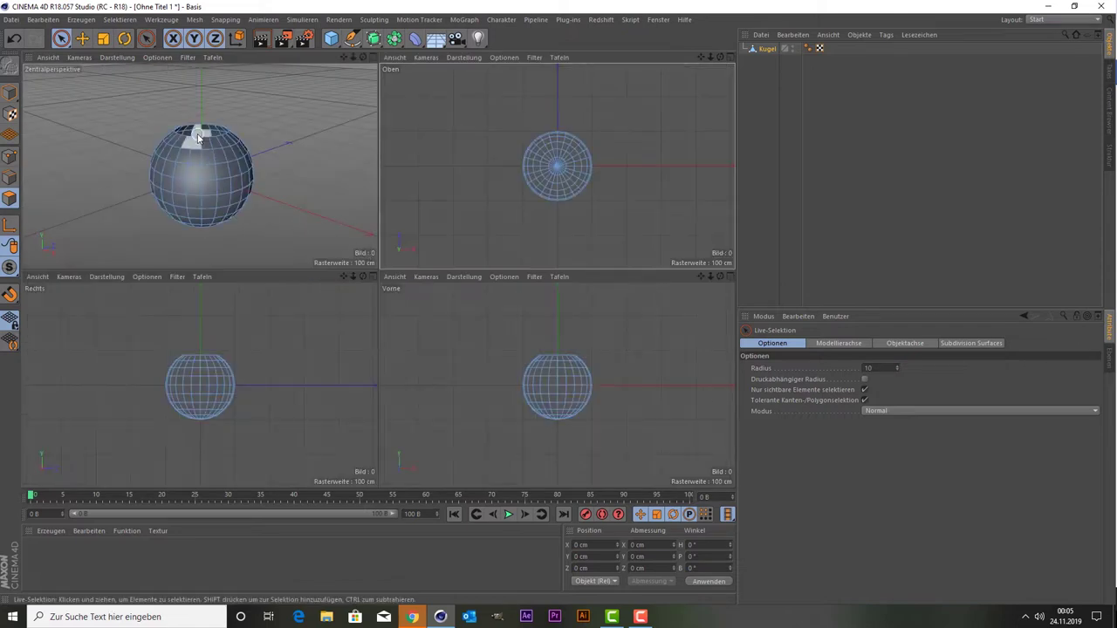
middle_click(478, 193)
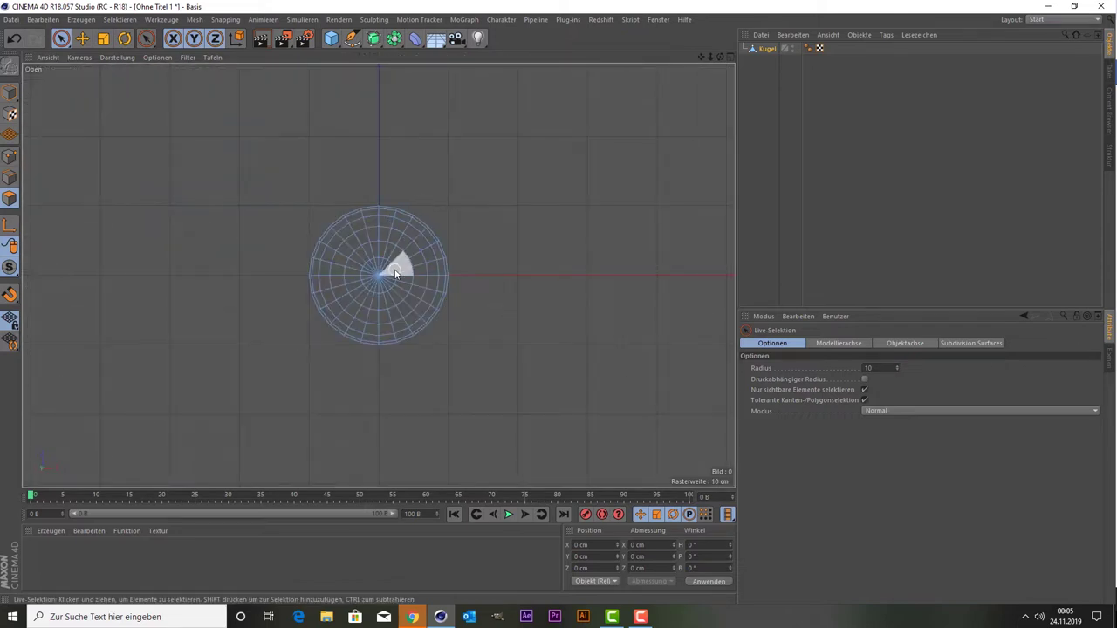
left_click_drag(387, 270, 378, 265)
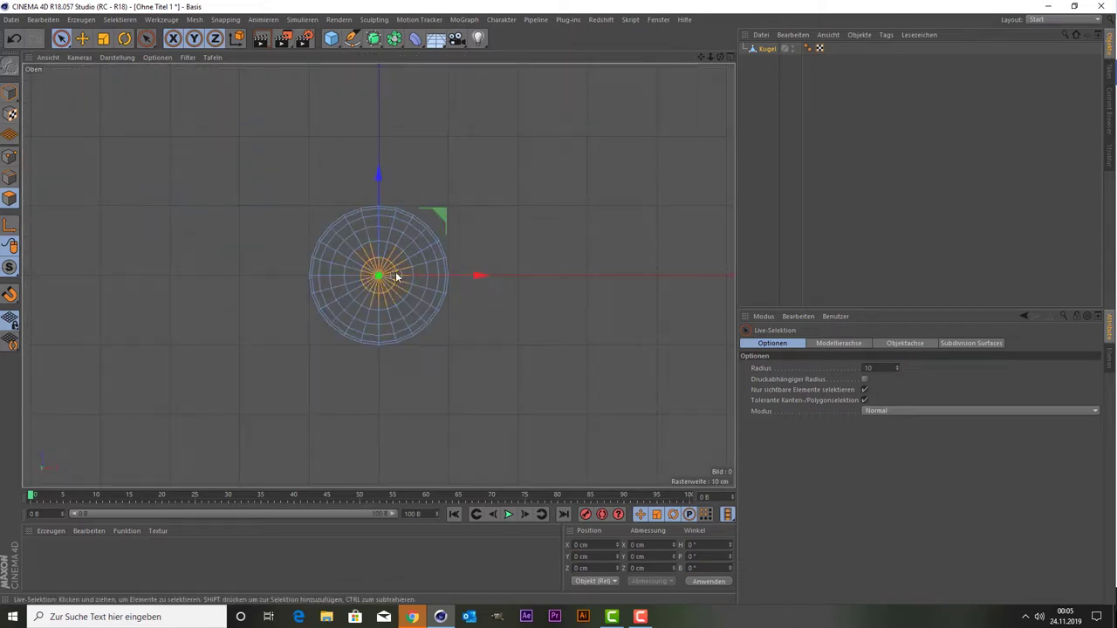
left_click_drag(374, 299, 375, 288)
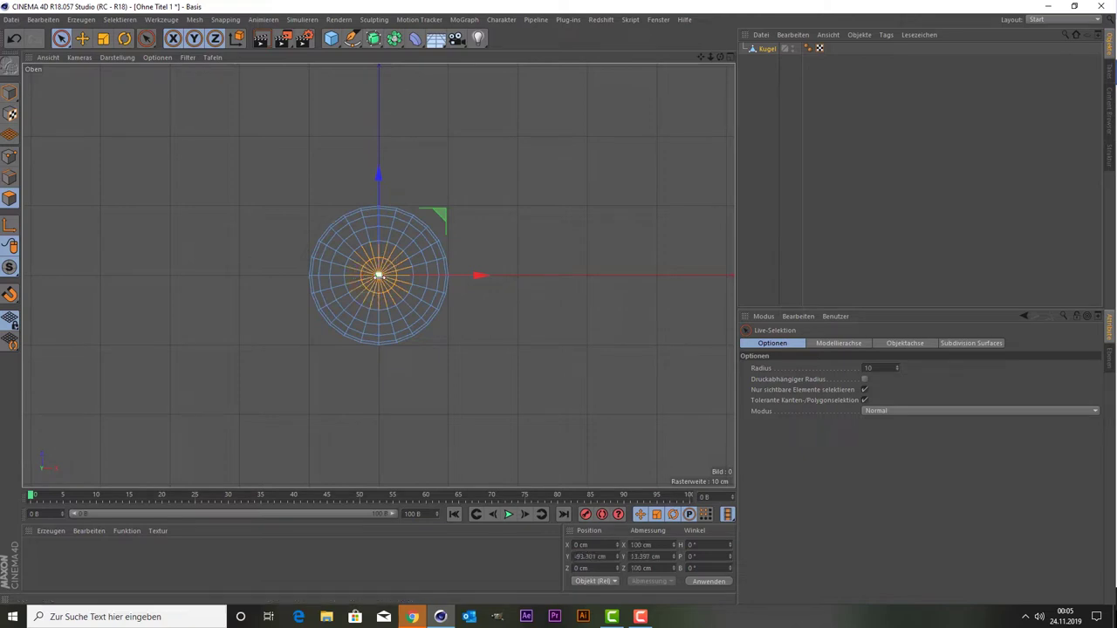
key("Delete")
middle_click(274, 224)
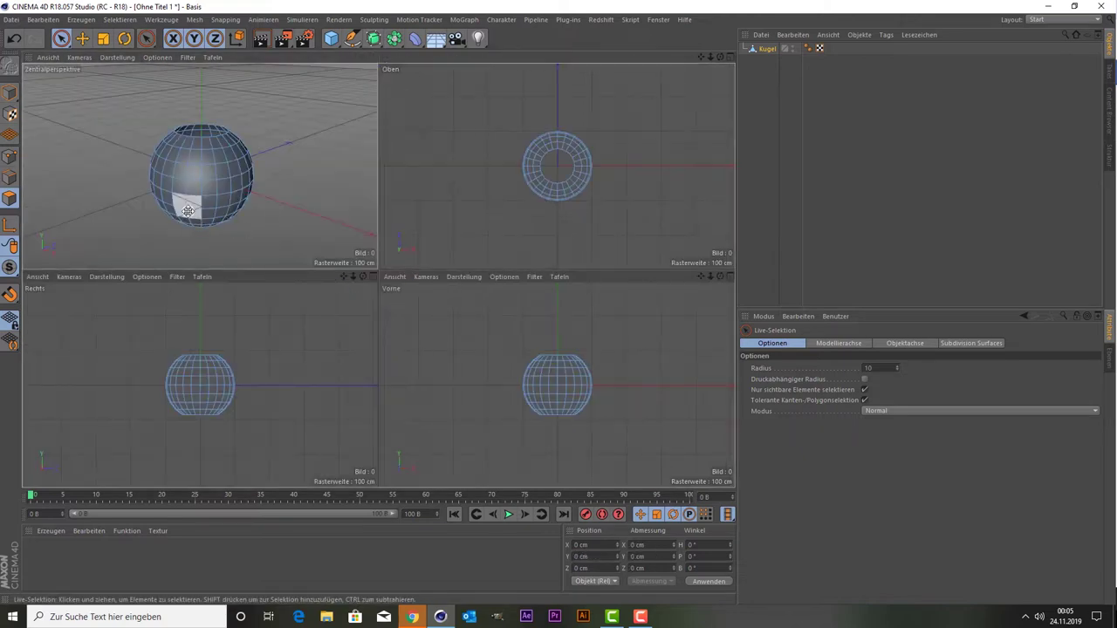
middle_click(262, 237)
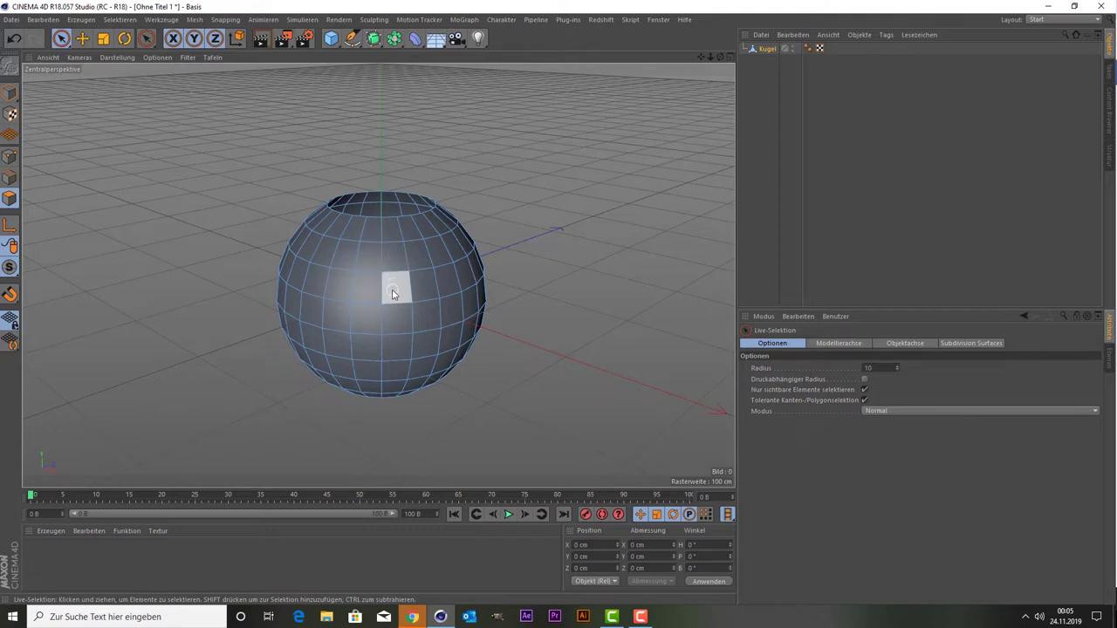
Select all the sphere's polygons and start an inner extrude, then deselect them.
key("ctrl+a")
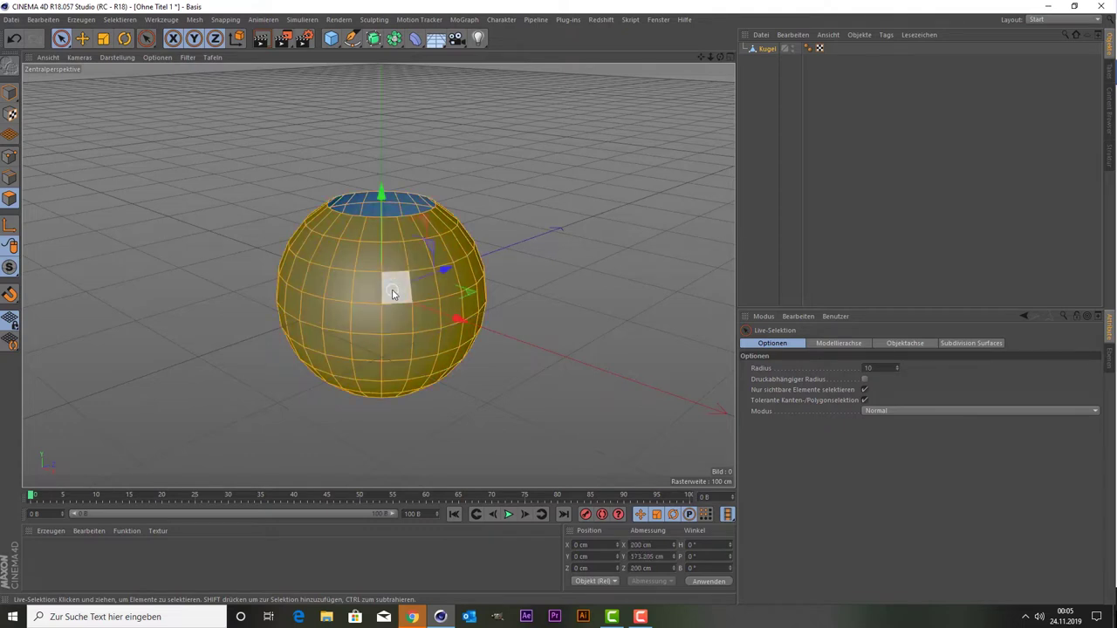
right_click(288, 254)
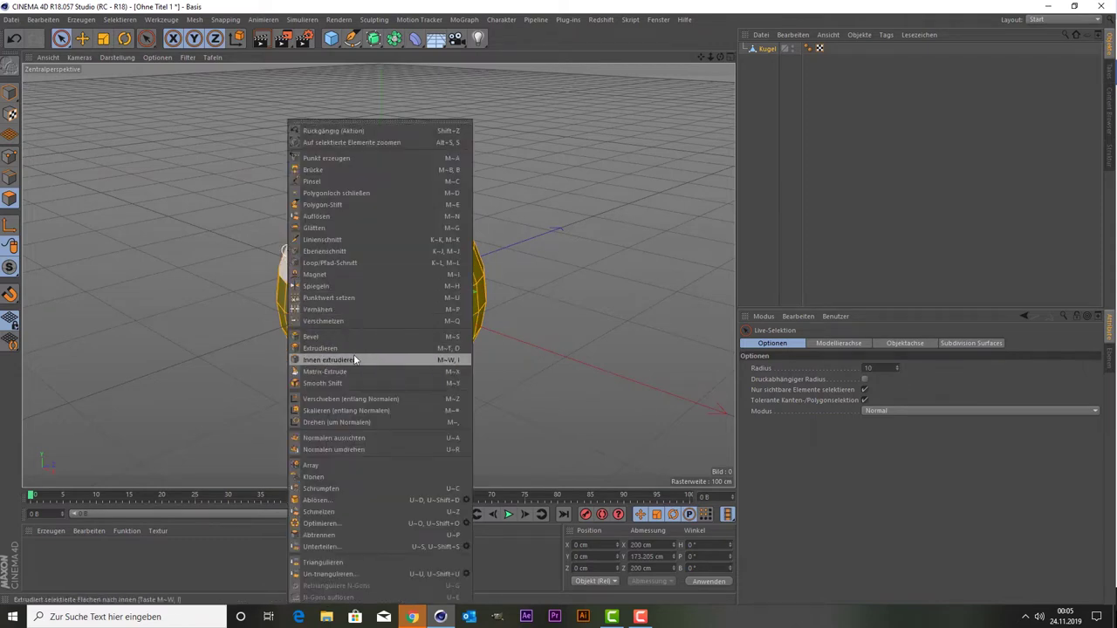
left_click(329, 360)
key("ctrl+shift+a")
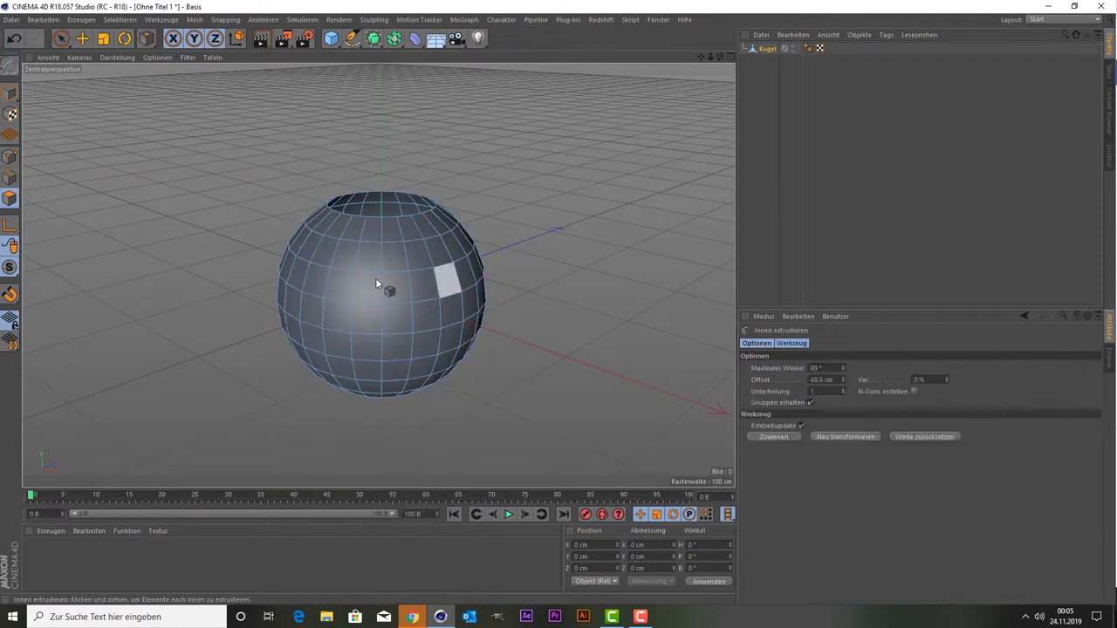
Inner-extrude every face individually to a 7.2 cm offset with Preserve Groups unchecked.
key("ctrl+a")
right_click(349, 286)
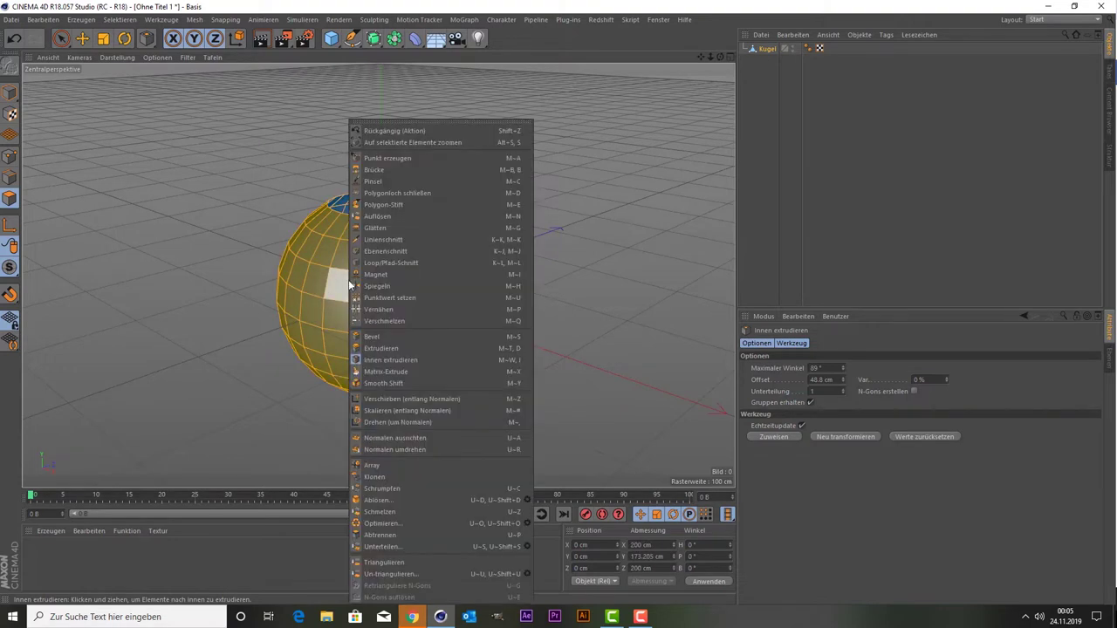
left_click(401, 358)
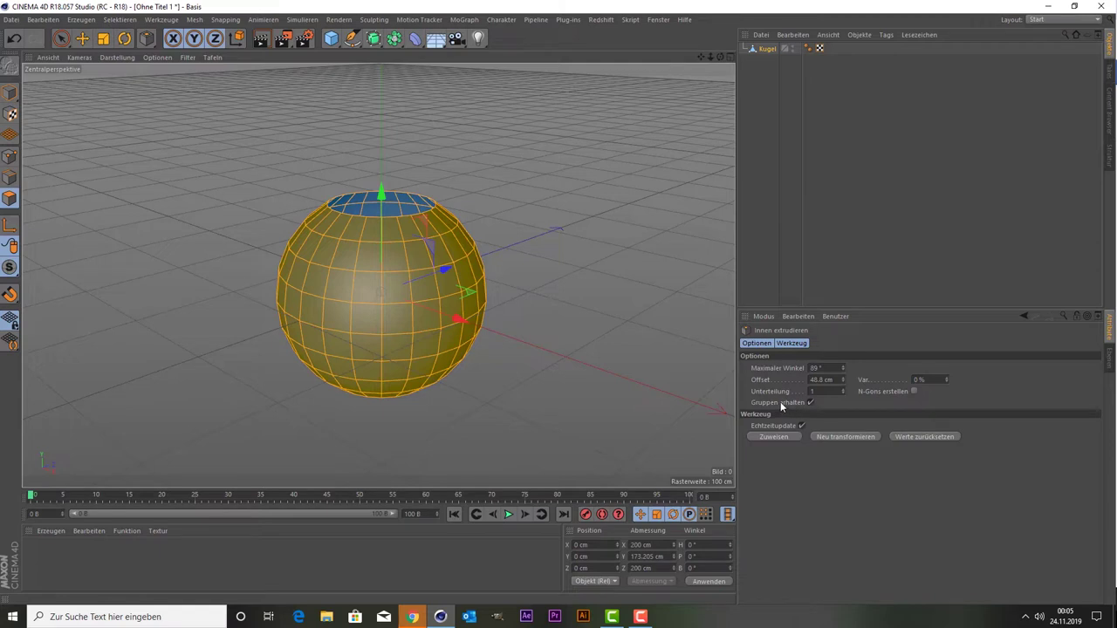
mouse_move(481, 222)
left_mouse_down()
mouse_move(419, 225)
mouse_move(491, 236)
left_mouse_up()
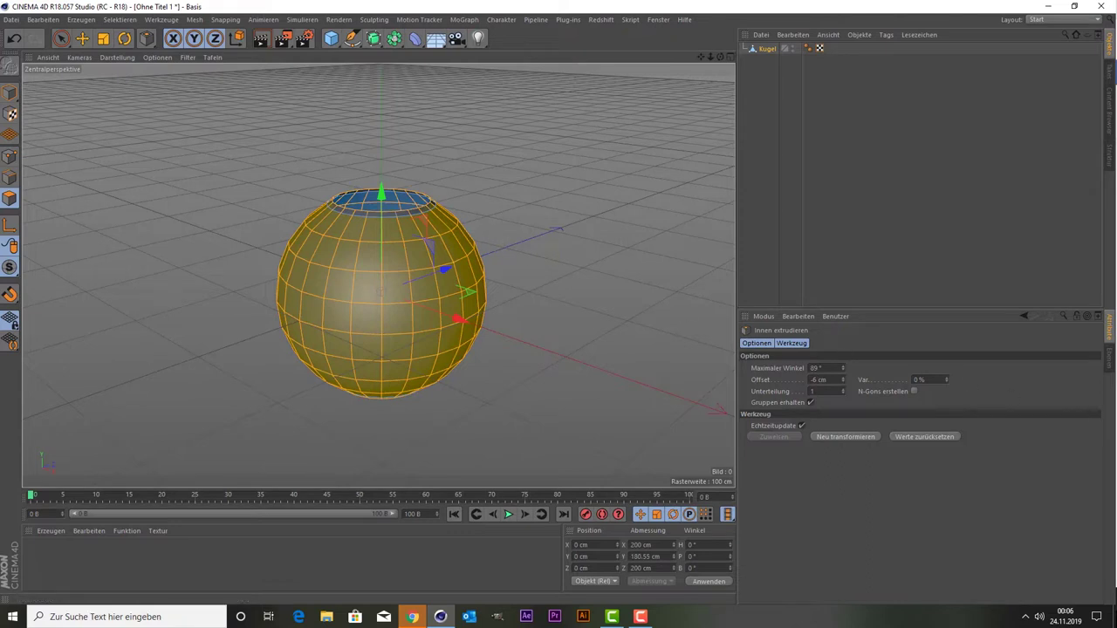
key("ctrl+z")
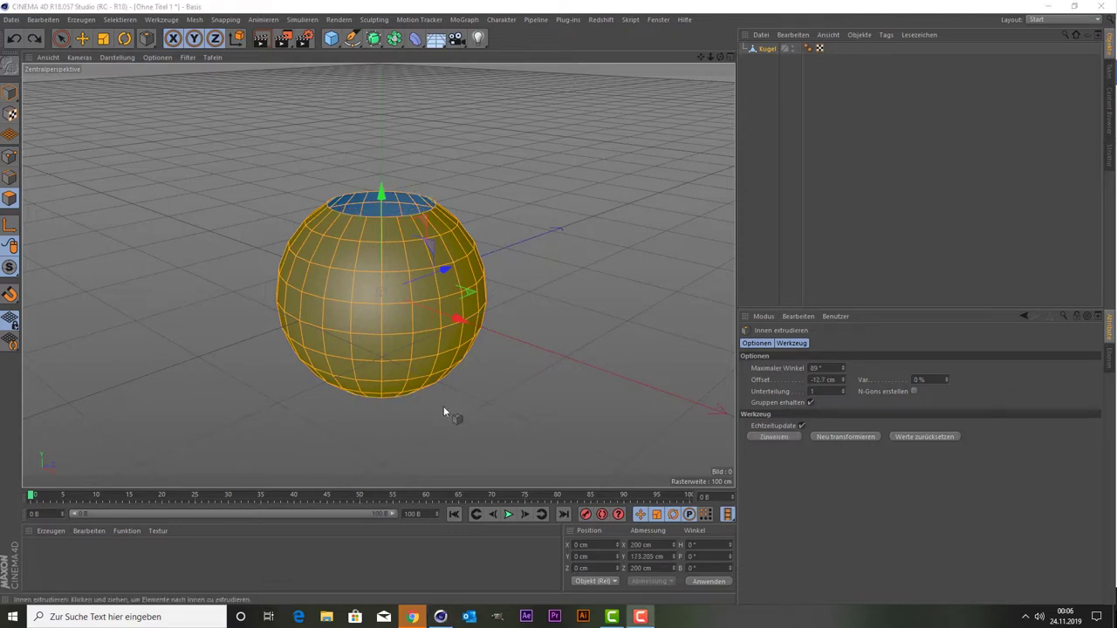
mouse_move(581, 242)
left_mouse_down()
mouse_move(494, 242)
mouse_move(683, 242)
mouse_move(536, 242)
left_mouse_up()
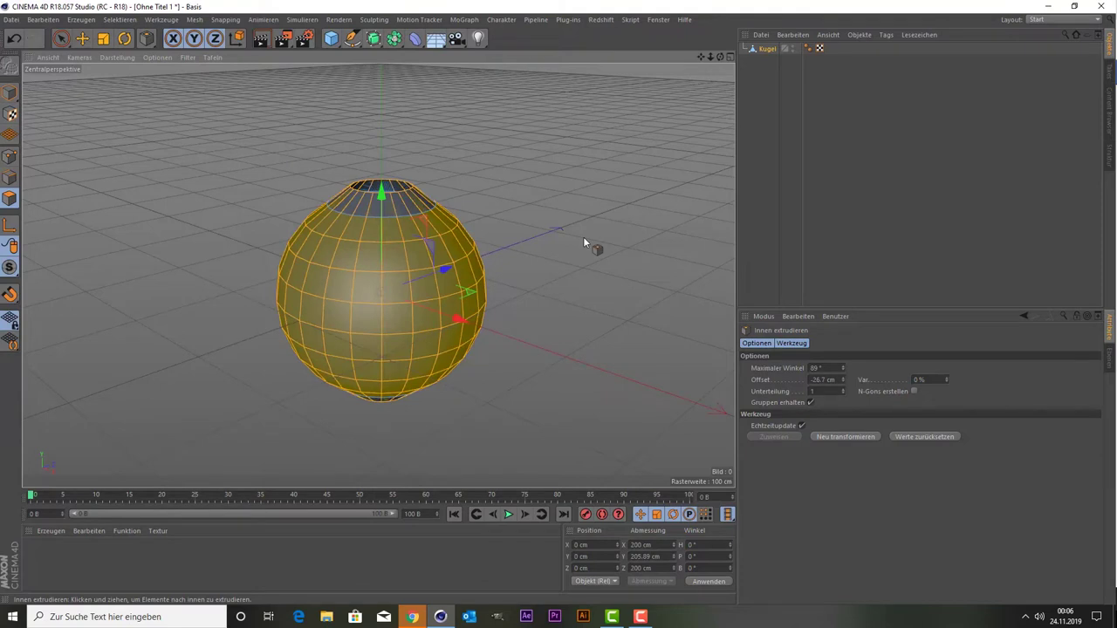
left_click(812, 404)
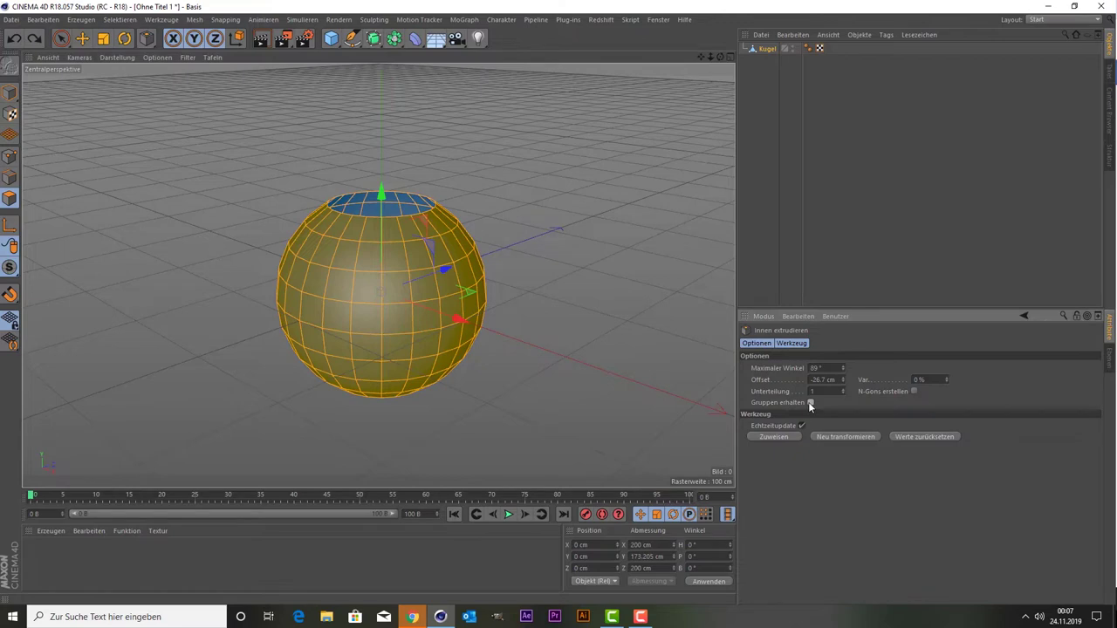
left_click_drag(568, 317, 648, 316)
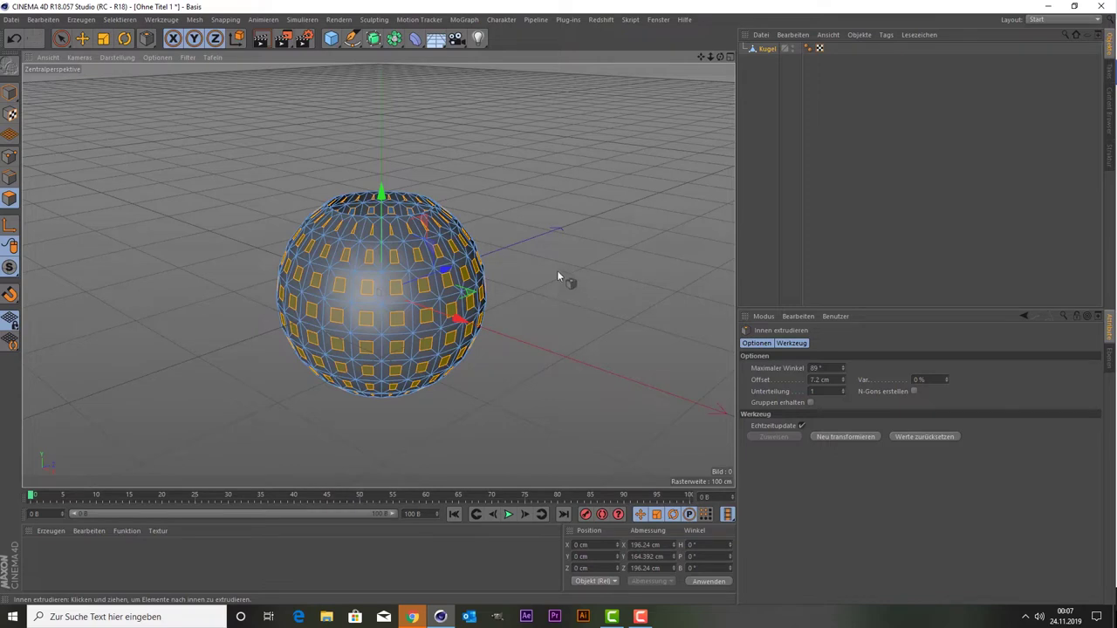
Extrude the inset faces outward to a 23.2 cm offset, forming box-shaped spikes.
right_click(189, 191)
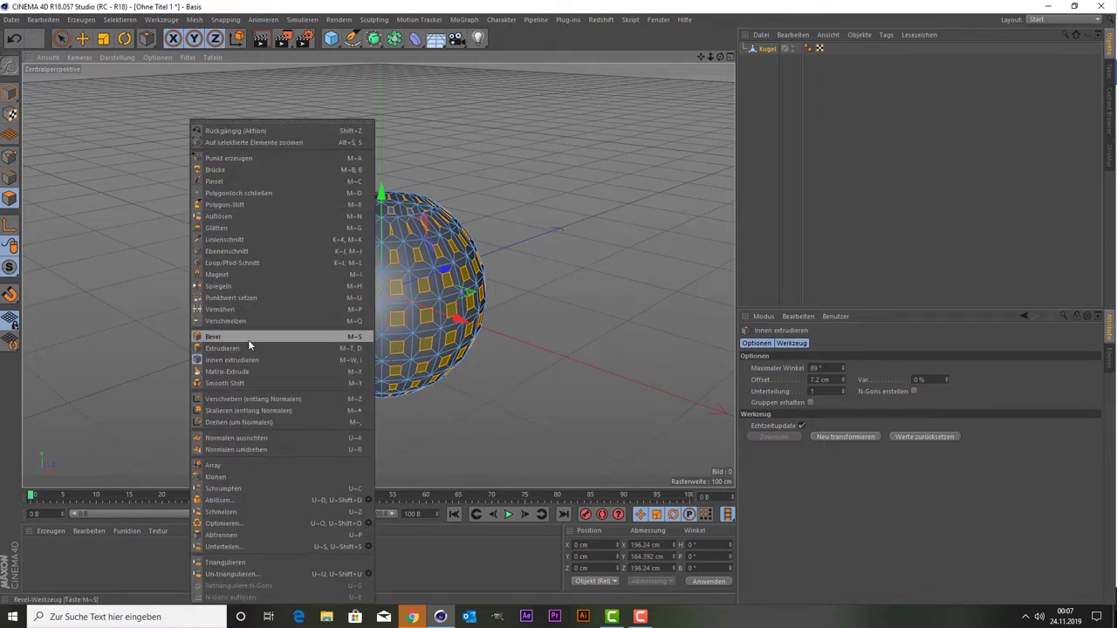
left_click(249, 346)
left_click_drag(218, 352, 264, 349)
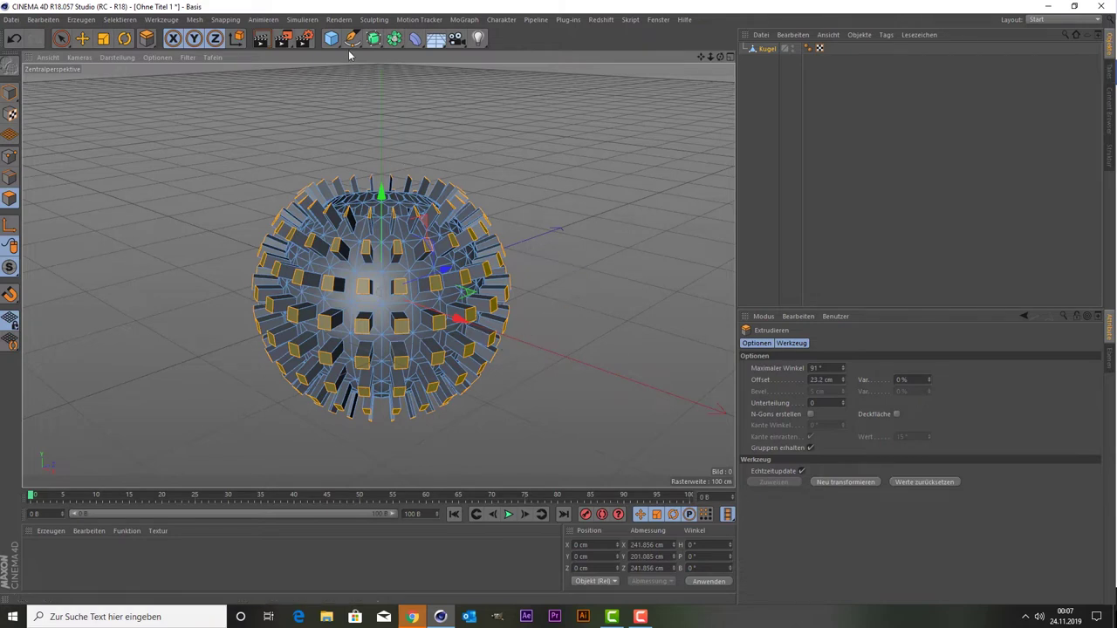
left_click(374, 40)
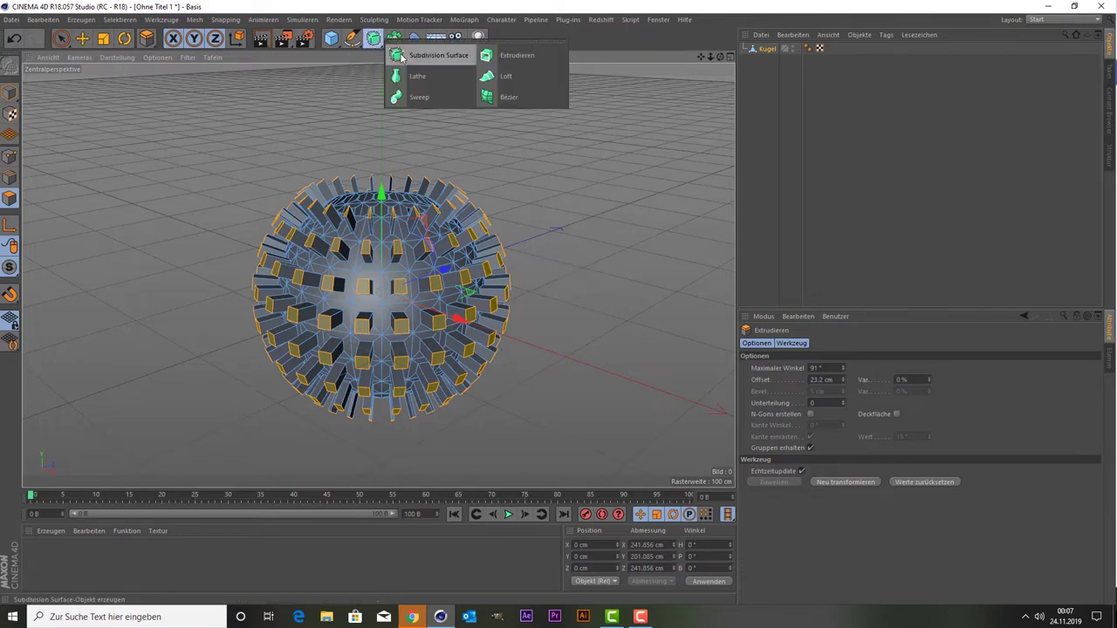
Add a Subdivision Surface, preview Kugel smoothed under it, then move Kugel back to top level.
left_click(403, 56)
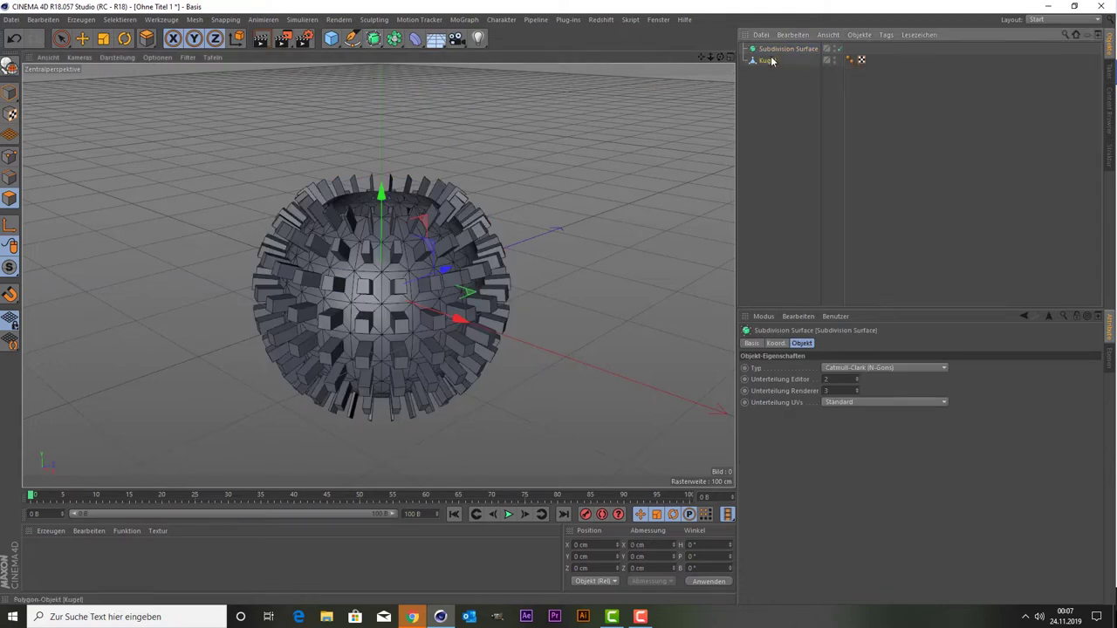
left_click_drag(779, 54, 776, 50)
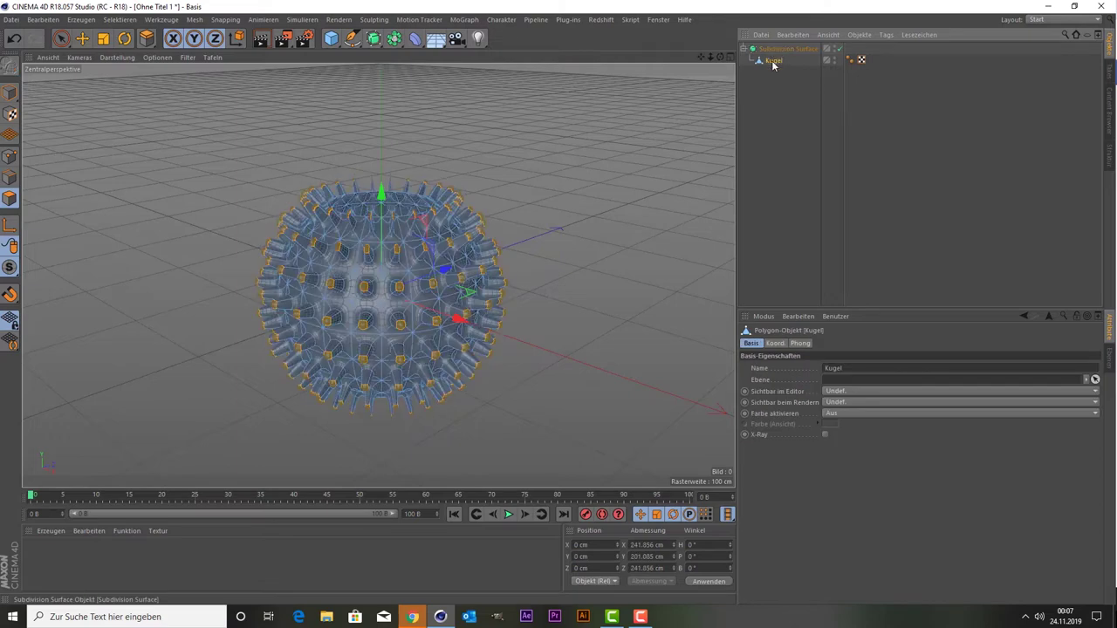
left_click(772, 149)
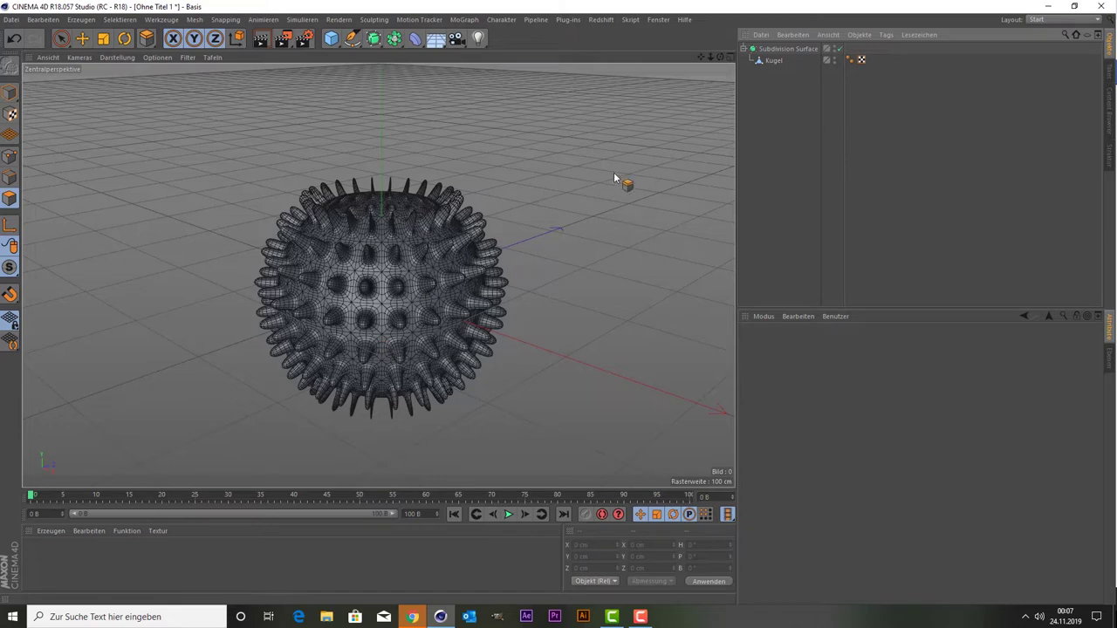
left_click_drag(721, 56, 378, 275)
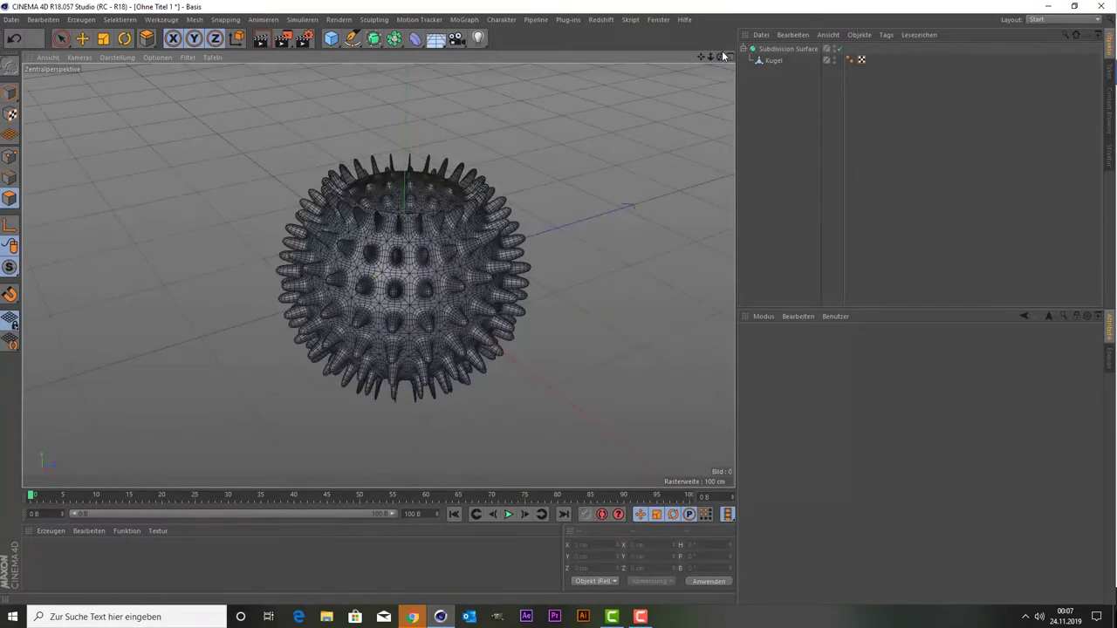
key("ctrl+z")
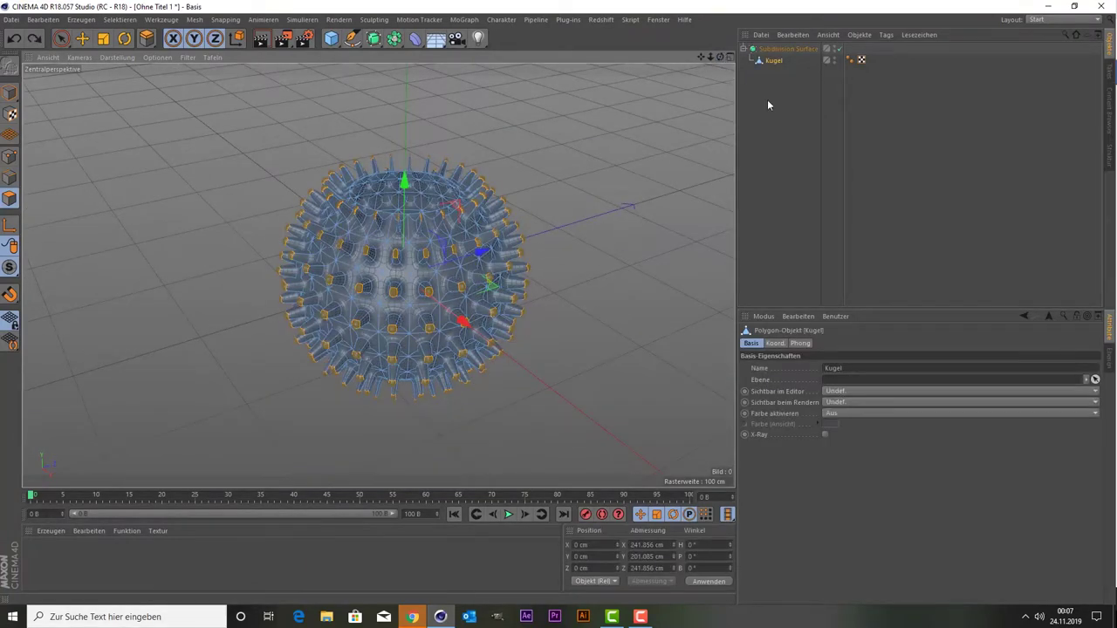
left_click_drag(771, 63, 775, 115)
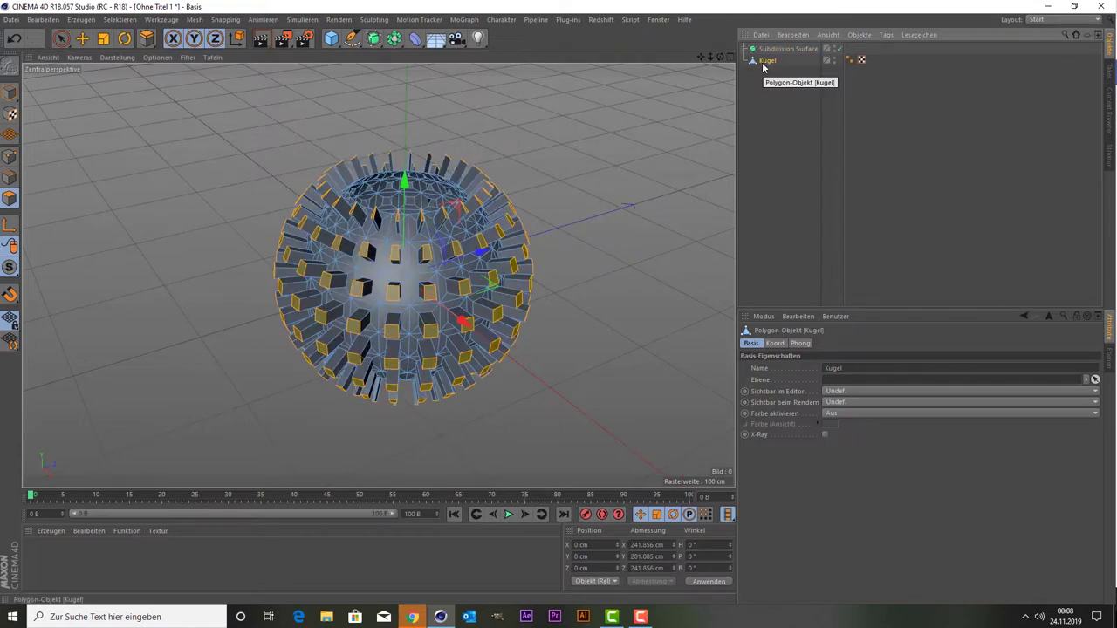
left_click_drag(764, 66, 771, 103)
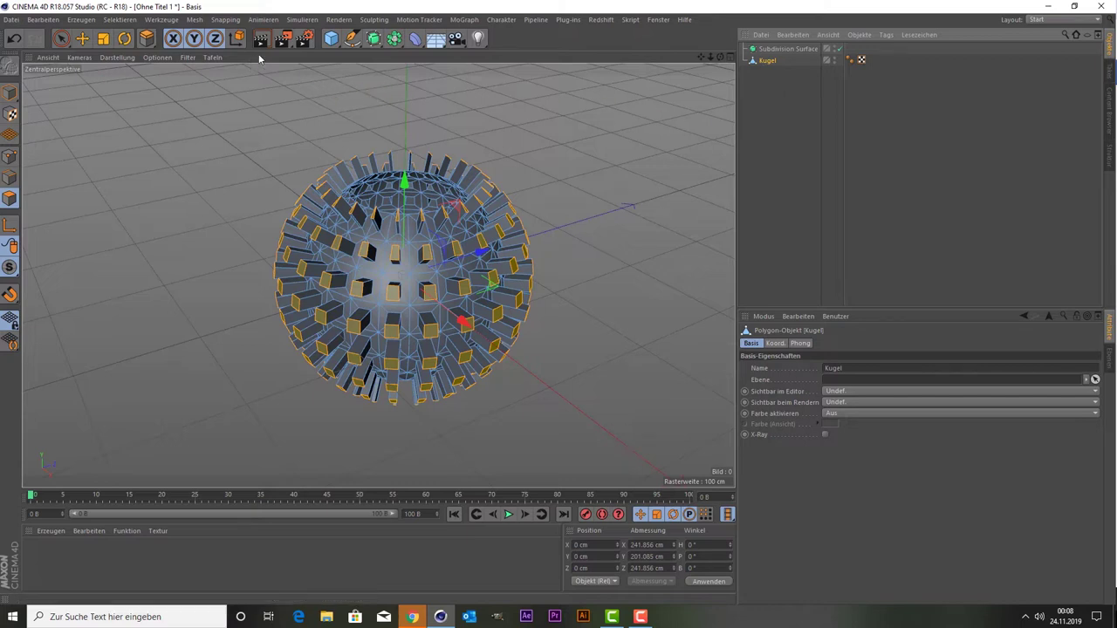
Add a second sphere, Kugel.1, and set its P rotation to 90° in the Coordinate Manager.
left_click(331, 38)
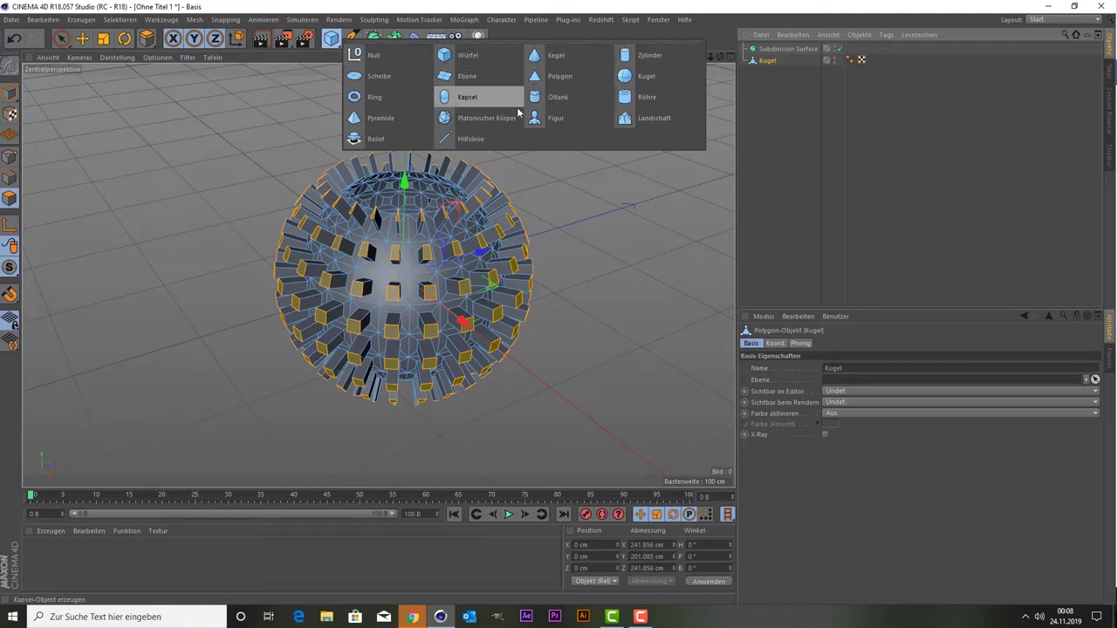
left_click(650, 83)
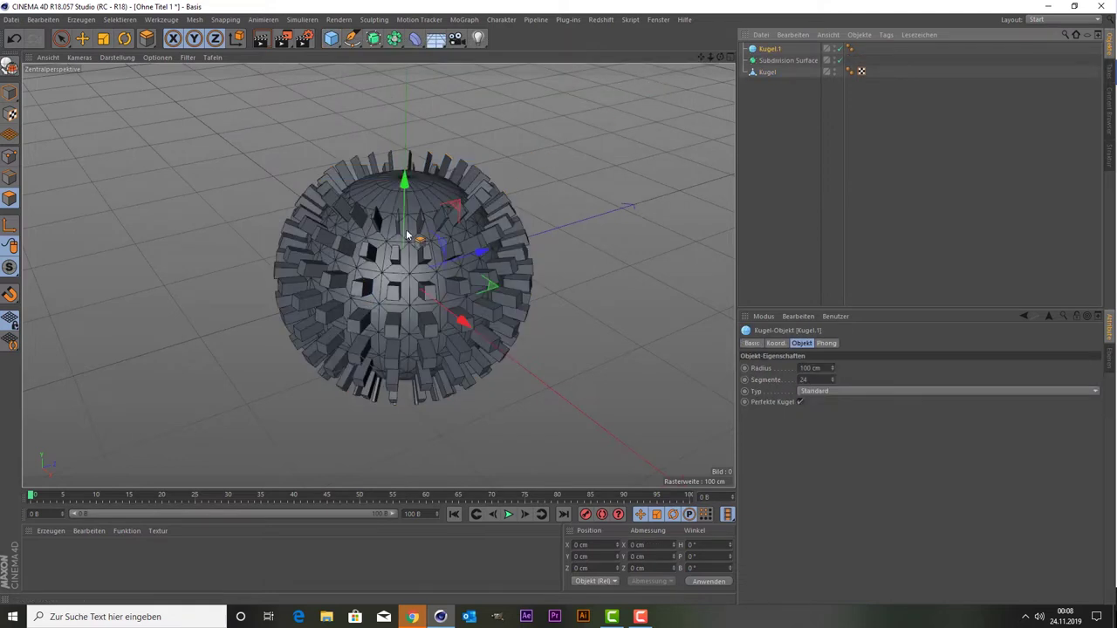
left_click(10, 91)
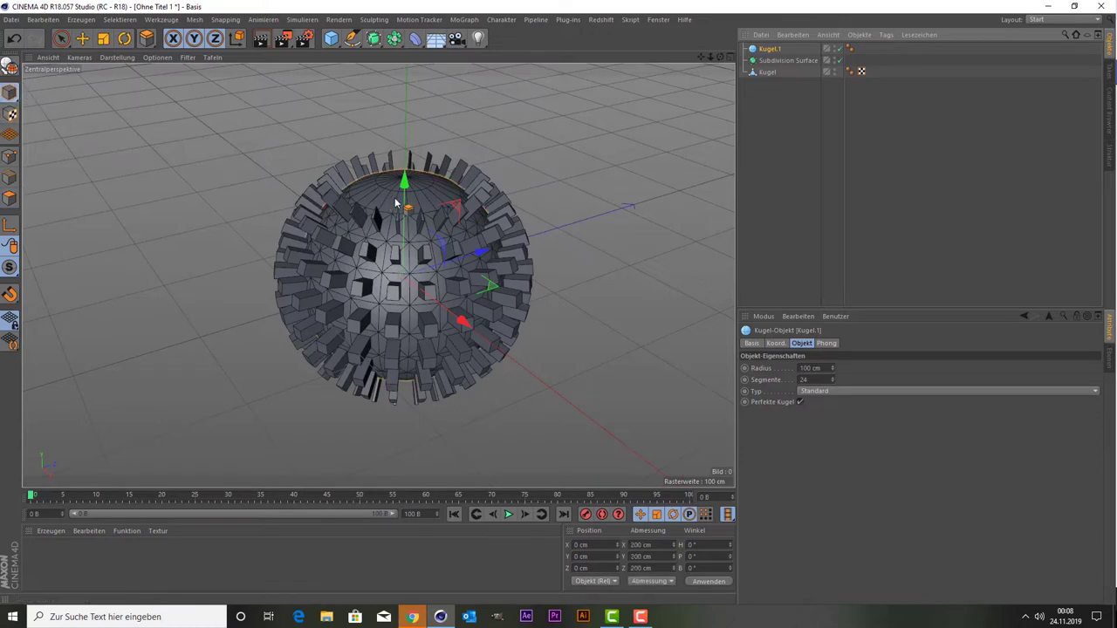
double_click(703, 556)
type("90")
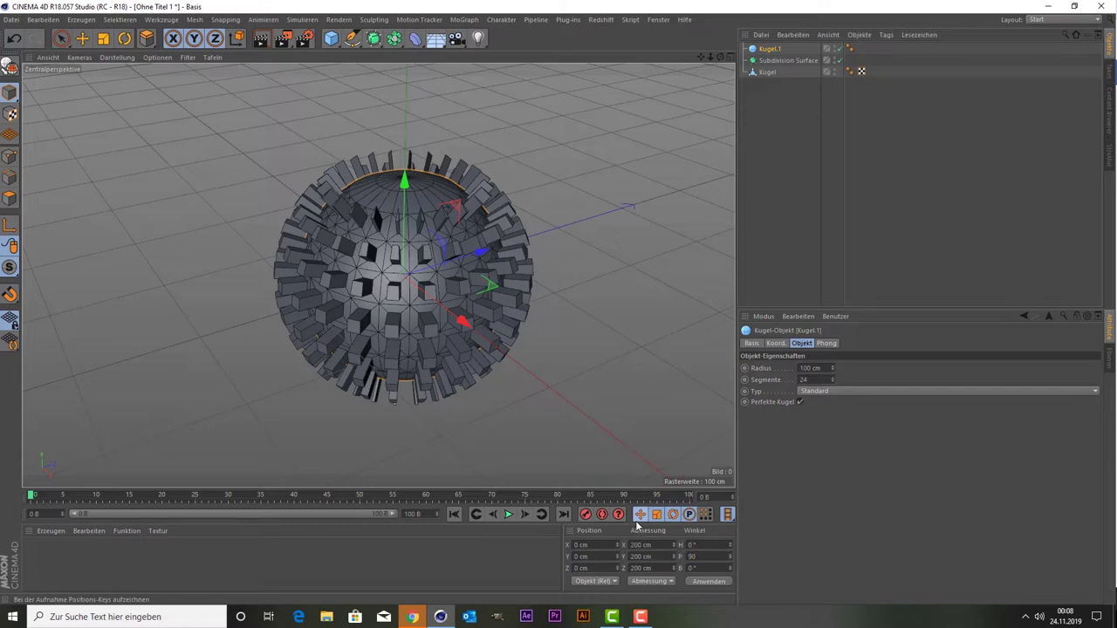
key("Return")
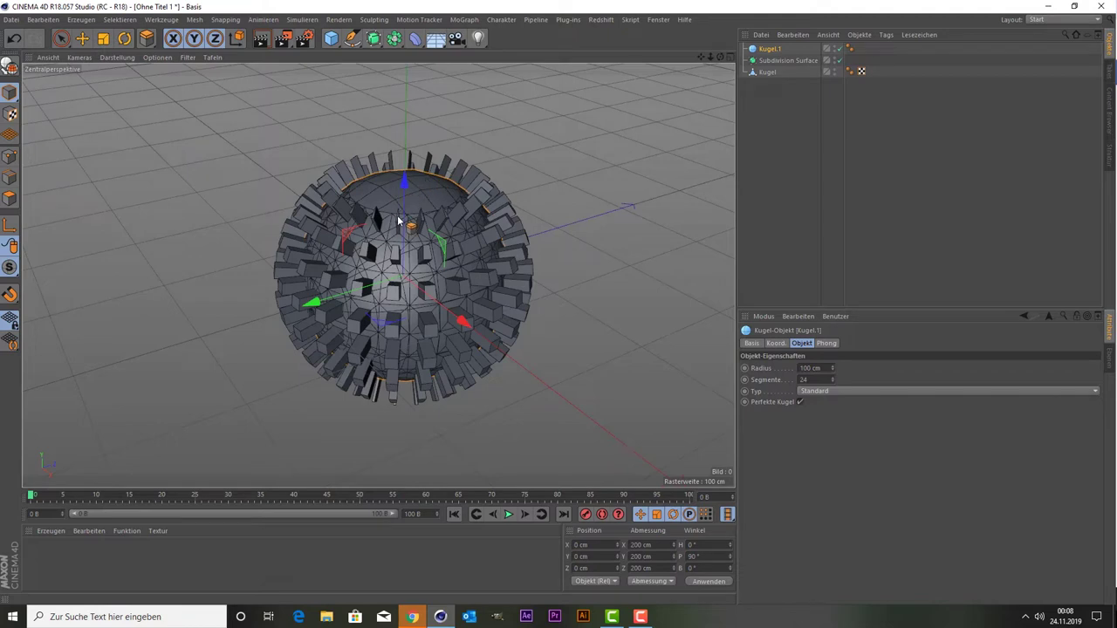
Make Kugel.1 editable and set up Live Selection in polygon mode.
key("c")
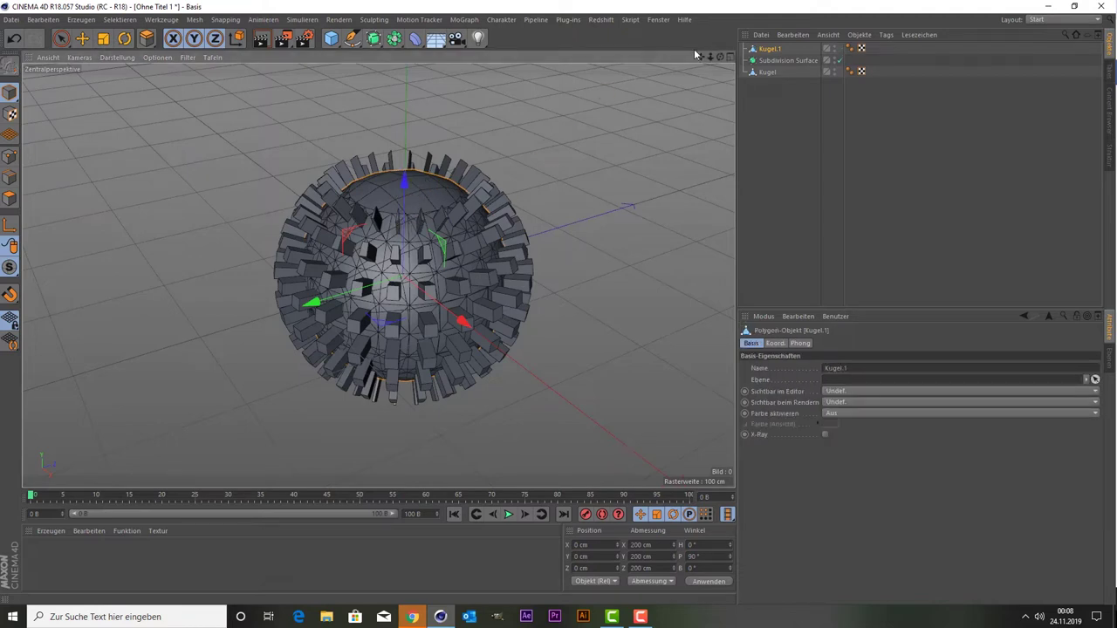
mouse_move(720, 57)
left_mouse_down()
mouse_move(722, 83)
mouse_move(719, 57)
left_mouse_up()
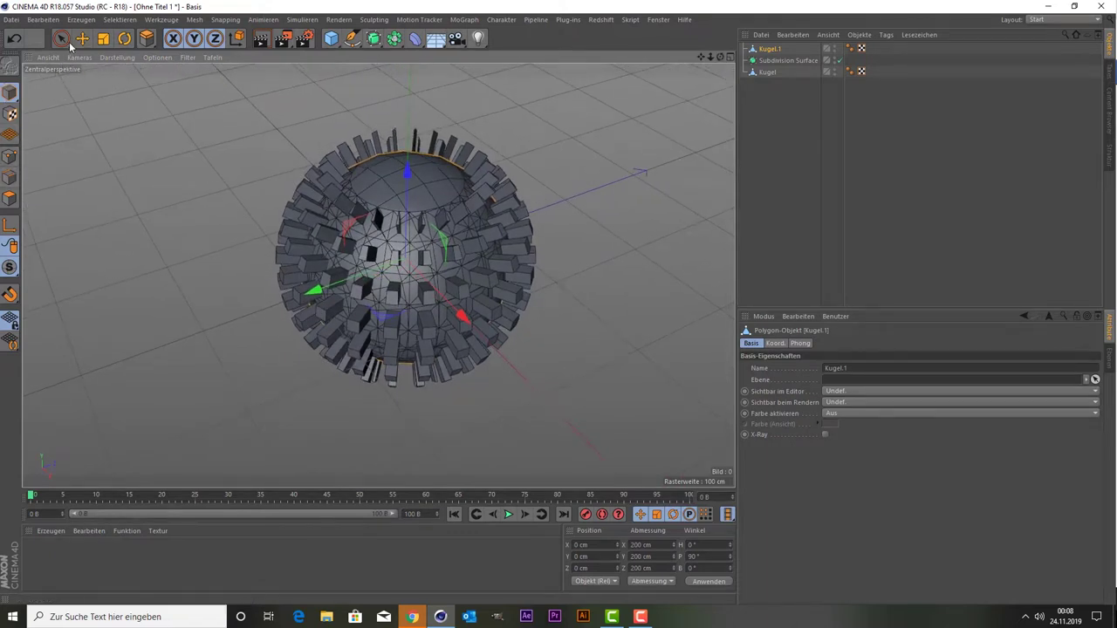
left_click(61, 39)
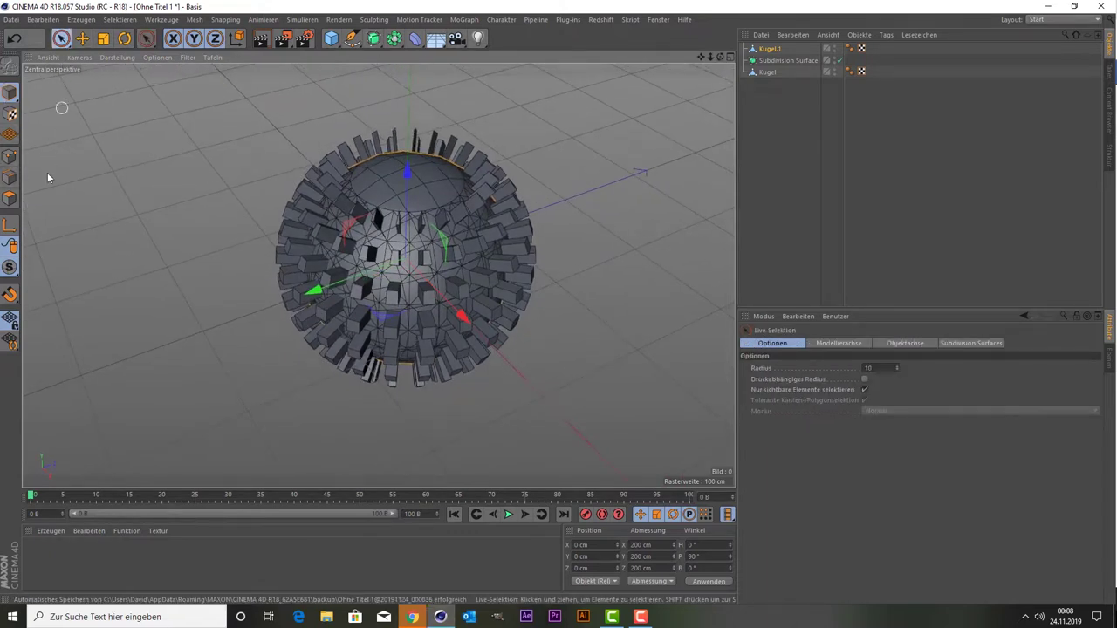
left_click(7, 200)
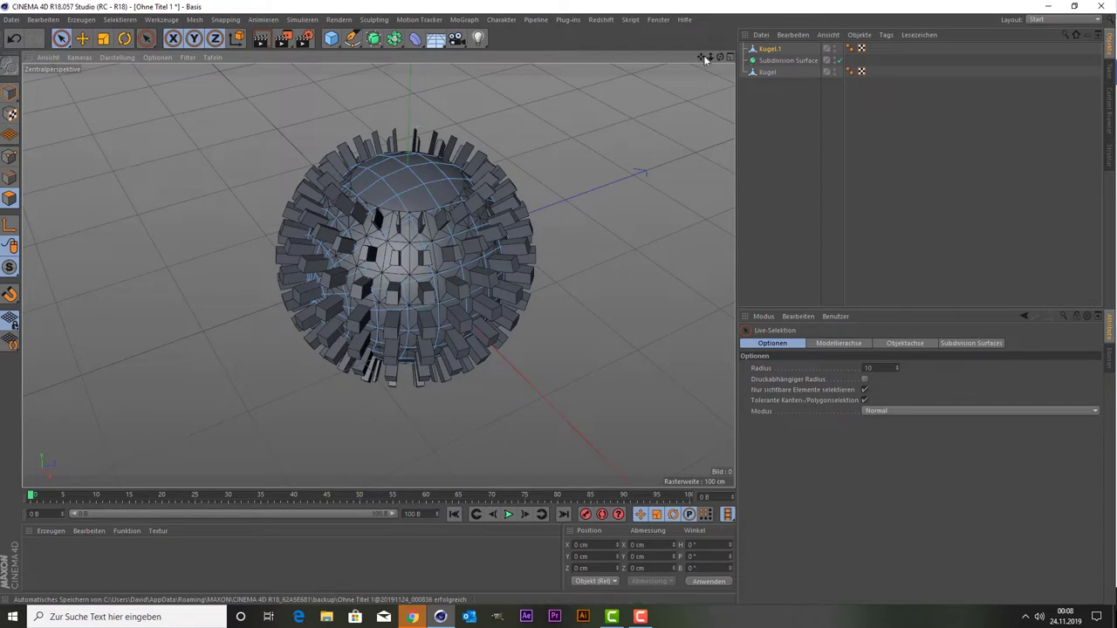
mouse_move(705, 59)
left_mouse_down()
mouse_move(725, 57)
mouse_move(689, 122)
left_mouse_up()
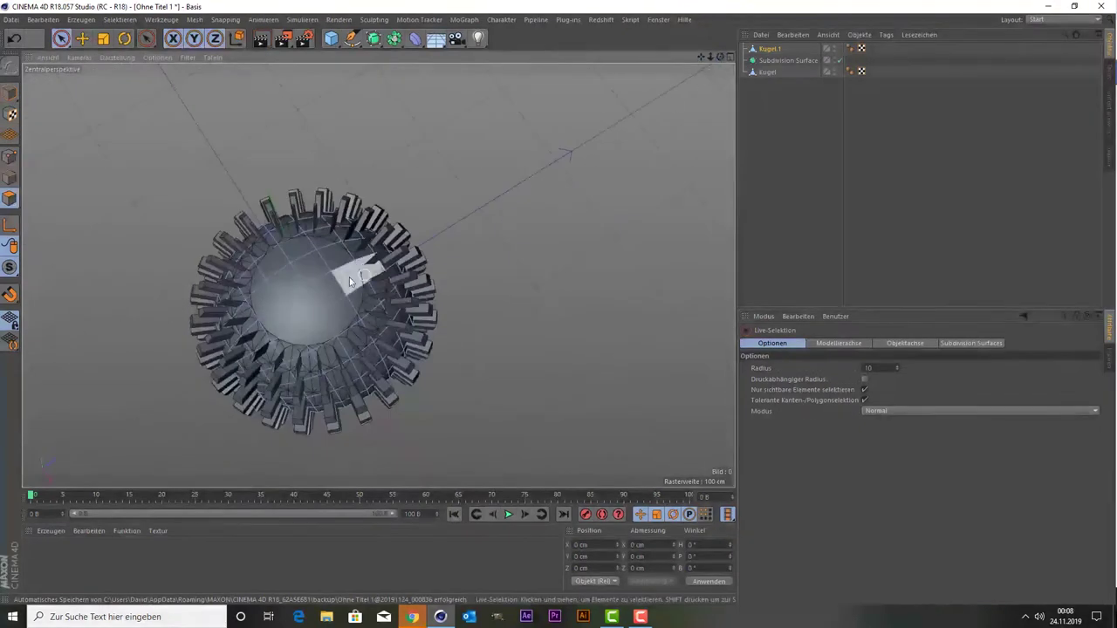
Paint-select polygons across the top of Kugel.1.
left_click(330, 271)
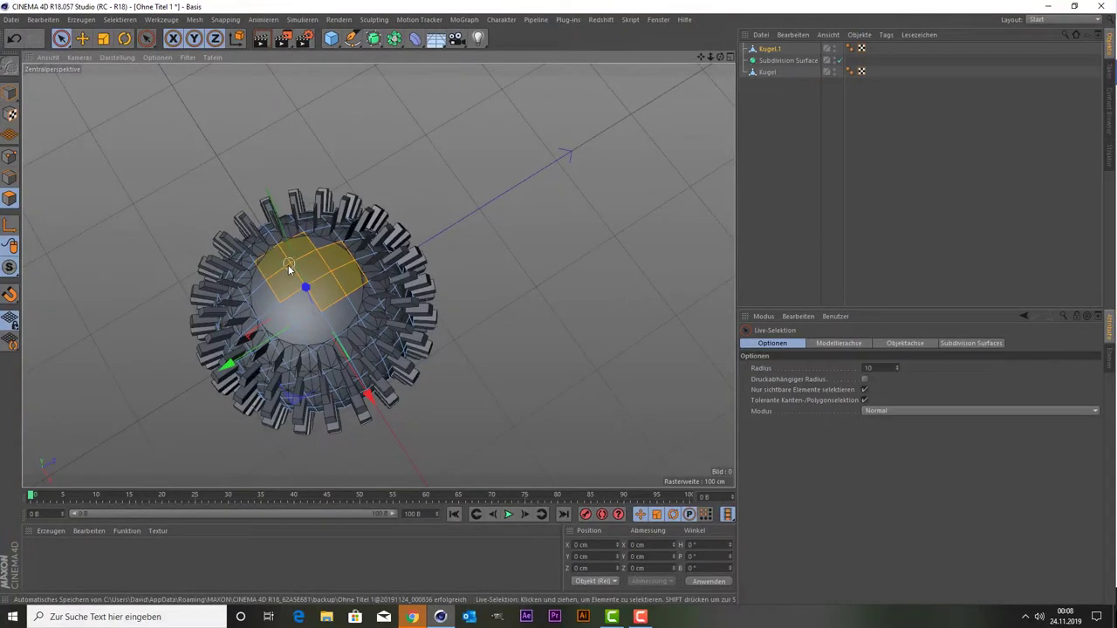
left_click_drag(295, 262, 268, 284)
left_click_drag(295, 322, 360, 303)
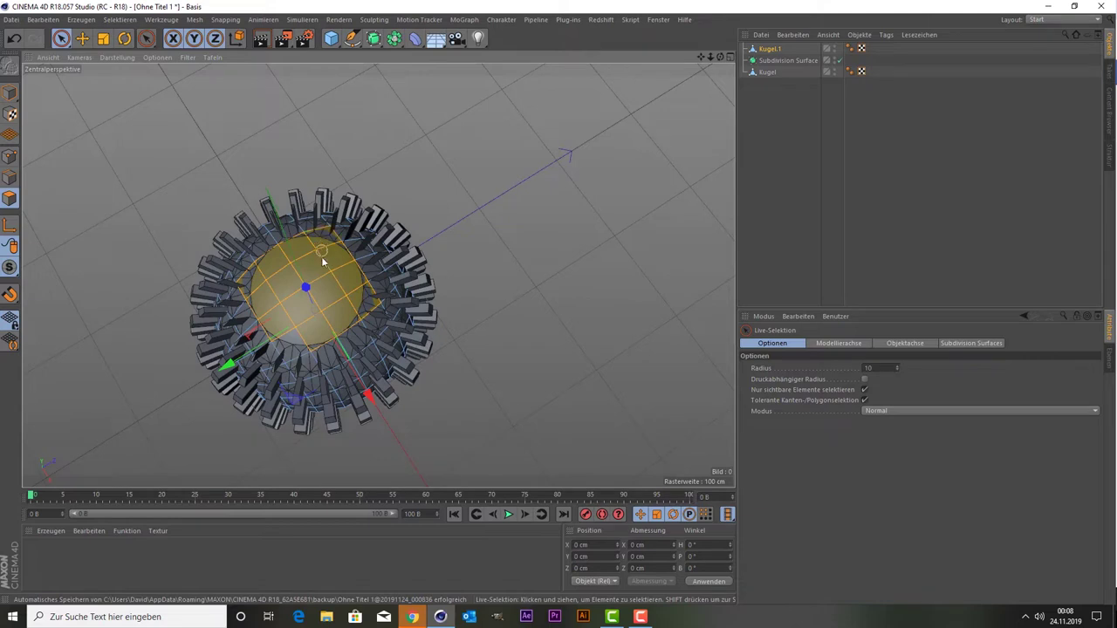
left_click_drag(298, 334, 260, 280)
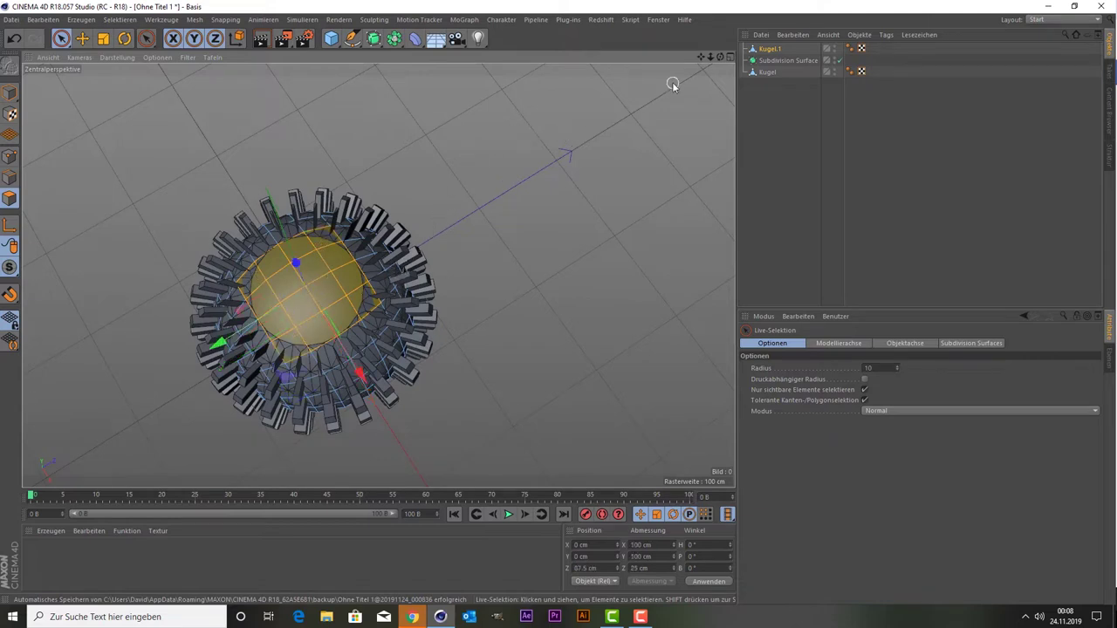
Add the upper-ring and lower-left polygons to the cap selection and inspect it from above.
left_click_drag(704, 62, 724, 131)
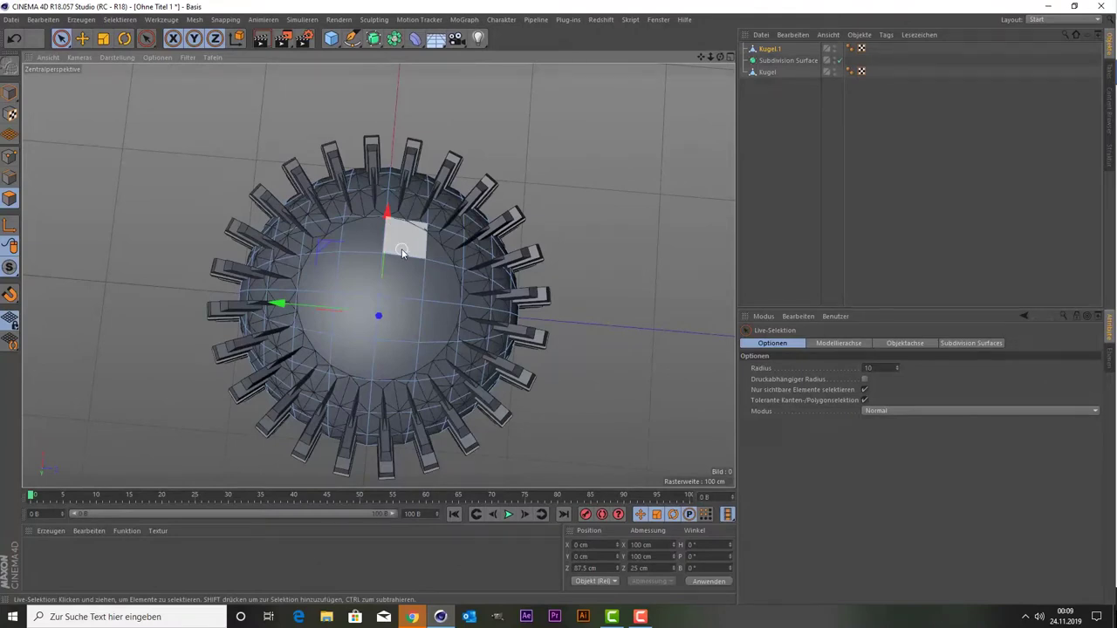
left_click_drag(405, 253, 333, 249)
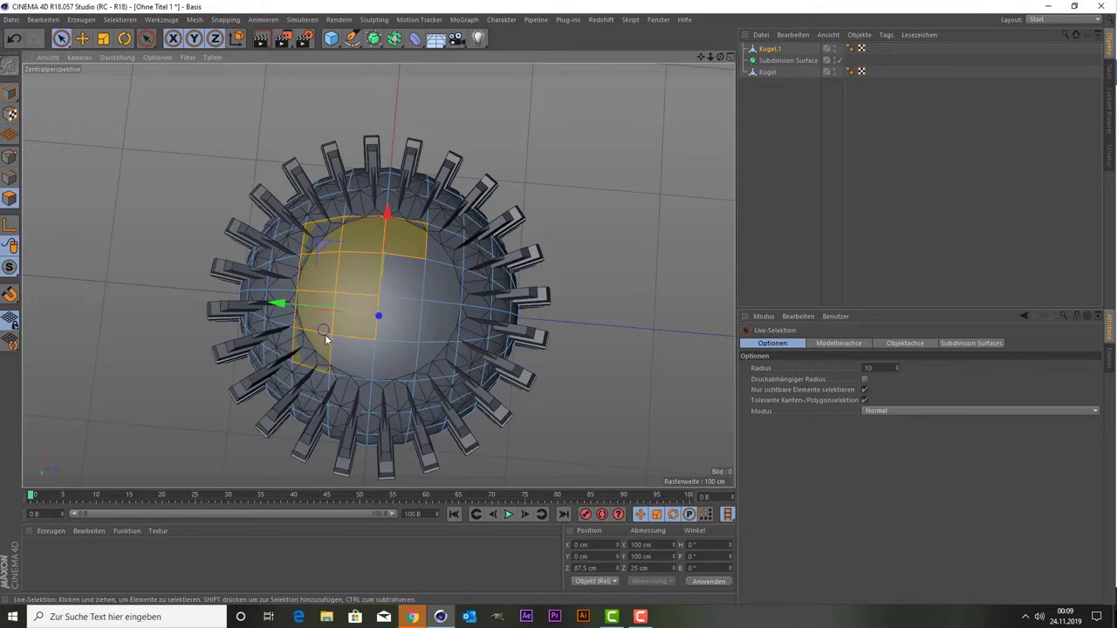
mouse_move(326, 338)
left_mouse_down()
mouse_move(389, 355)
mouse_move(415, 292)
left_mouse_up()
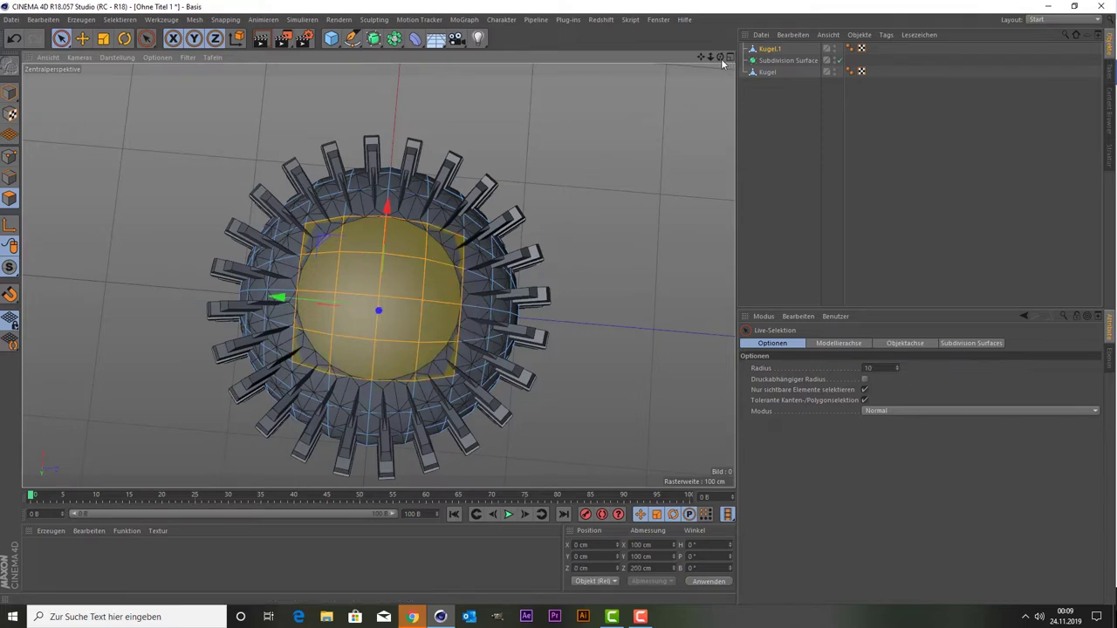
left_click_drag(602, 288, 626, 138, "alt")
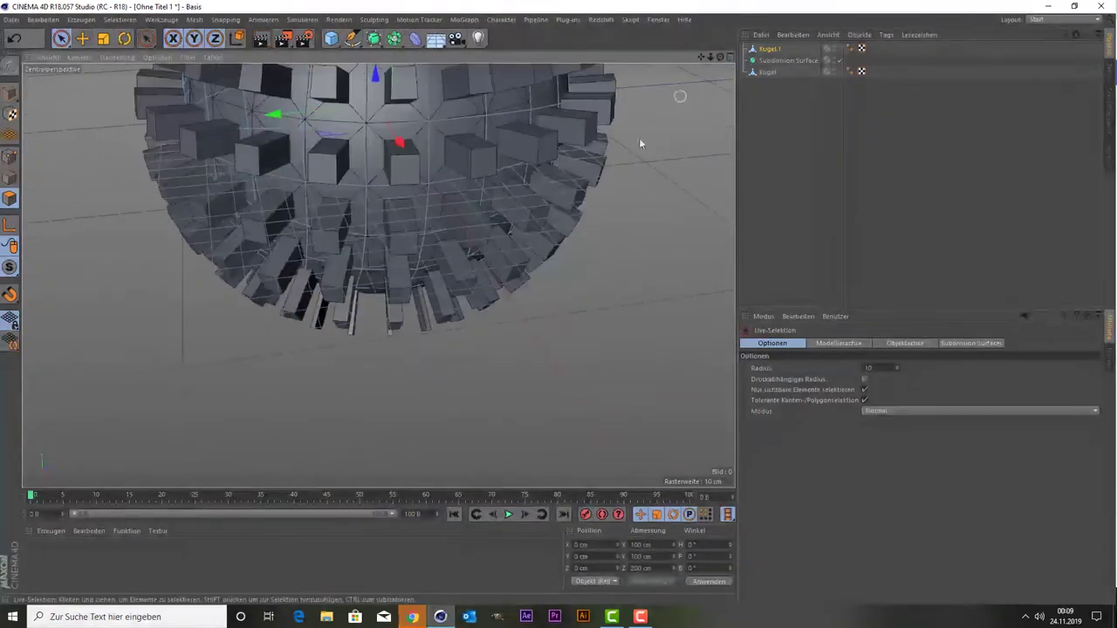
left_click_drag(705, 58, 698, 56)
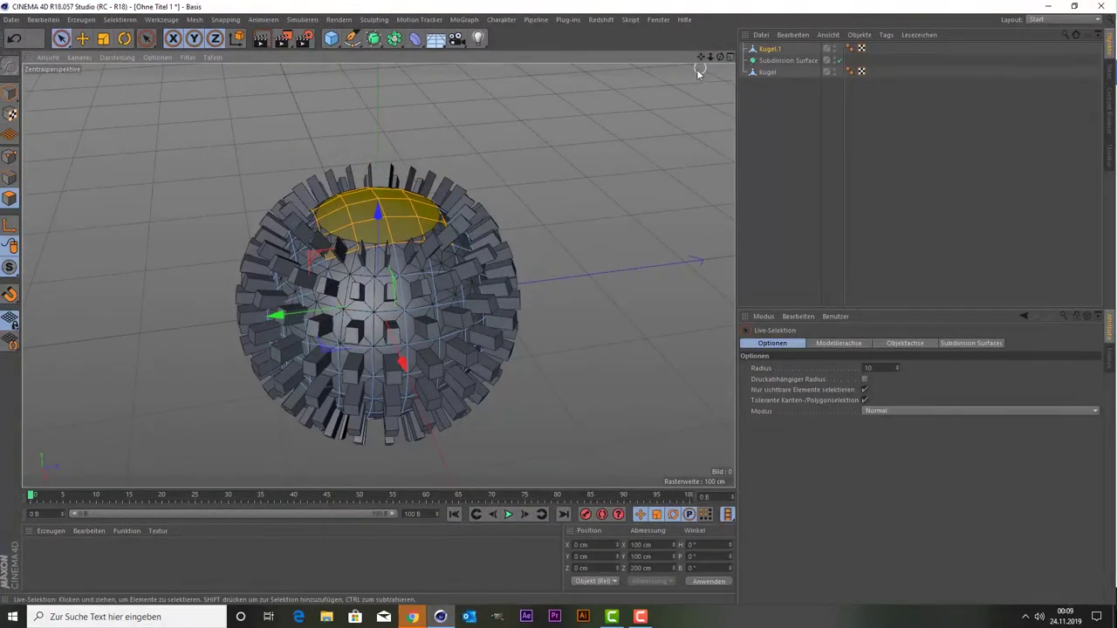
mouse_move(721, 57)
left_mouse_down()
mouse_move(727, 50)
mouse_move(720, 57)
left_mouse_up()
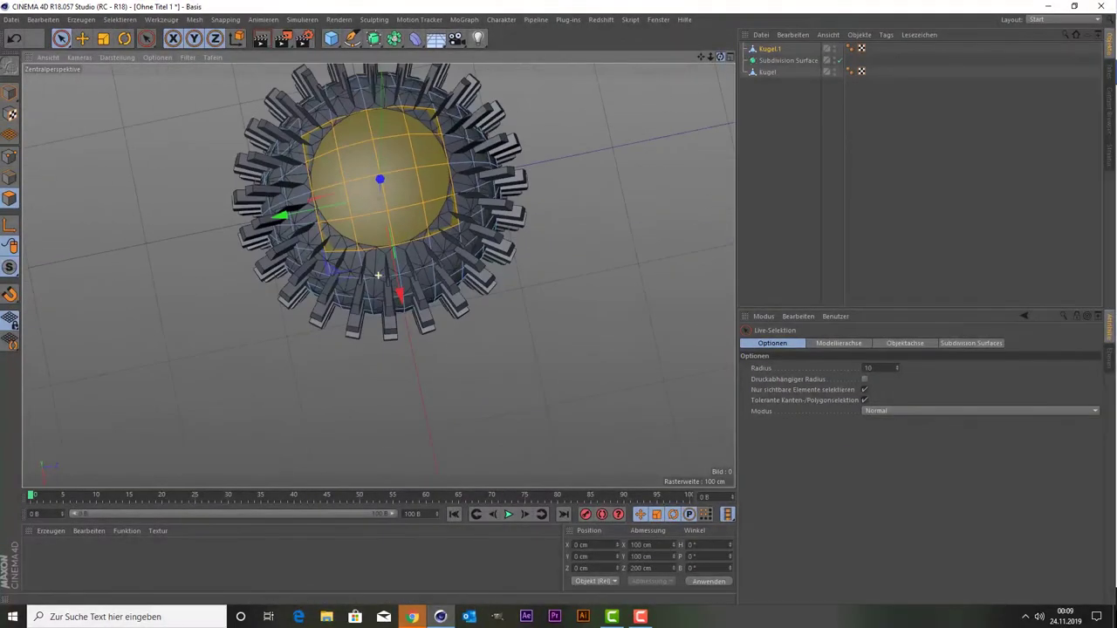
Use Selektion invertieren to select the ring around the cap, then deselect all polygons.
left_click(108, 23)
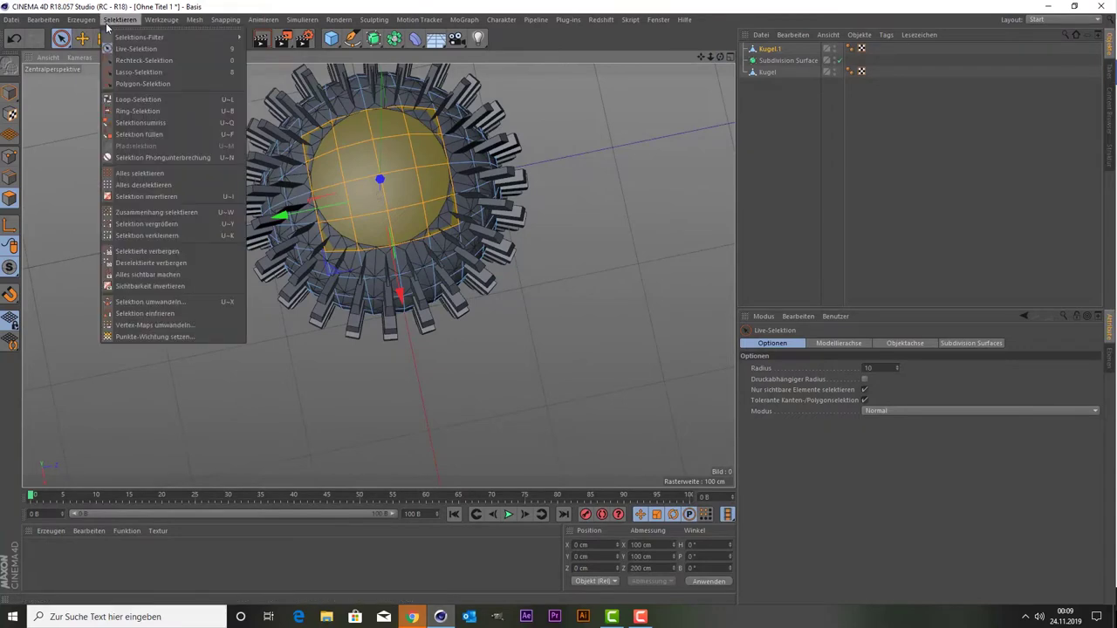
left_click(180, 197)
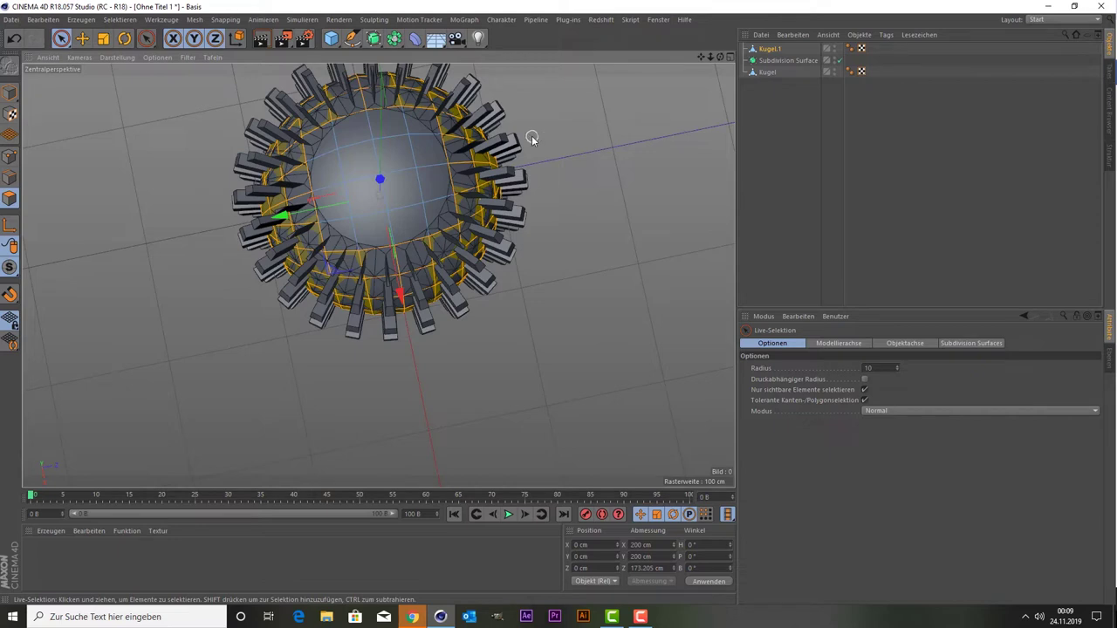
left_click(532, 135)
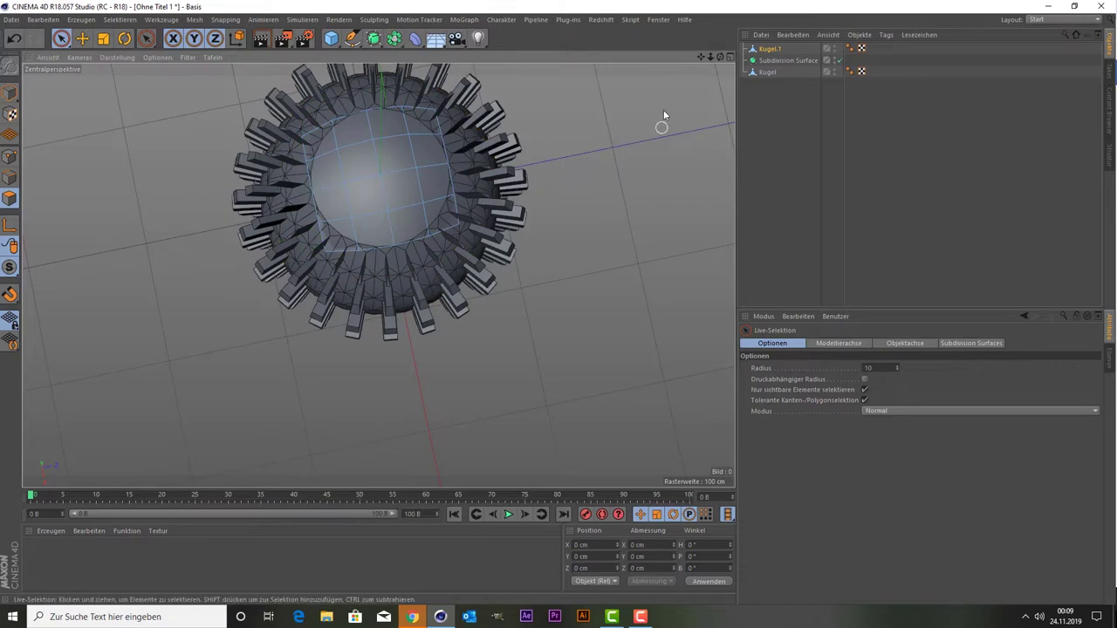
Select the top cap polygons of the inner sphere Kugel.1 with Live Selection, then return to a side view.
left_click_drag(719, 55, 719, 104)
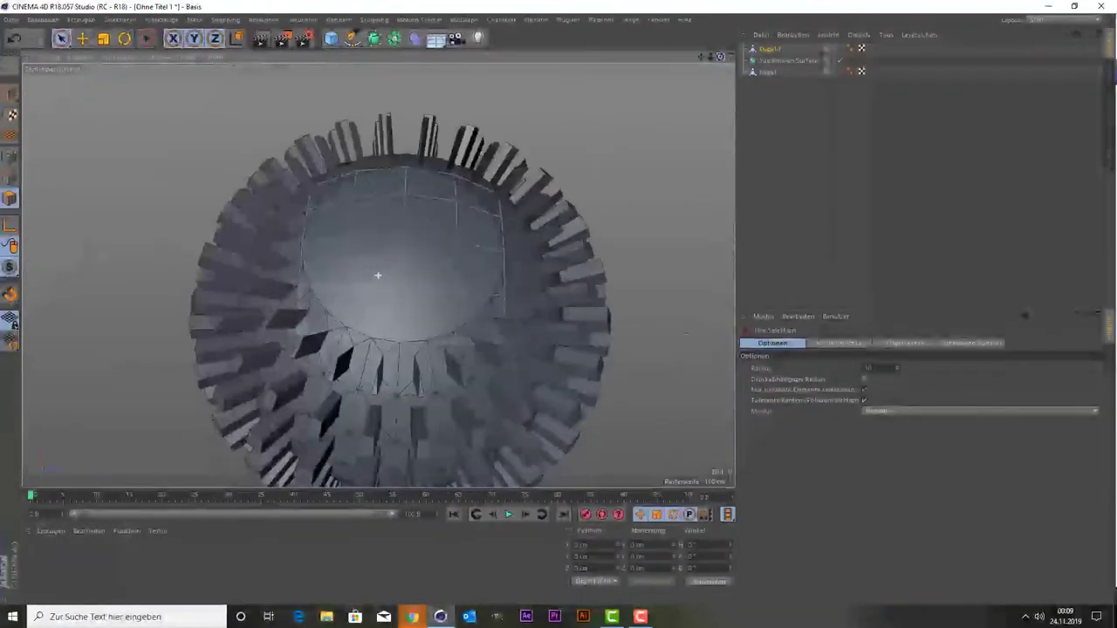
left_click_drag(719, 104, 715, 57)
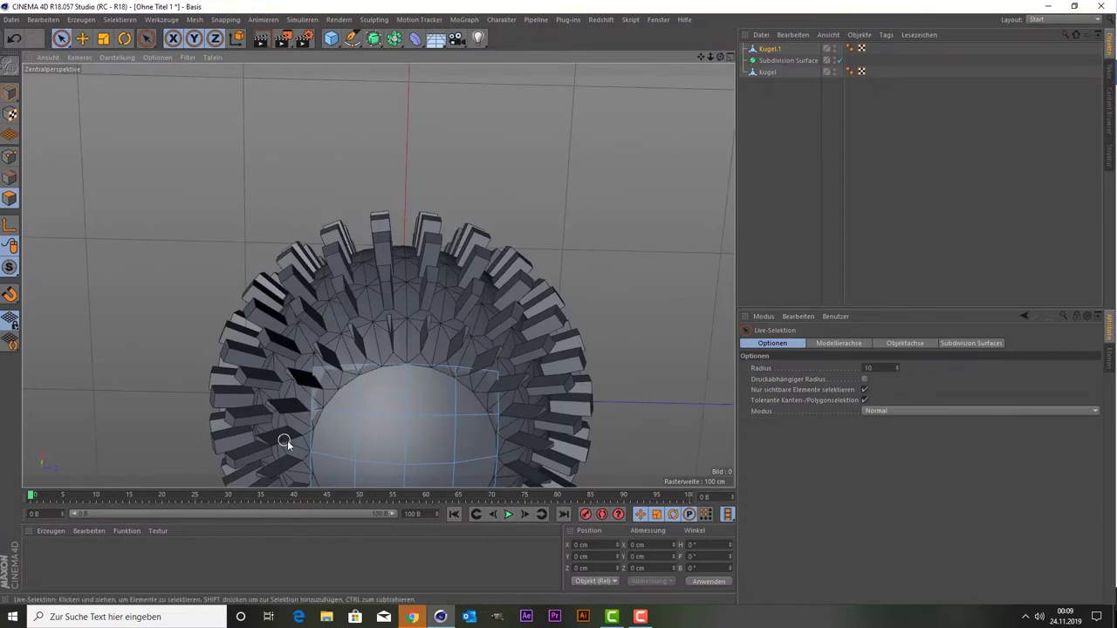
left_click(323, 434)
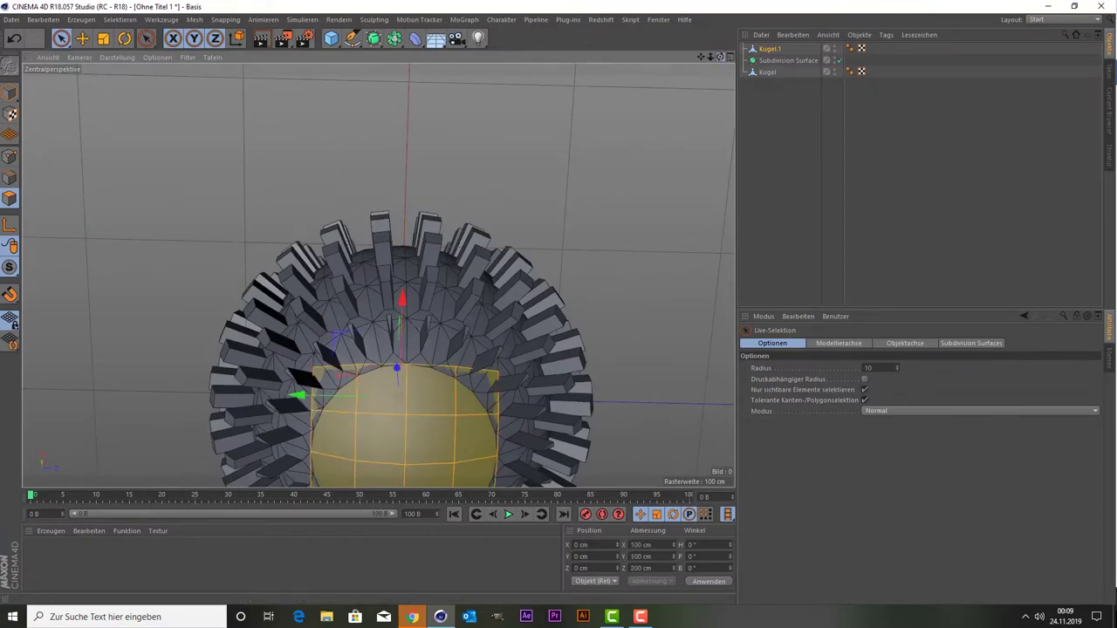
left_click_drag(719, 57, 694, 59)
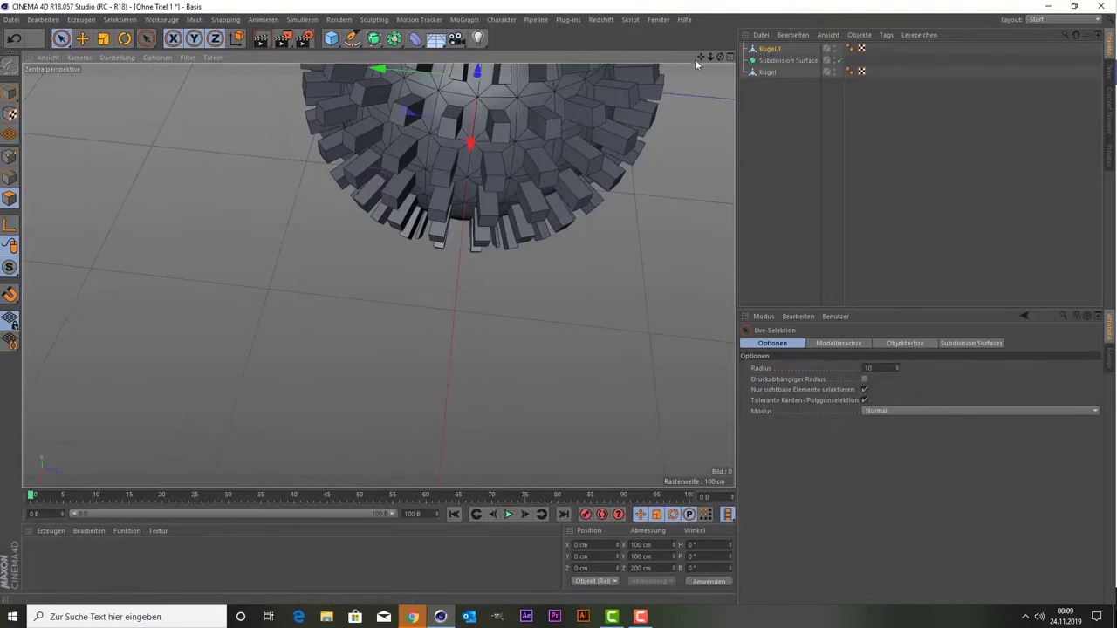
left_click_drag(378, 274, 379, 276, "alt")
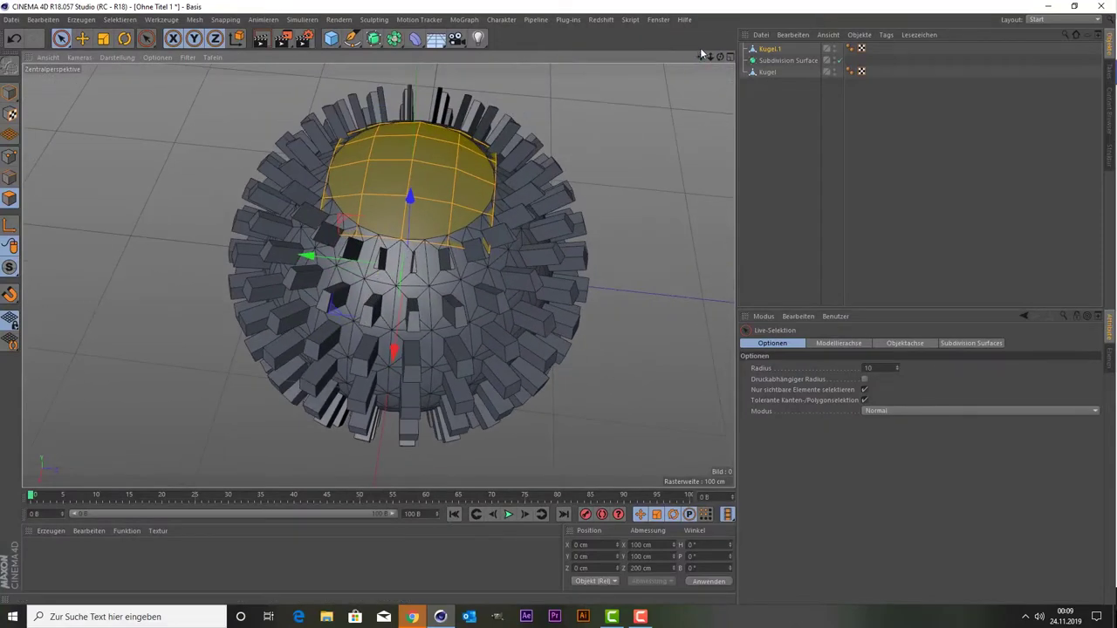
left_click_drag(720, 58, 489, 89)
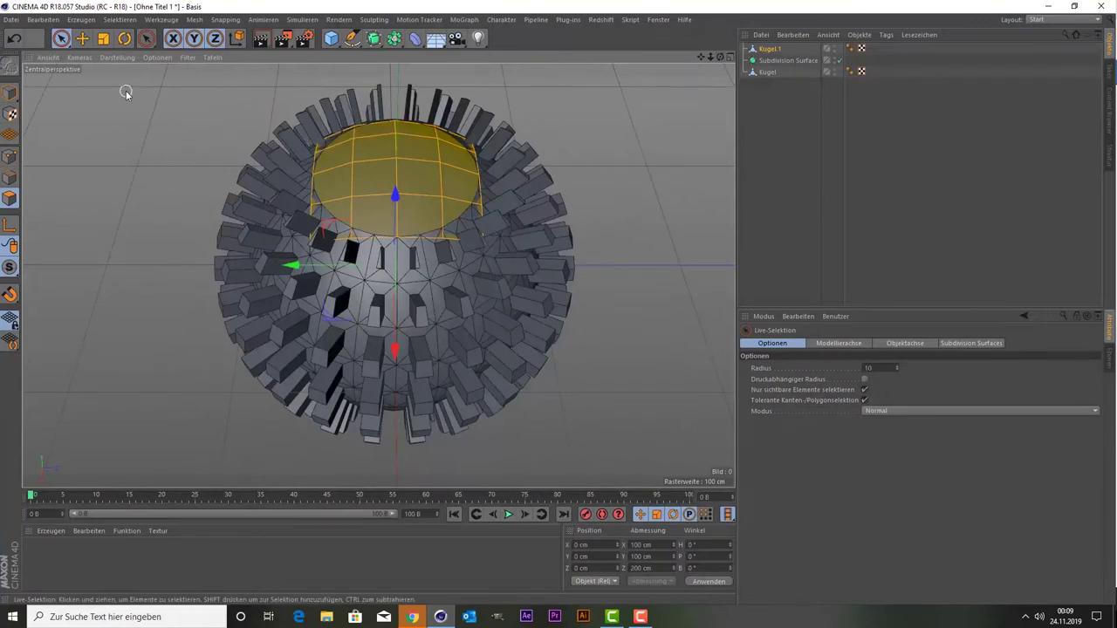
Inset the selected cap polygons individually with Innen extrudieren at a 7.2 cm offset.
right_click(101, 175)
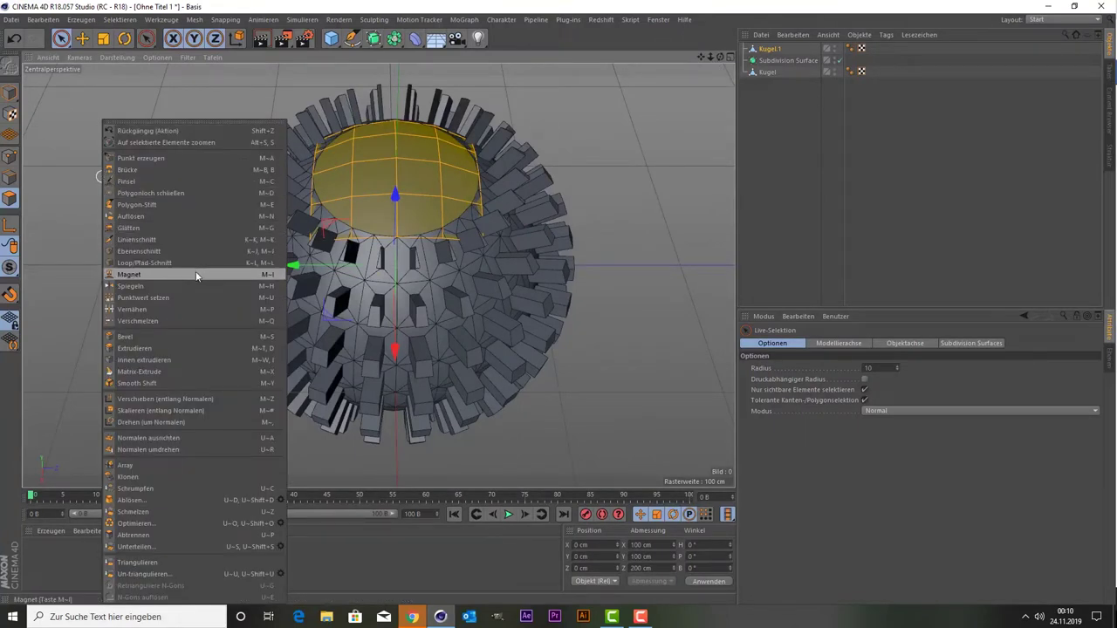
left_click(168, 361)
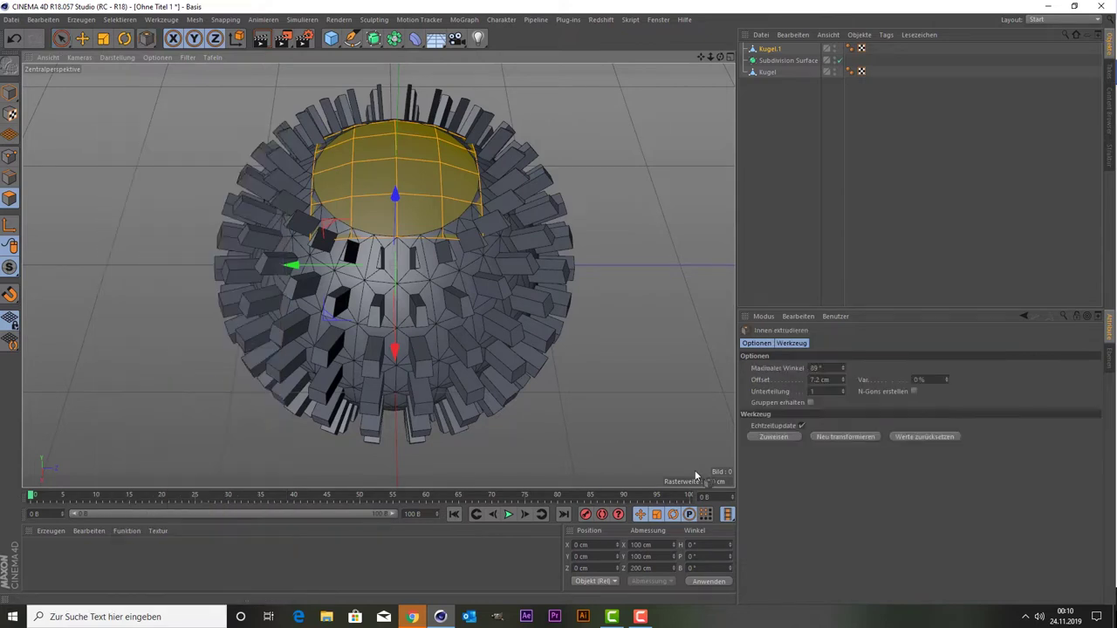
left_click(772, 437)
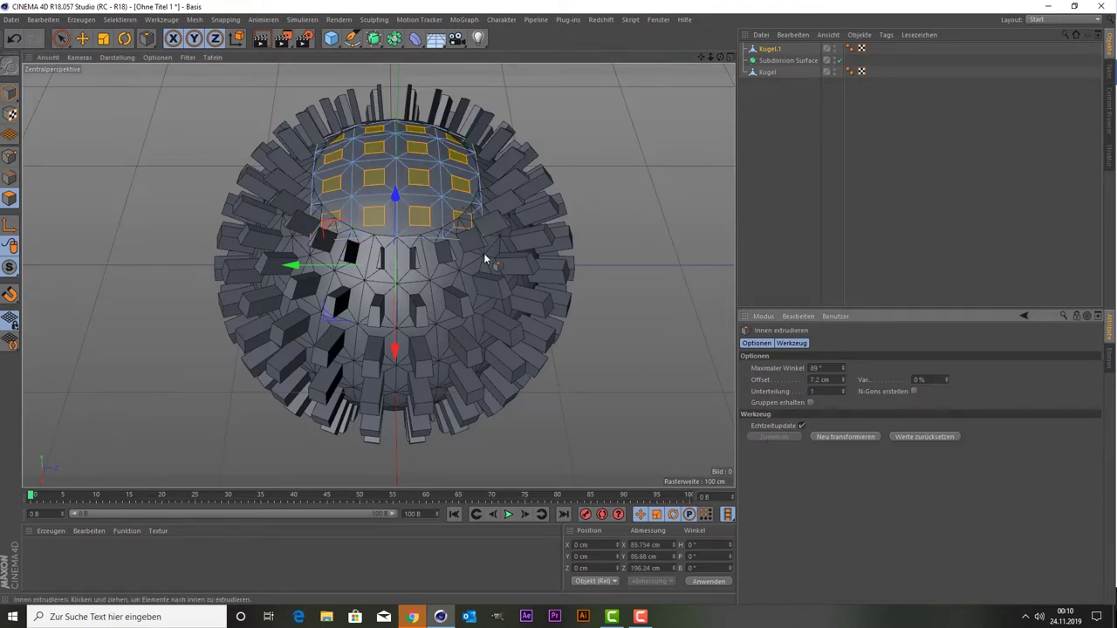
Extrude the inset faces outward 23.2 cm into spikes and orbit around to inspect them.
right_click(110, 156)
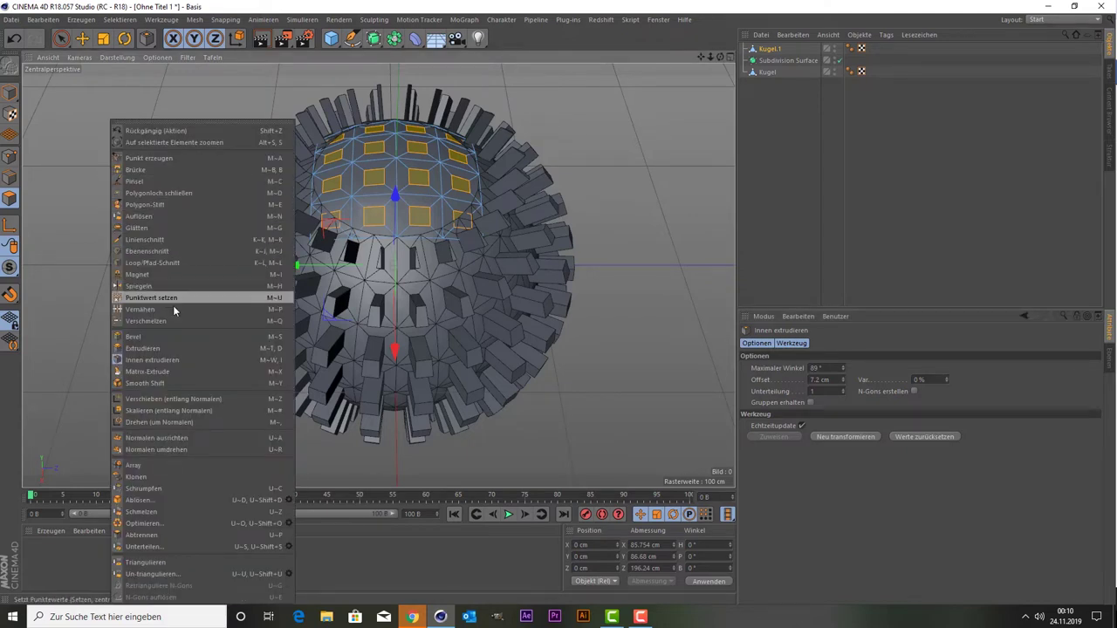
left_click(173, 348)
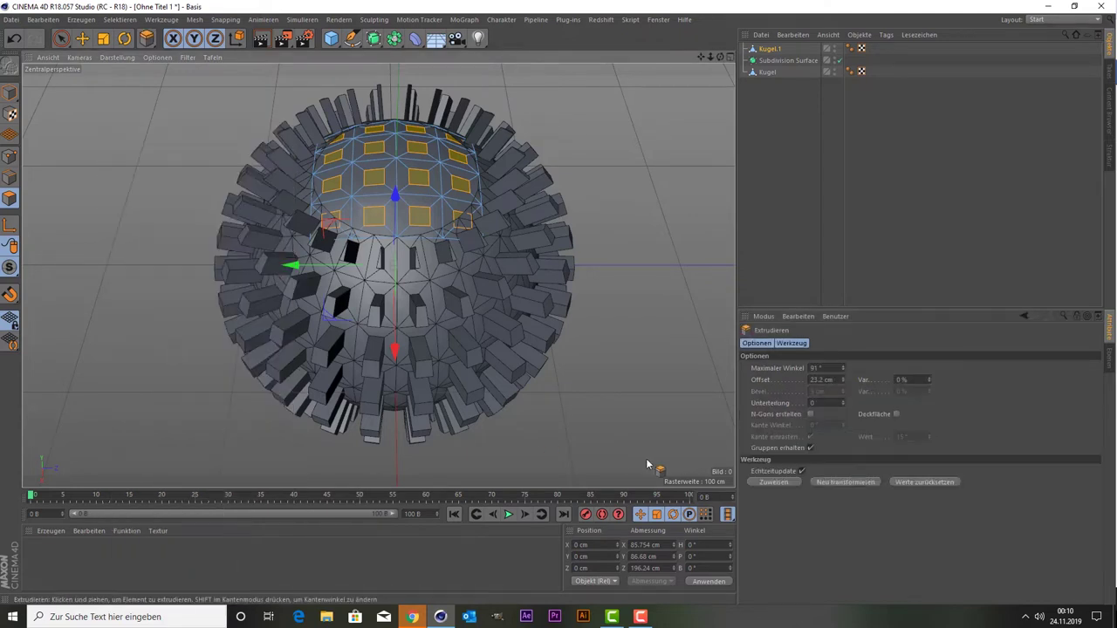
left_click(782, 482)
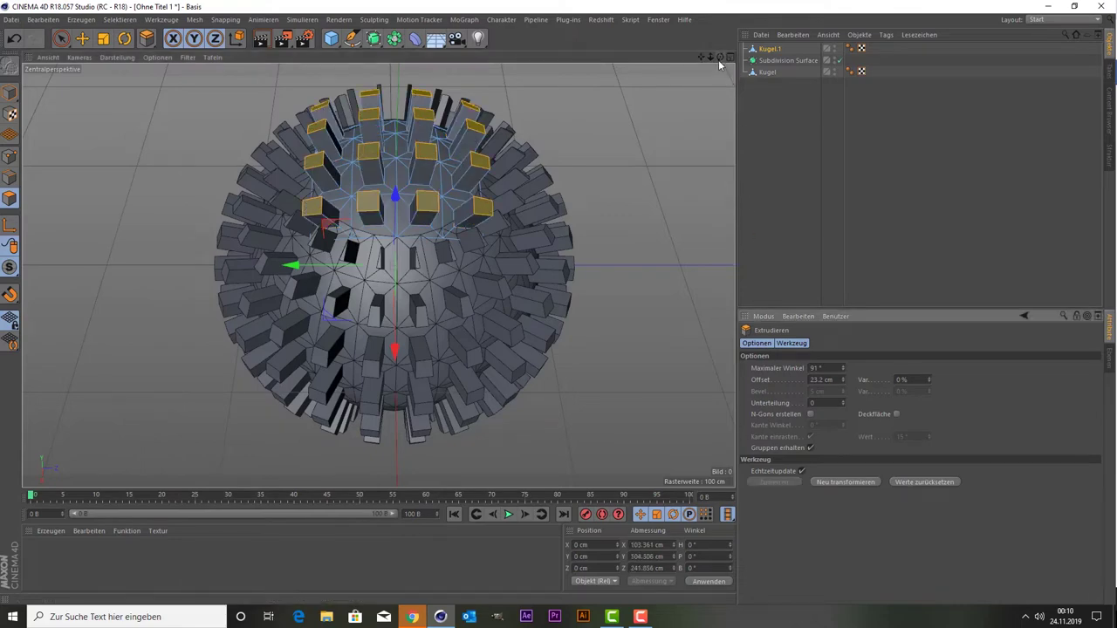
mouse_move(719, 59)
left_mouse_down()
mouse_move(378, 275)
mouse_move(718, 59)
left_mouse_up()
left_click_drag(678, 172, 669, 107, "alt")
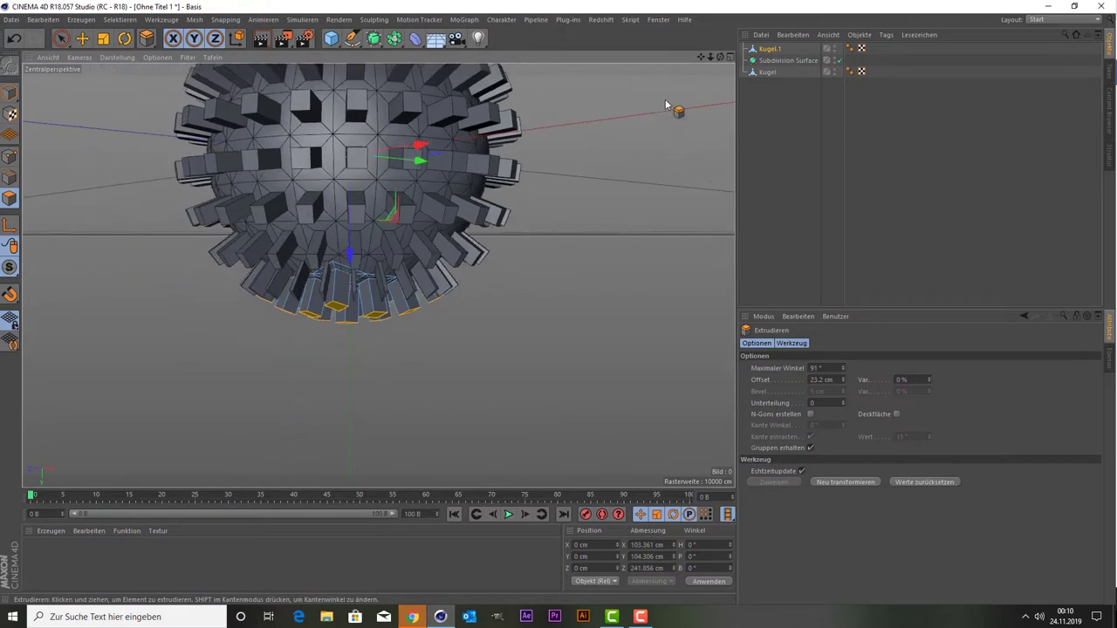
left_click_drag(719, 56, 524, 262)
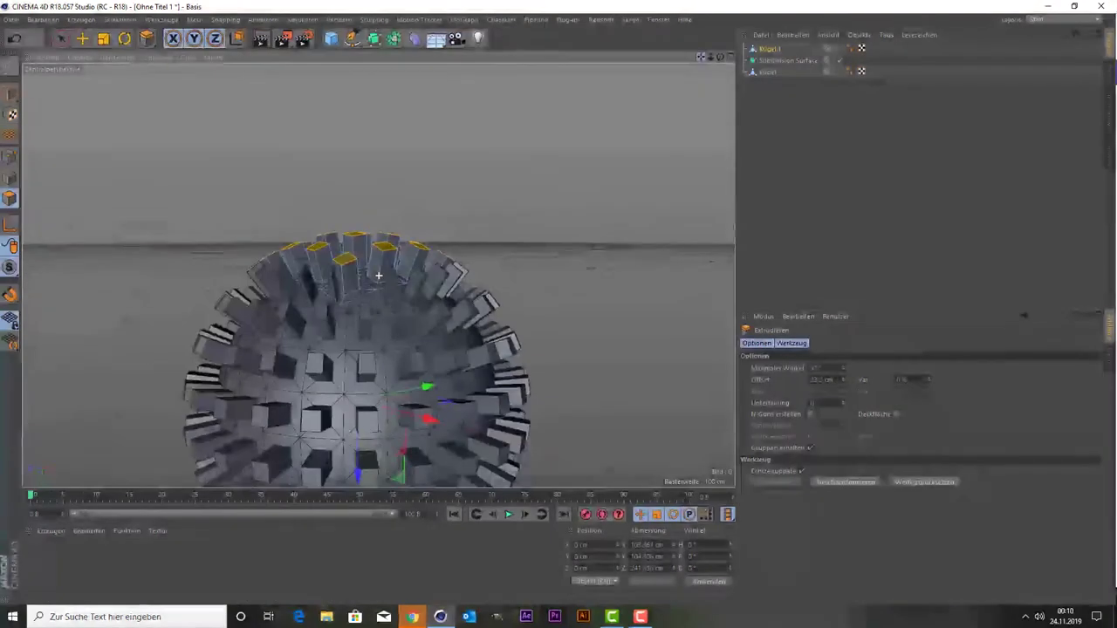
left_click(773, 158)
mouse_move(720, 57)
left_mouse_down()
mouse_move(377, 275)
mouse_move(377, 253)
left_mouse_up()
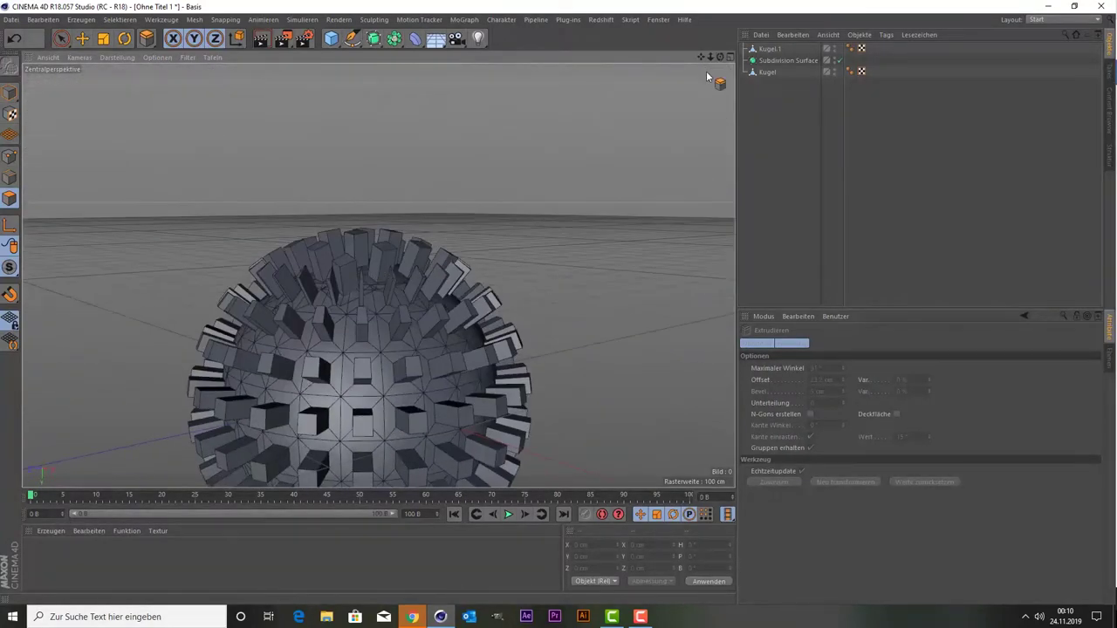
Move Kugel.1 below Kugel in the Object Manager, then group both spheres into a Null with Alt+G.
left_click_drag(703, 59, 753, 55)
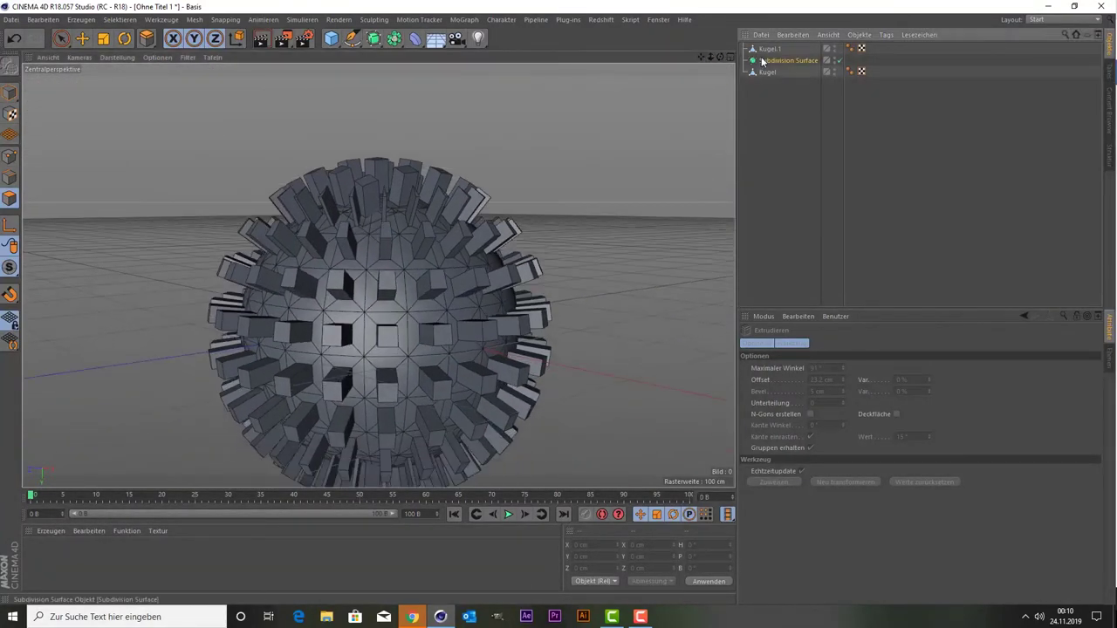
left_click(763, 60)
left_click(767, 73)
left_click(764, 51)
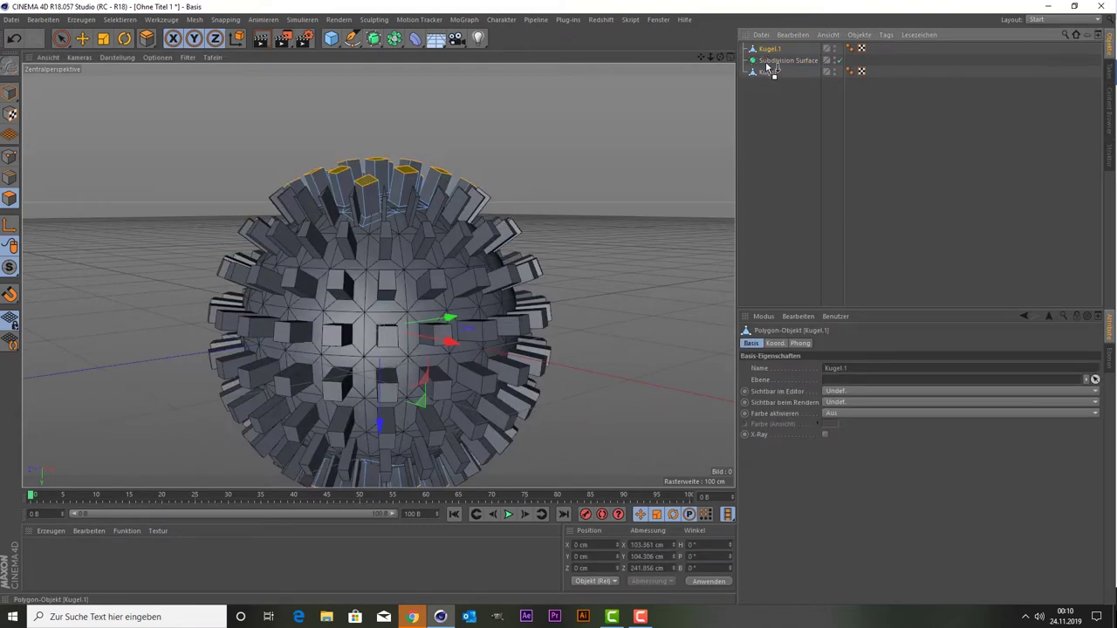
left_click_drag(770, 70, 765, 112)
left_click(771, 62, "ctrl")
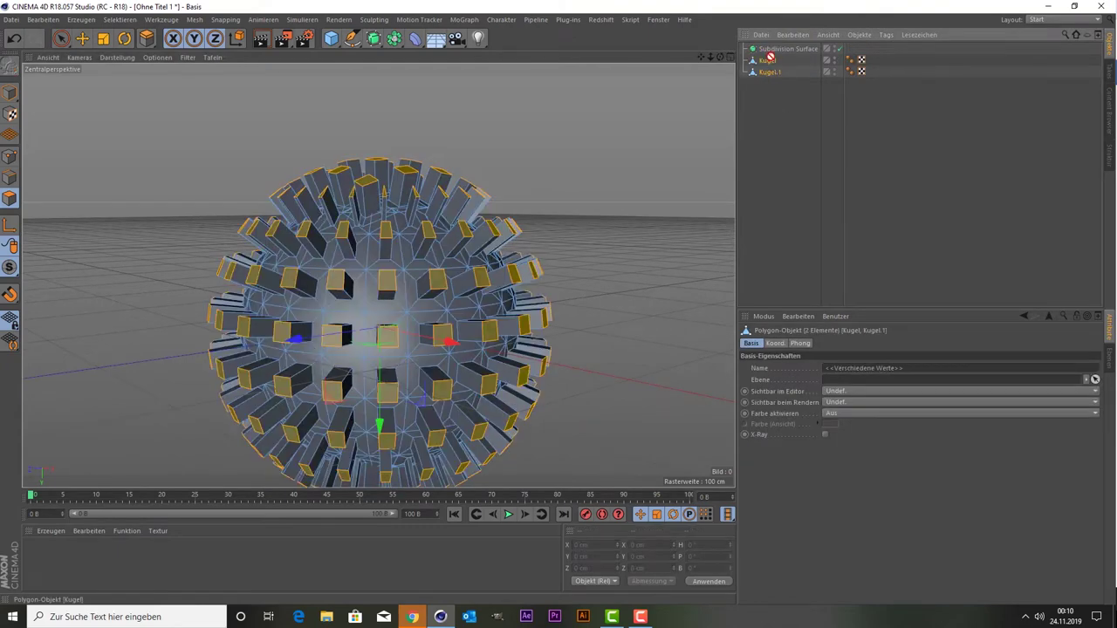
left_click(776, 86)
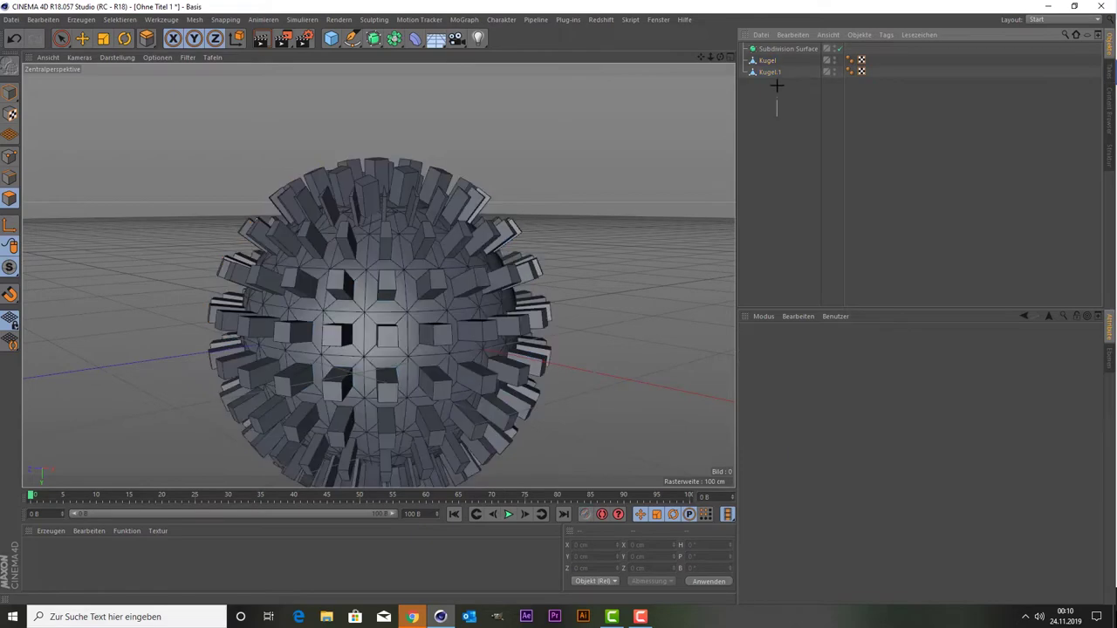
left_click_drag(771, 59, 772, 65)
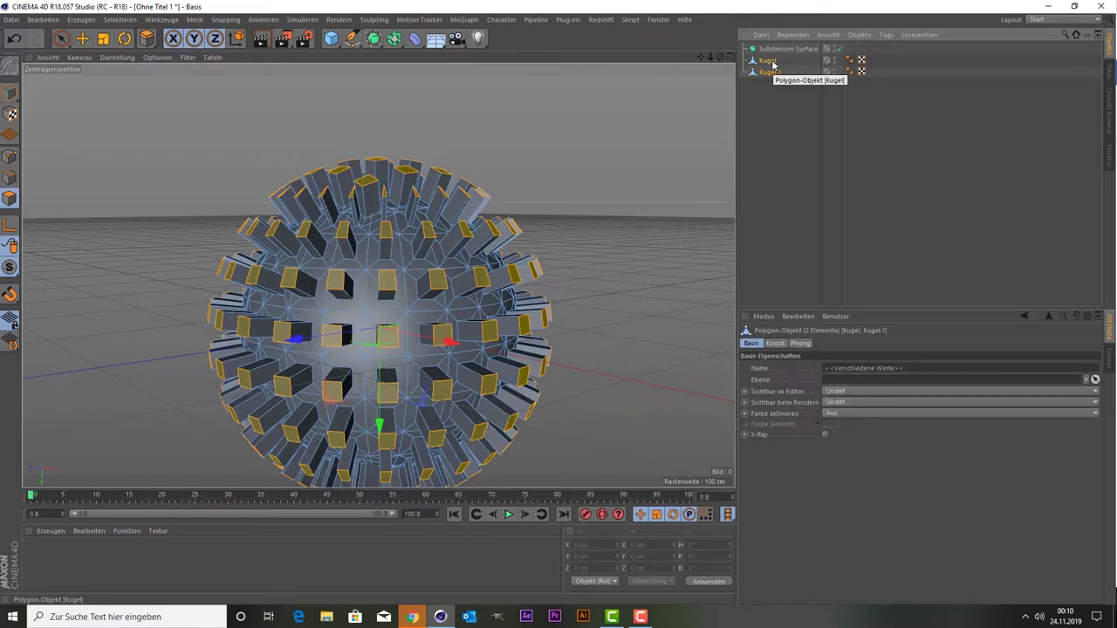
key("alt+g")
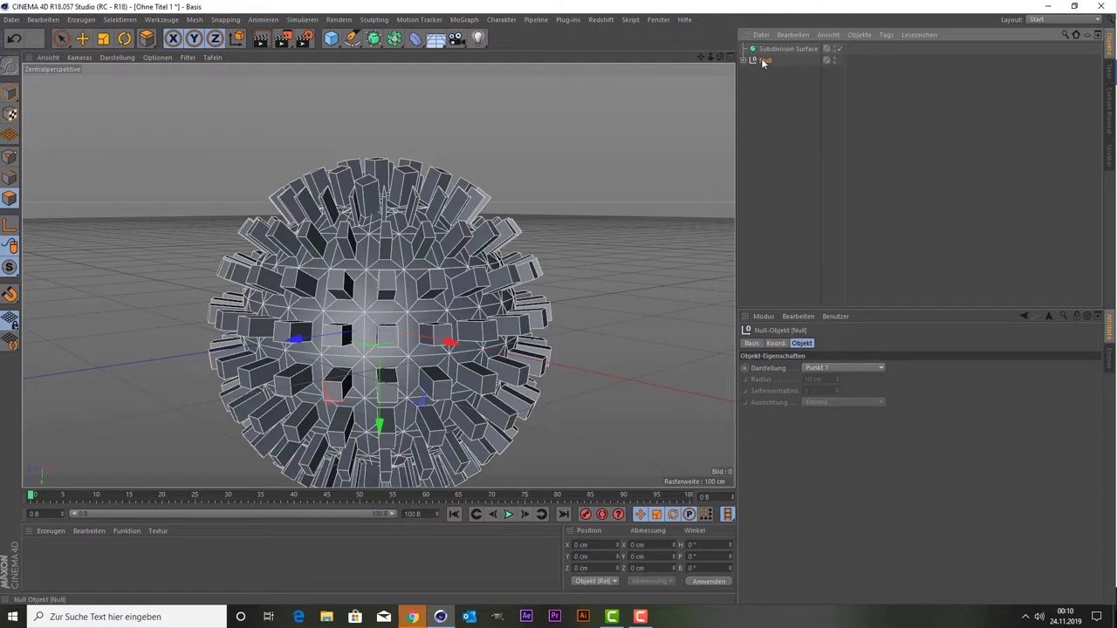
Nest the sphere Null under the Subdivision Surface and view the smoothed spiky ball.
left_click_drag(761, 59, 765, 49)
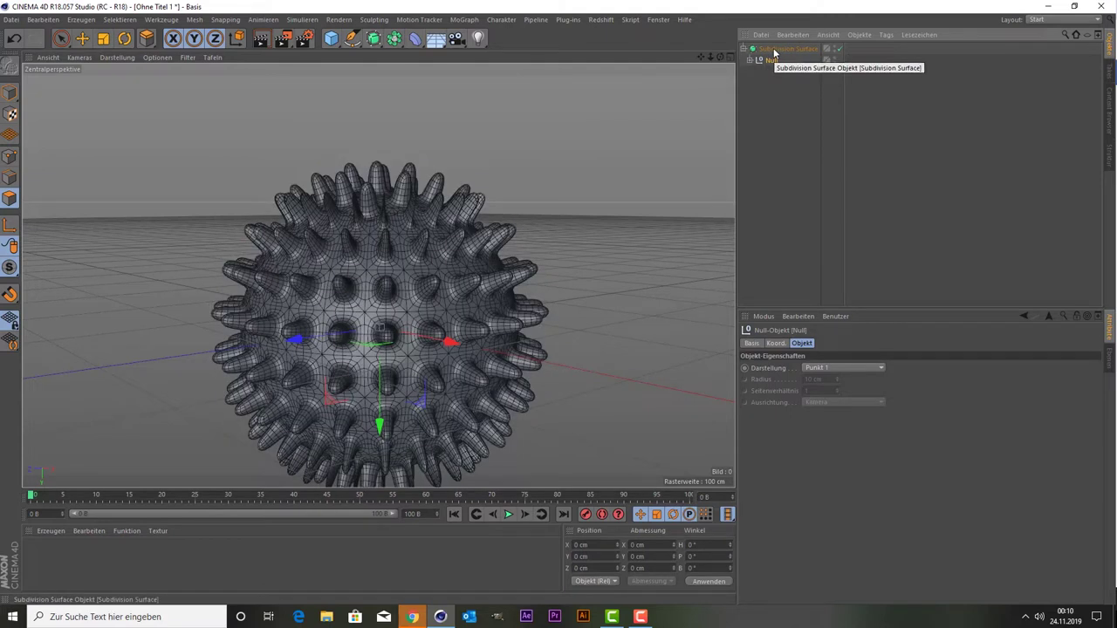
mouse_move(774, 54)
left_mouse_down()
mouse_move(594, 230)
mouse_move(614, 175)
left_mouse_up()
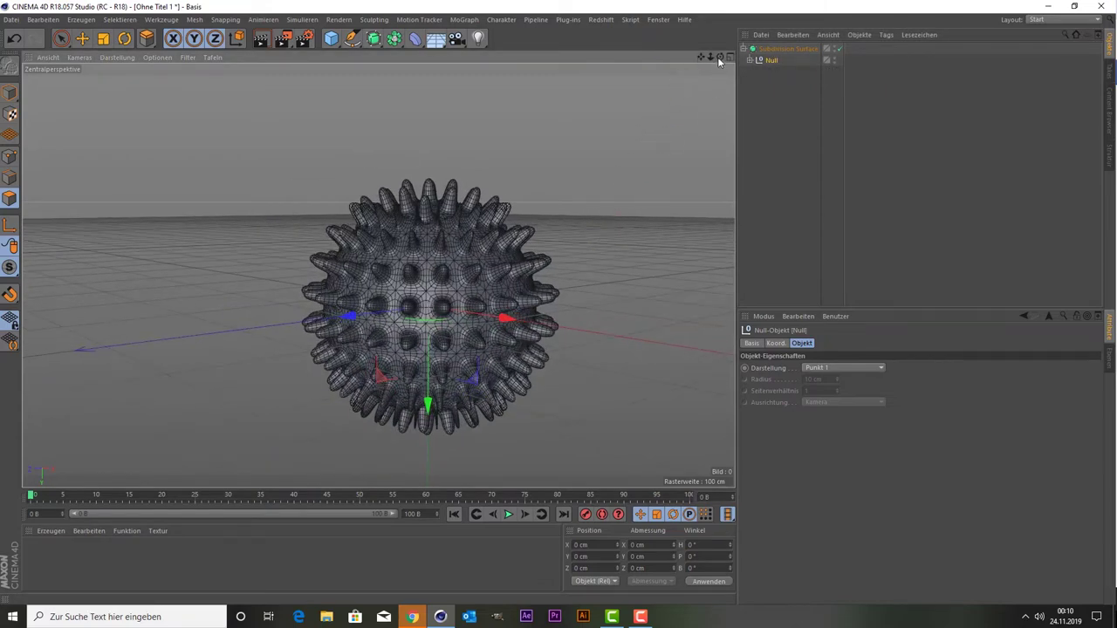
mouse_move(720, 58)
left_mouse_down()
mouse_move(689, 96)
mouse_move(646, 109)
left_mouse_up()
mouse_move(708, 57)
left_mouse_down()
mouse_move(722, 54)
mouse_move(702, 70)
left_mouse_up()
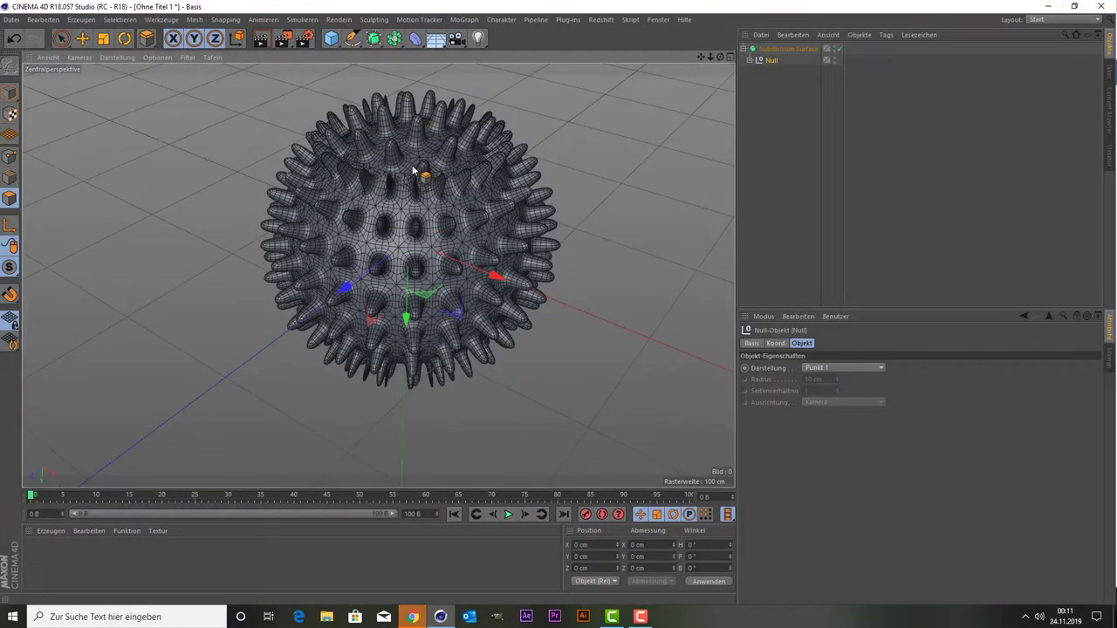
Select both spheres in Model mode and rotate the ball about 15° in bank.
left_click(61, 40)
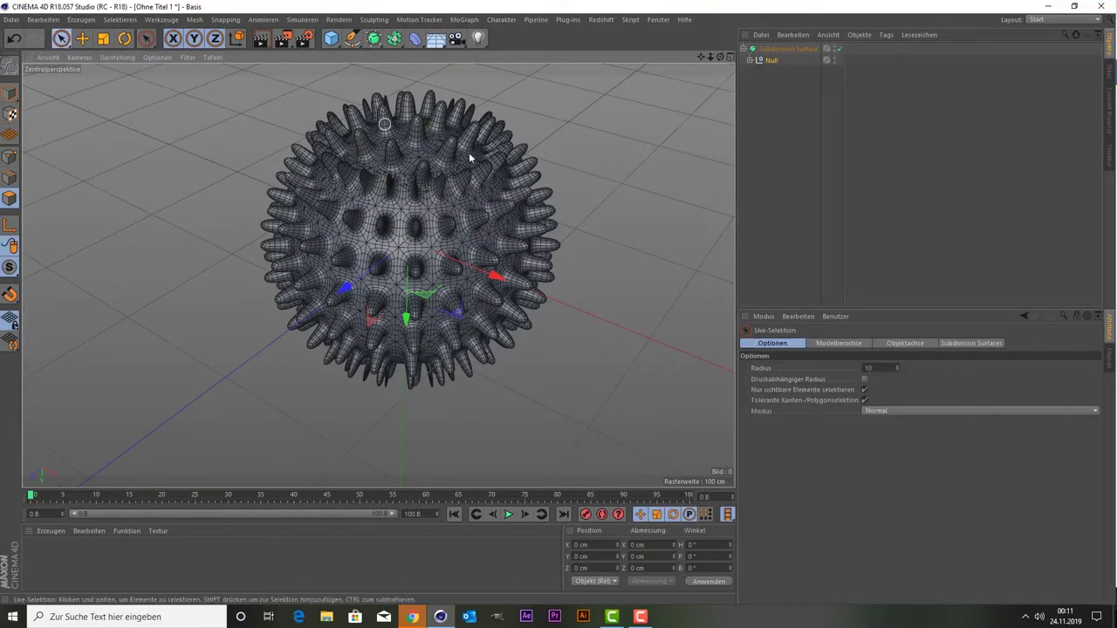
left_click(750, 60)
left_click(779, 71)
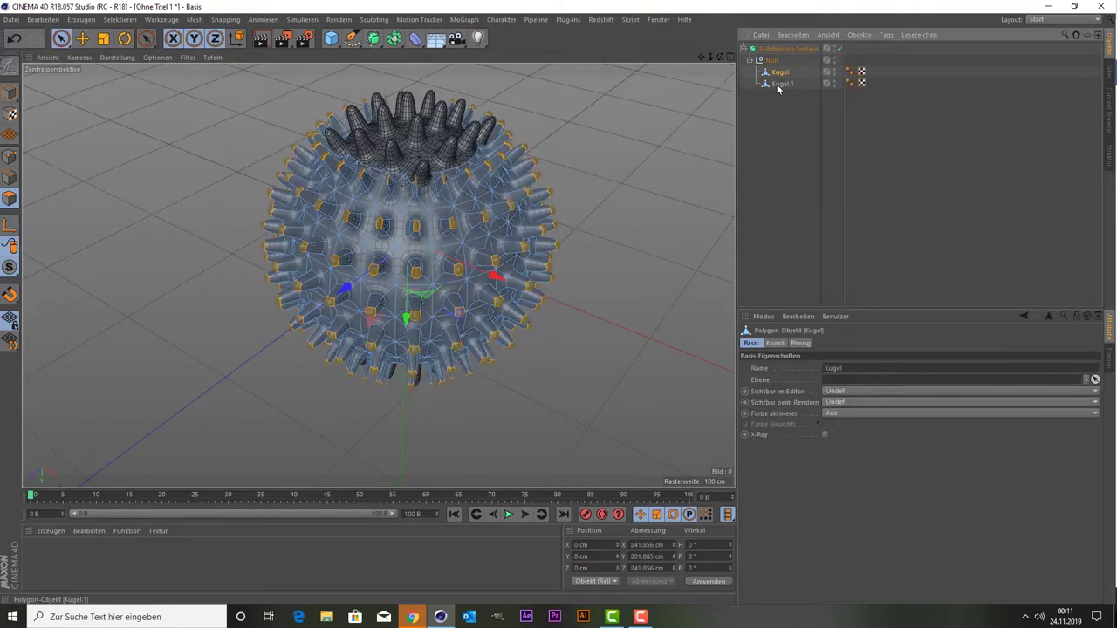
left_click(778, 84)
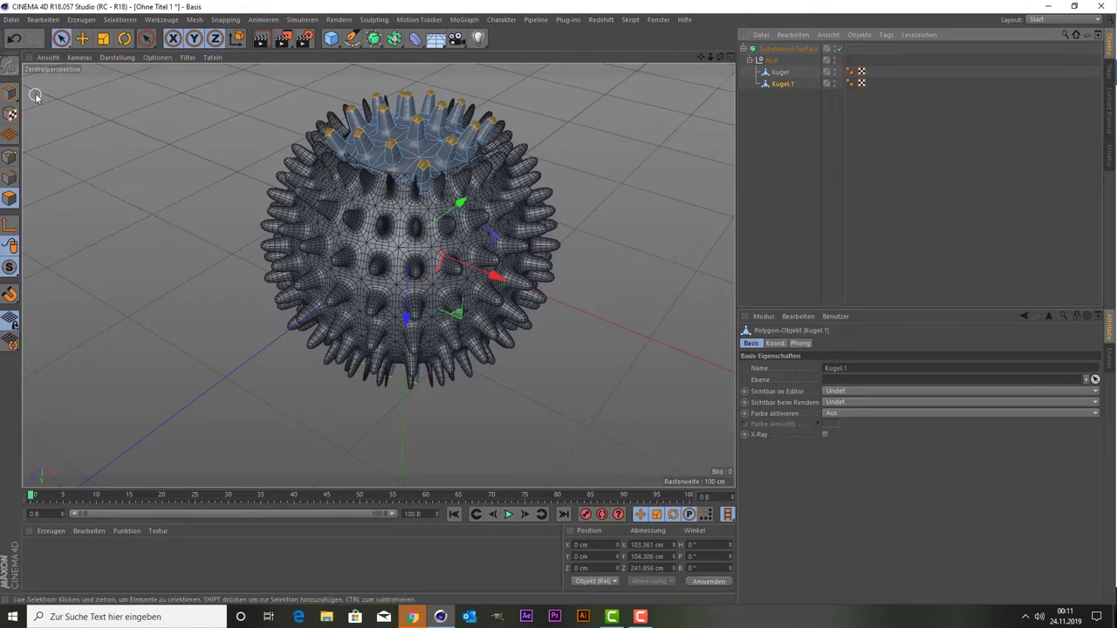
left_click(7, 93)
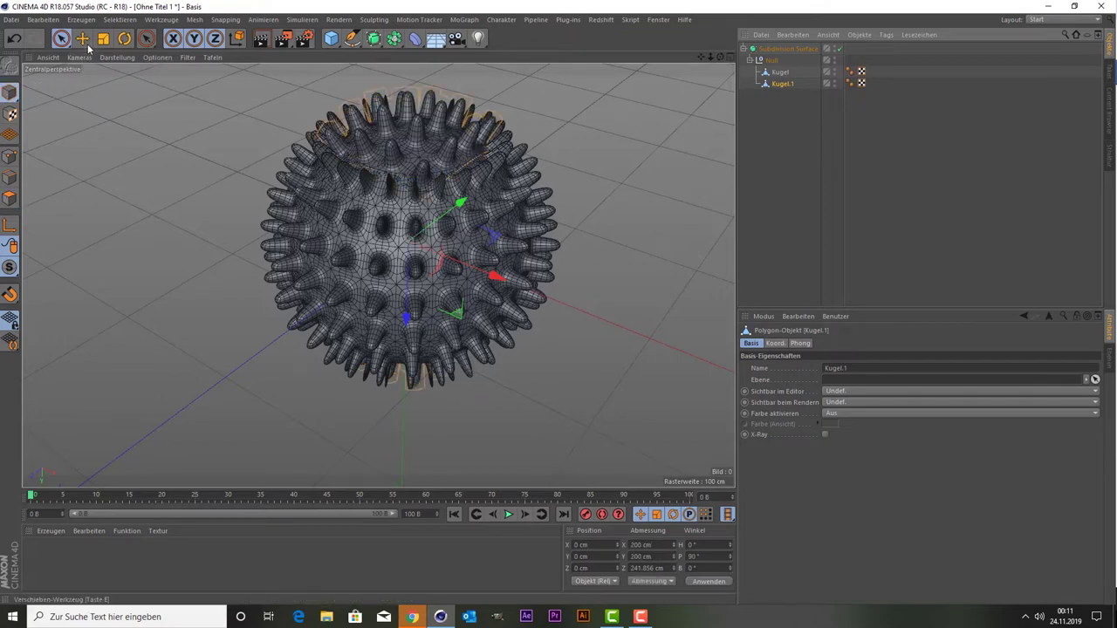
left_click(122, 40)
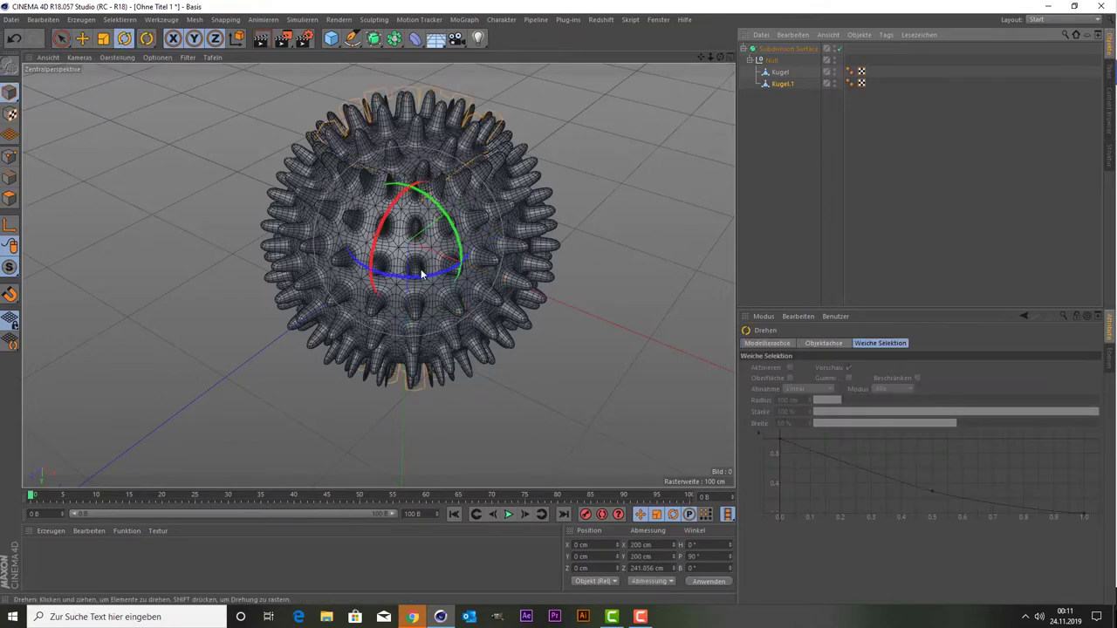
left_click_drag(422, 275, 405, 270)
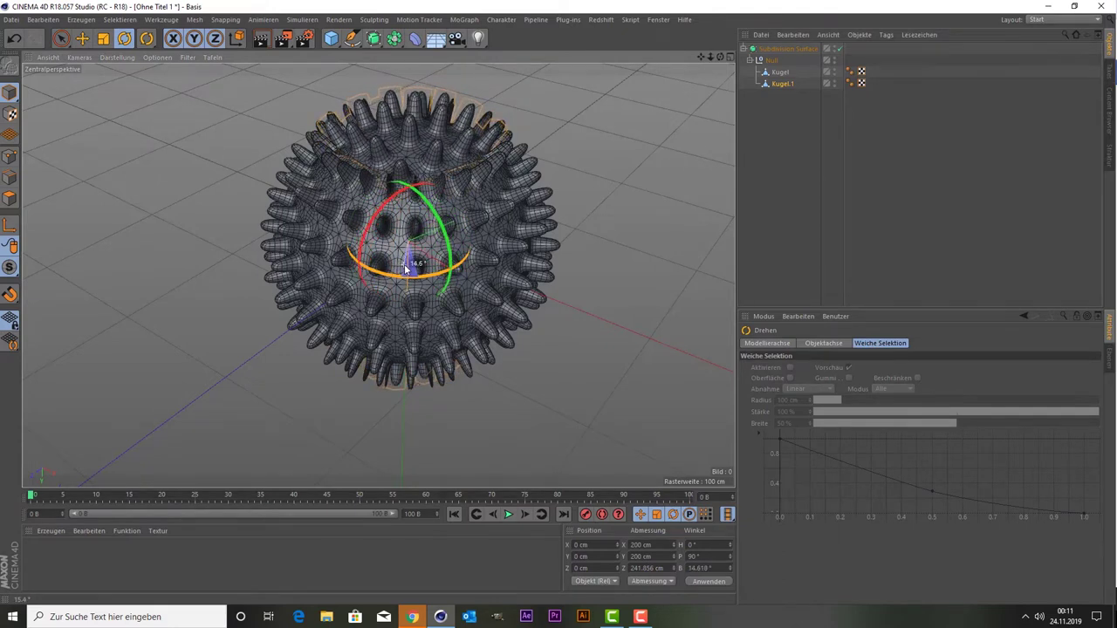
left_click(805, 200)
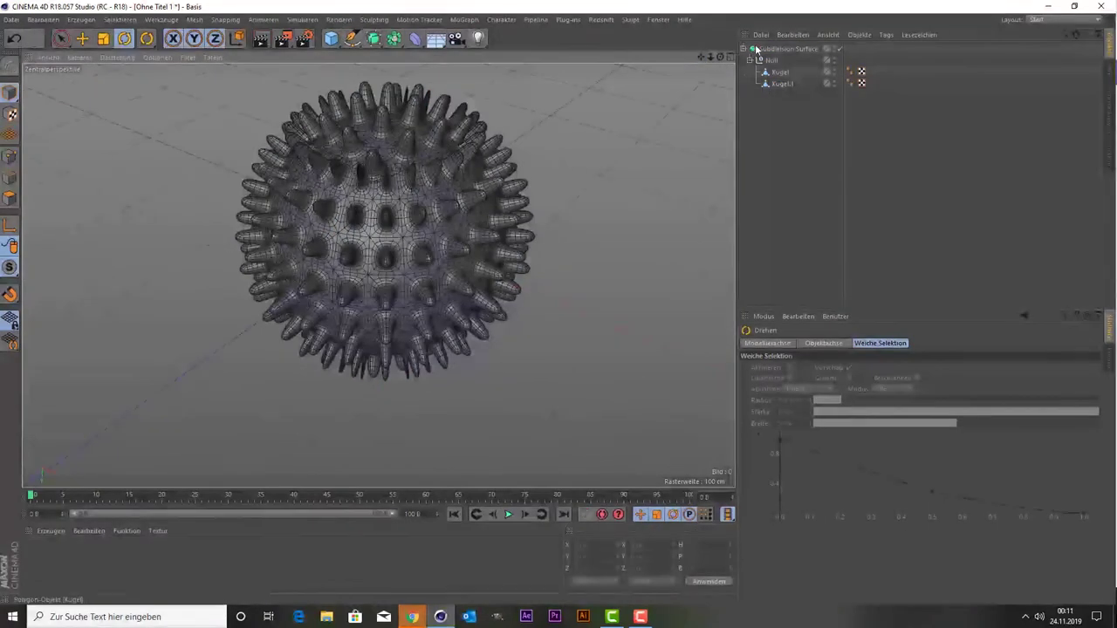
Collapse the Subdivision Surface hierarchy and add an Ebene plane primitive to the scene.
left_click(743, 49)
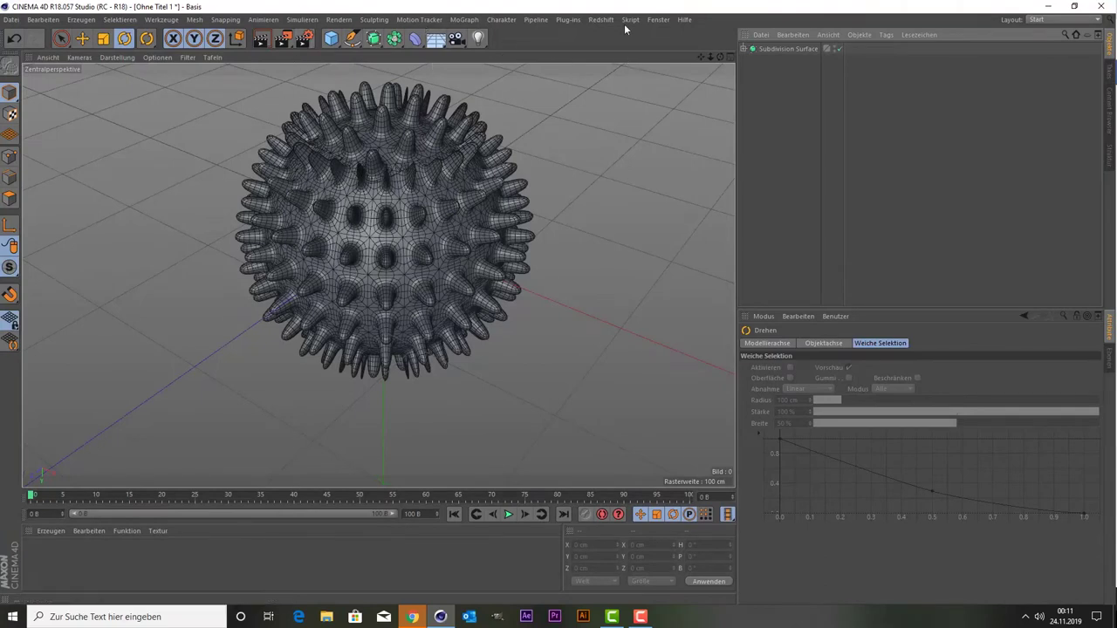
left_click(331, 38)
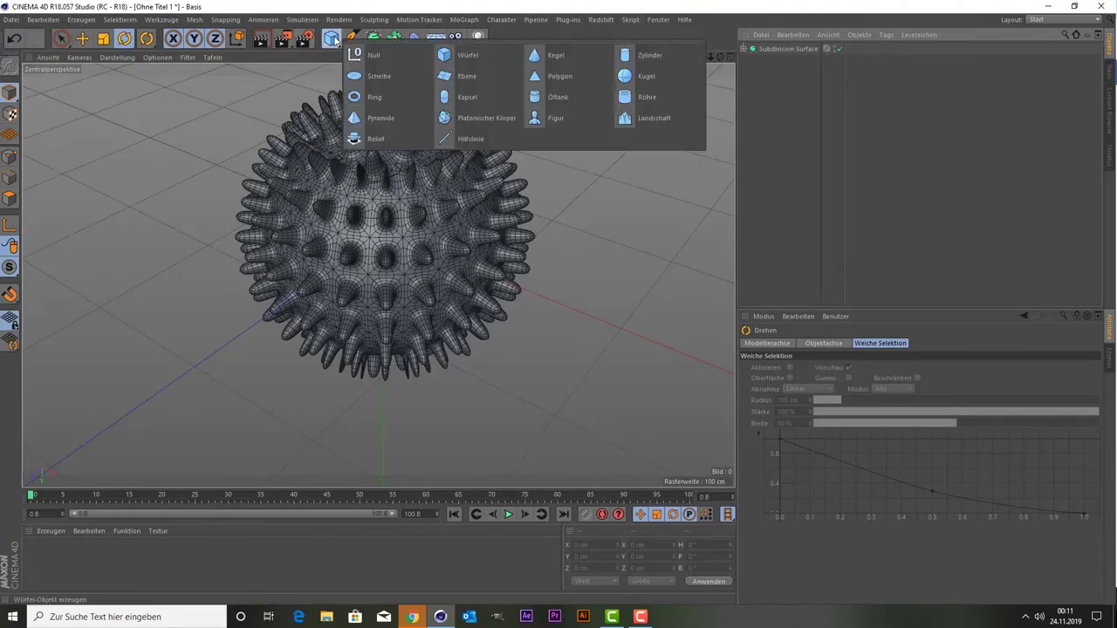
left_click(493, 77)
left_click_drag(184, 171, 89, 85, "alt")
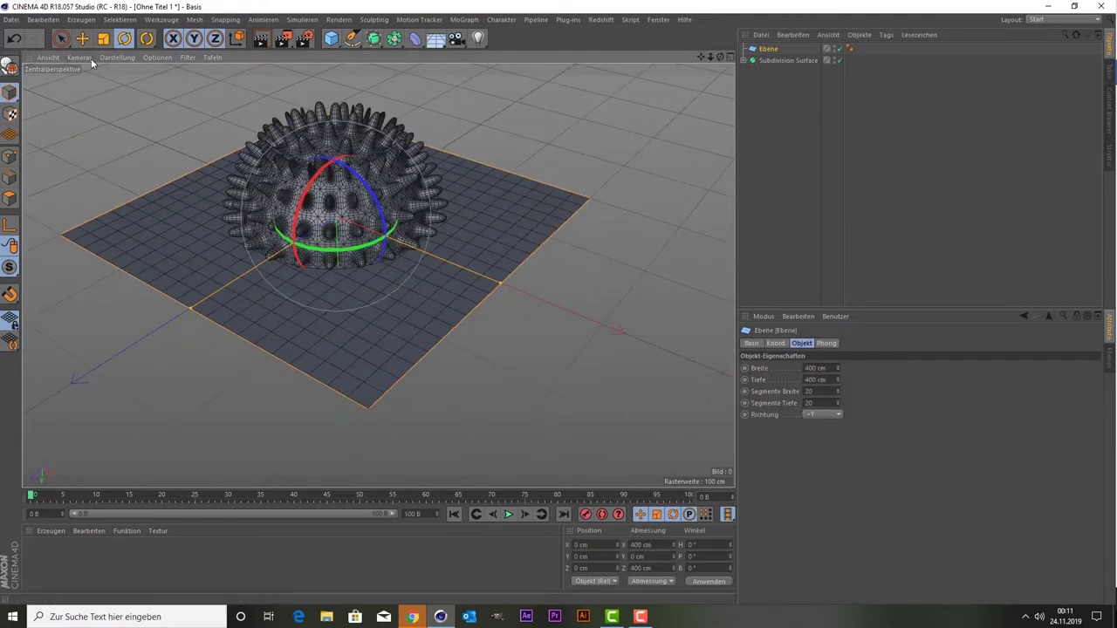
Scale the plane up to about 3800 cm across, reframe the camera, and show the four-view layout.
left_click(103, 39)
left_click_drag(152, 114, 454, 118)
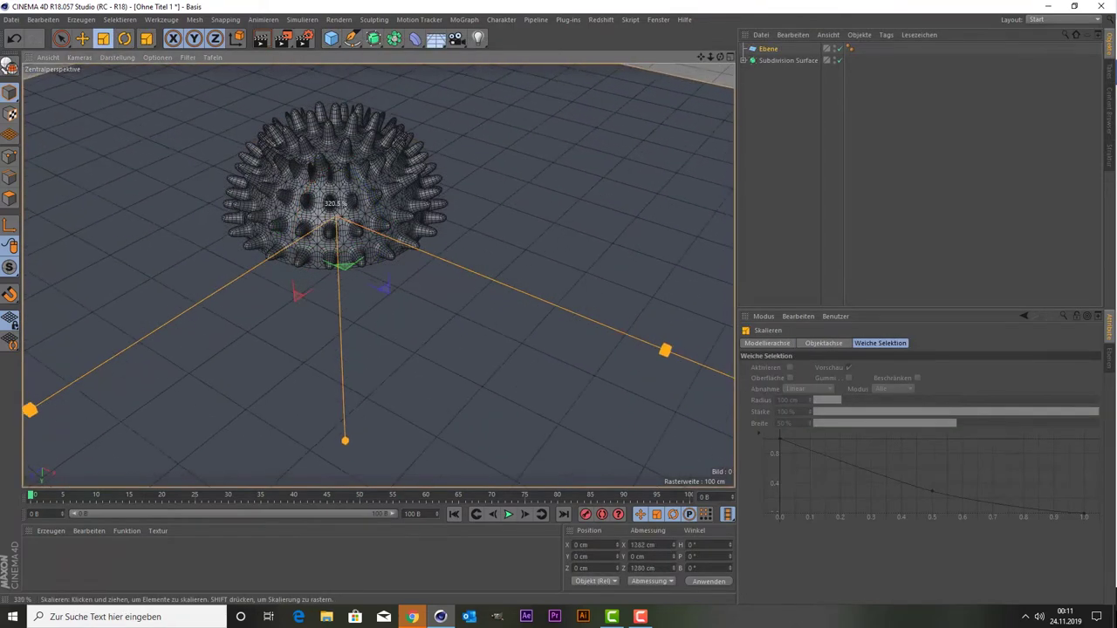
scroll(70, 219, "down", 4)
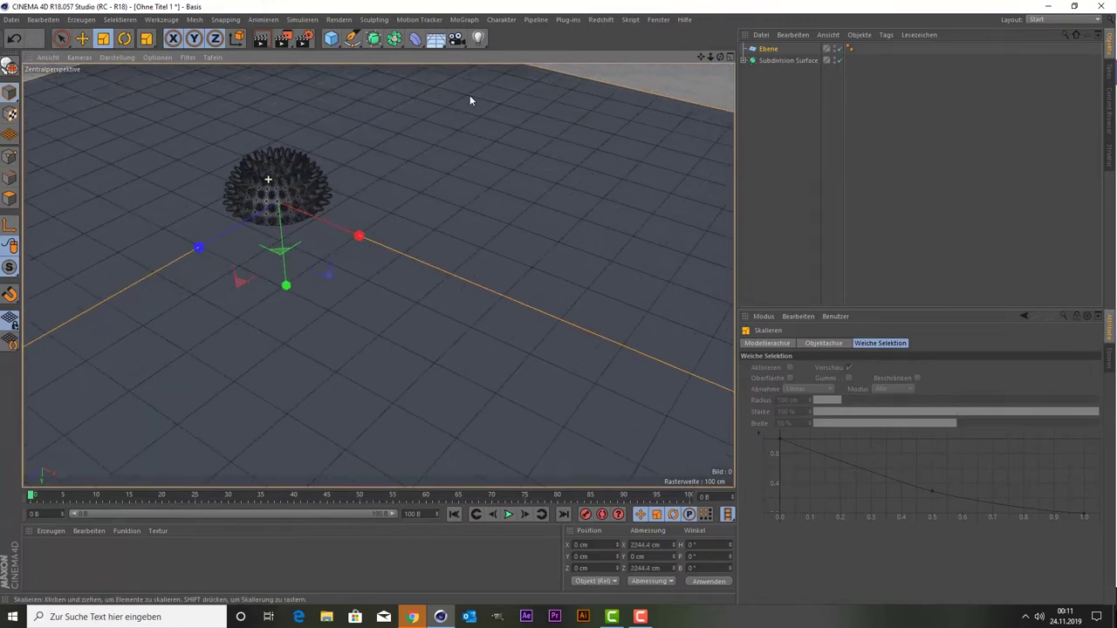
left_click_drag(700, 56, 706, 68)
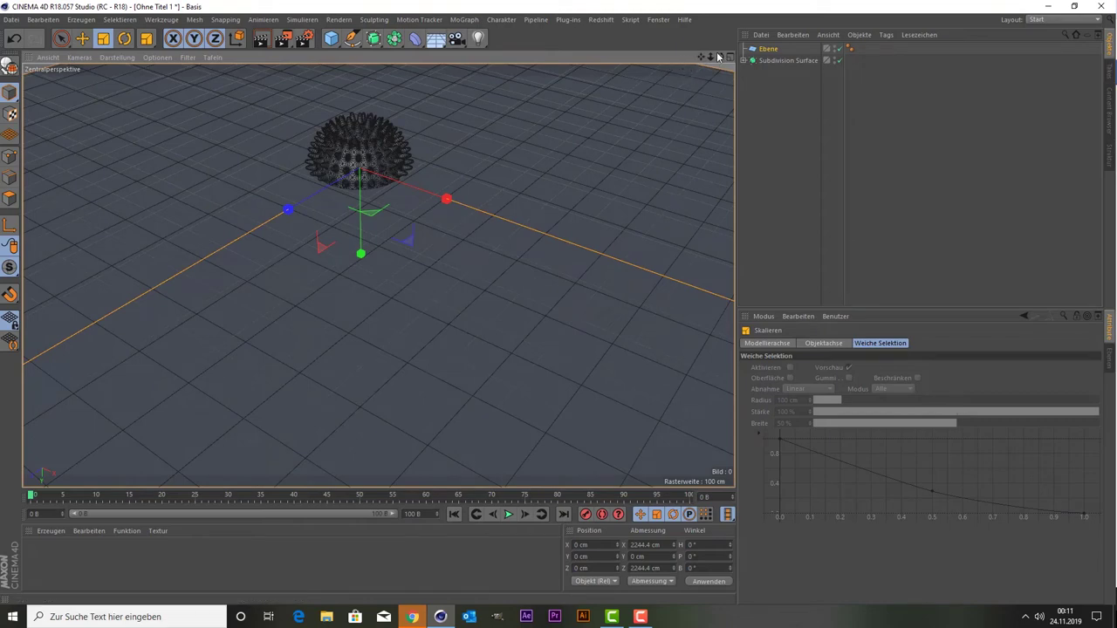
left_click_drag(707, 57, 714, 58)
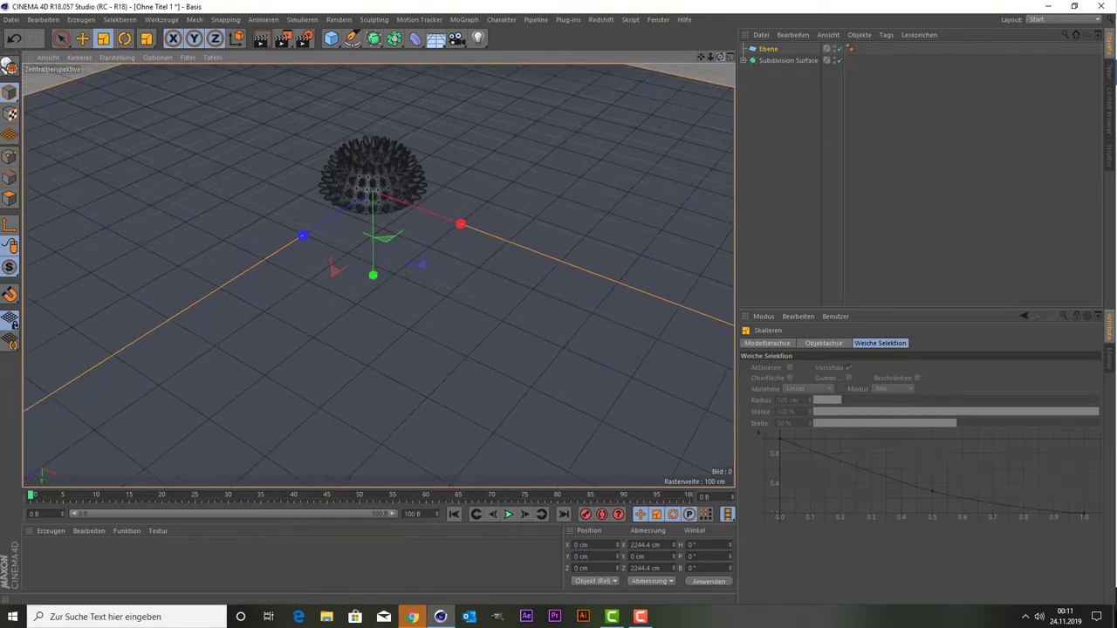
left_click_drag(531, 179, 475, 201, "alt")
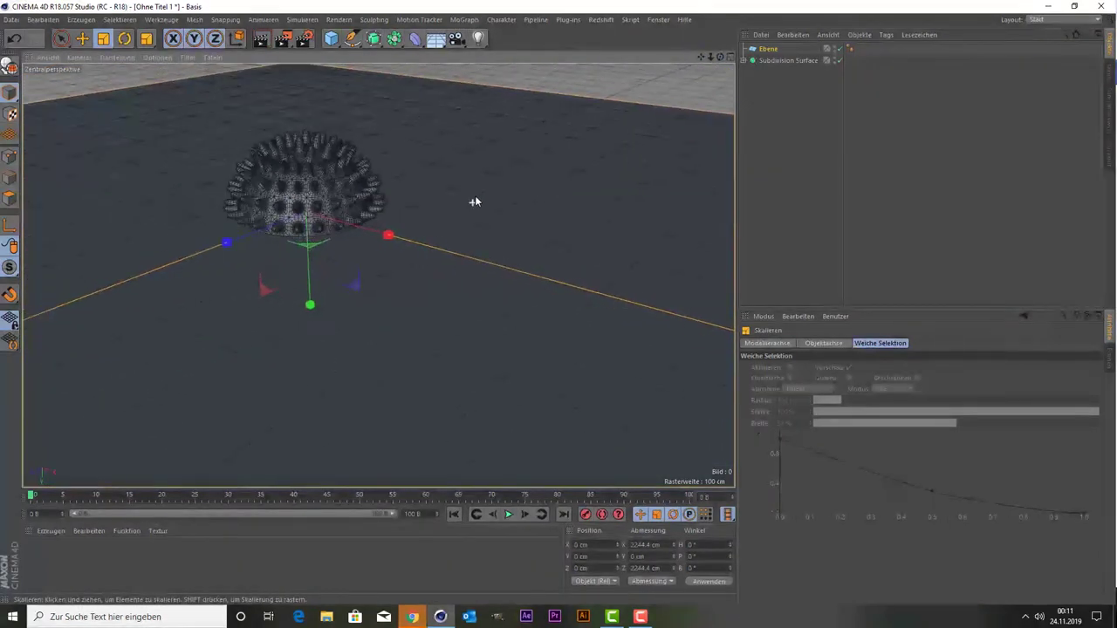
left_click_drag(698, 57, 534, 201)
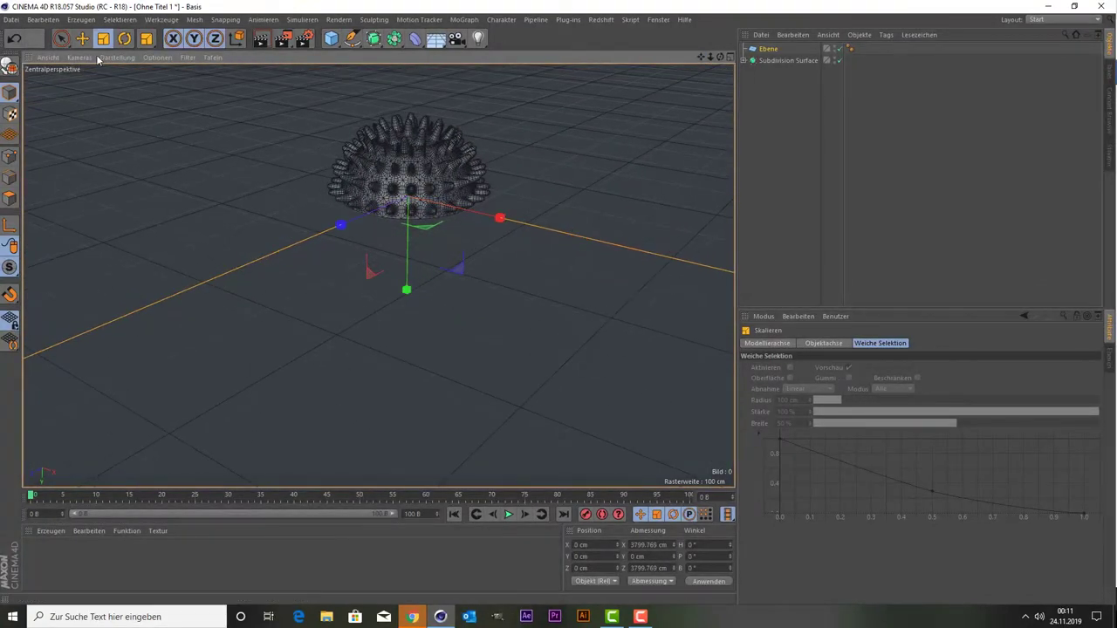
left_click(67, 47)
middle_click(142, 142)
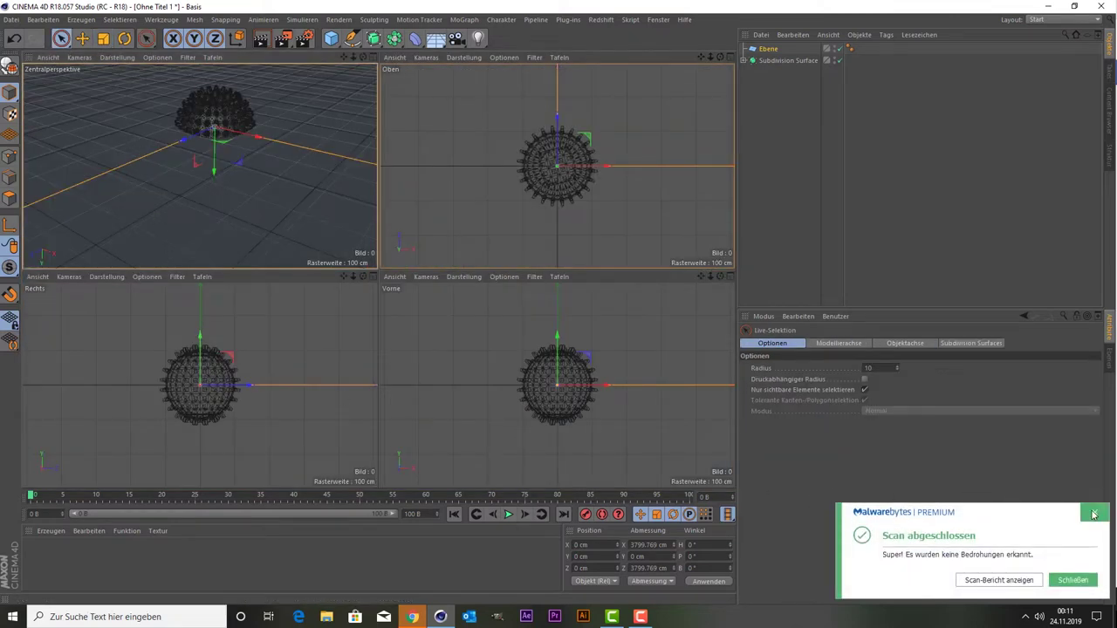
Dismiss the security notification and roughly adjust the floor plane's height along Y.
left_click(1094, 514)
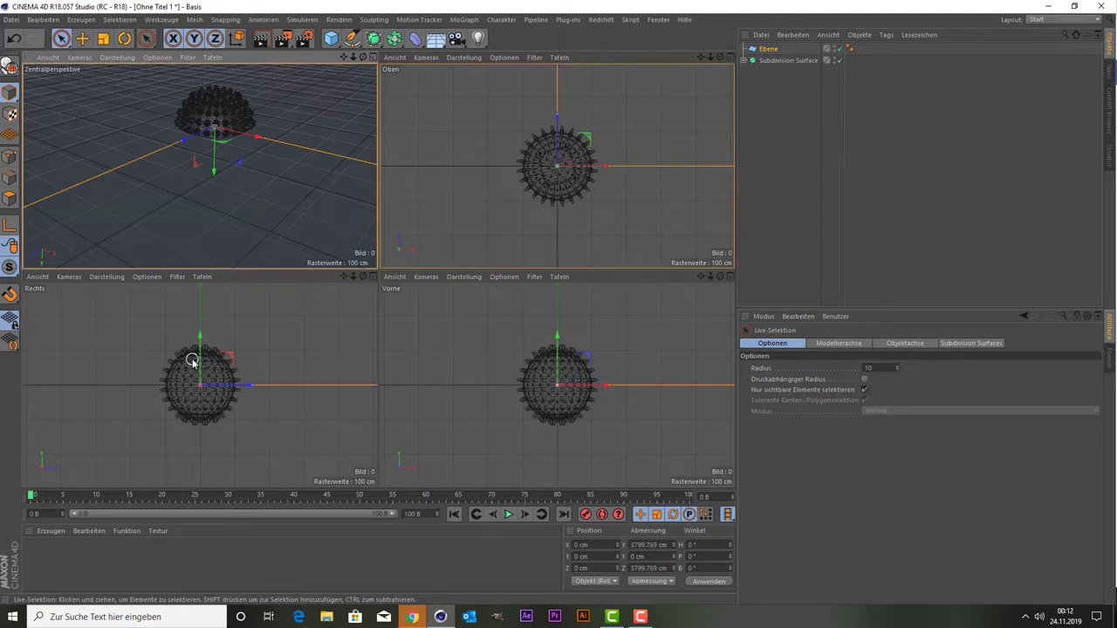
left_click_drag(200, 349, 182, 403)
scroll(185, 419, "up", 3)
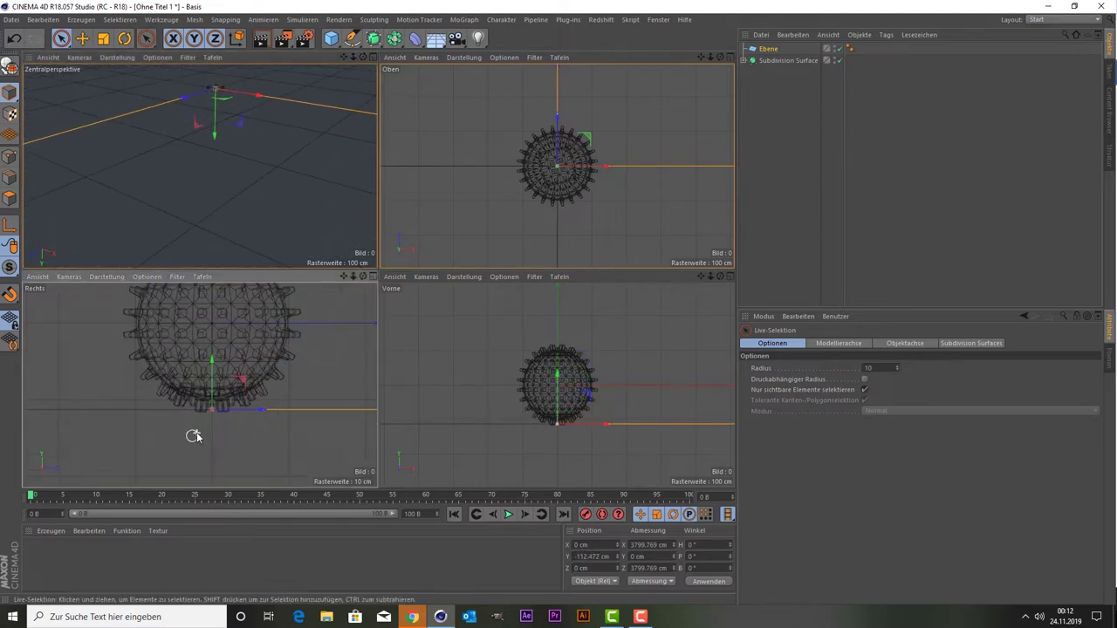
scroll(194, 434, "up", 3)
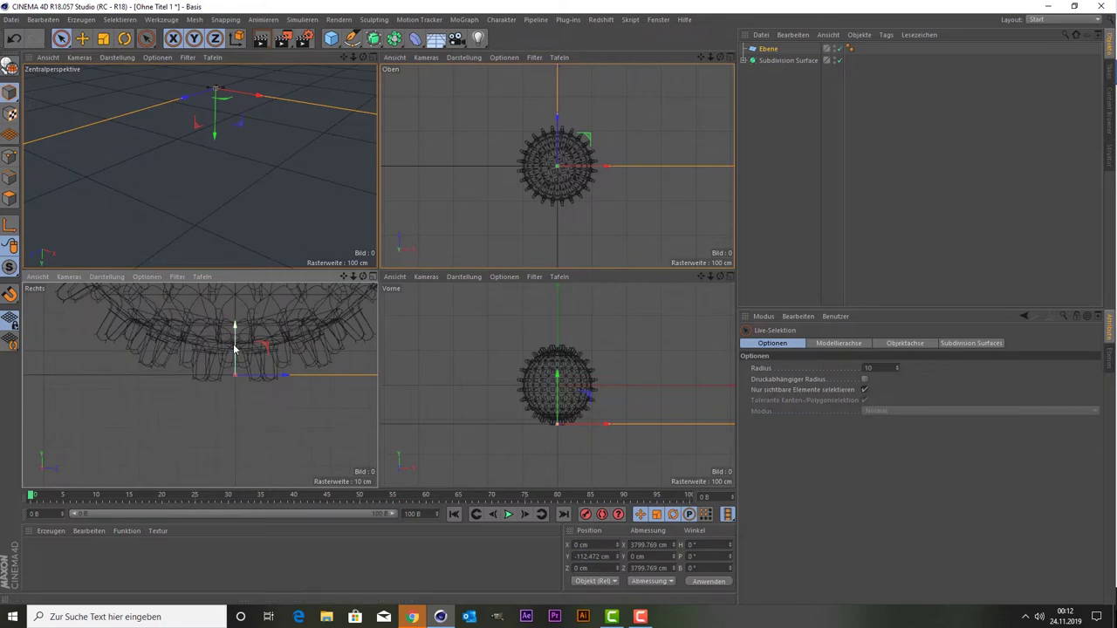
left_click_drag(234, 355, 233, 357)
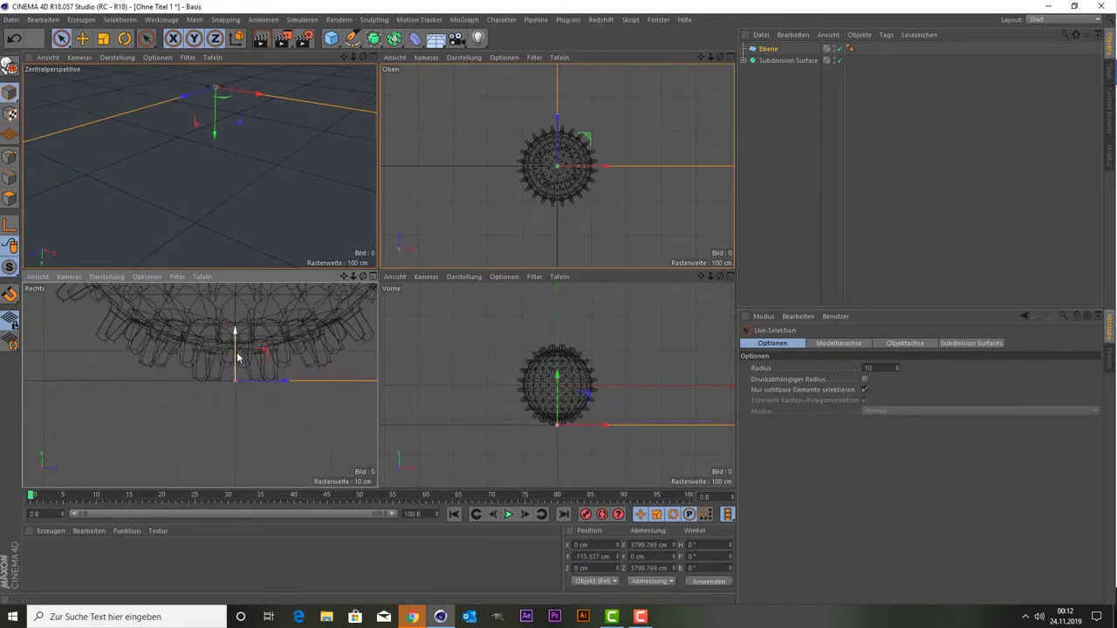
middle_click(248, 193)
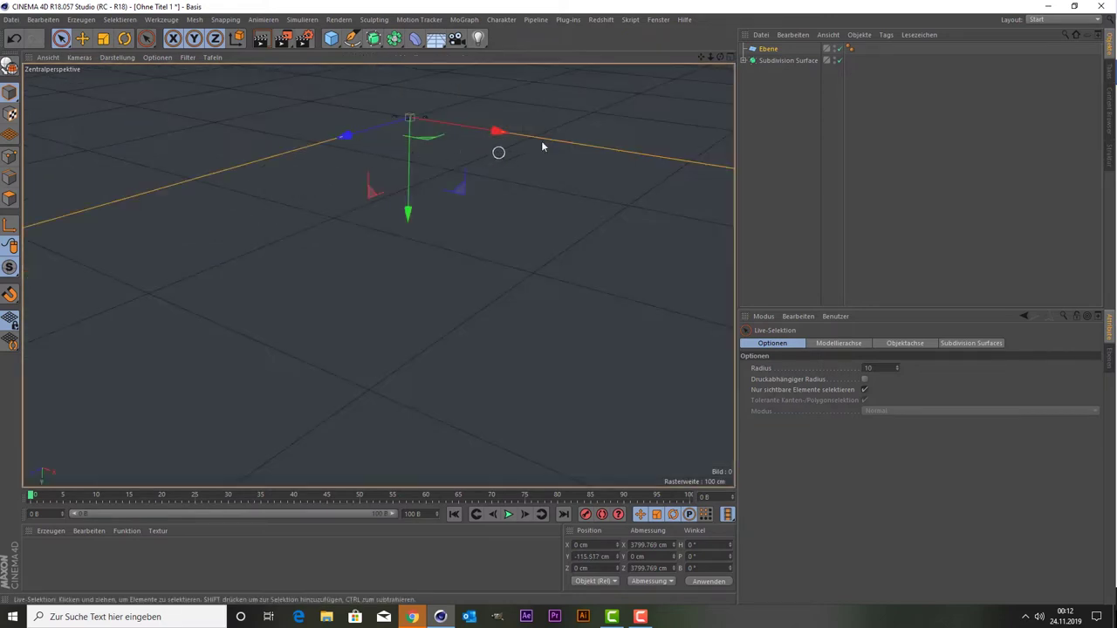
left_click_drag(720, 57, 538, 175)
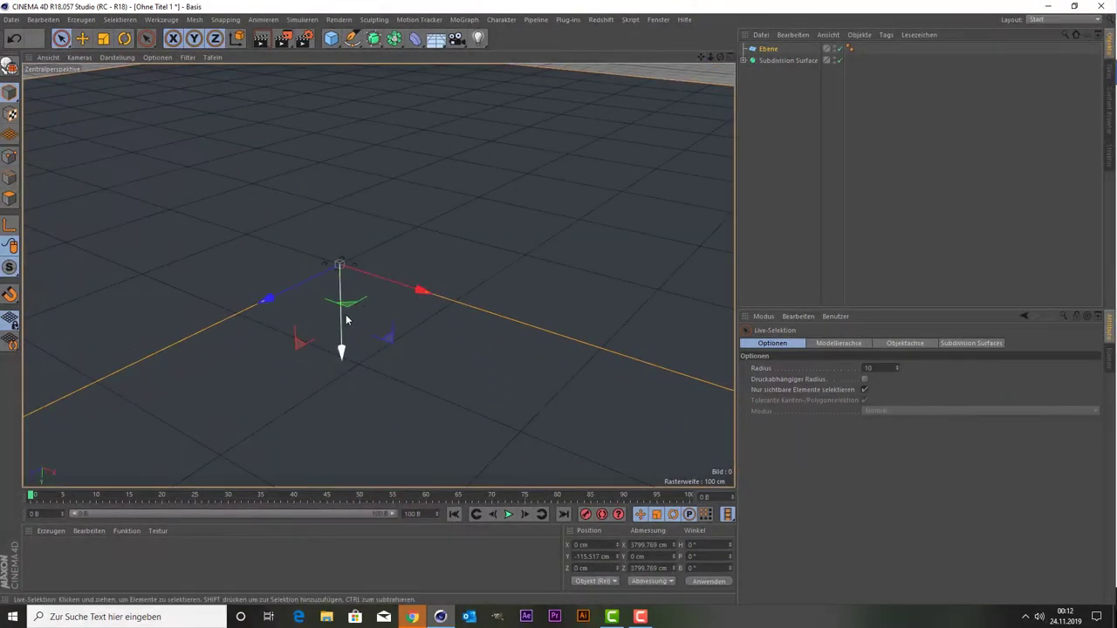
mouse_move(347, 317)
left_mouse_down()
mouse_move(346, 377)
mouse_move(345, 342)
left_mouse_up()
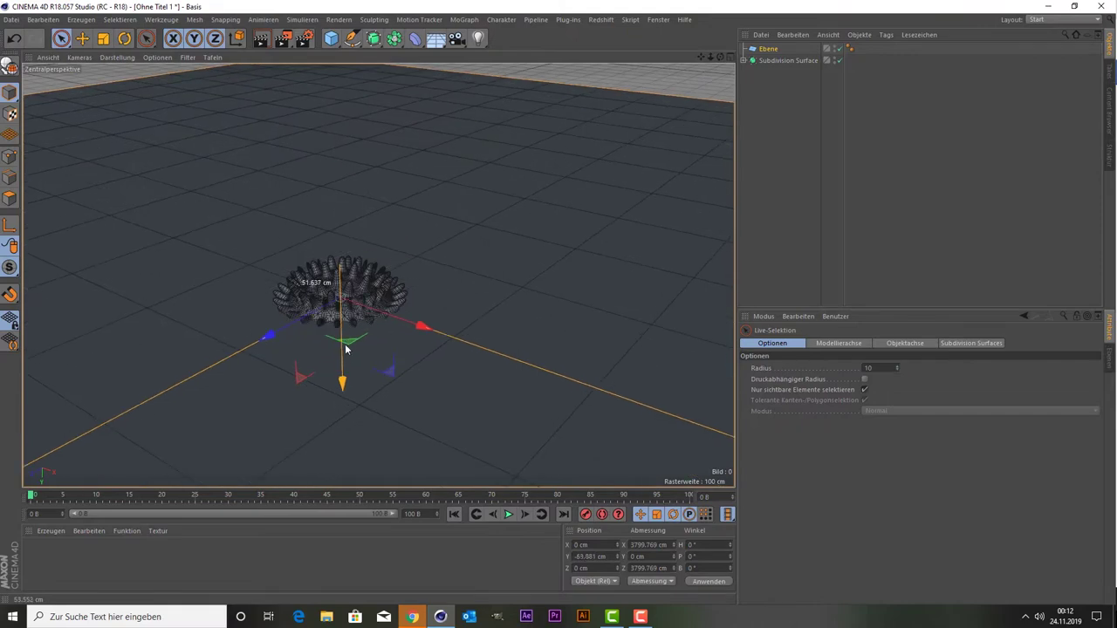
middle_click(247, 232)
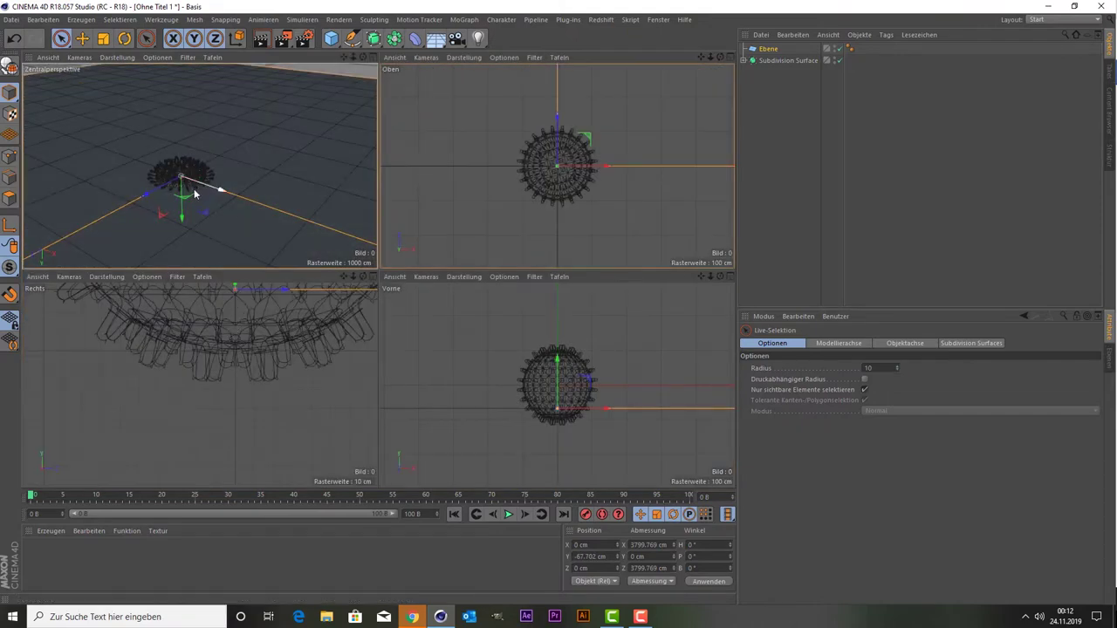
Fine-tune the plane's Y position to 115 cm in the Right view, then maximize the perspective view.
scroll(262, 345, "down", 3)
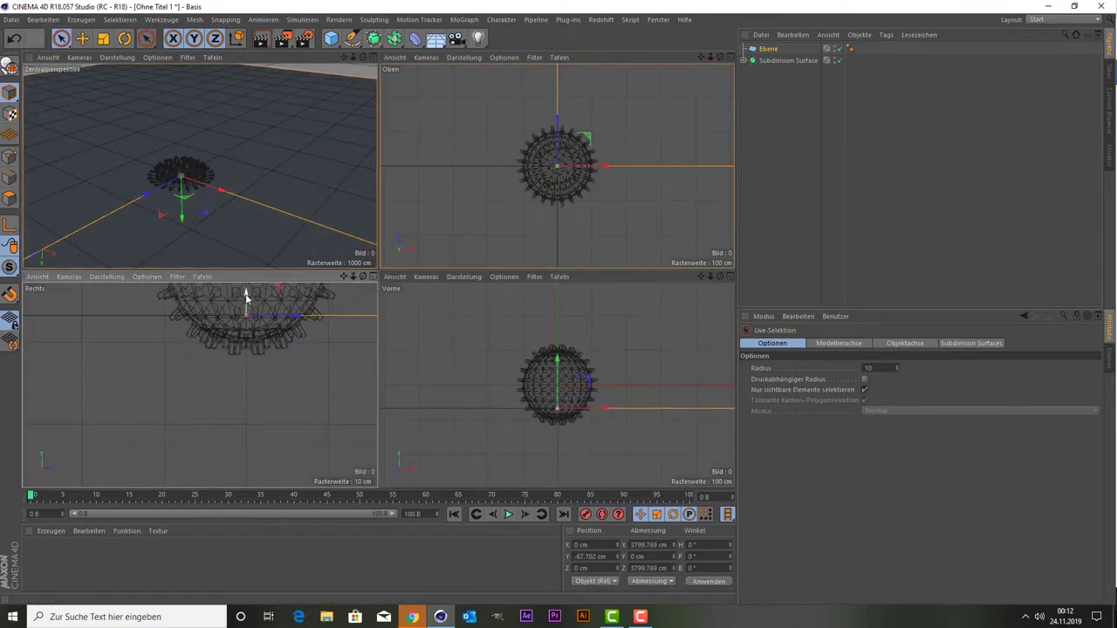
left_click_drag(247, 295, 247, 289)
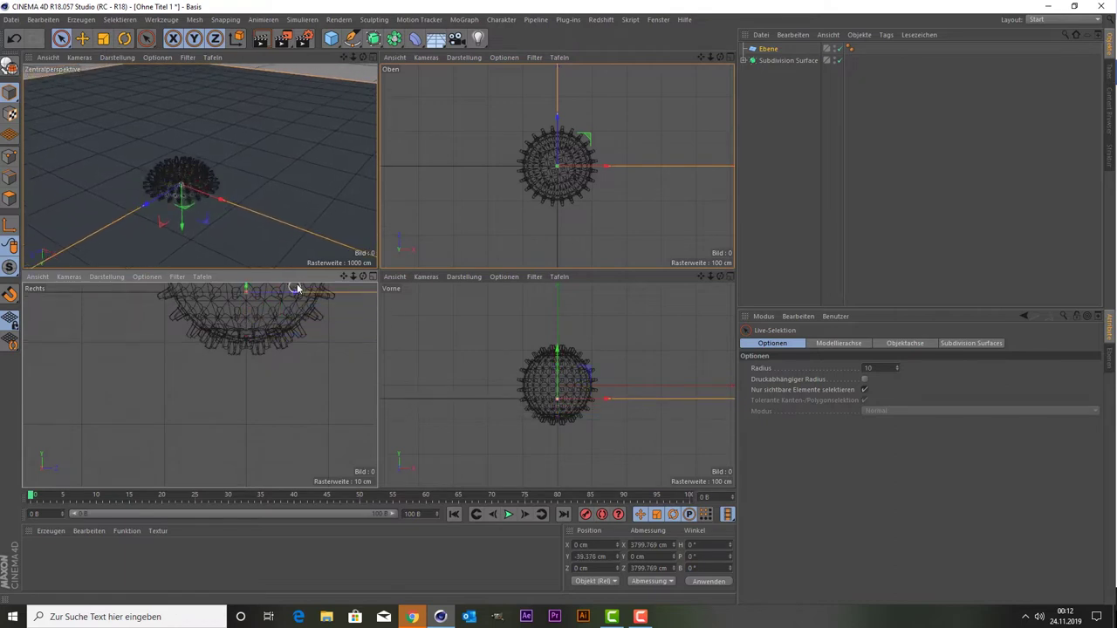
left_click_drag(345, 279, 219, 379)
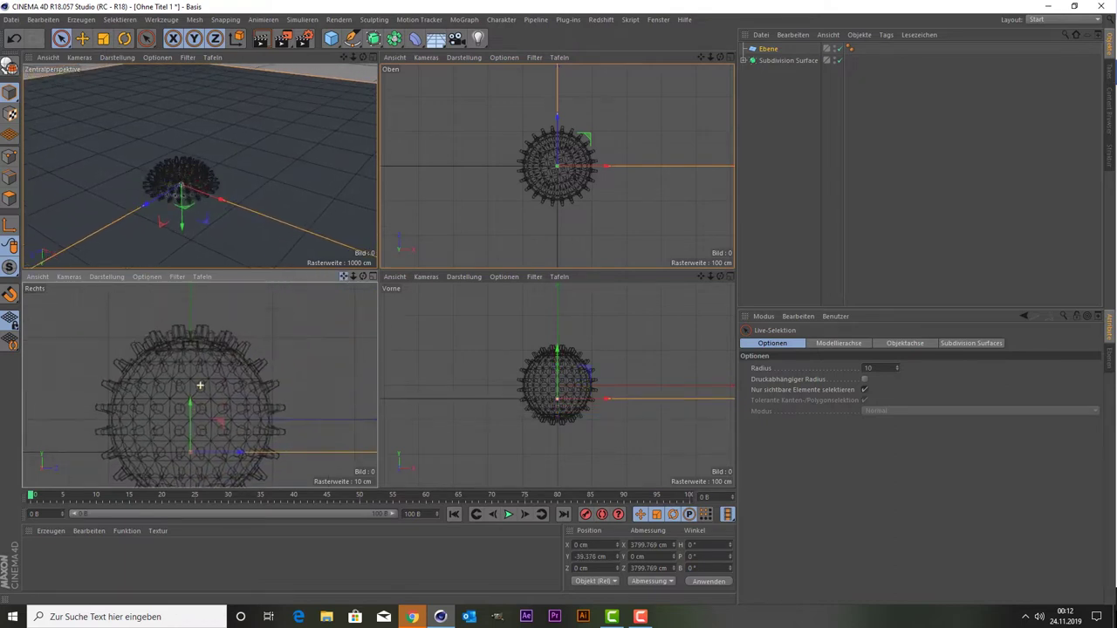
left_click_drag(194, 431, 199, 306)
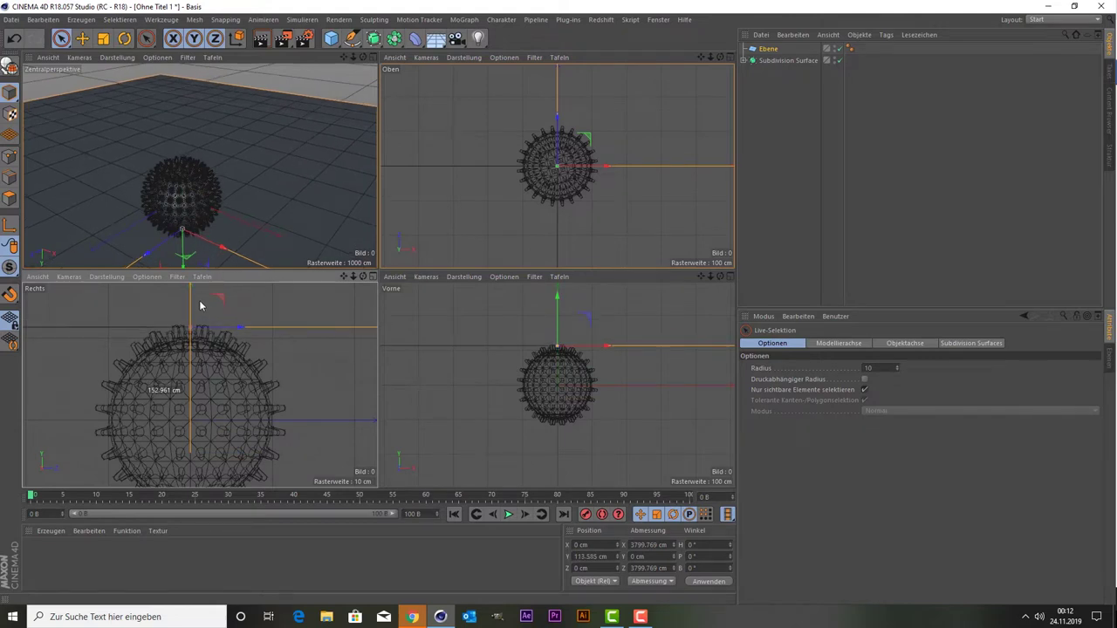
left_click_drag(199, 300, 200, 298)
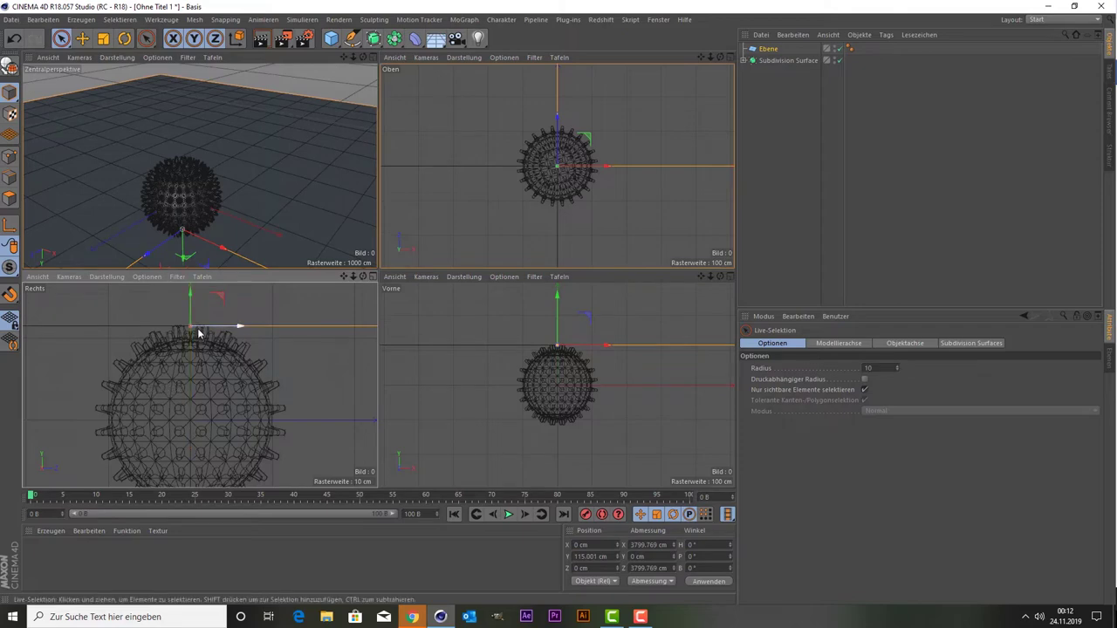
scroll(200, 306, "up", 5)
middle_click(165, 172)
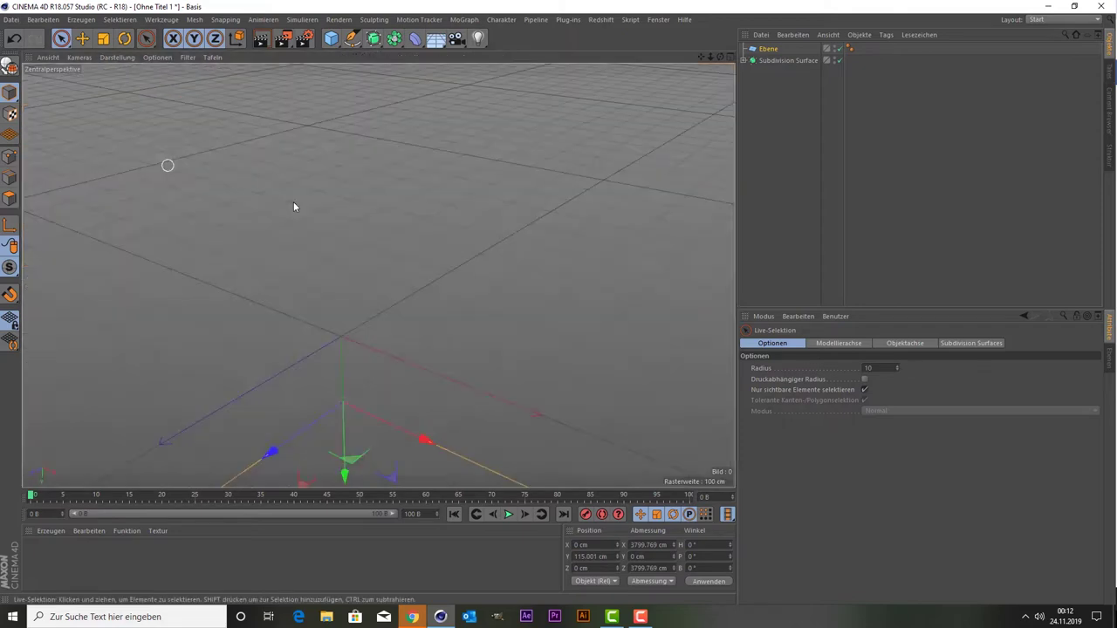
left_click_drag(701, 55, 536, 125)
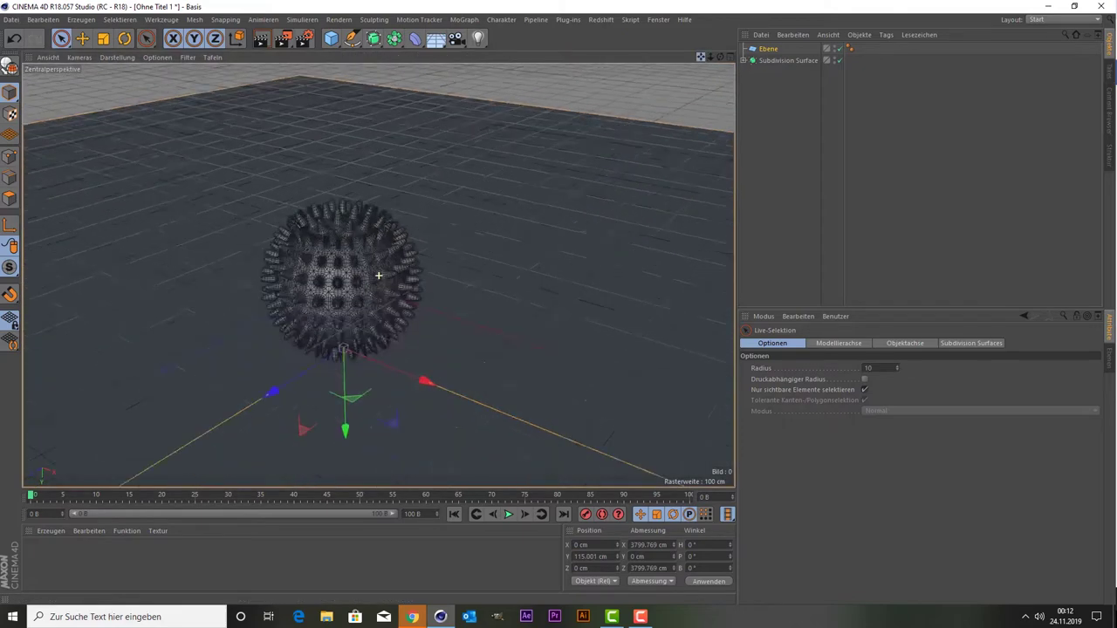
Scale the floor plane up to about 6608 cm and open the Redshift menu.
left_click(103, 39)
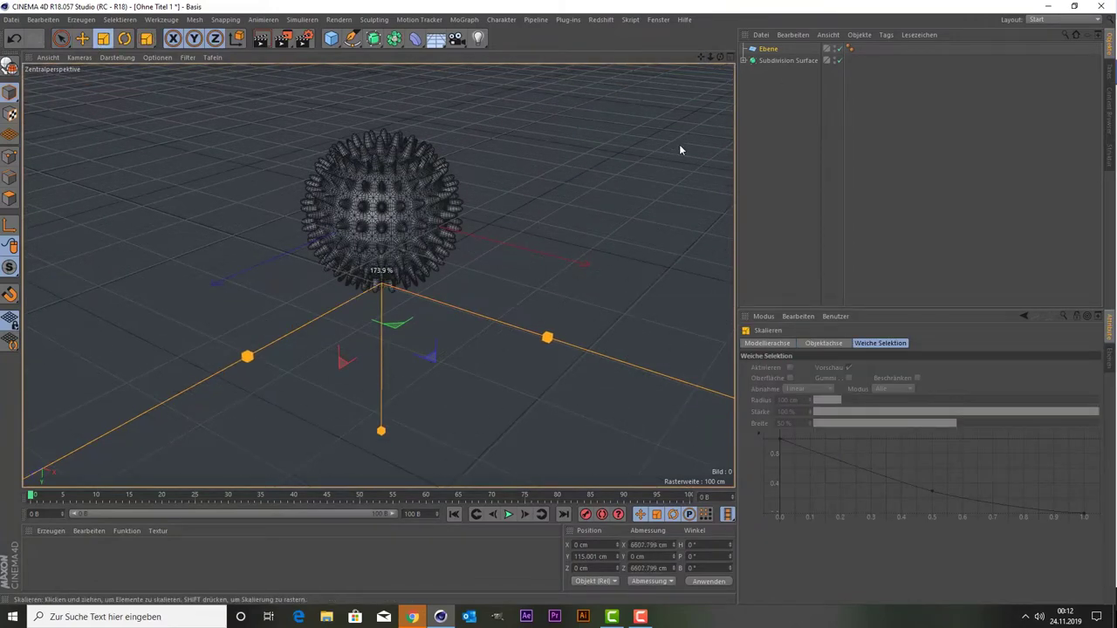
left_click_drag(572, 172, 681, 149)
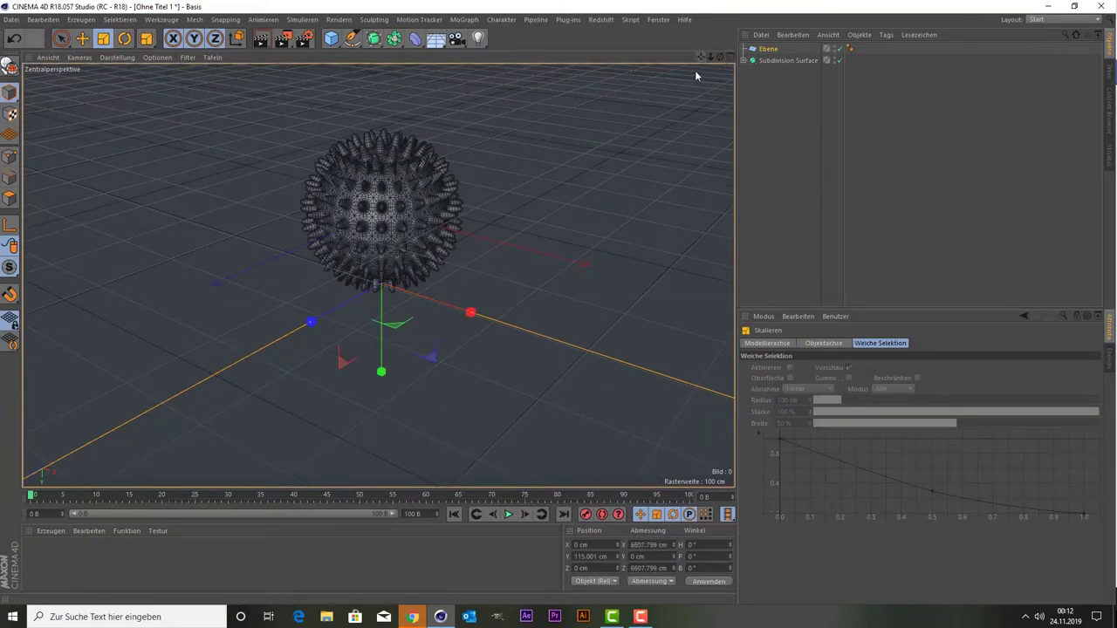
left_click(598, 20)
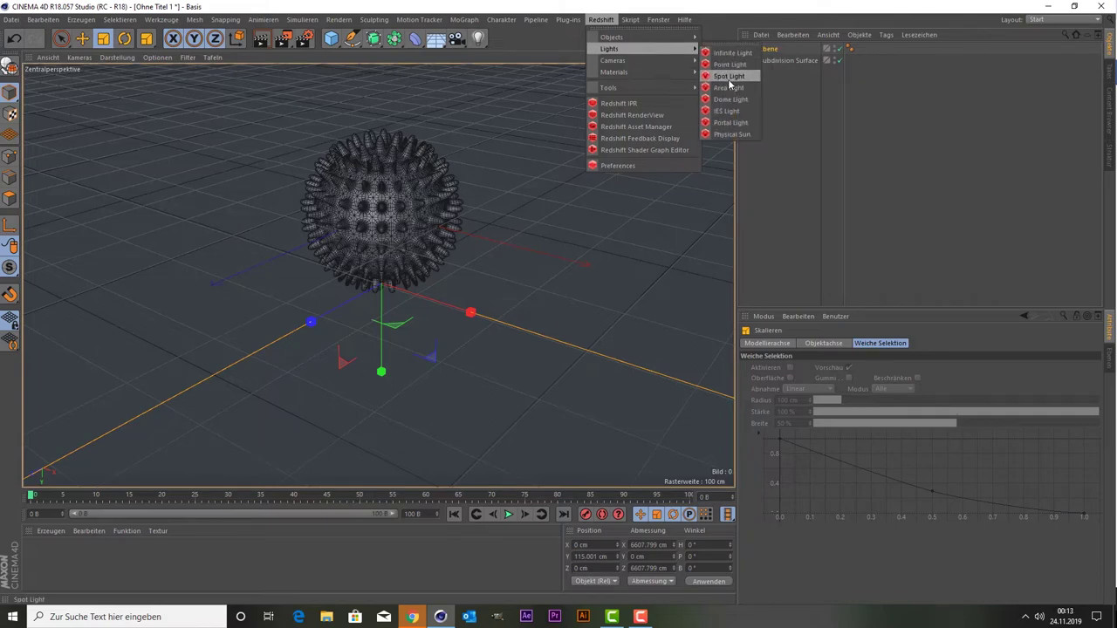
mouse_move(609, 49)
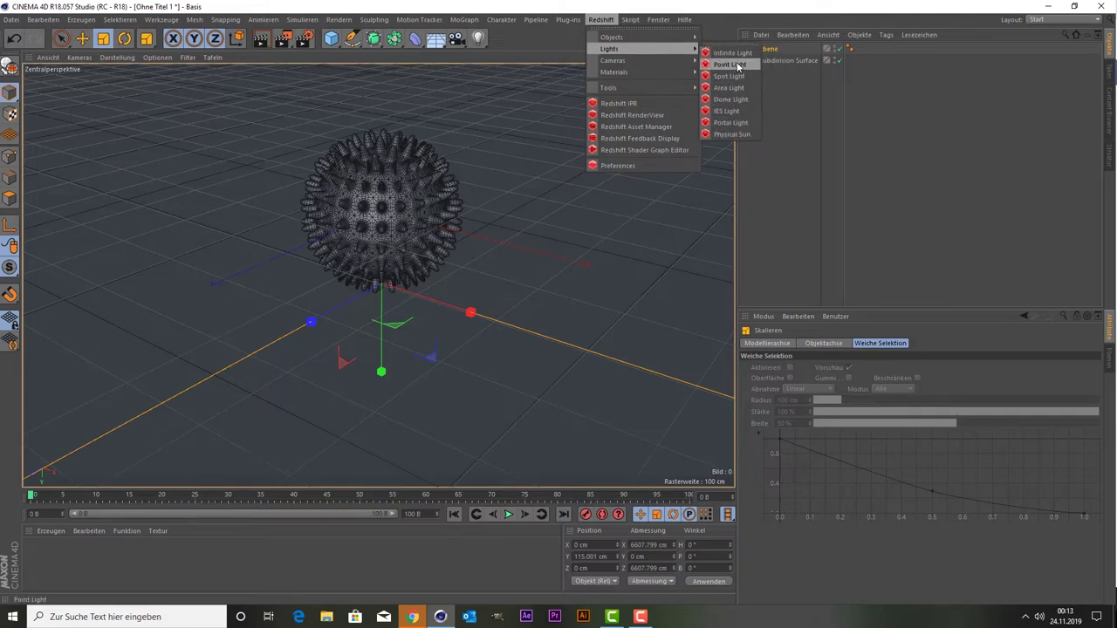
Add an RS Area Light from the Redshift Lights menu.
left_click(739, 88)
scroll(264, 137, "down", 2)
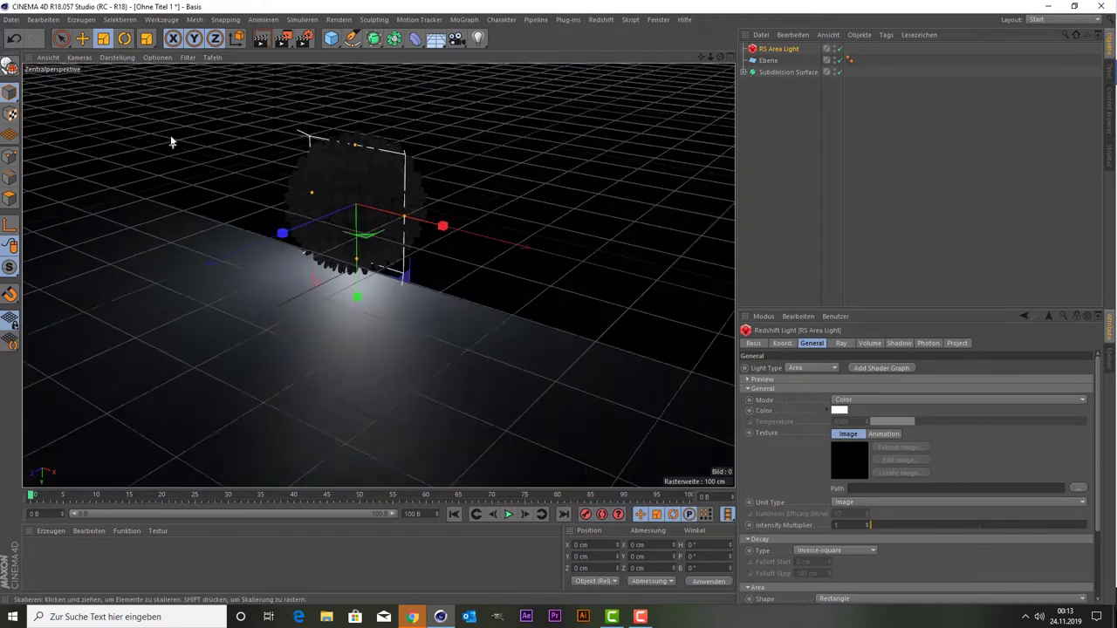
scroll(234, 117, "down", 2)
Move the area light back, up and right of the ball, and turn its heading about 21°.
left_click(61, 38)
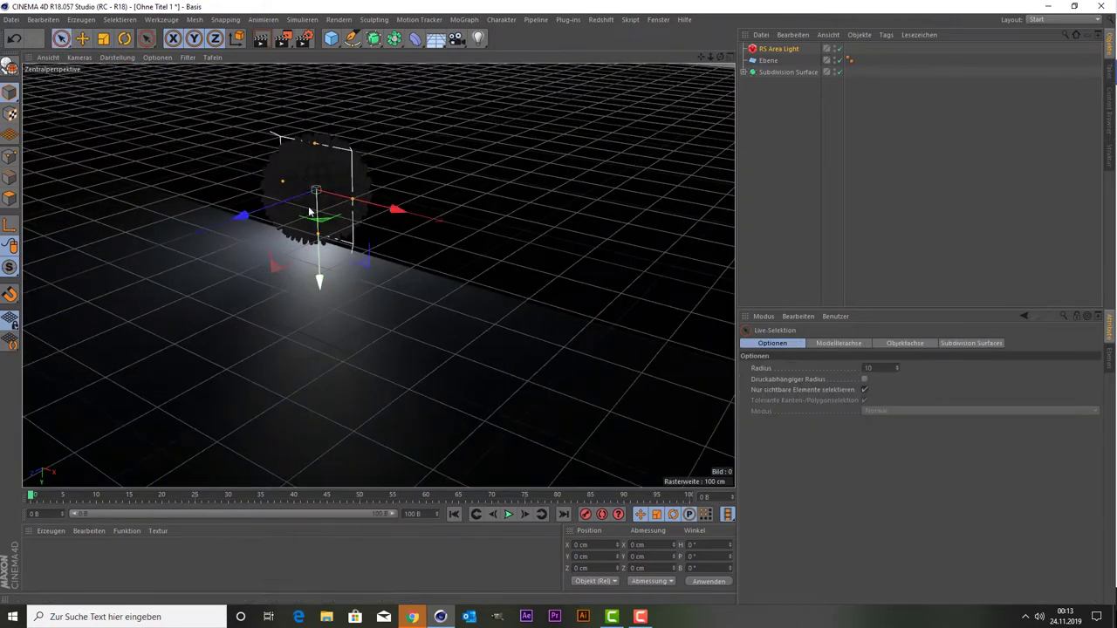
left_click_drag(275, 206, 375, 171)
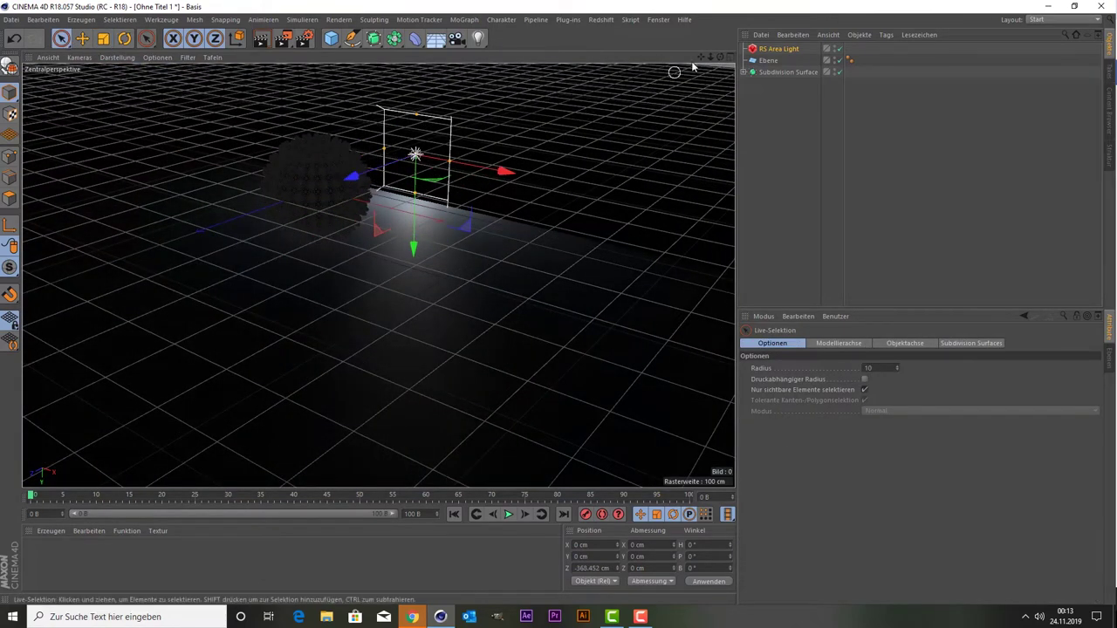
left_click_drag(699, 60, 679, 91)
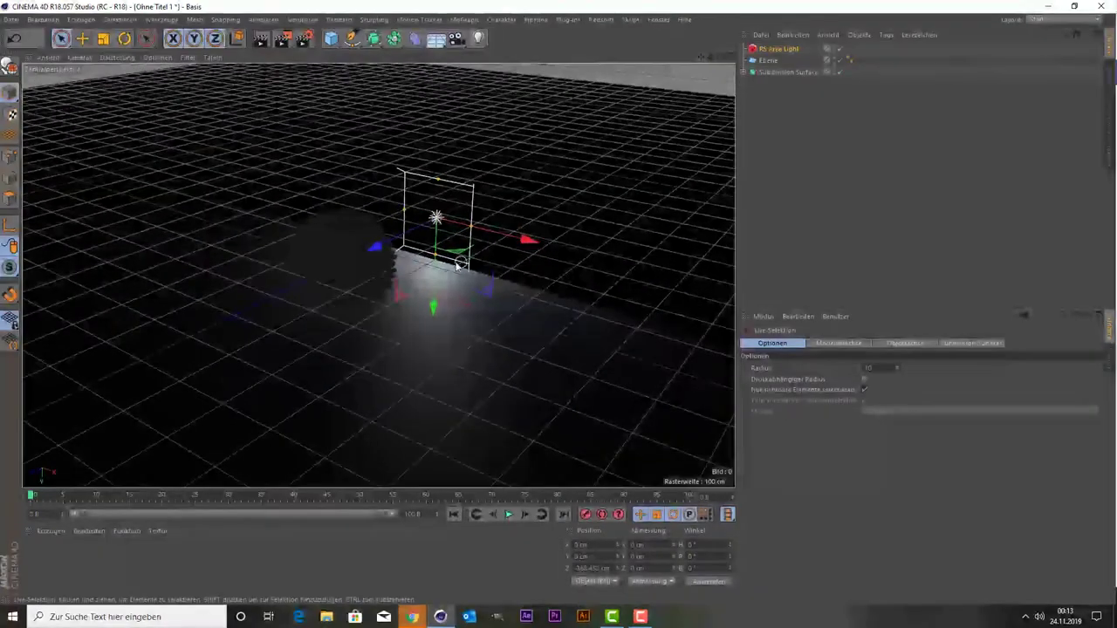
left_click_drag(438, 276, 438, 198)
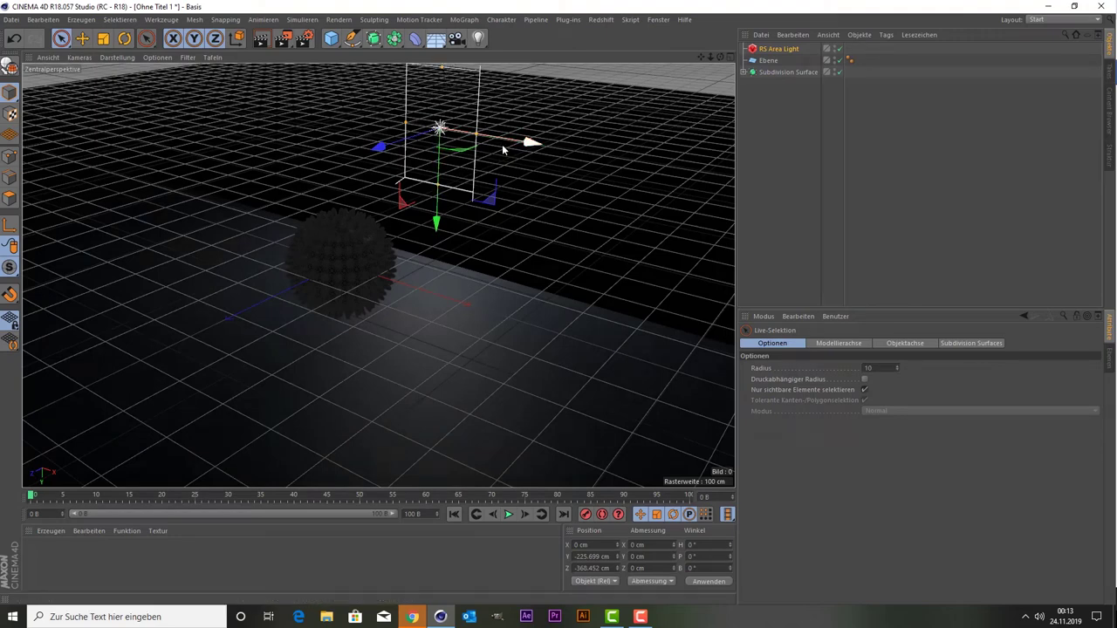
left_click_drag(510, 144, 544, 153)
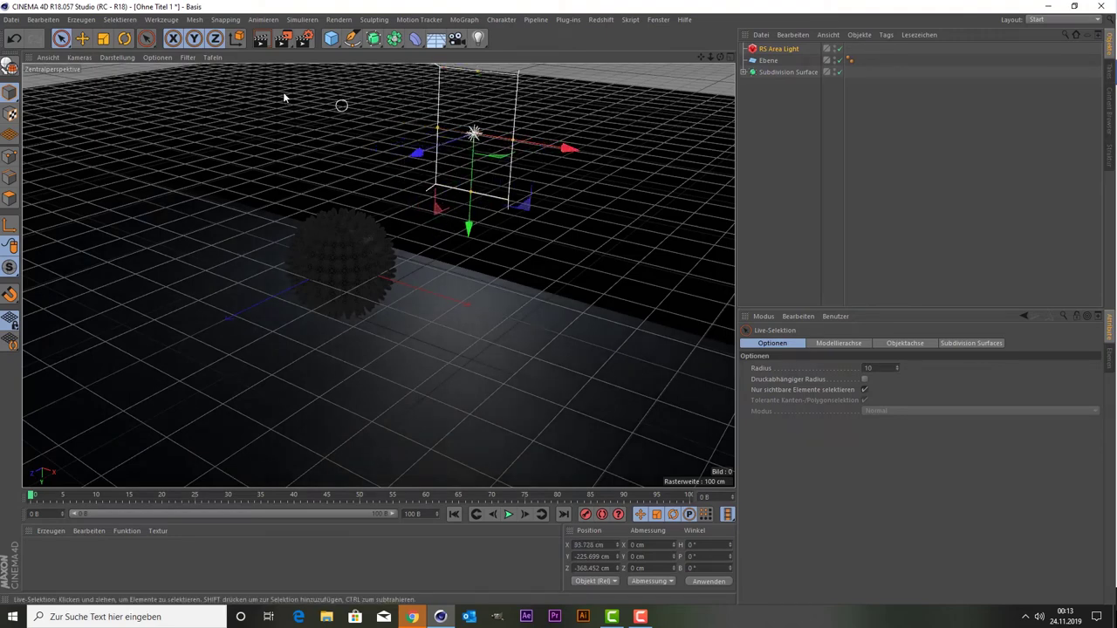
left_click(125, 38)
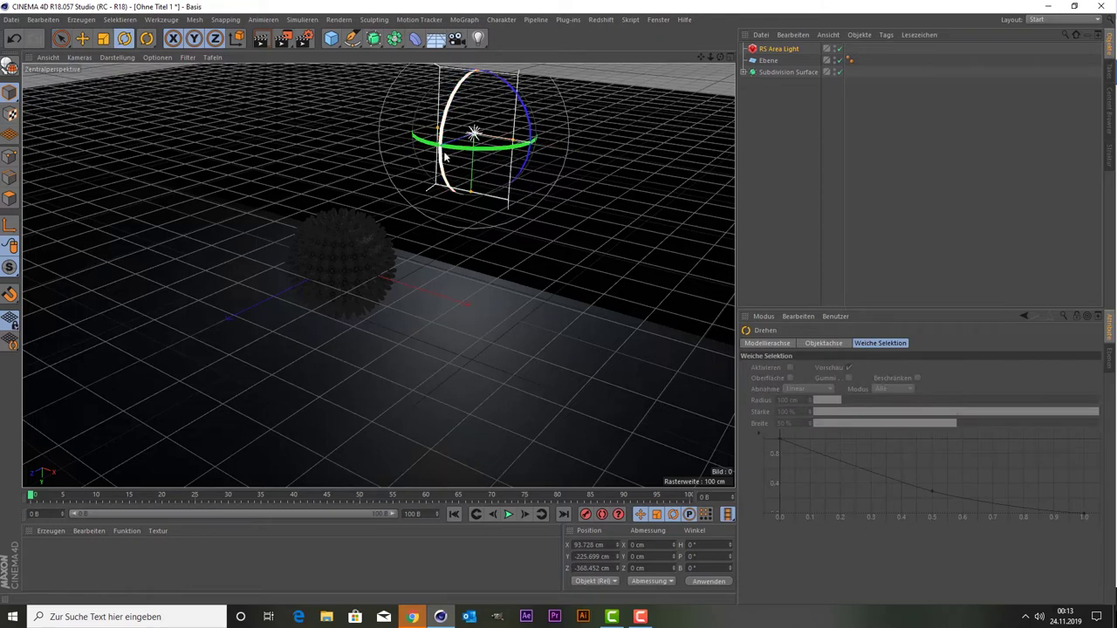
left_click_drag(454, 154, 429, 153)
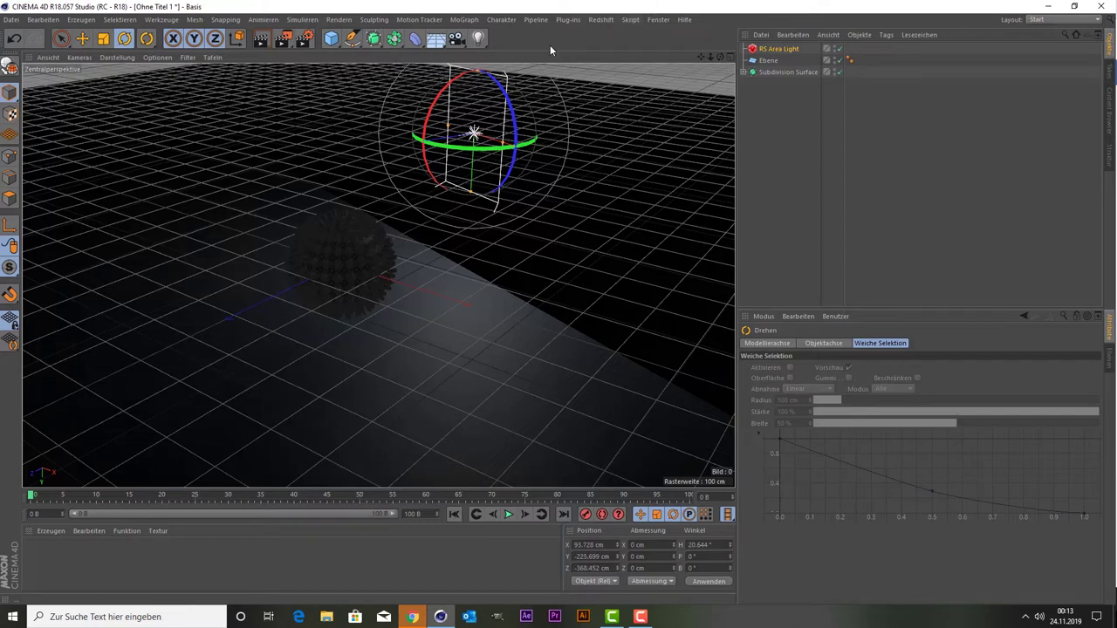
Duplicate the area light with Ctrl+C/Ctrl+V and tilt its pitch about 95° to face down.
key("ctrl+c")
key("ctrl+v")
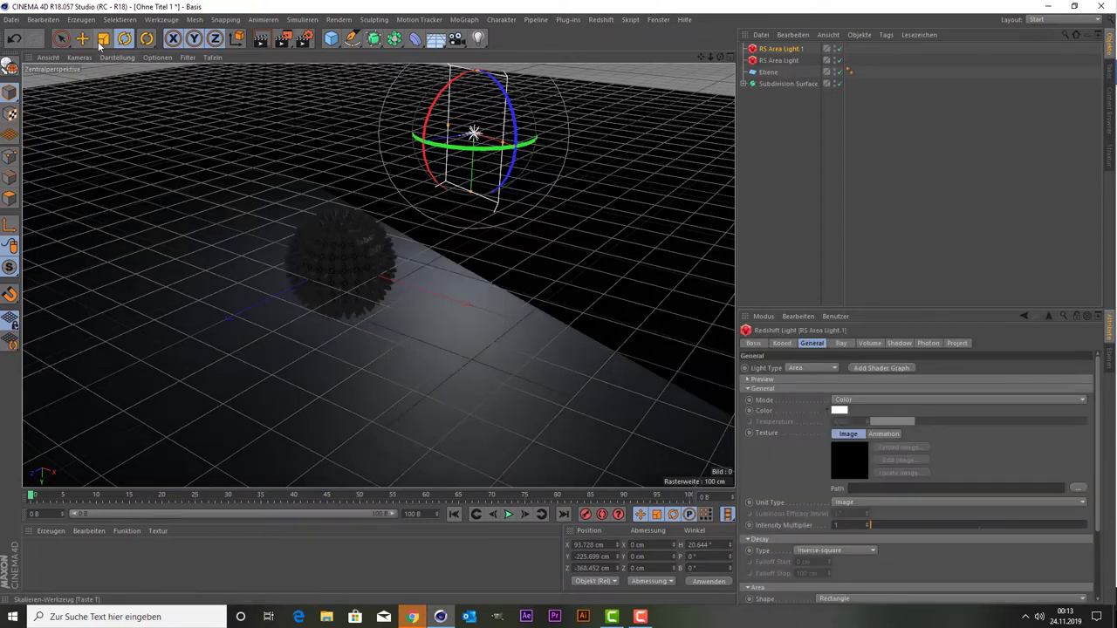
mouse_move(425, 129)
left_mouse_down()
mouse_move(371, 240)
mouse_move(382, 390)
left_mouse_up()
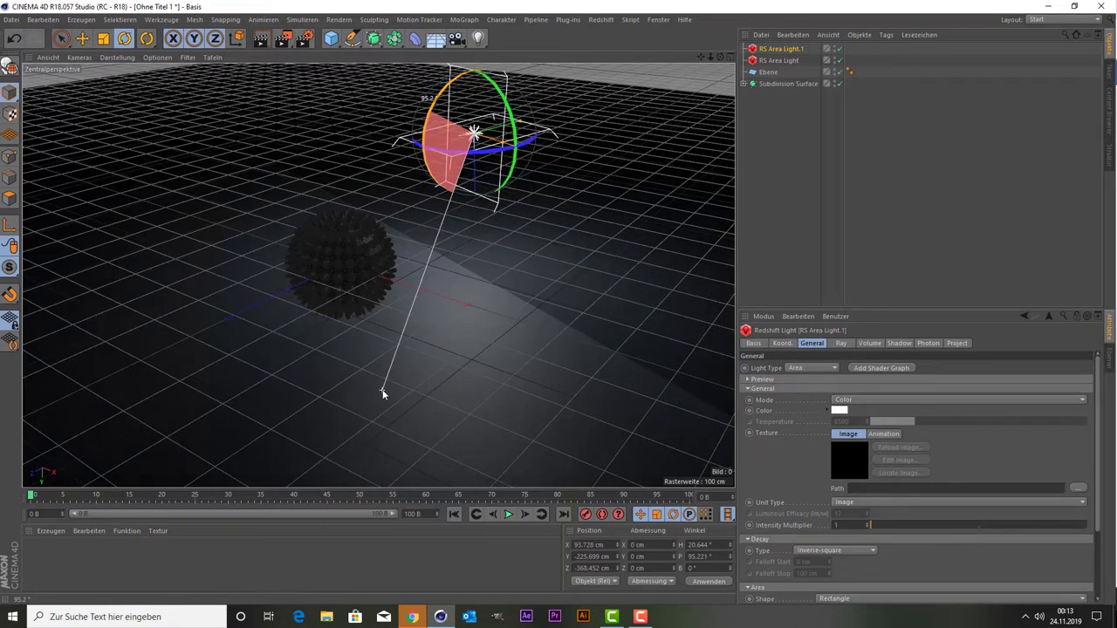
Move the copied light above the spiky ball and drag its size handles to enlarge it.
left_click(61, 38)
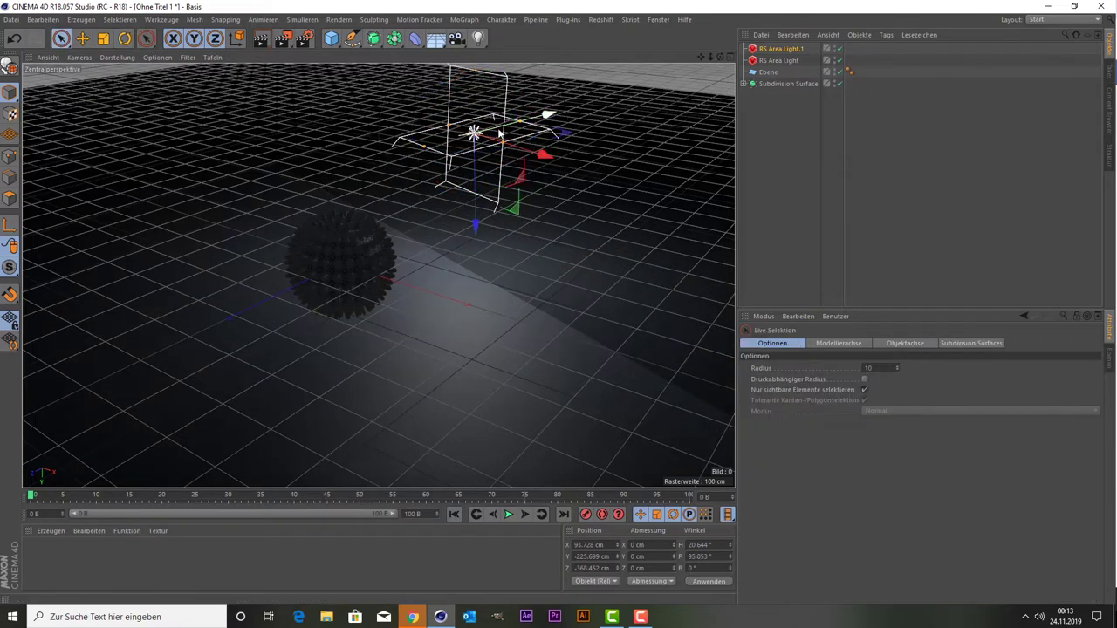
mouse_move(502, 128)
left_mouse_down()
mouse_move(337, 260)
mouse_move(323, 163)
left_mouse_up()
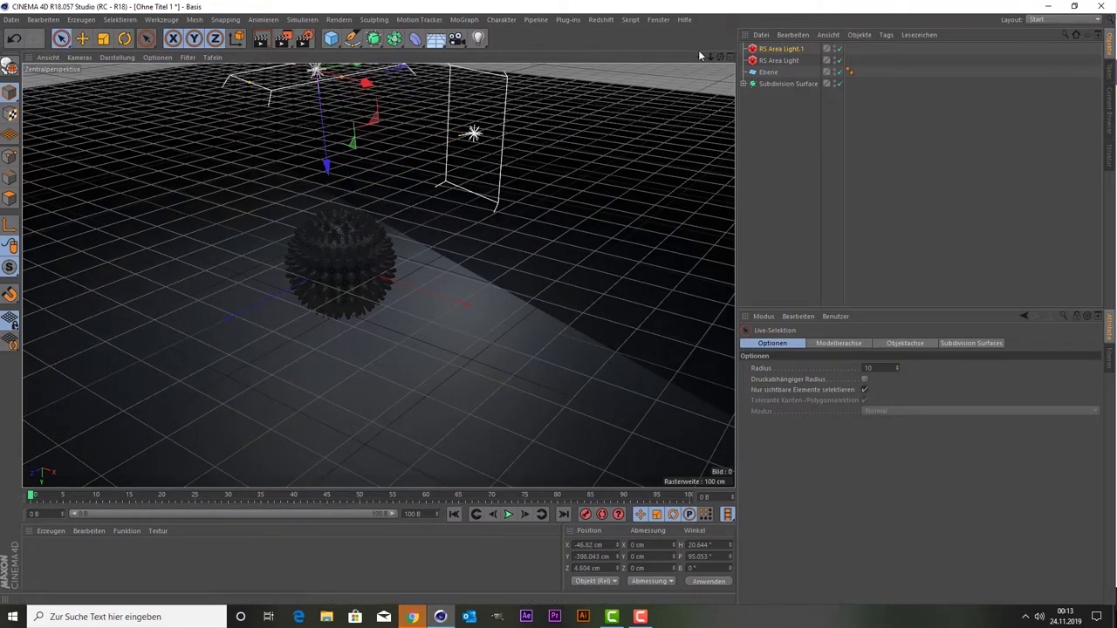
left_click_drag(700, 56, 490, 154)
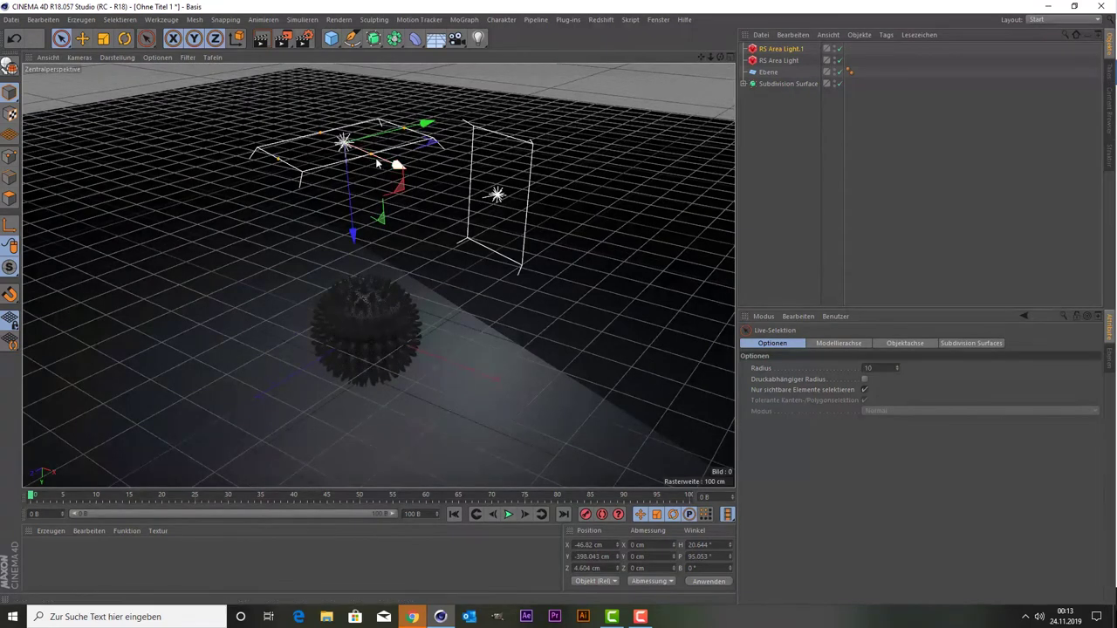
left_click_drag(374, 160, 402, 190)
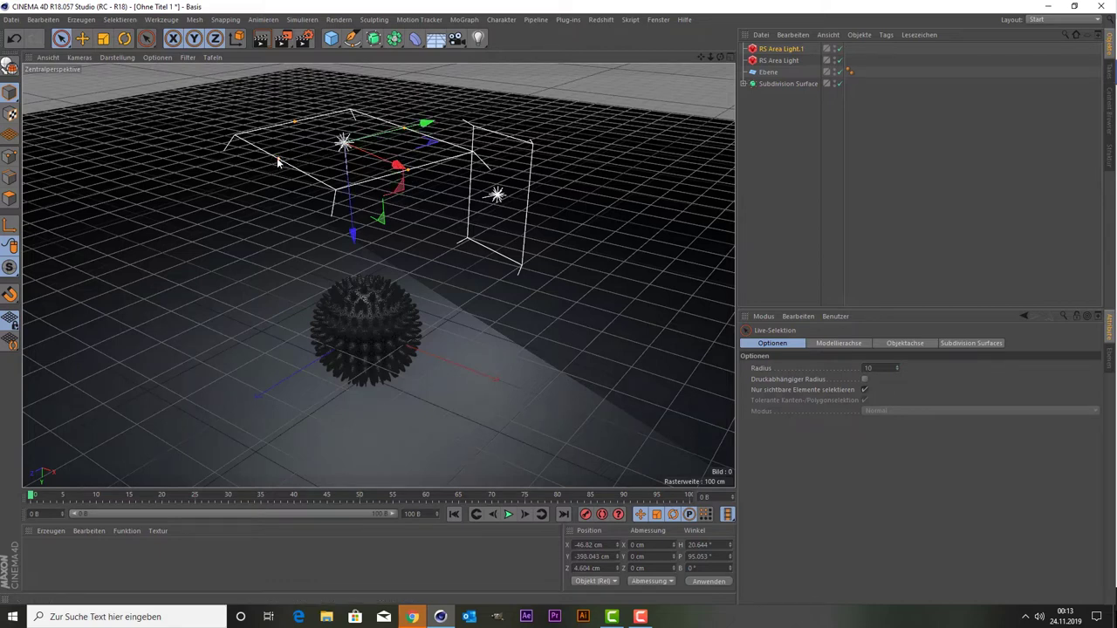
left_click_drag(277, 161, 251, 179)
Duplicate the overhead area light, shift the copy left and tilt its pitch to about 152°.
key("ctrl+c")
key("ctrl+v")
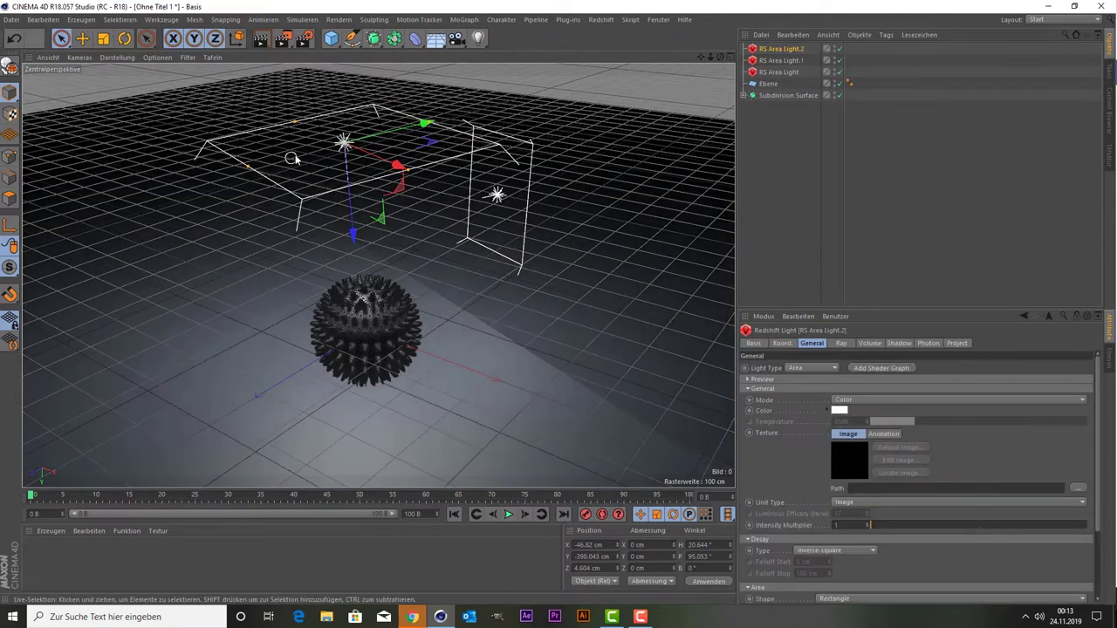
left_click_drag(380, 131, 222, 163)
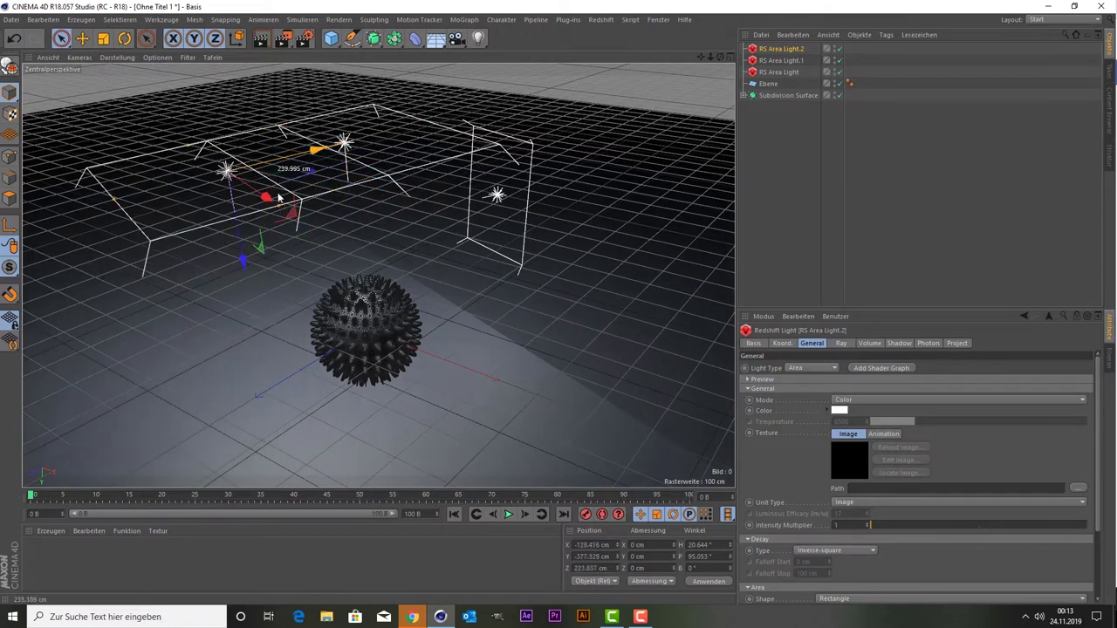
left_click(124, 38)
left_click_drag(148, 173, 175, 204)
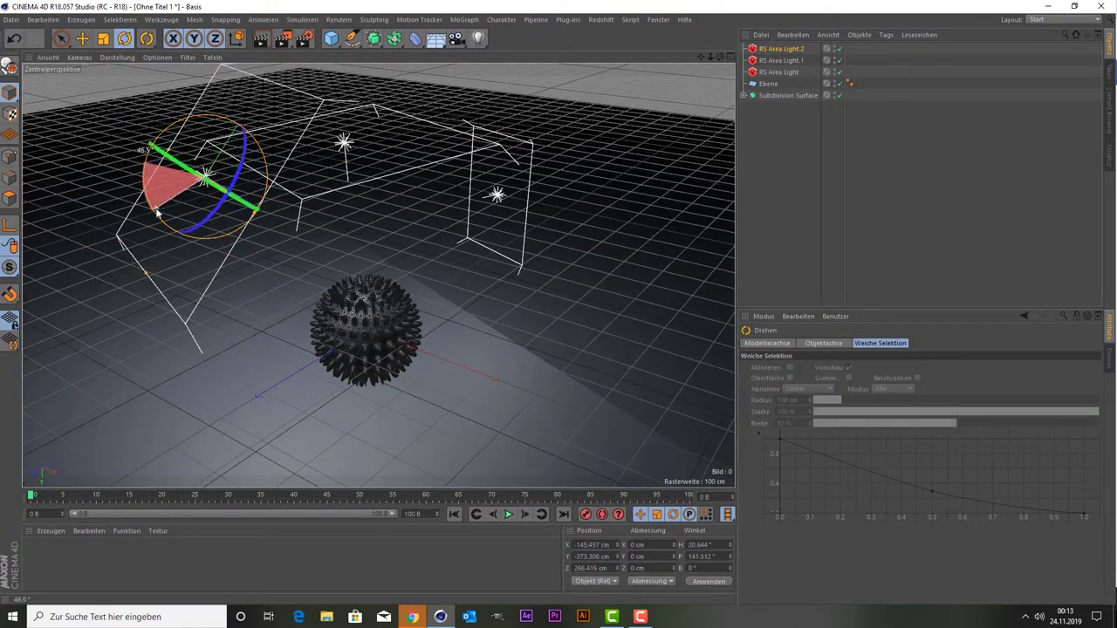
Lower RS Area Light.2 beside the ball's left, to roughly X −198, Y −235, Z 407 cm.
key("9")
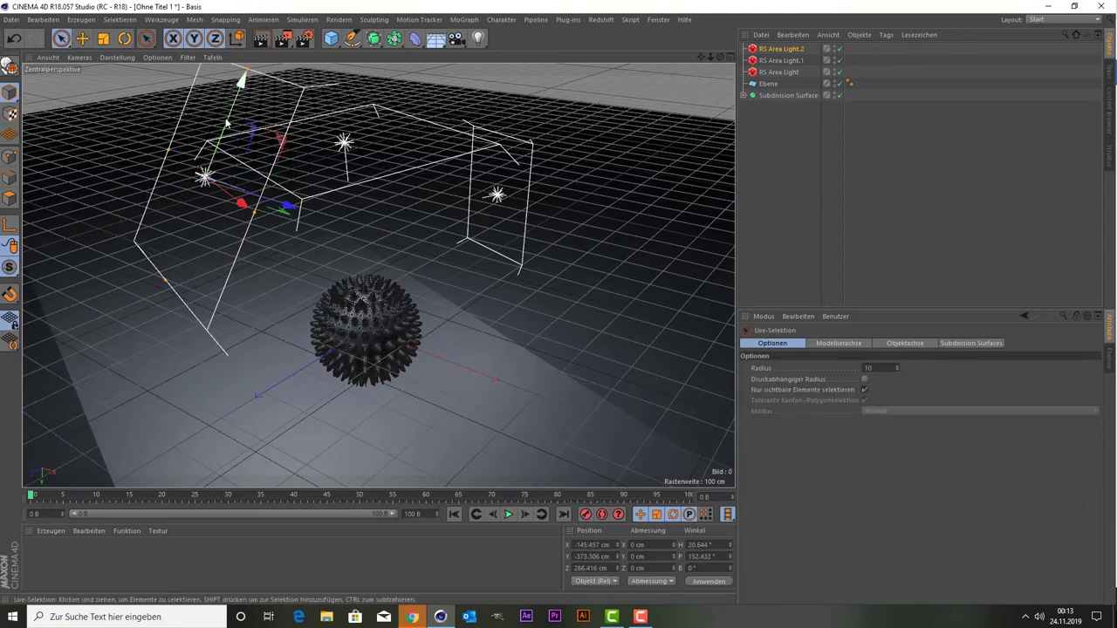
left_click_drag(241, 81, 178, 213)
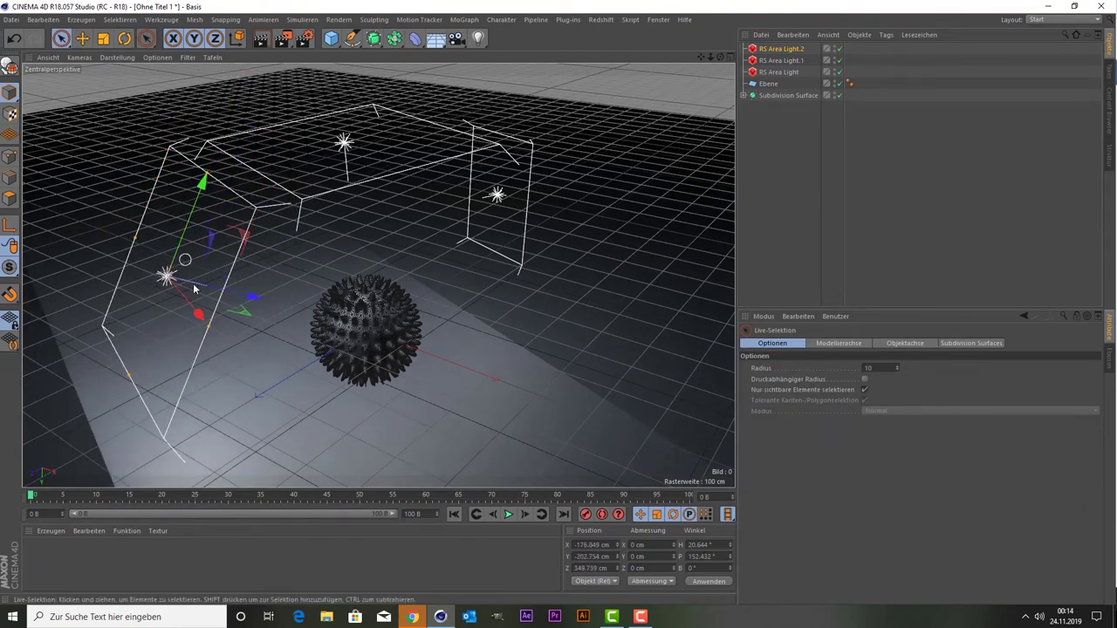
left_click_drag(176, 219, 137, 212)
scroll(412, 388, "up", 5)
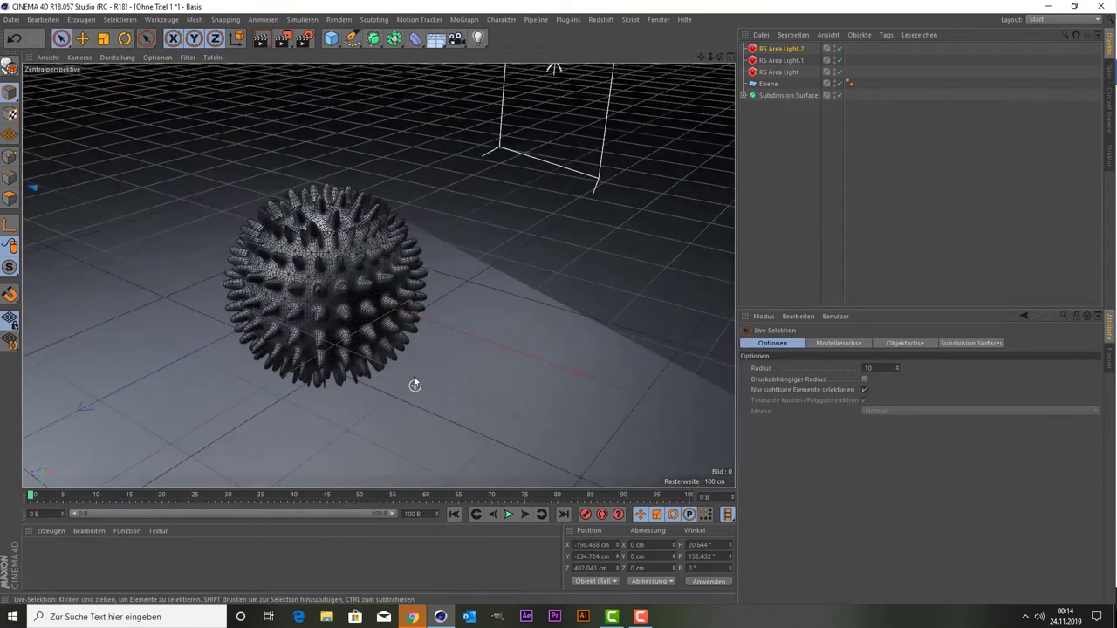
scroll(391, 316, "down", 3)
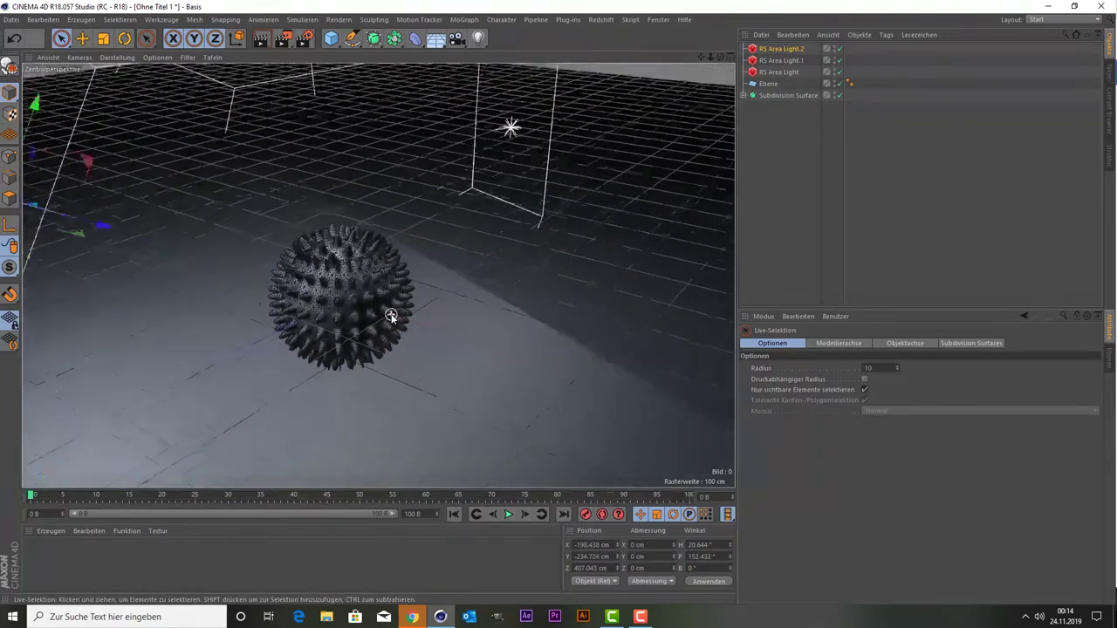
scroll(391, 316, "up", 2)
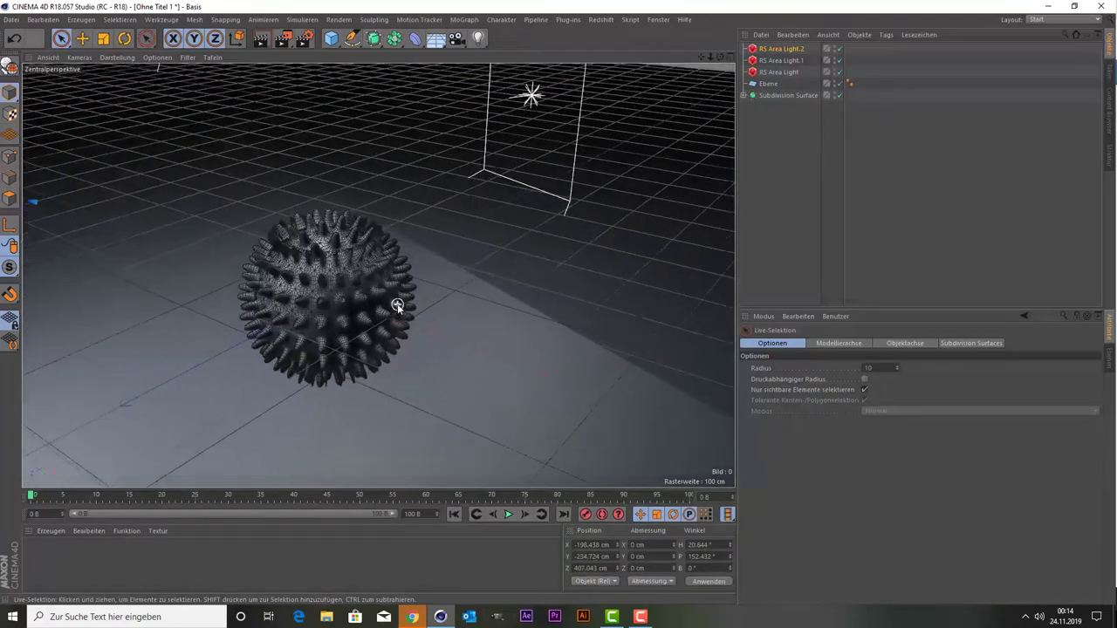
scroll(410, 288, "up", 1)
scroll(406, 282, "up", 1)
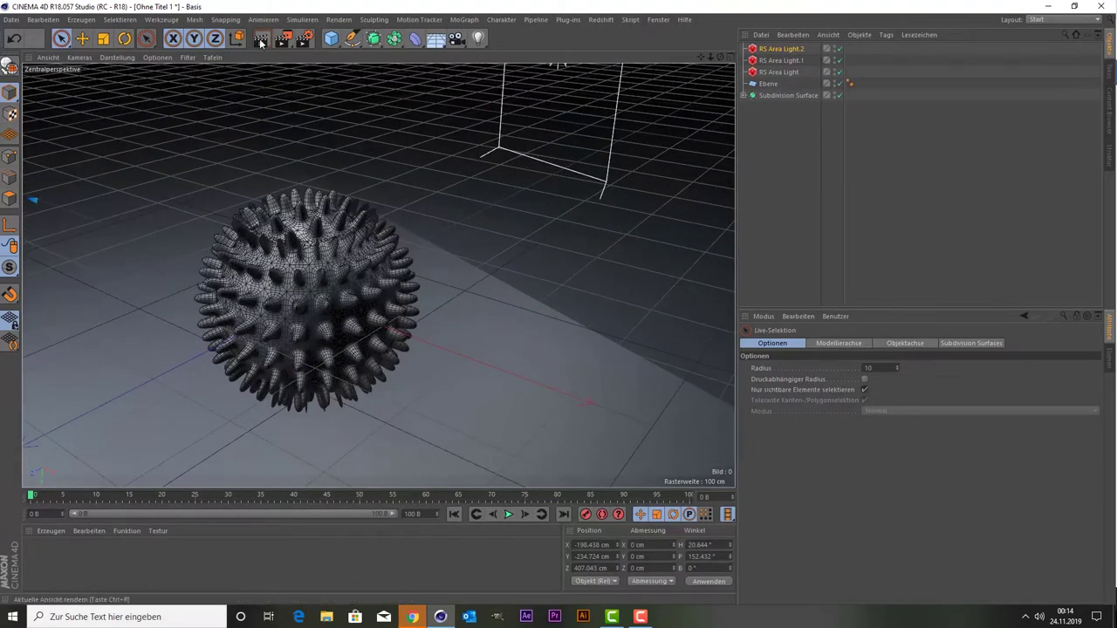
Switch the renderer to Redshift in Render Settings, preview the lit ball, then select the floor.
left_click(304, 39)
left_click(129, 38)
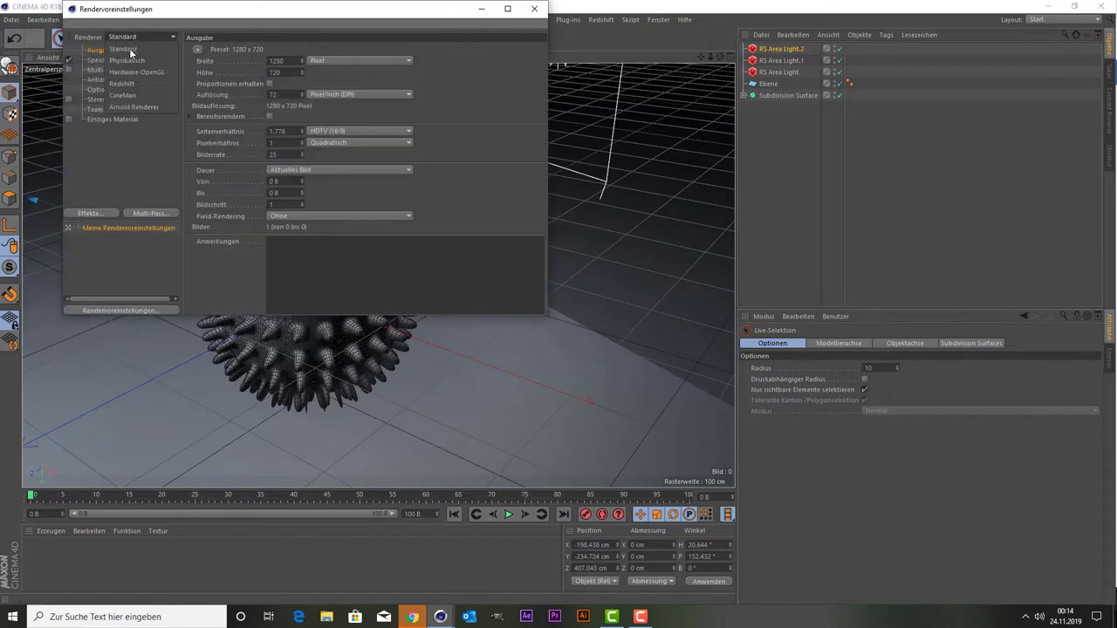
left_click(142, 84)
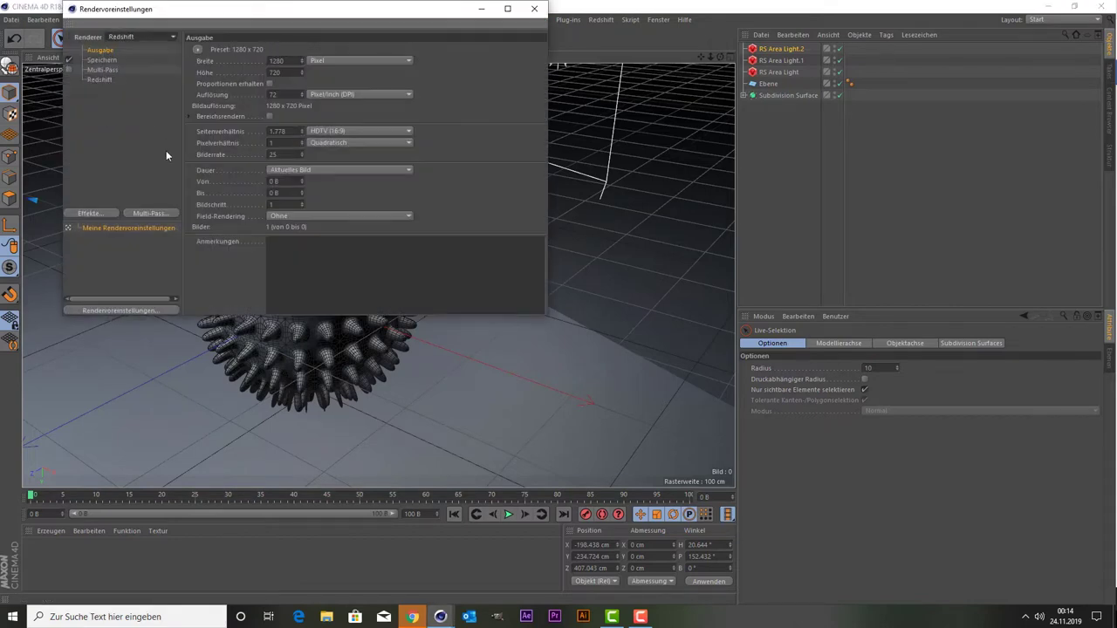
left_click(535, 9)
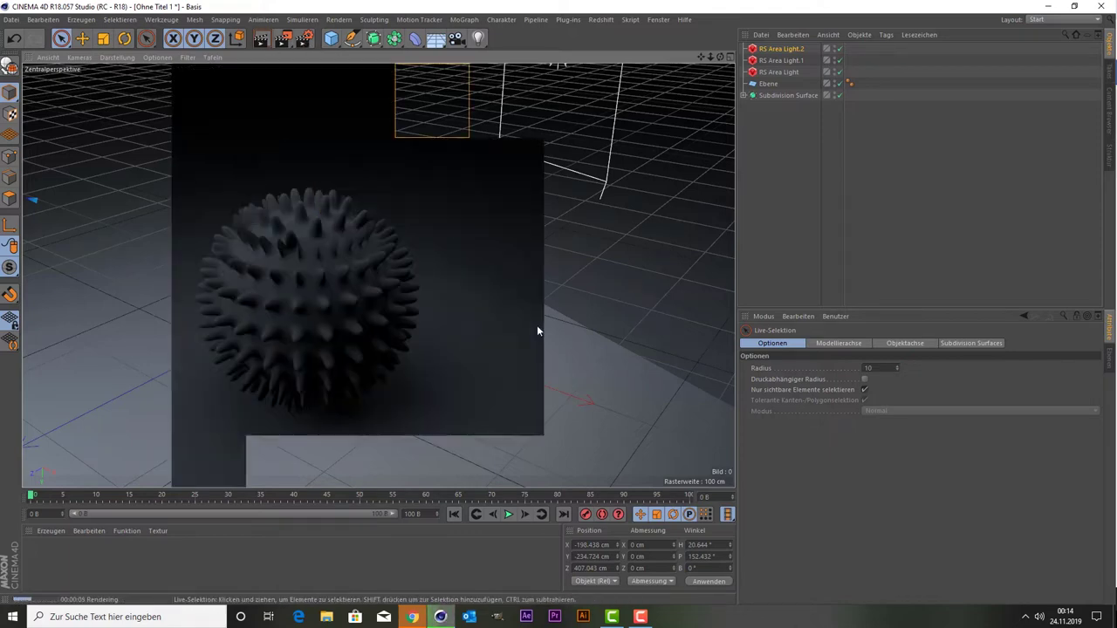
left_click(457, 299)
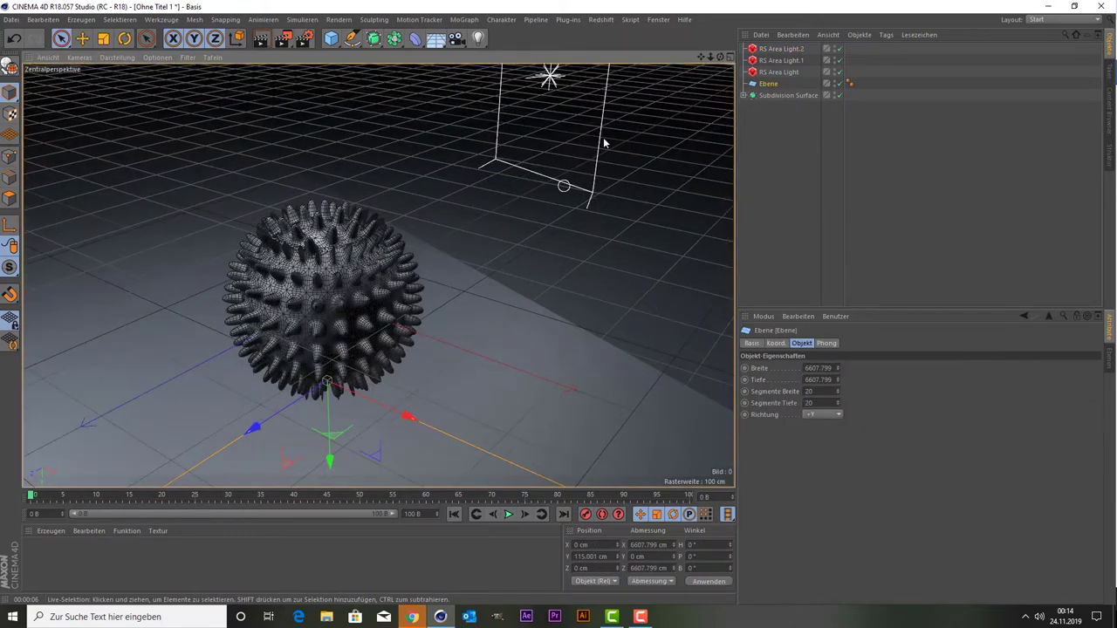
Create a new Redshift RS Material and open it in the Material Editor.
mouse_move(697, 57)
left_mouse_down()
mouse_move(334, 369)
mouse_move(73, 565)
left_mouse_up()
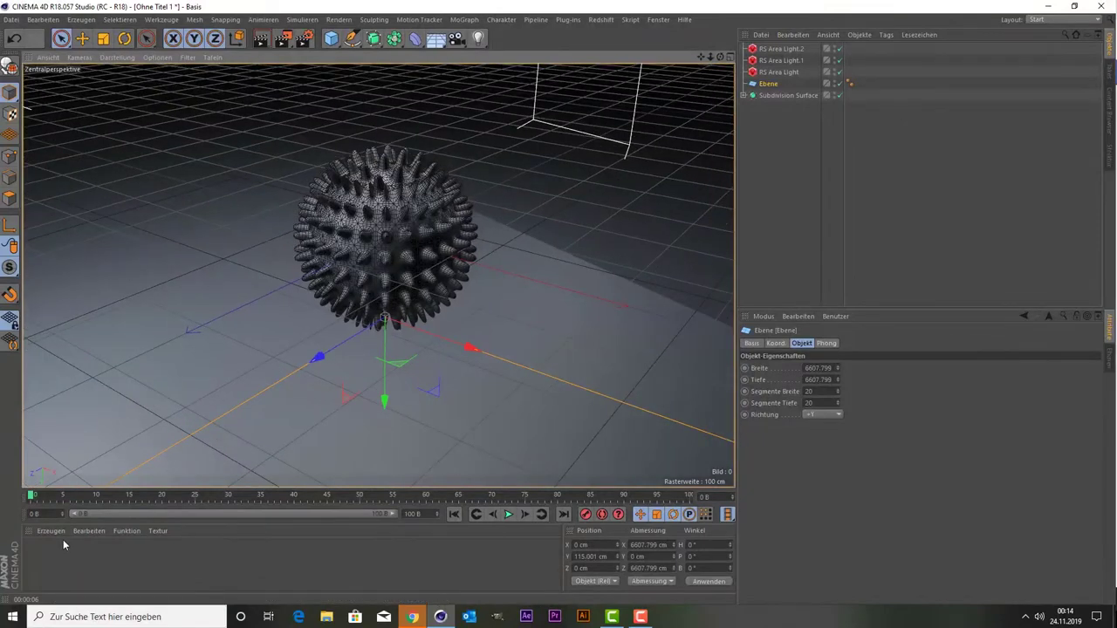
left_click(52, 531)
mouse_move(61, 447)
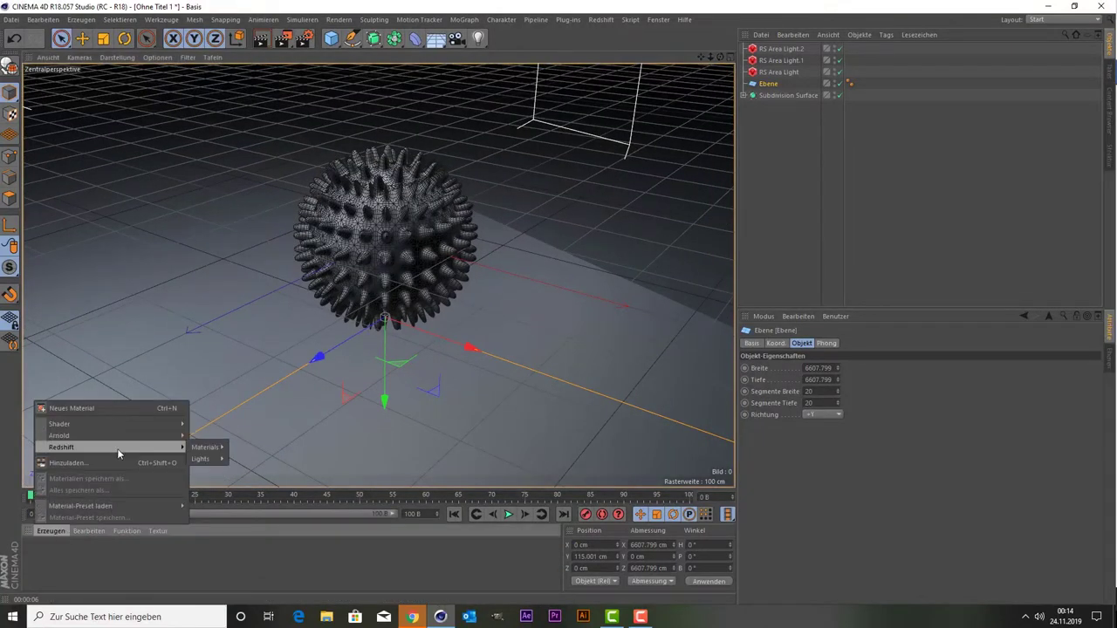
mouse_move(206, 447)
left_click(260, 451)
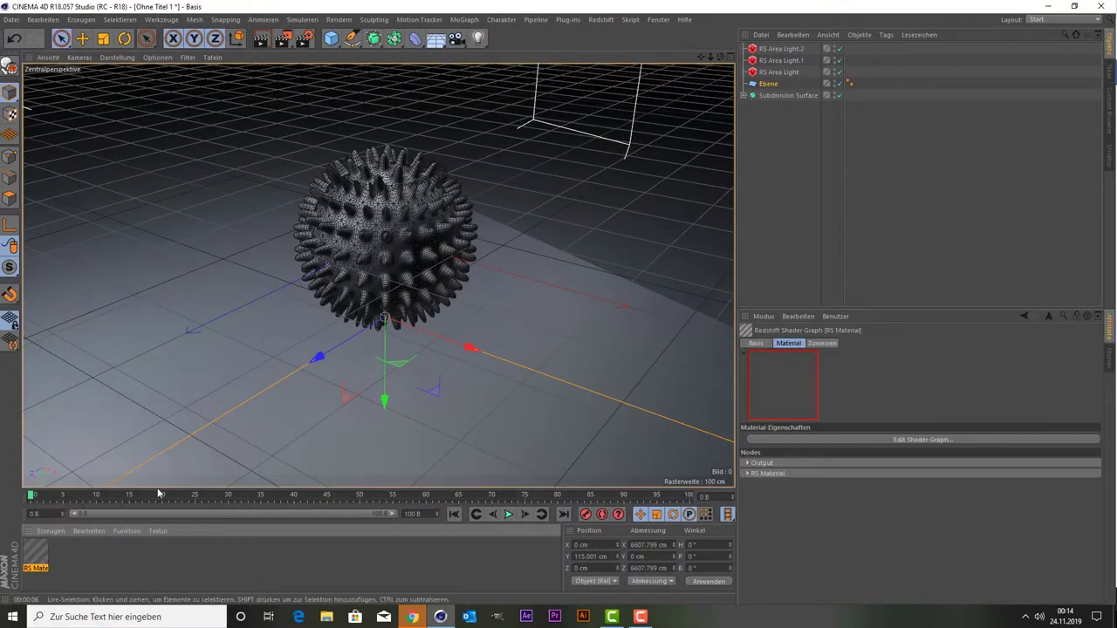
double_click(32, 555)
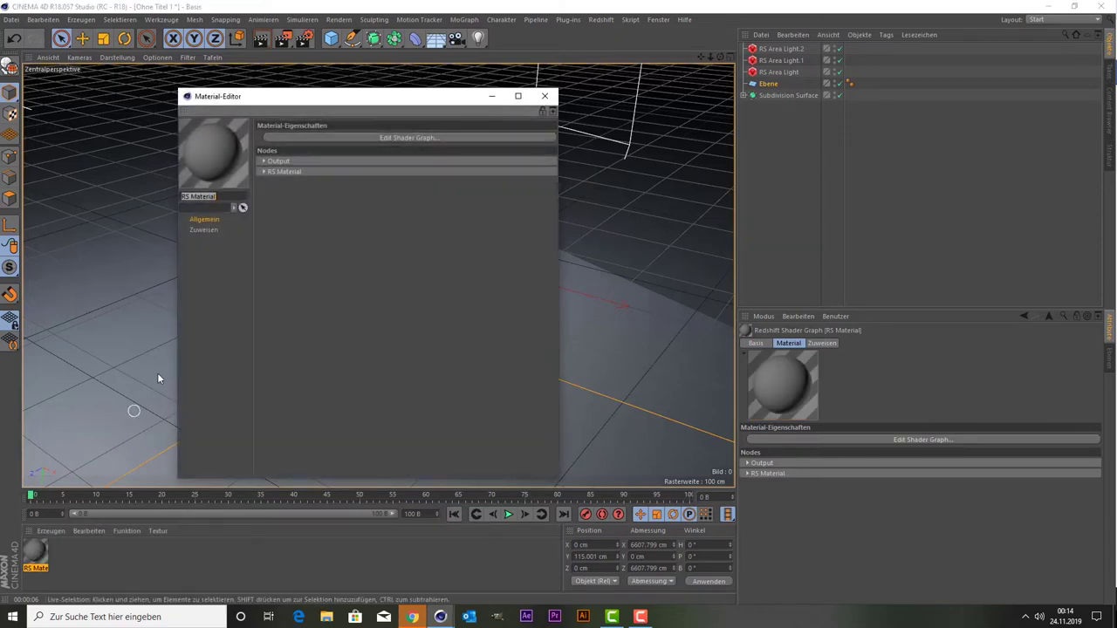
Give the material the Plastic preset and a yellow diffuse colour of H 66°, S 100%, V 100%.
left_click(263, 172)
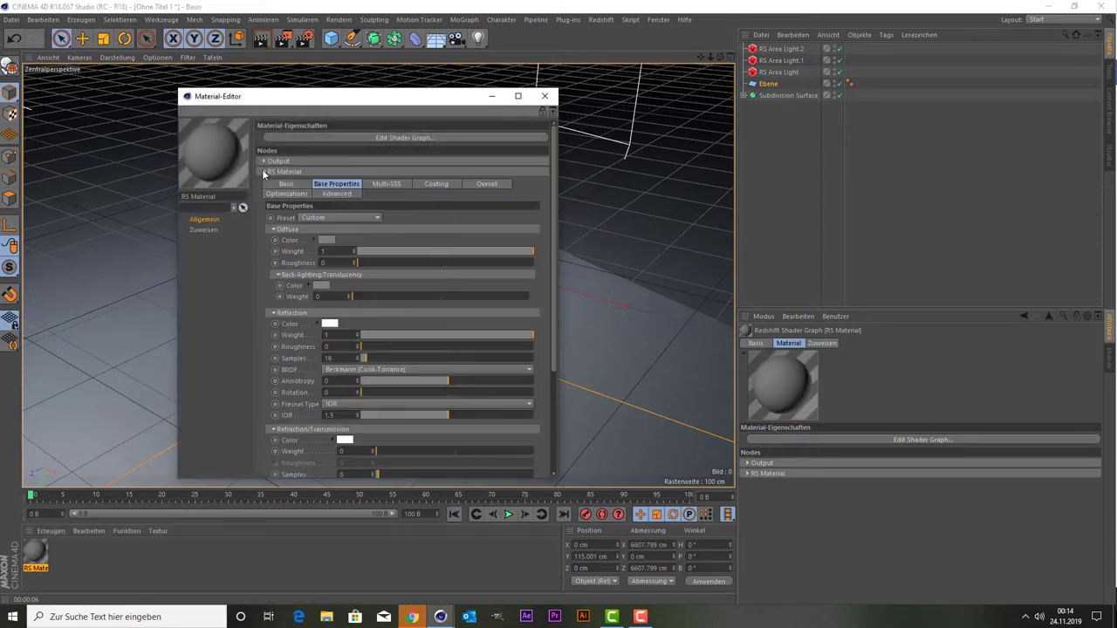
left_click(330, 242)
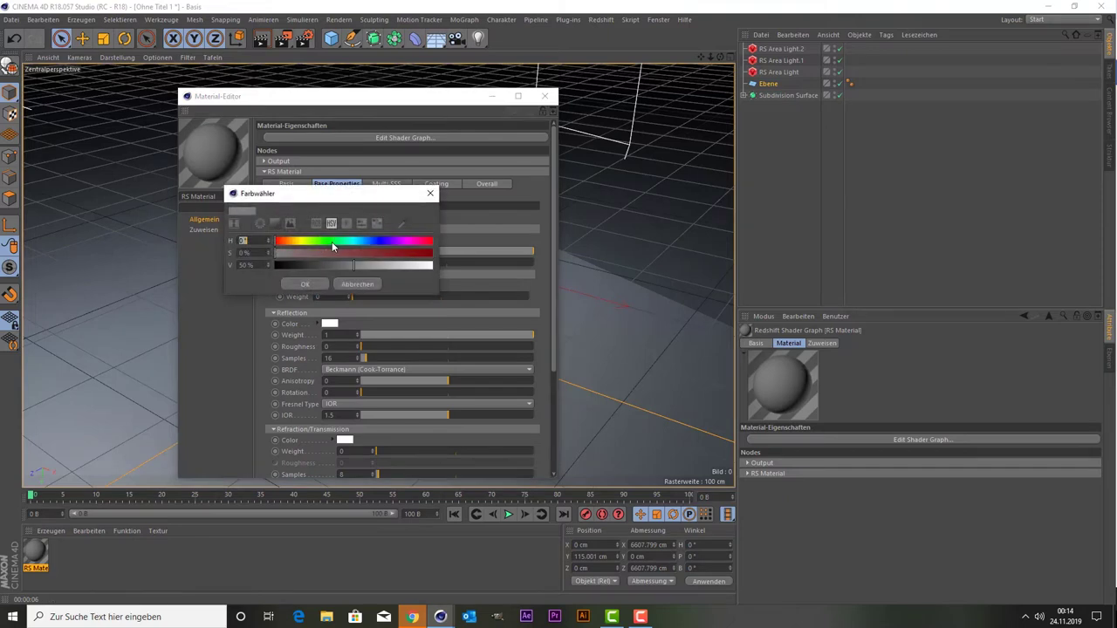
left_click(430, 196)
left_click(325, 216)
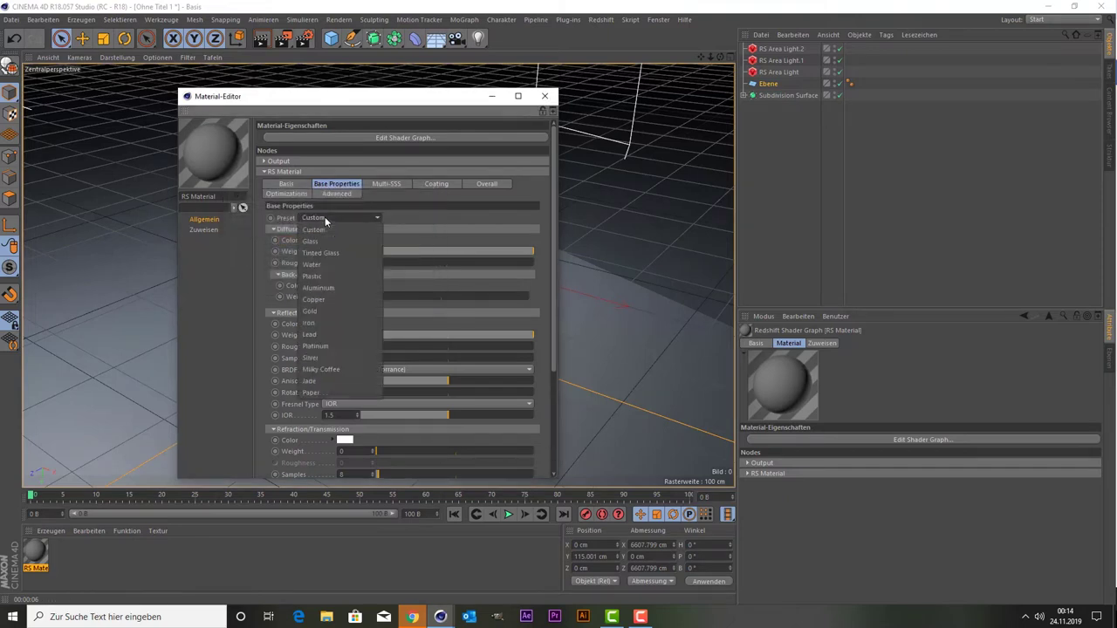
left_click(328, 274)
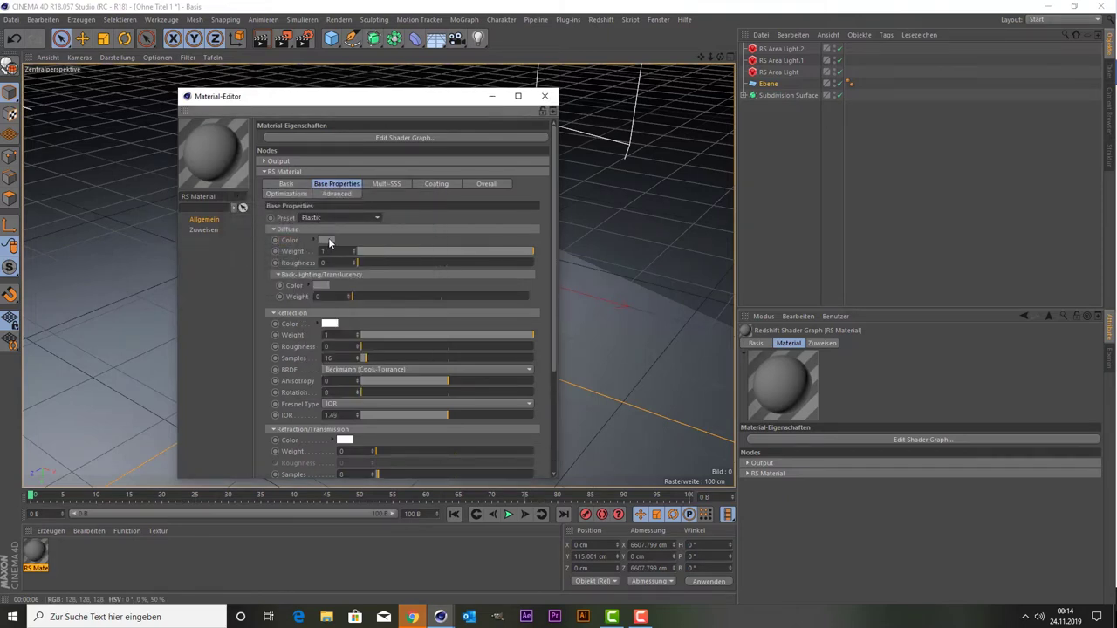
left_click(330, 244)
left_click(302, 241)
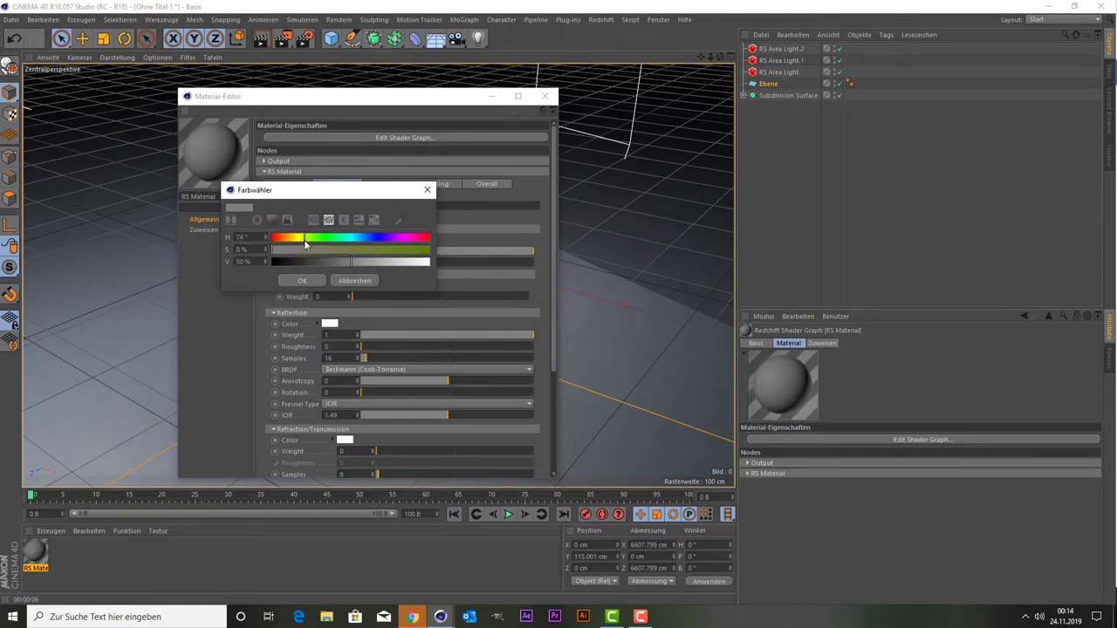
left_click_drag(309, 257, 429, 262)
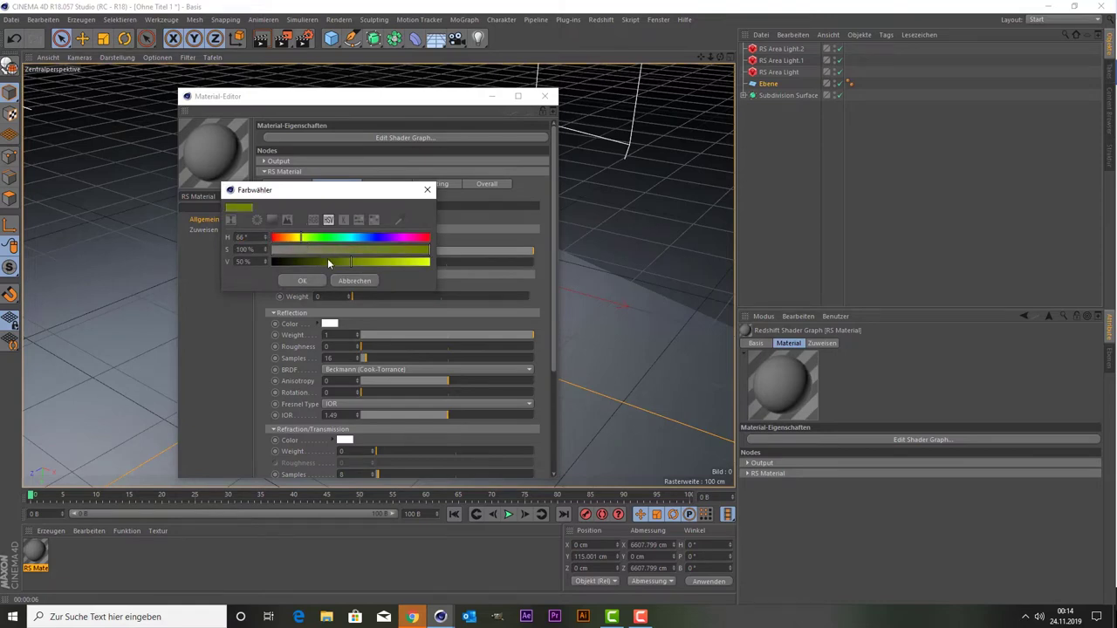
left_click_drag(327, 250, 429, 250)
left_click(302, 280)
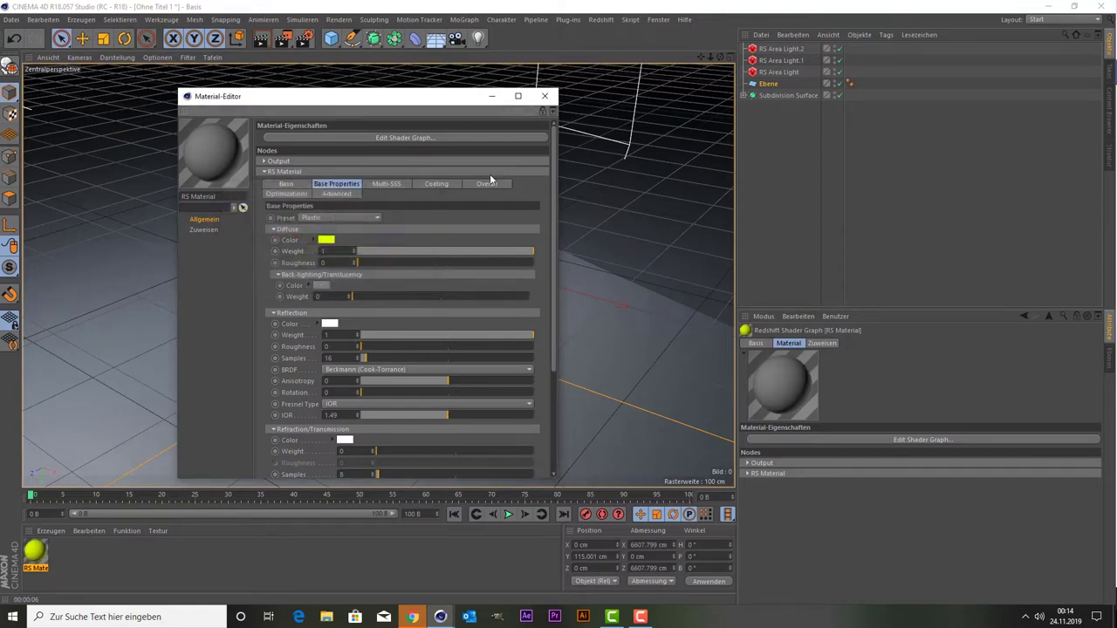
left_click(544, 96)
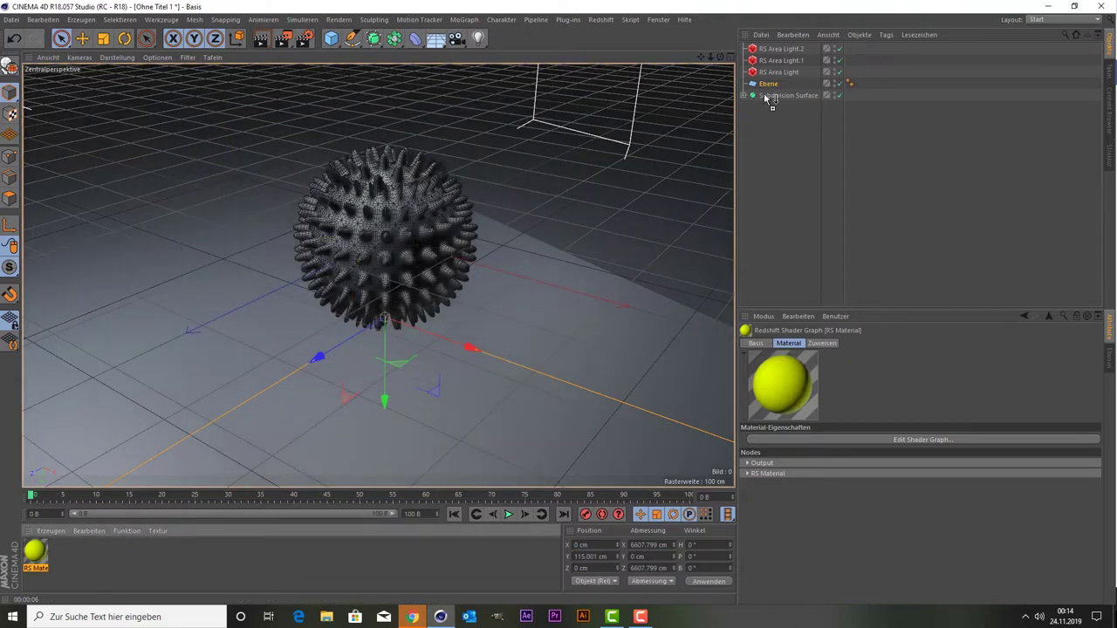
Apply the yellow material to the Subdivision Surface ball and a new RS Material.1 to Ebene.
left_click_drag(732, 129, 769, 95)
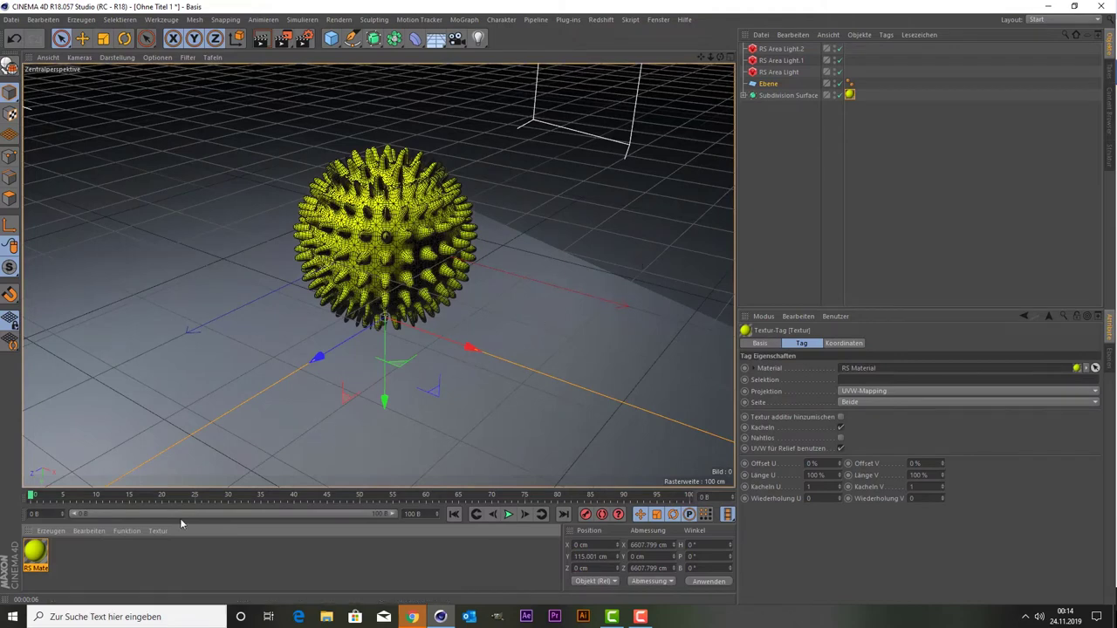
left_click(50, 531)
mouse_move(63, 447)
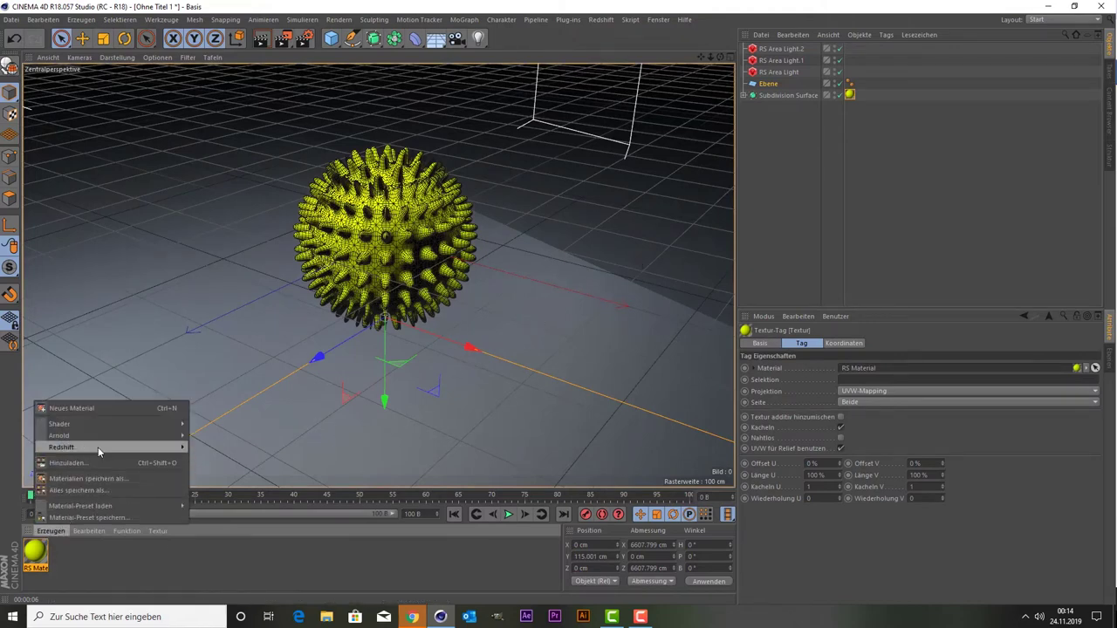
left_click(251, 447)
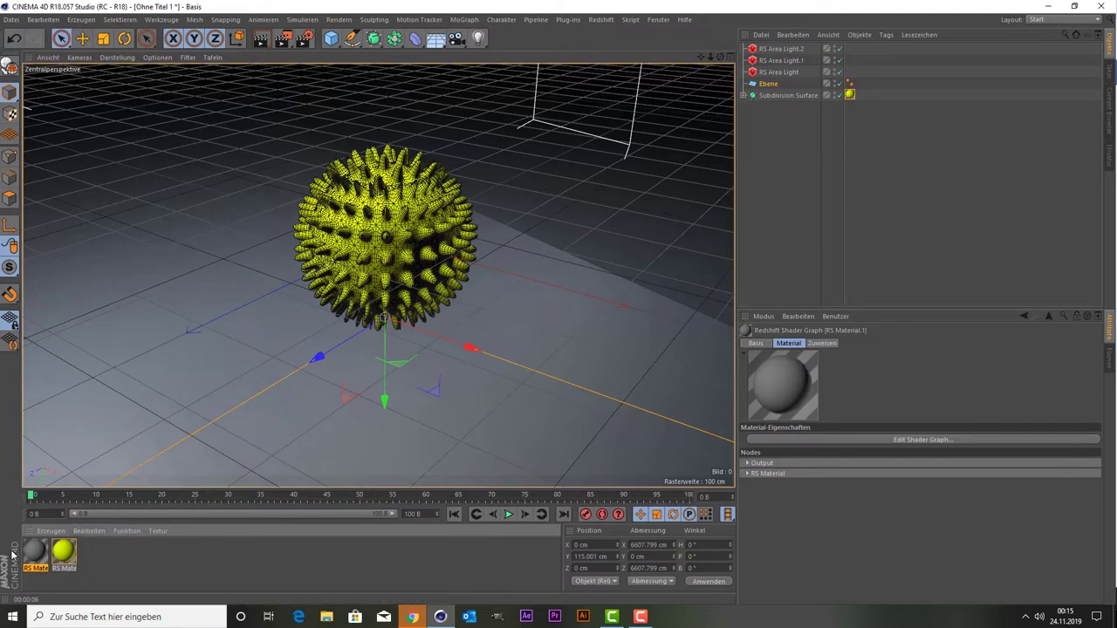
left_click_drag(36, 557, 213, 425)
left_click_drag(149, 331, 150, 333)
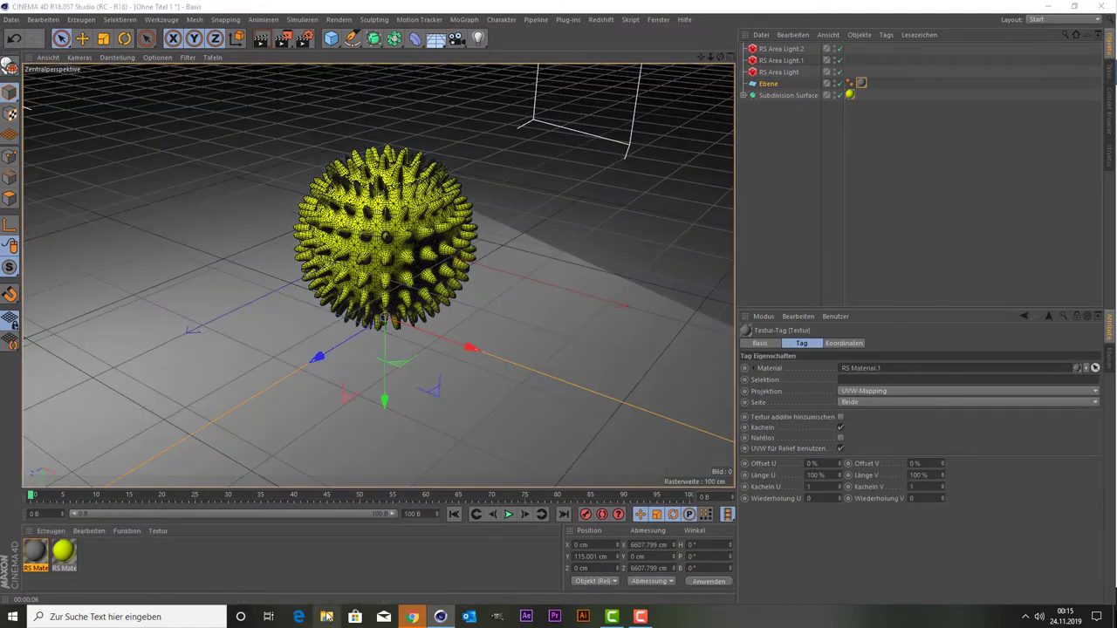
Locate eiche_parkett.jpg in IDesignish > Textures > wood, and open RS Material.1's shader graph.
left_click(326, 616)
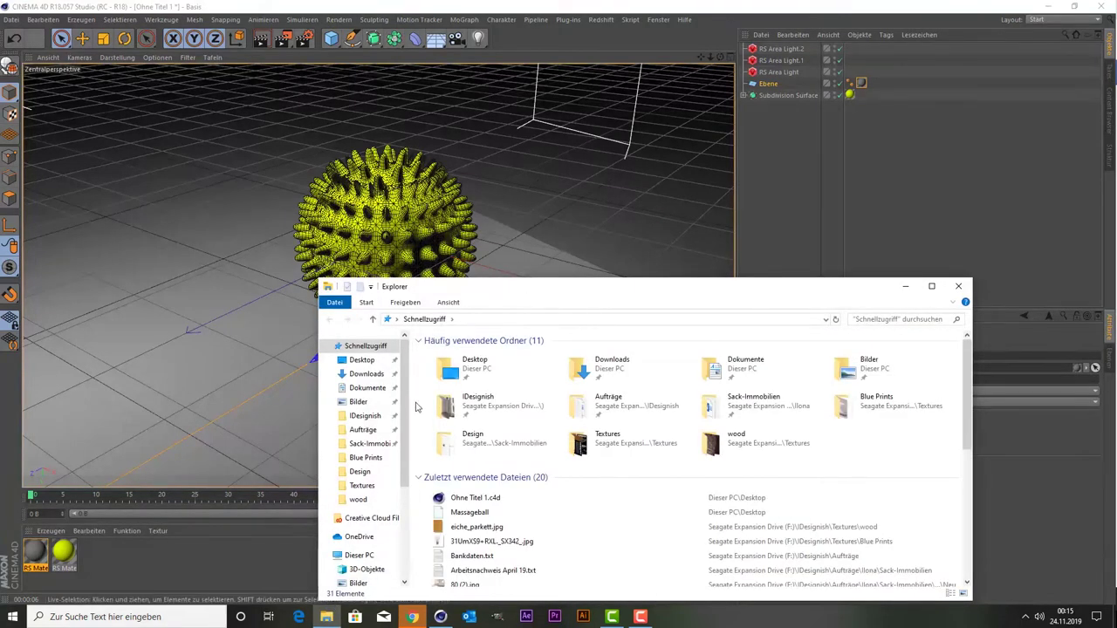
left_click(363, 417)
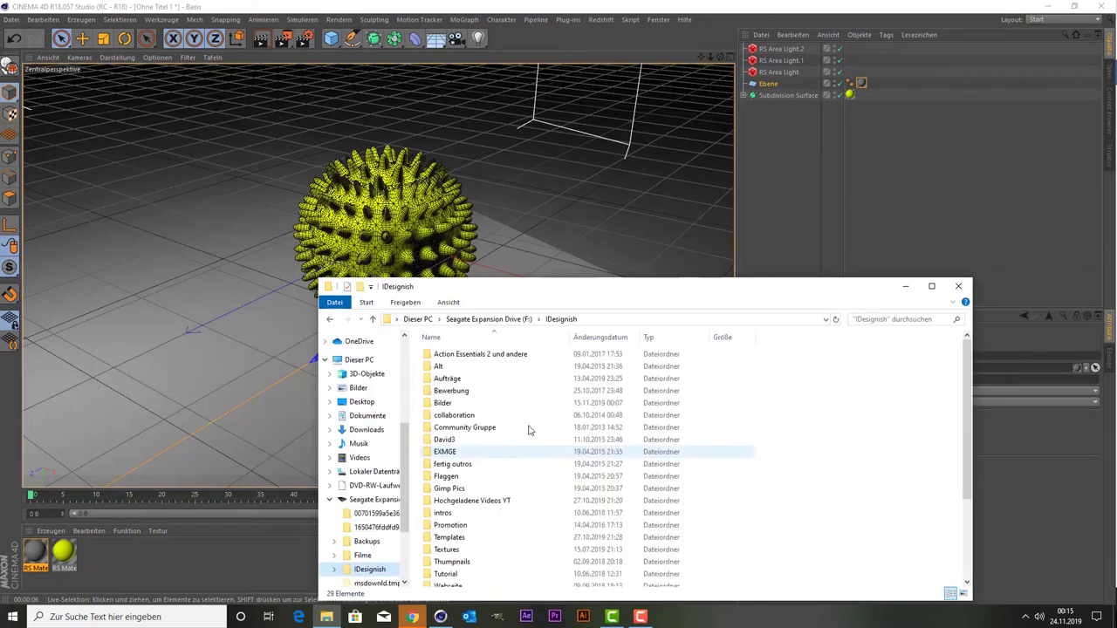
left_click_drag(522, 293, 524, 176)
scroll(513, 401, "down", 3)
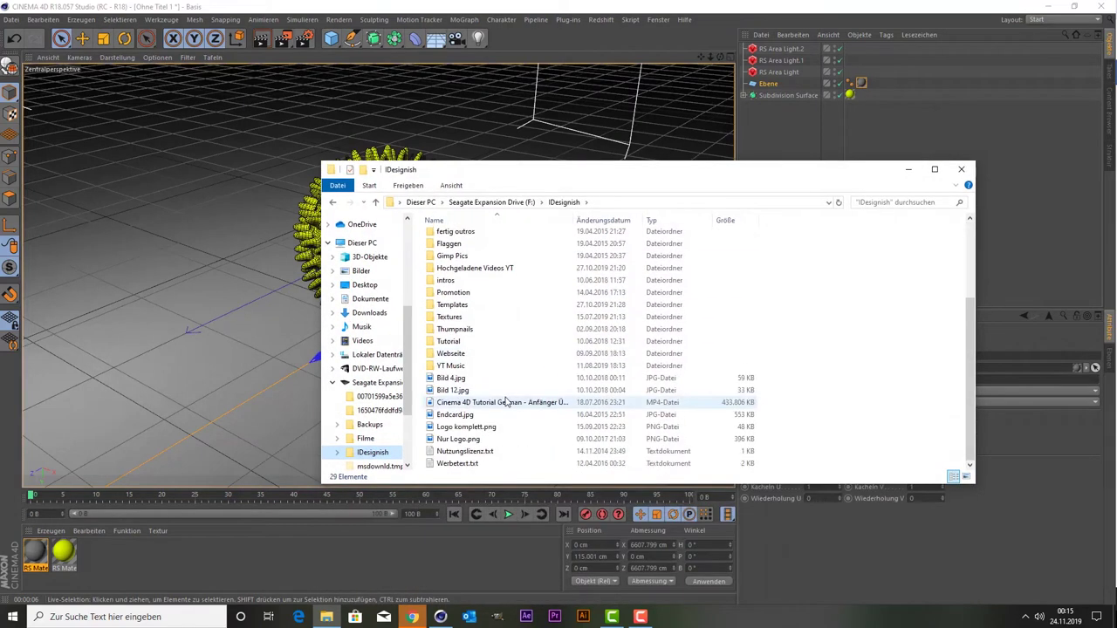
double_click(450, 317)
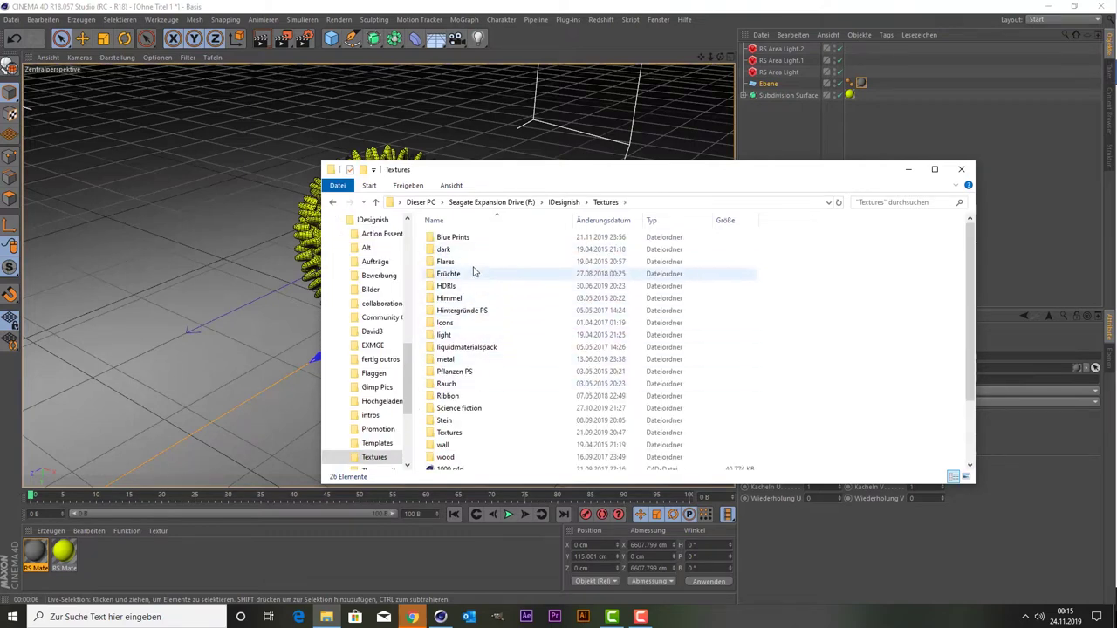
scroll(489, 419, "down", 2)
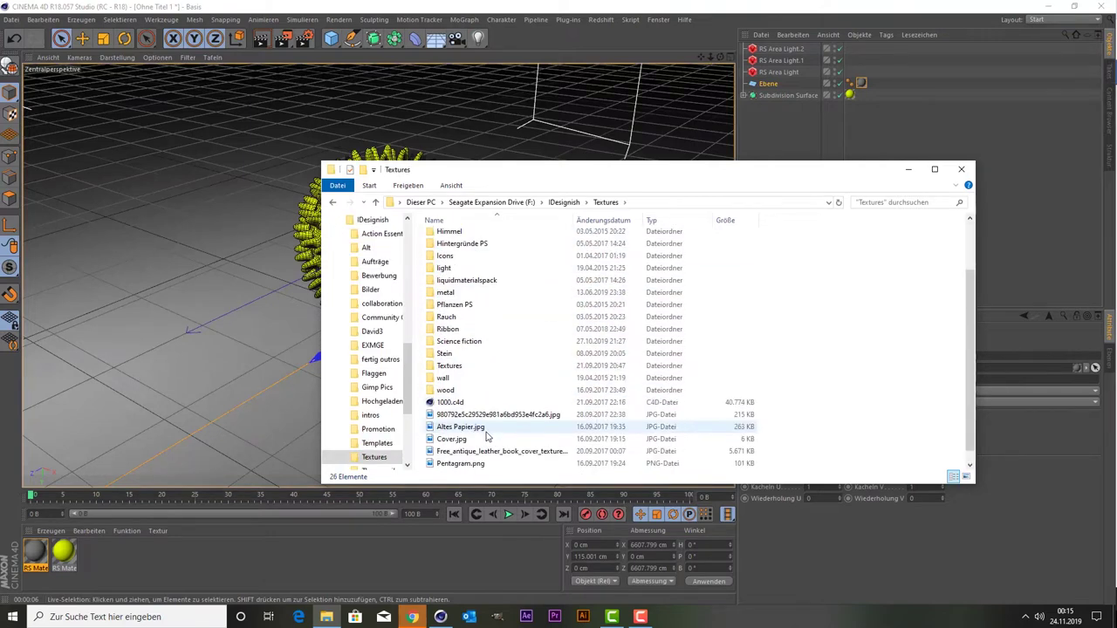
double_click(475, 389)
left_click(528, 325)
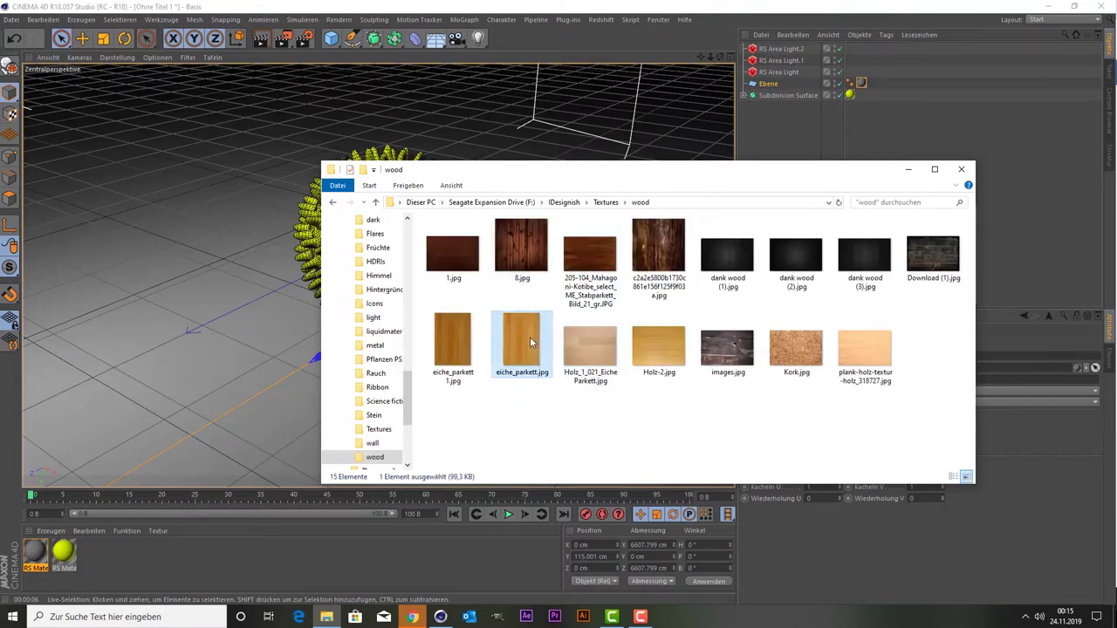
double_click(42, 555)
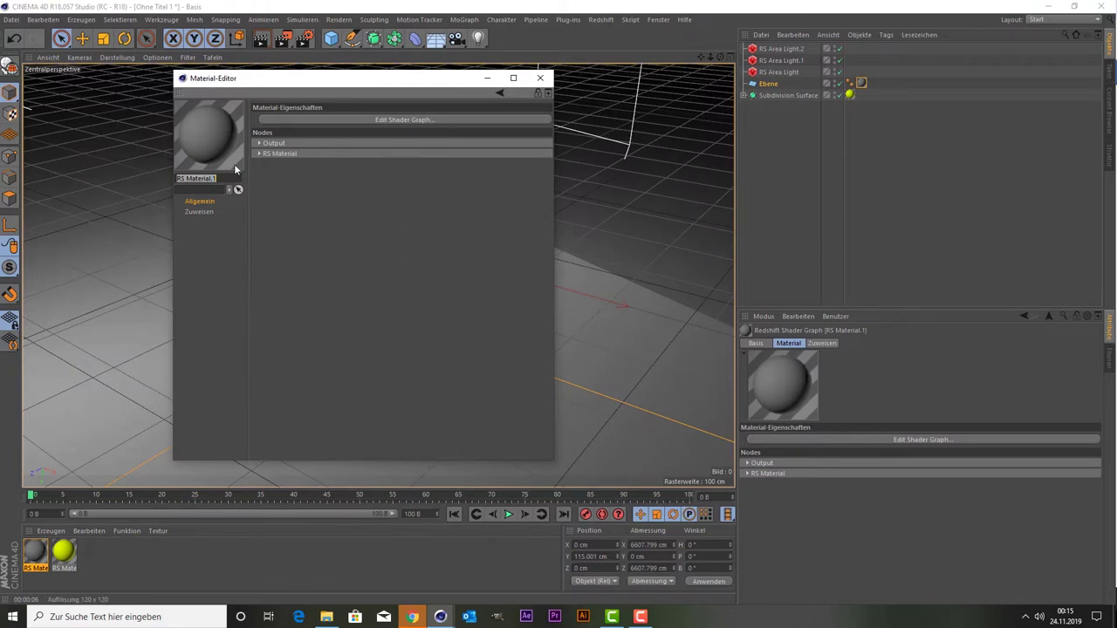
left_click(365, 119)
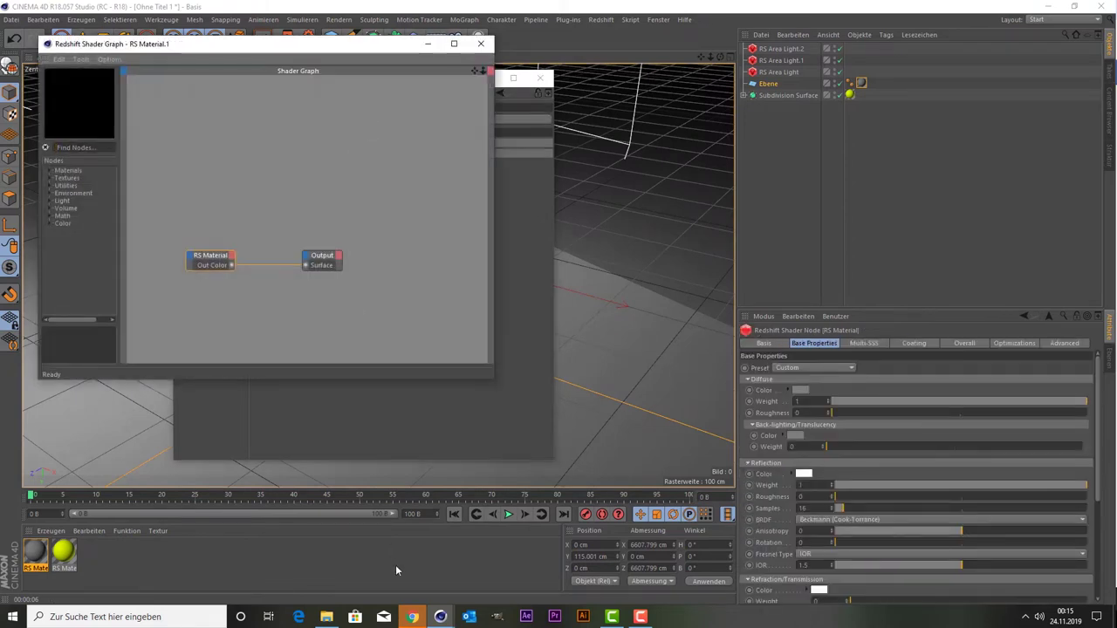
Add eiche_parkett.jpg to the shader graph and wire its Out Color into the RS Material's Diffuse Color.
left_click(326, 617)
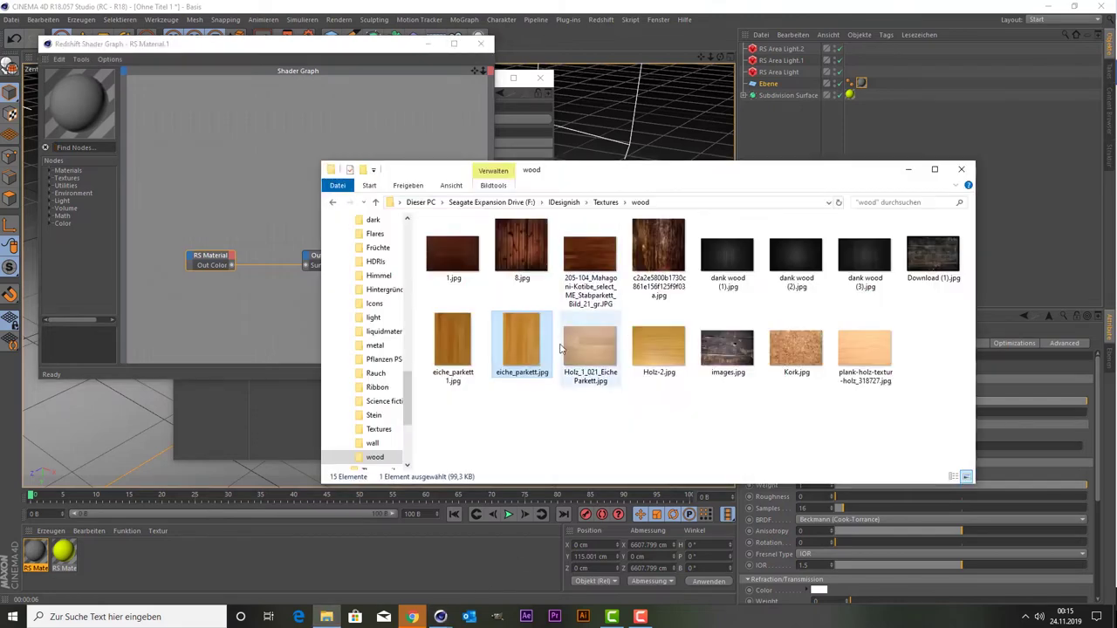
mouse_move(512, 347)
left_mouse_down()
mouse_move(234, 153)
mouse_move(187, 160)
mouse_move(216, 253)
mouse_move(193, 270)
left_mouse_up()
left_click_drag(205, 184, 205, 169)
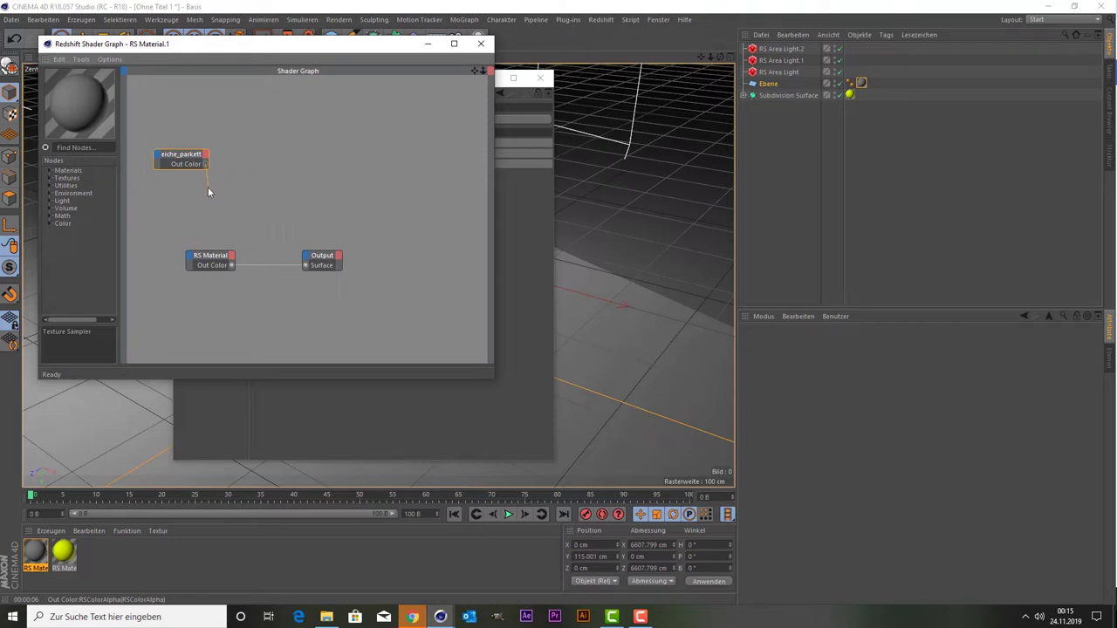
left_click_drag(195, 253, 190, 266)
left_click(190, 260)
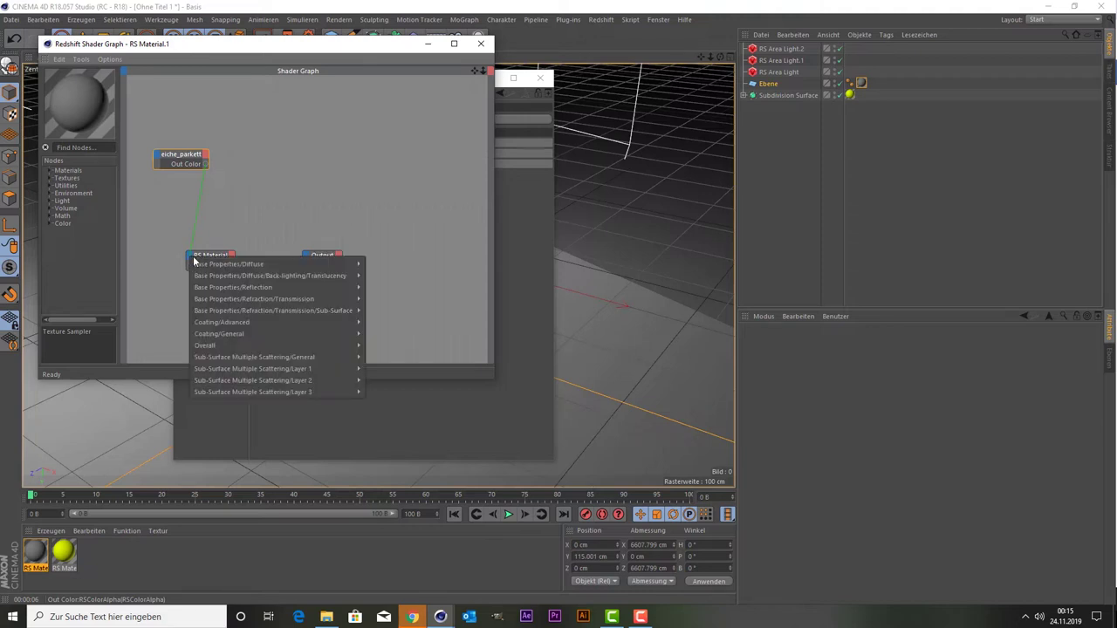
mouse_move(262, 263)
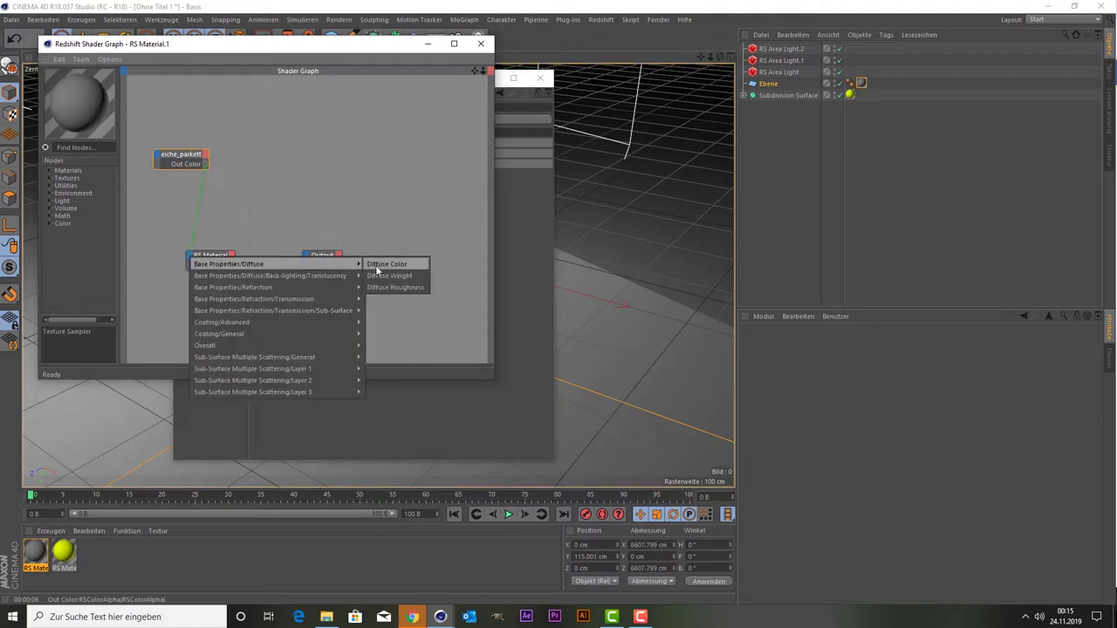
left_click(387, 264)
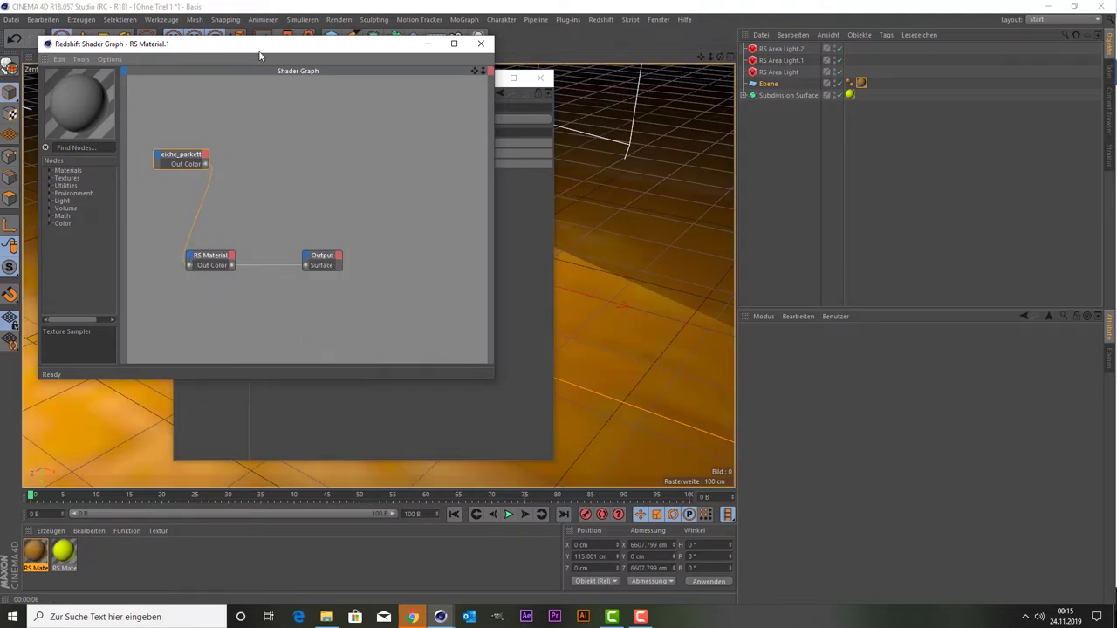
Find 'bump' in the node search and place an RS Bump Map node in the floor graph.
left_click_drag(263, 48, 466, 52)
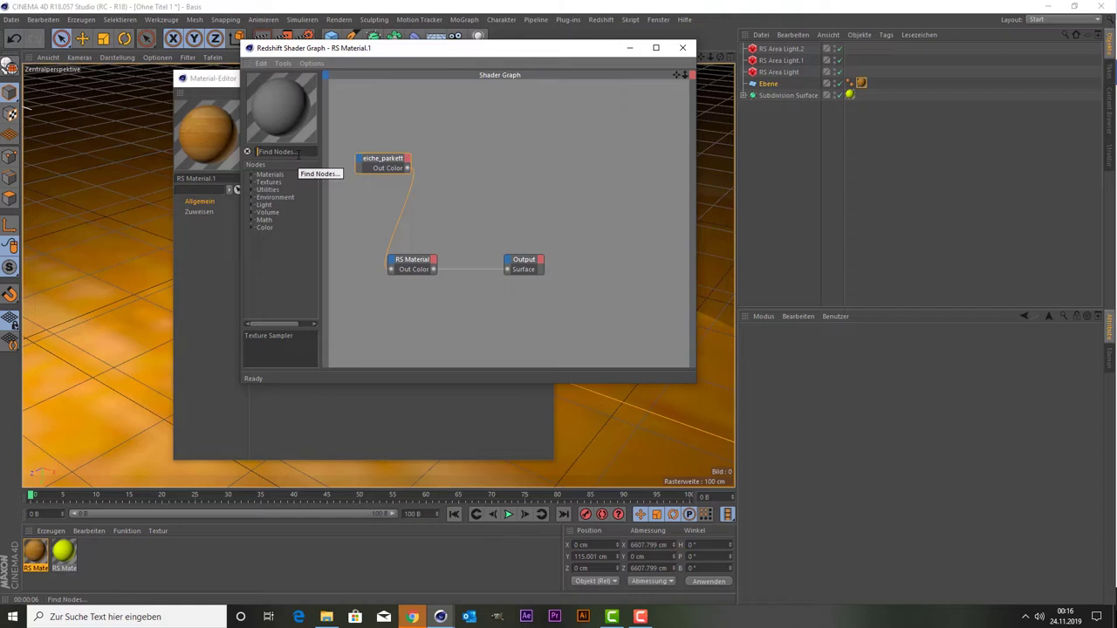
type("bump")
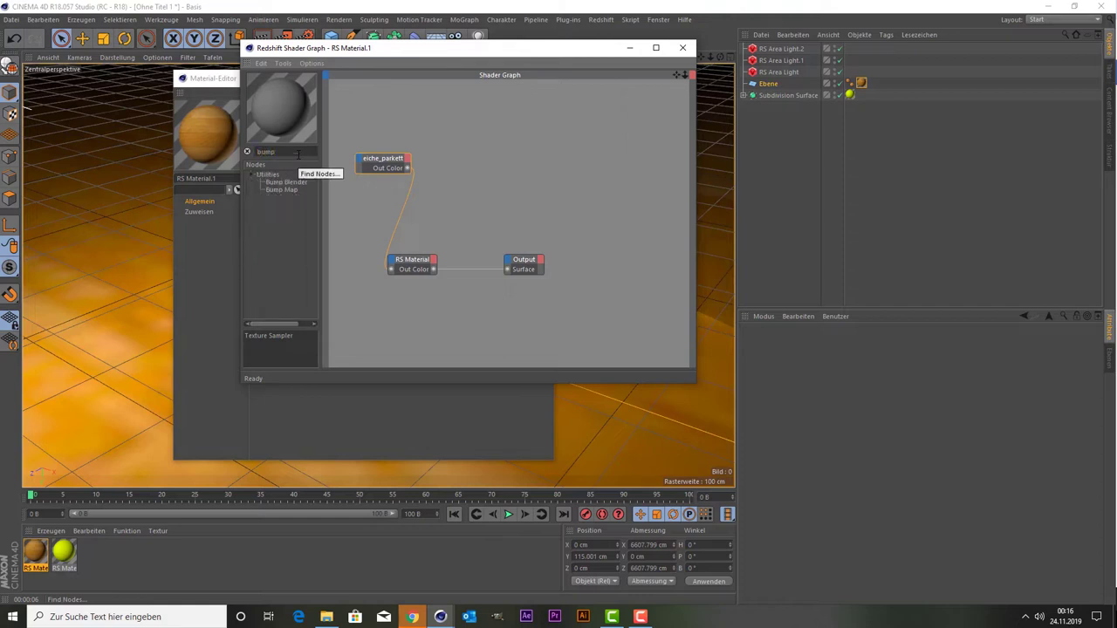
left_click(289, 189)
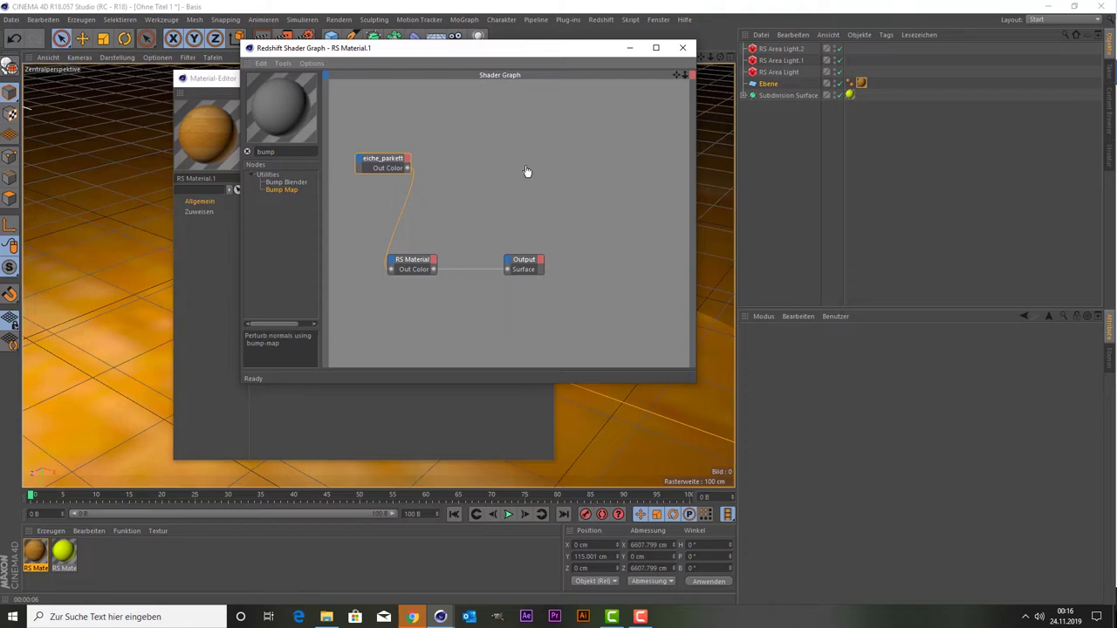
left_click(553, 165)
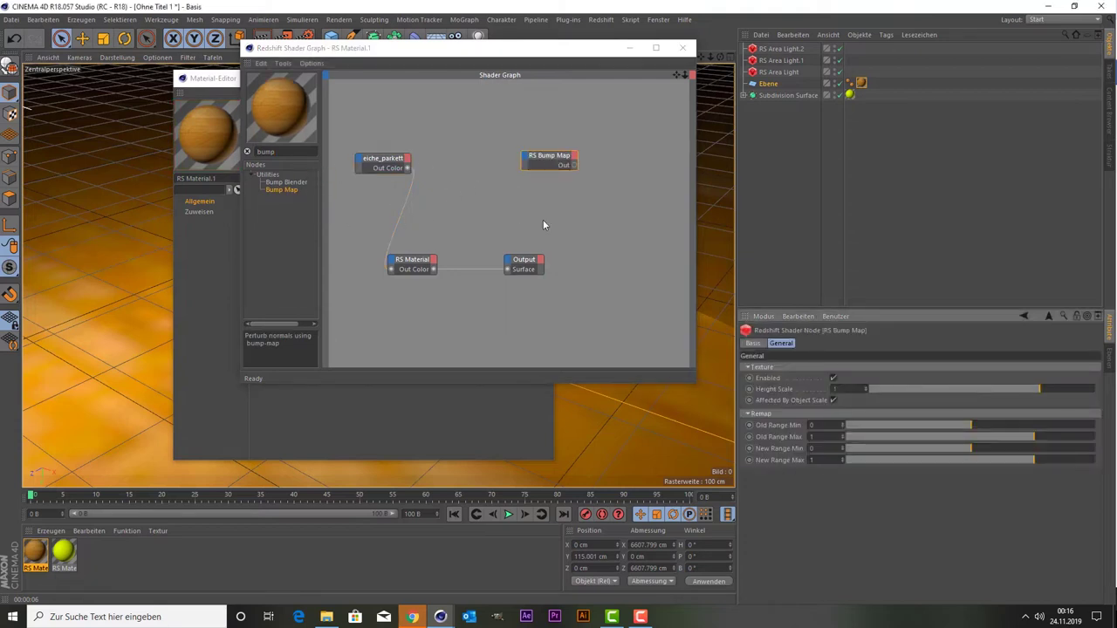
left_click_drag(555, 152, 550, 138)
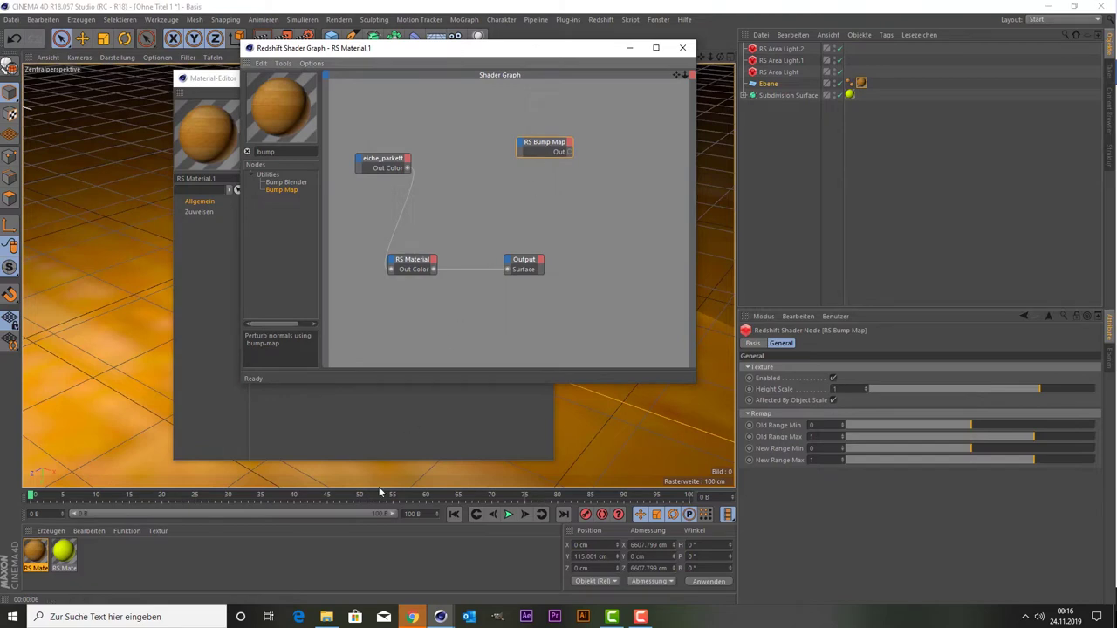
left_click(326, 617)
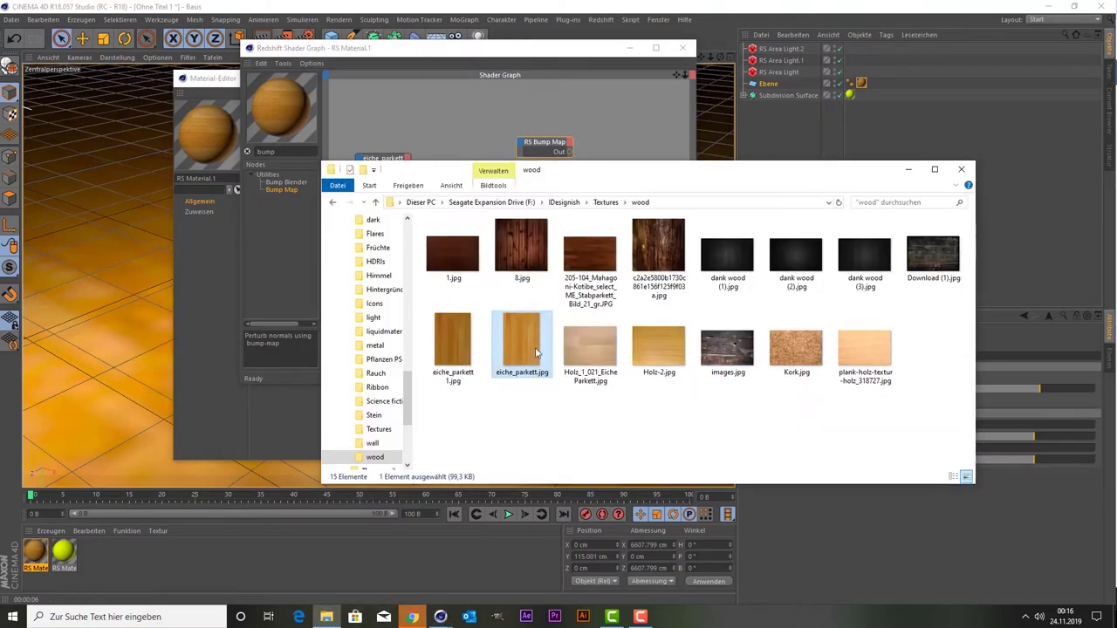
Route a second eiche_parkett texture through the RS Bump Map into the material's Overall > Bump Input.
left_click_drag(524, 349, 451, 140)
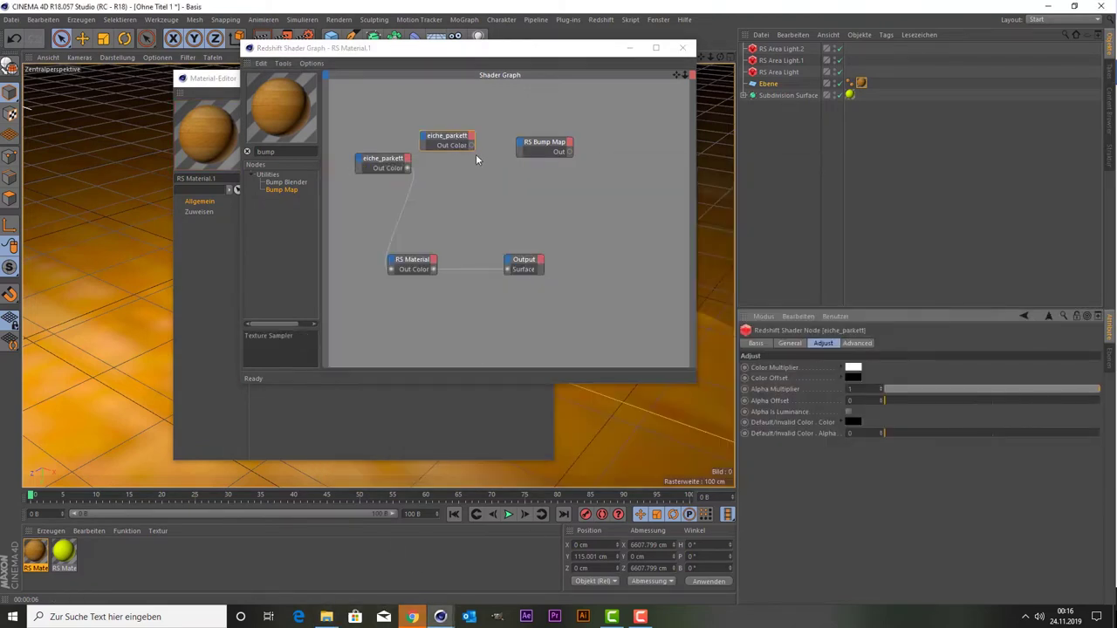
mouse_move(525, 155)
left_mouse_down()
mouse_move(468, 144)
mouse_move(570, 160)
left_mouse_up()
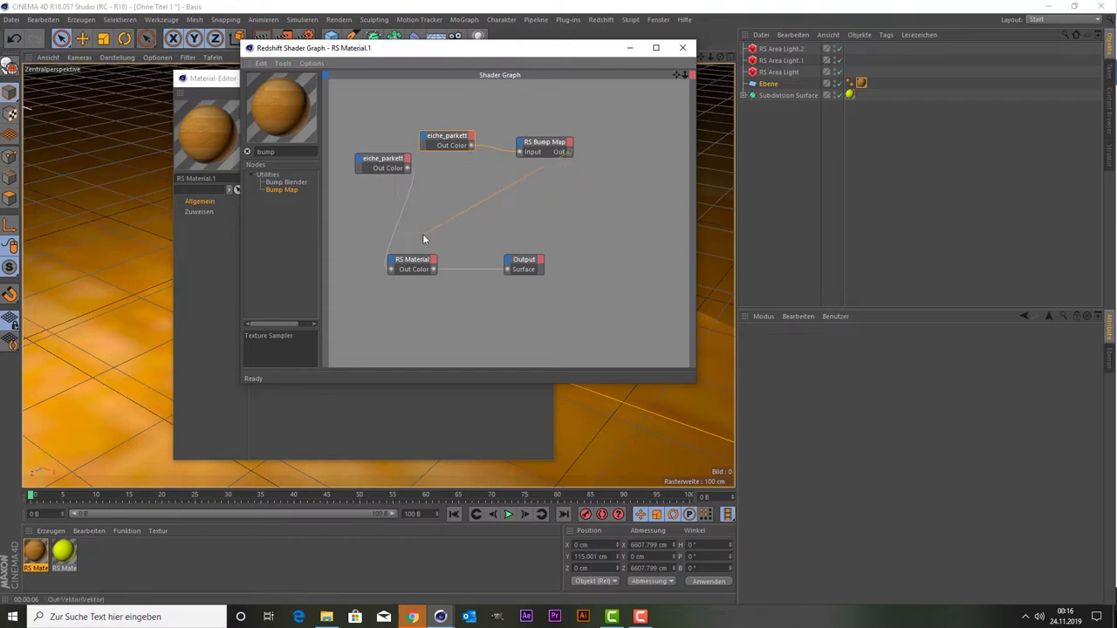
left_click_drag(429, 234, 392, 263)
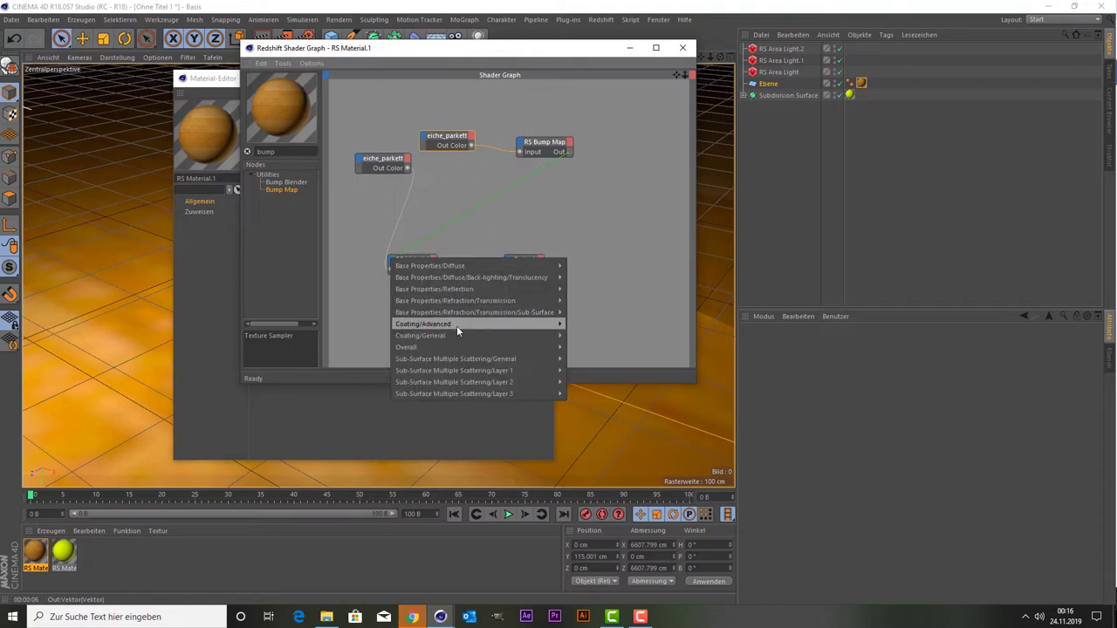
mouse_move(476, 348)
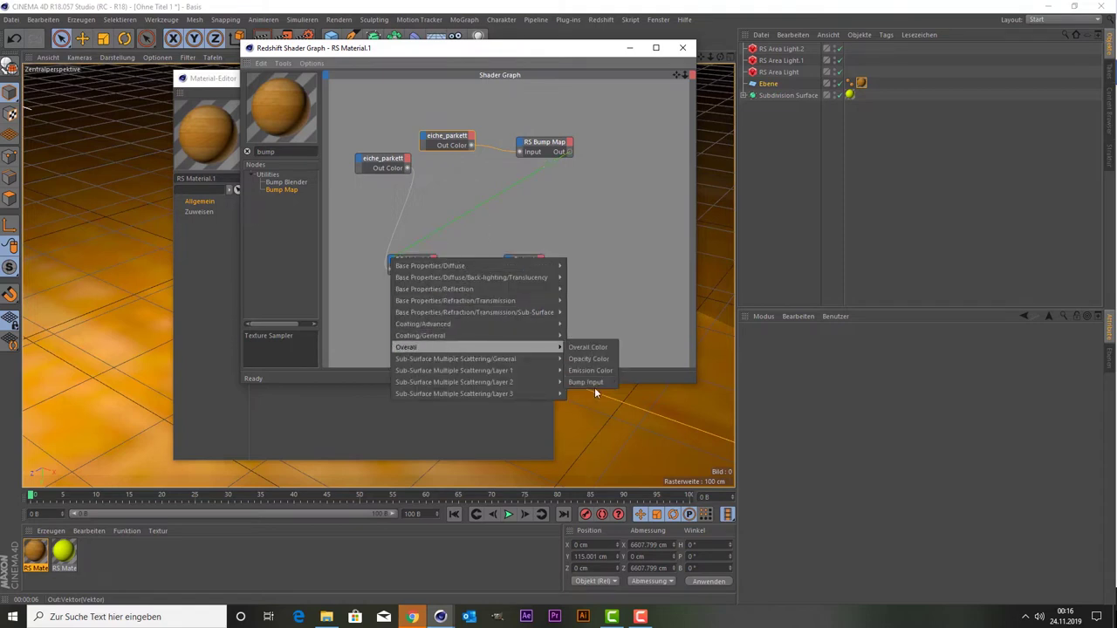
left_click(597, 383)
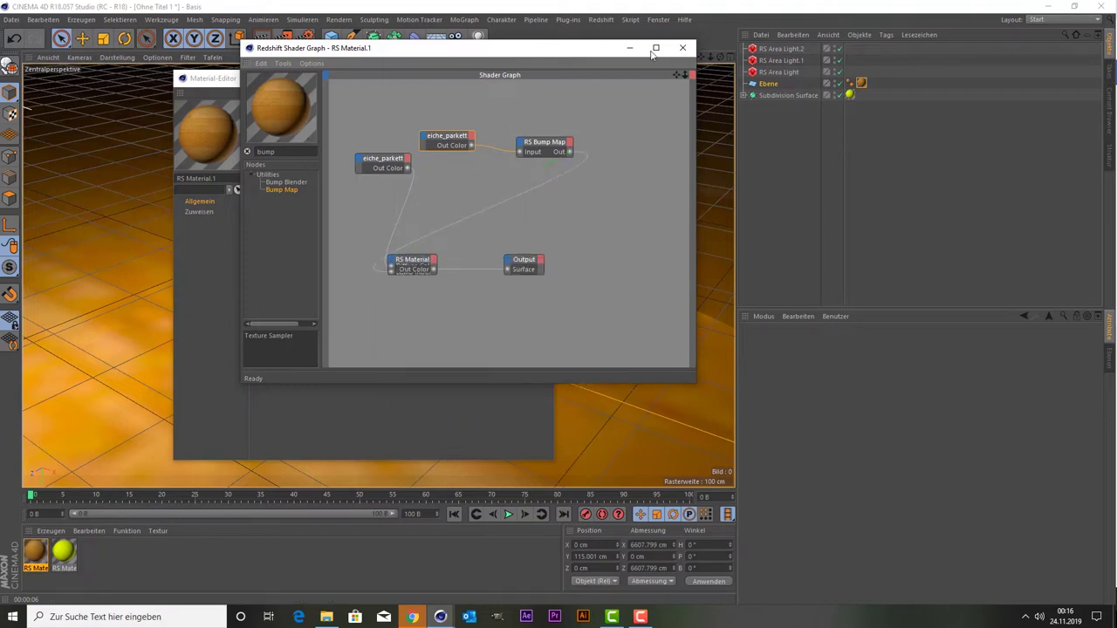
left_click(683, 48)
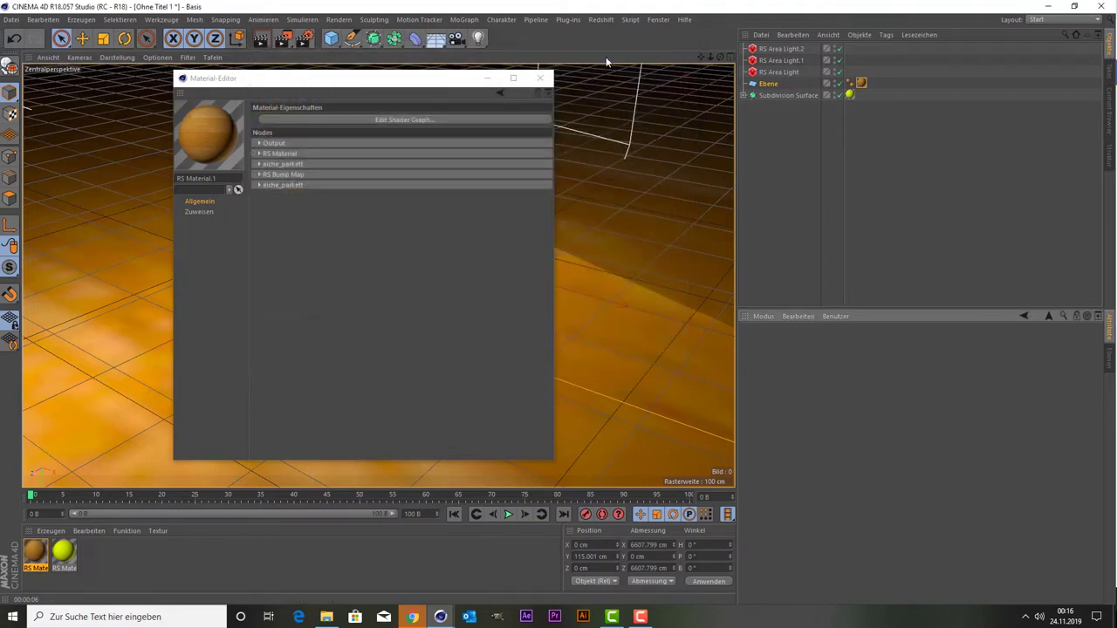
Set Ebene's texture tag to Quader-Mapping projection with Nahtlos tiling, and render to check the parquet.
left_click(540, 78)
left_click(264, 40)
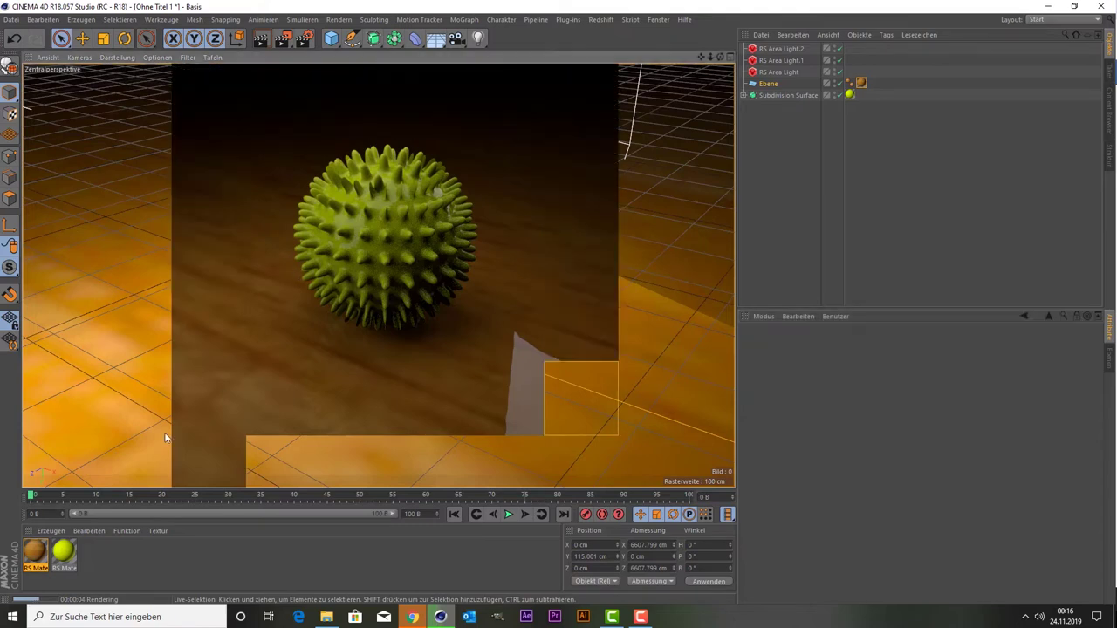
left_click(861, 83)
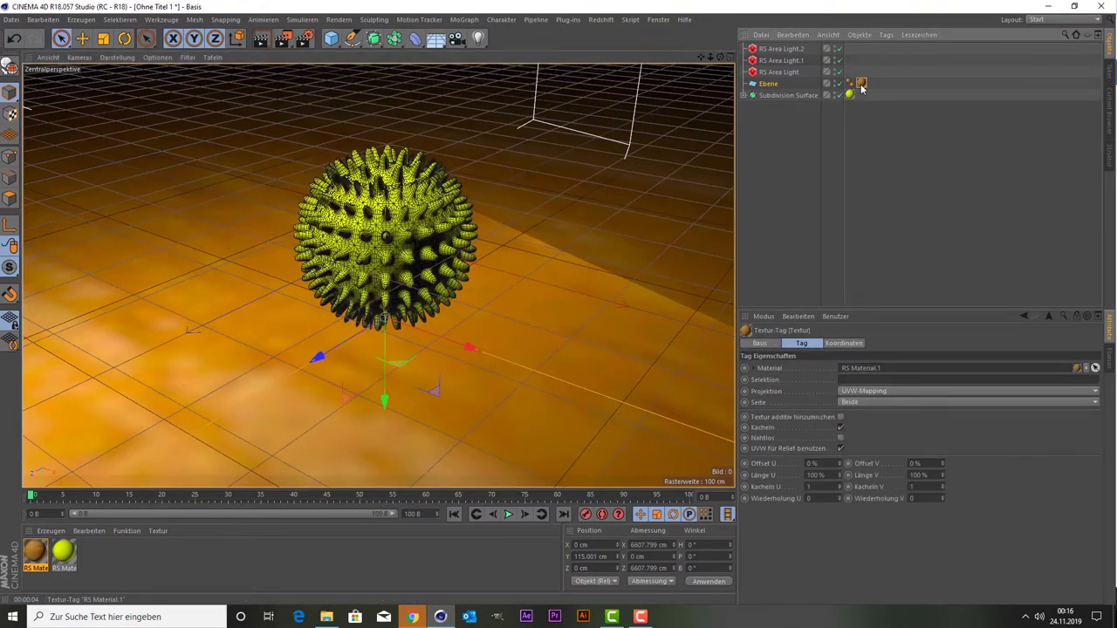
left_click(848, 395)
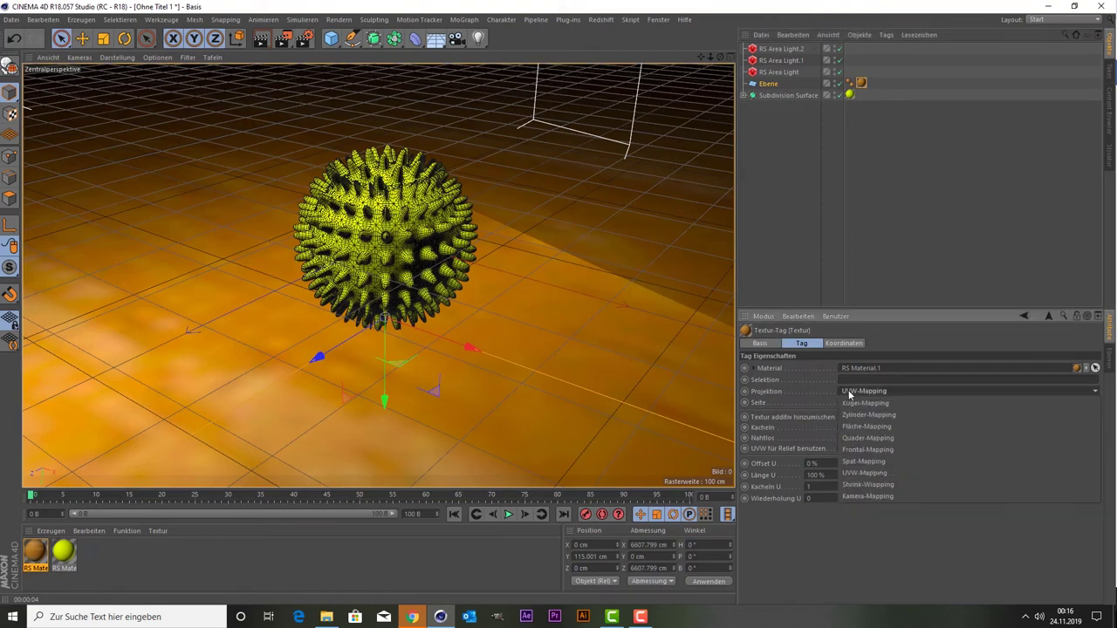
left_click(885, 436)
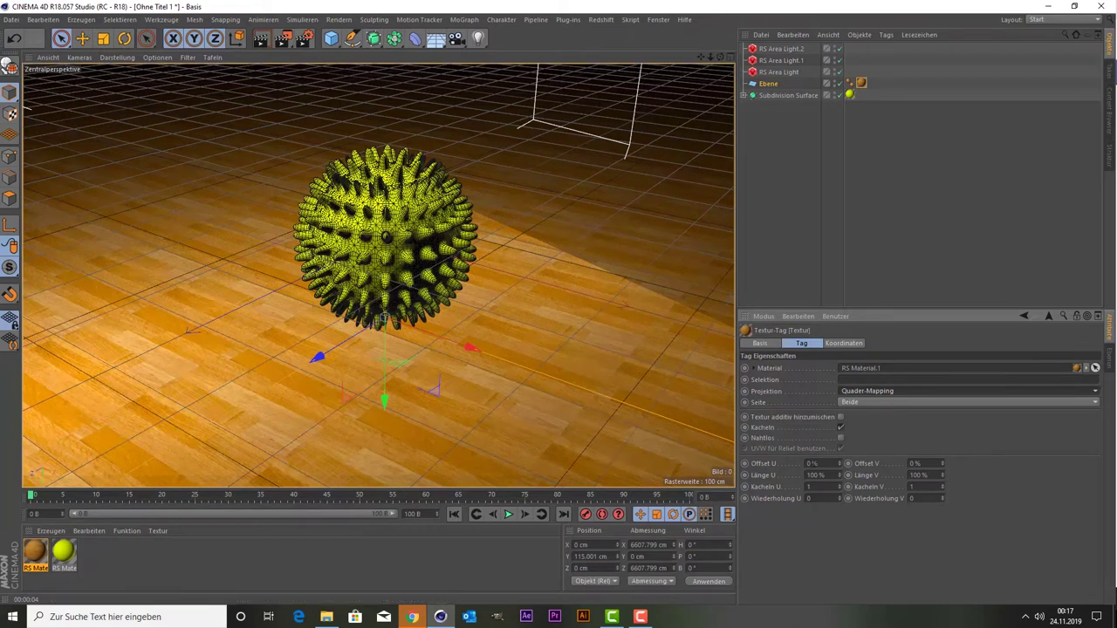
left_click(840, 439)
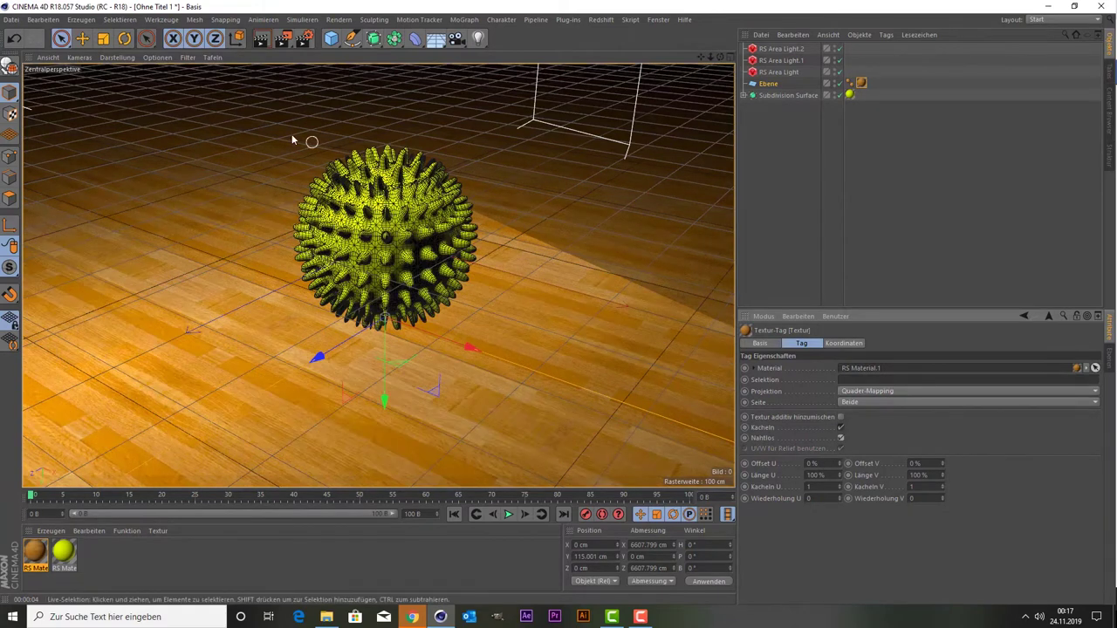
left_click(264, 39)
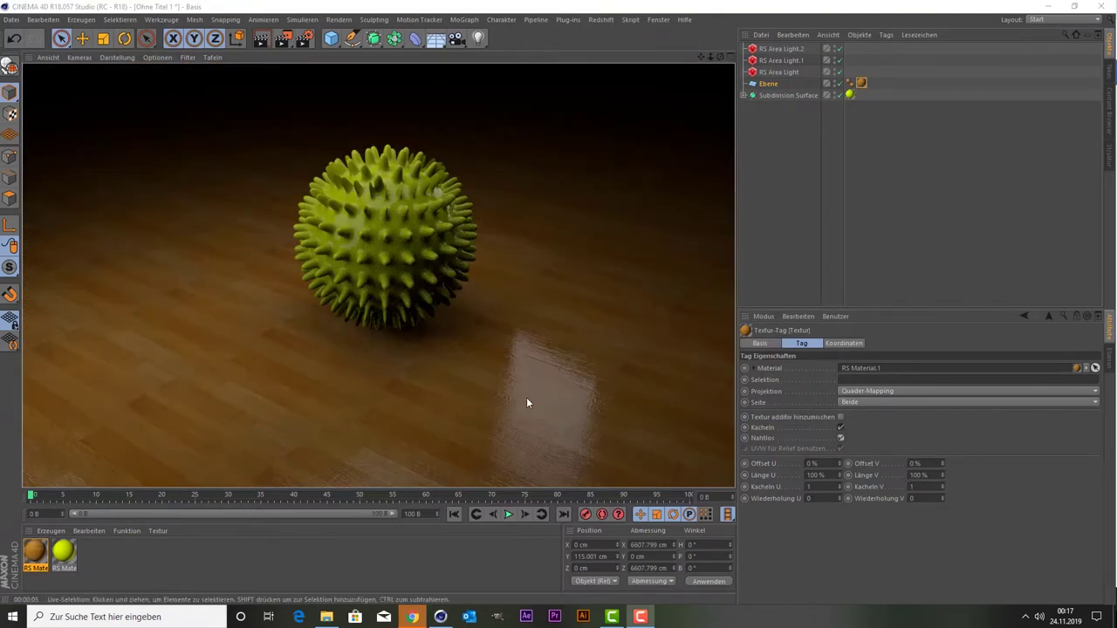
Raise RS Material.1's reflection roughness to 0.222 and render the view to check the softer reflections.
double_click(40, 553)
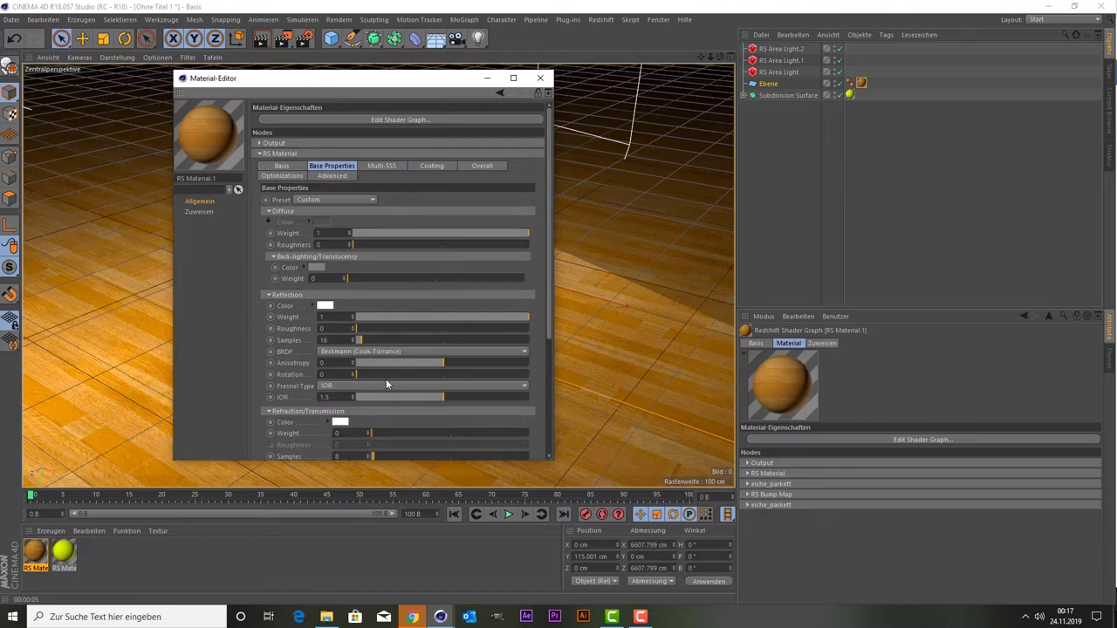
left_click(389, 330)
left_click(540, 78)
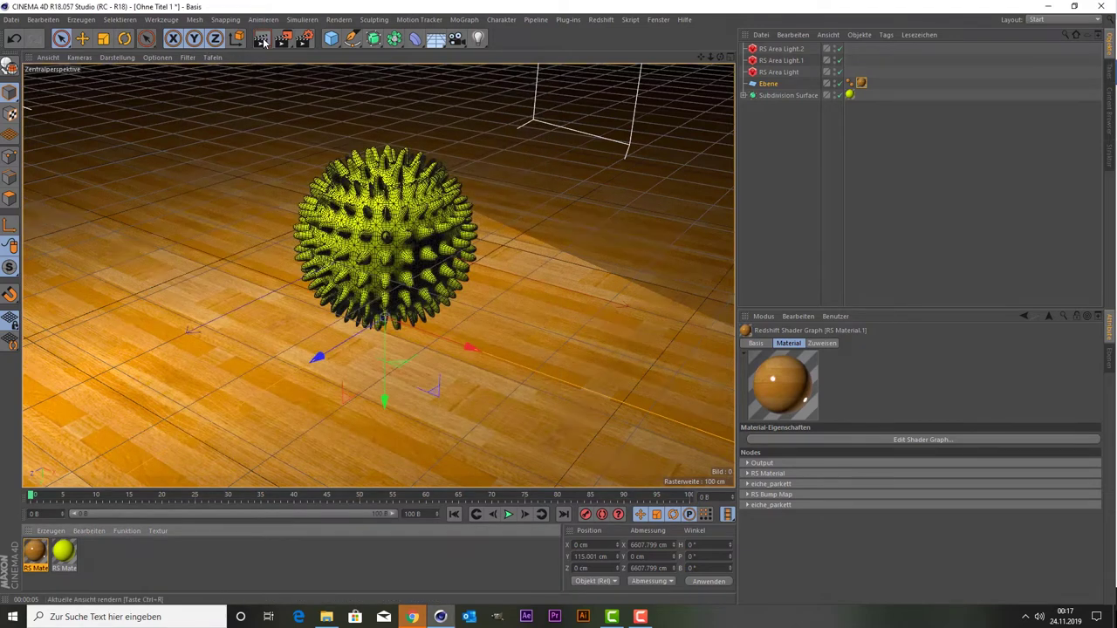
left_click(262, 40)
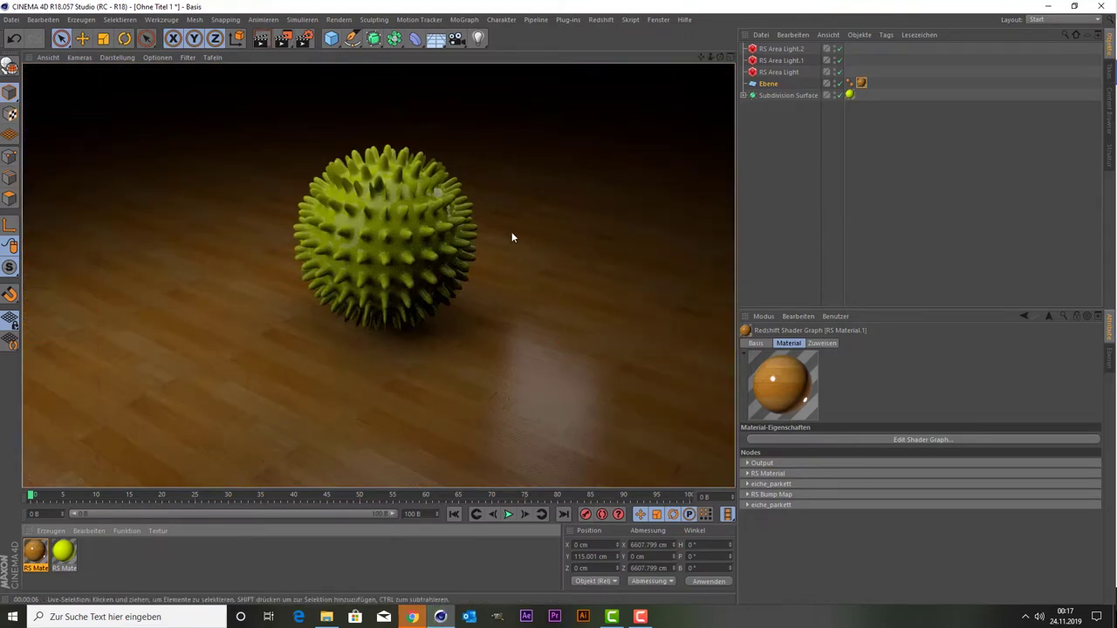
left_click(249, 207)
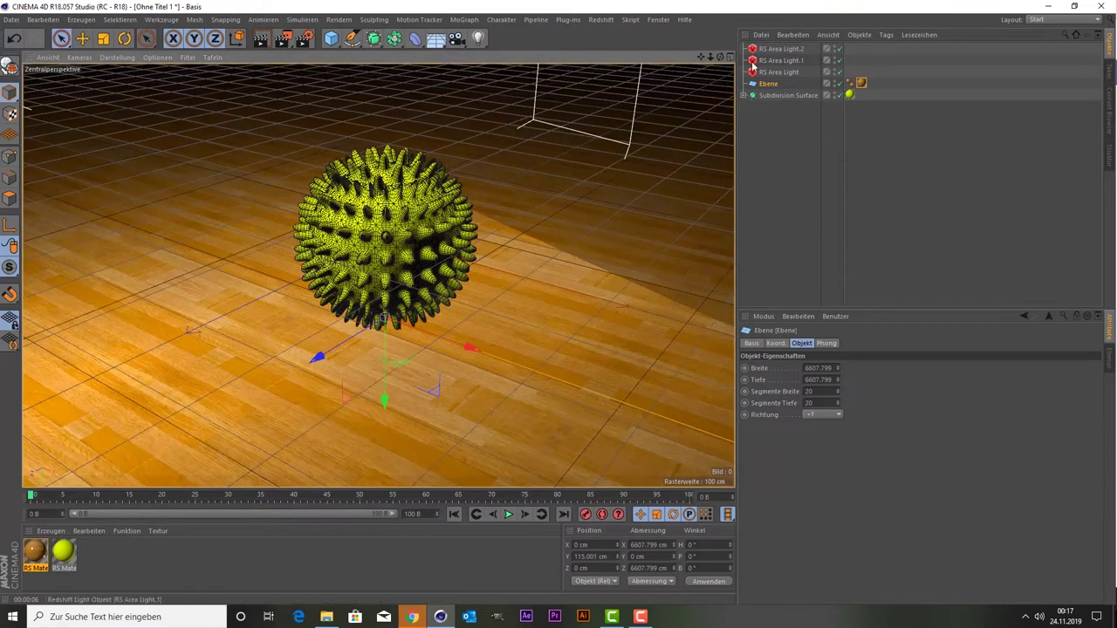
Move RS Area Light.2 further left and set its intensity multiplier to 5.
left_click(780, 51)
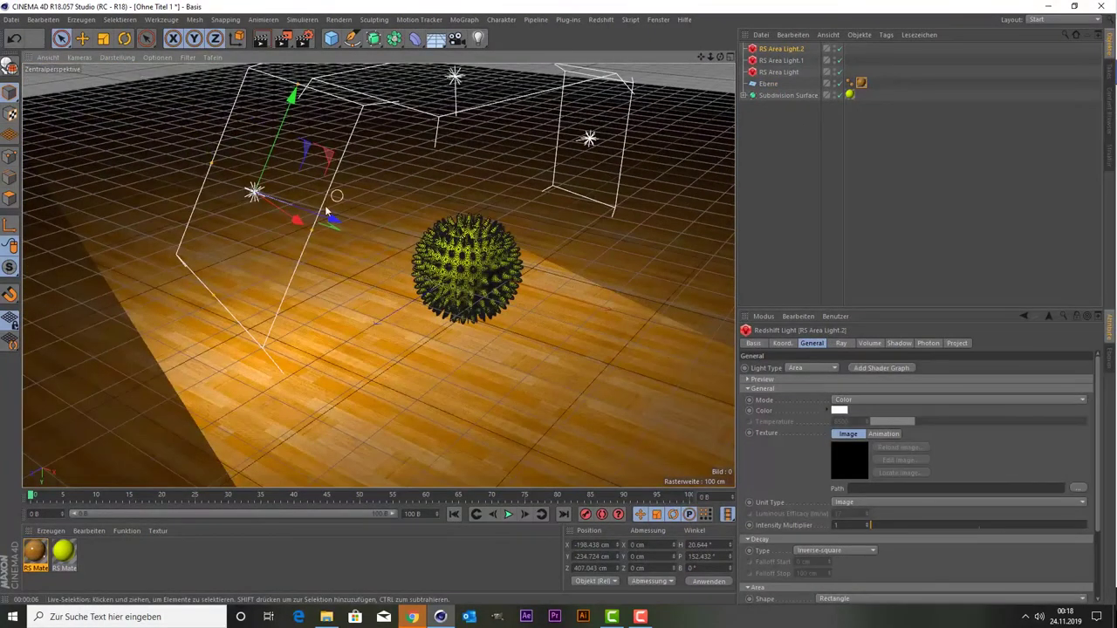
left_click_drag(295, 210, 273, 204)
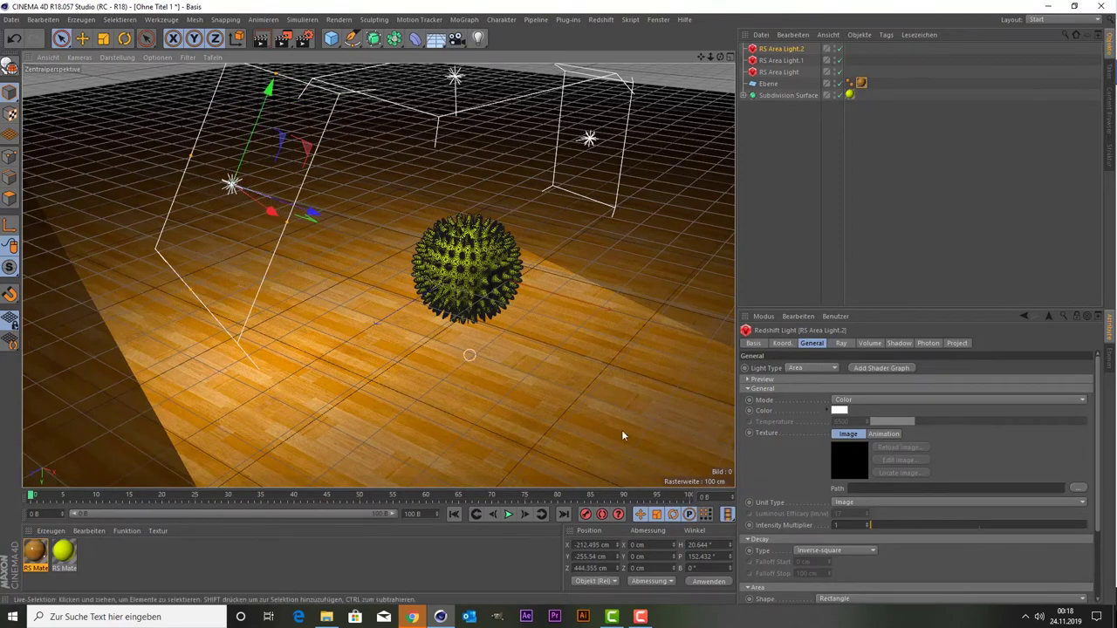
left_click(866, 525)
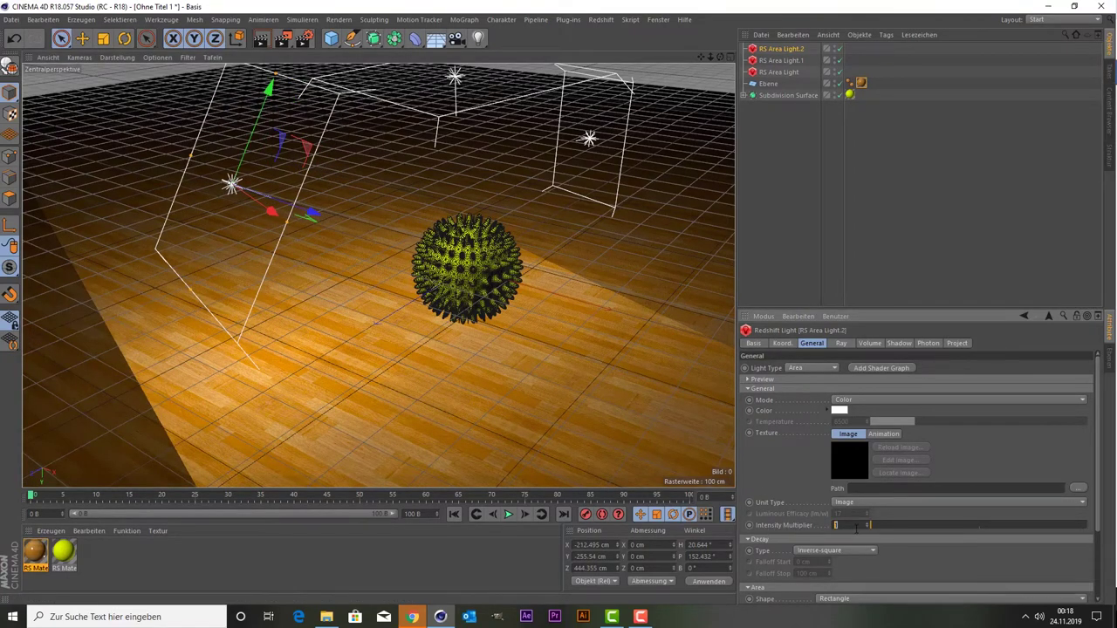
mouse_move(867, 525)
left_mouse_down()
mouse_move(1001, 525)
mouse_move(783, 506)
mouse_move(922, 517)
mouse_move(796, 512)
left_mouse_up()
type("5")
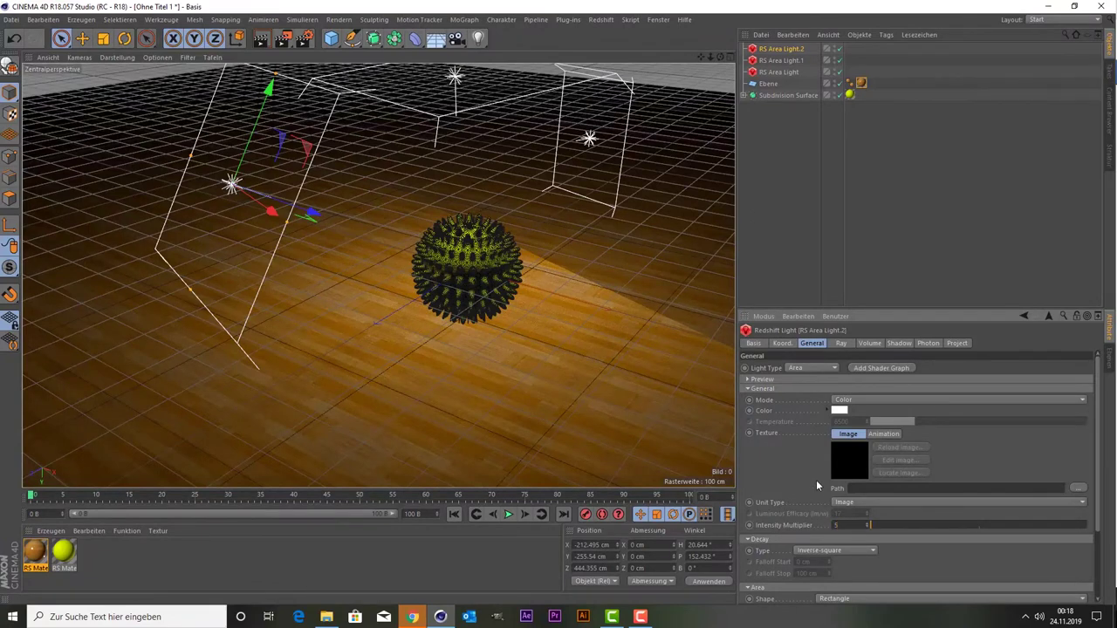
key("Return")
Set RS Area Light's intensity multiplier to 3.
left_click(779, 60)
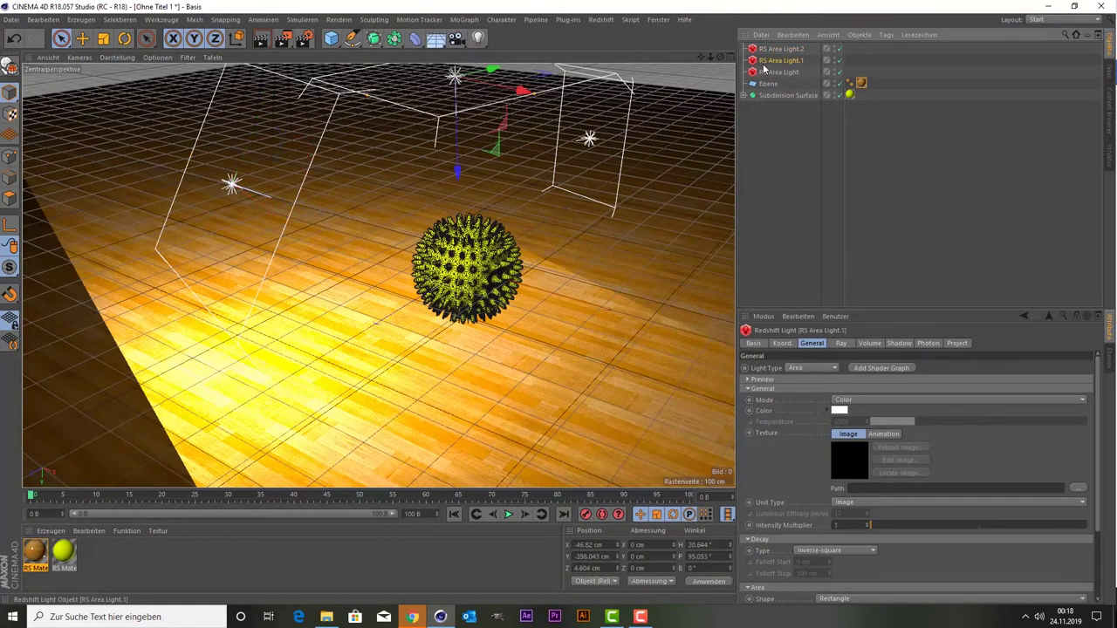
left_click(857, 525)
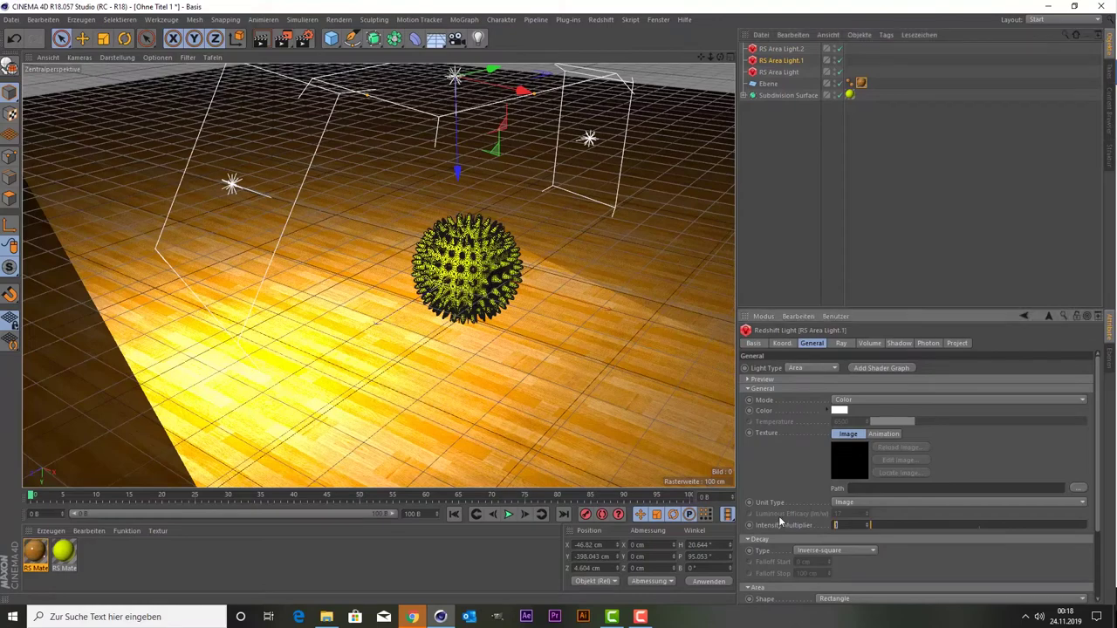
left_click(844, 197)
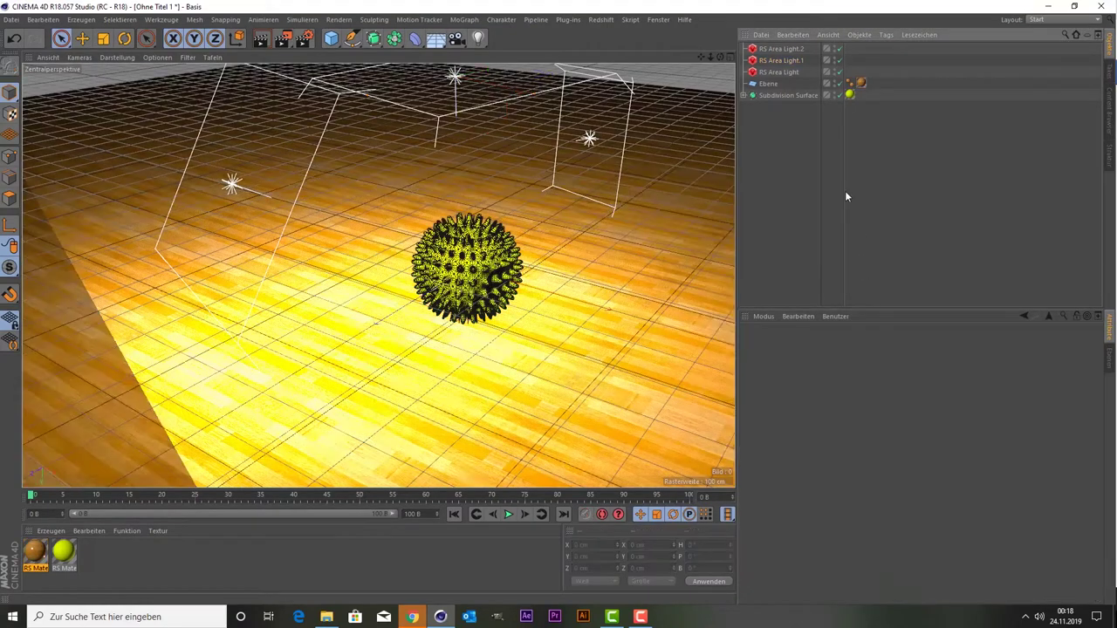
left_click(776, 72)
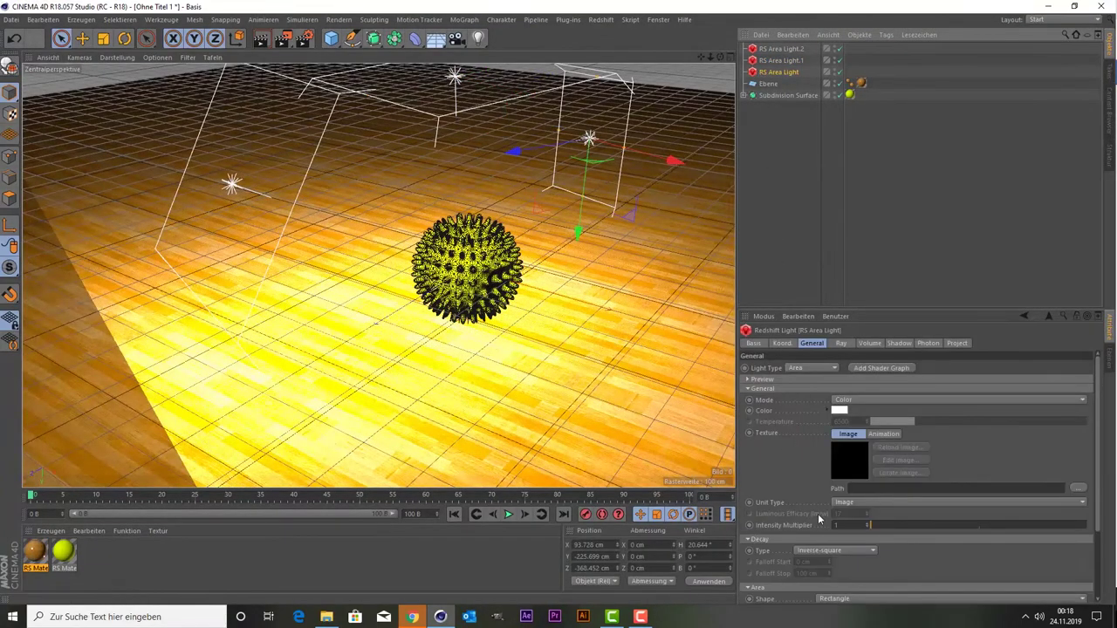
double_click(842, 526)
type("3")
key("Return")
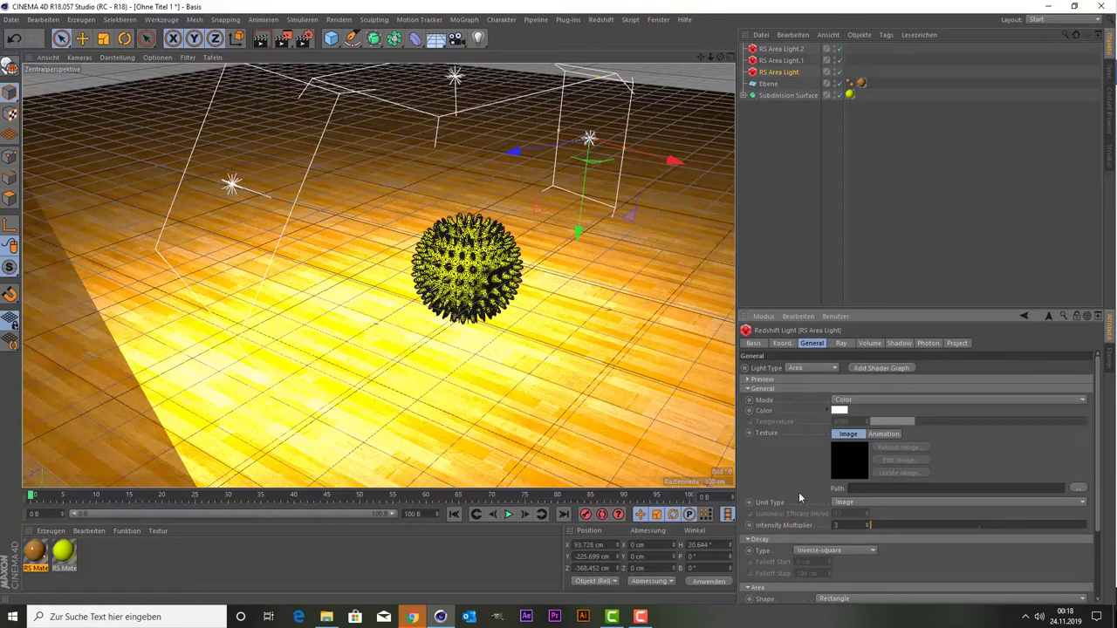
Render the current view to check the brighter lighting, then return to the editor view.
scroll(524, 312, "up", 5)
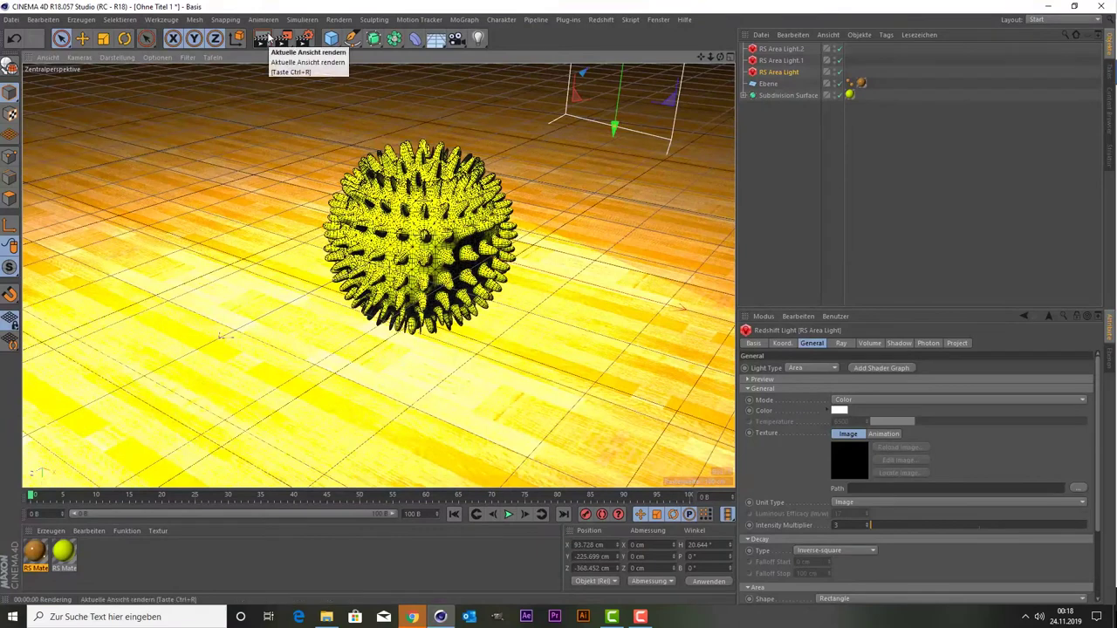
left_click(265, 40)
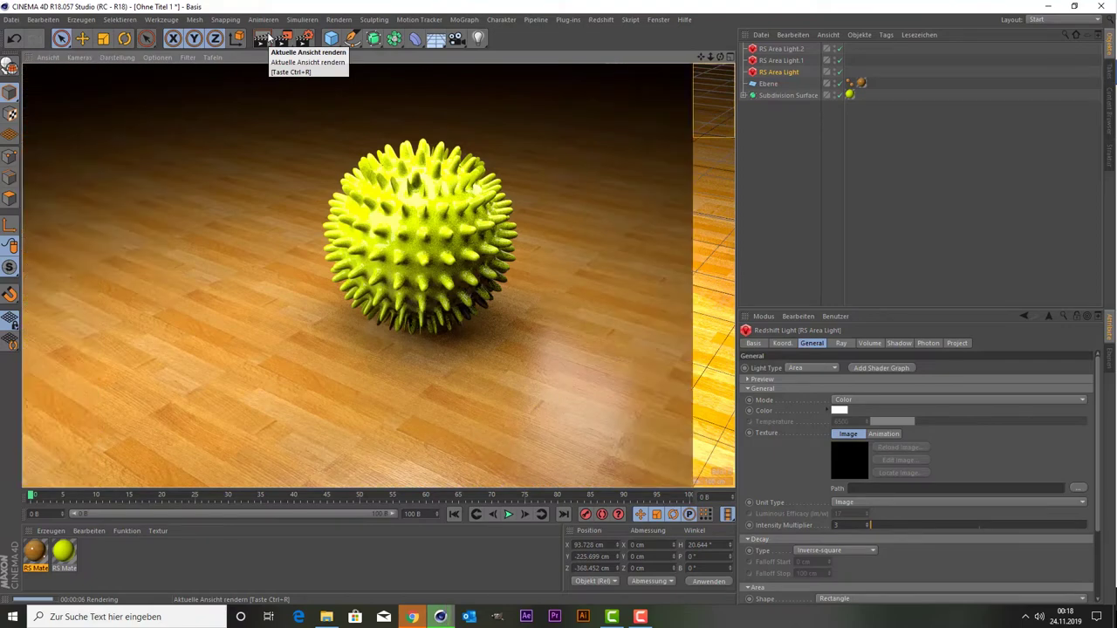
left_click(268, 128)
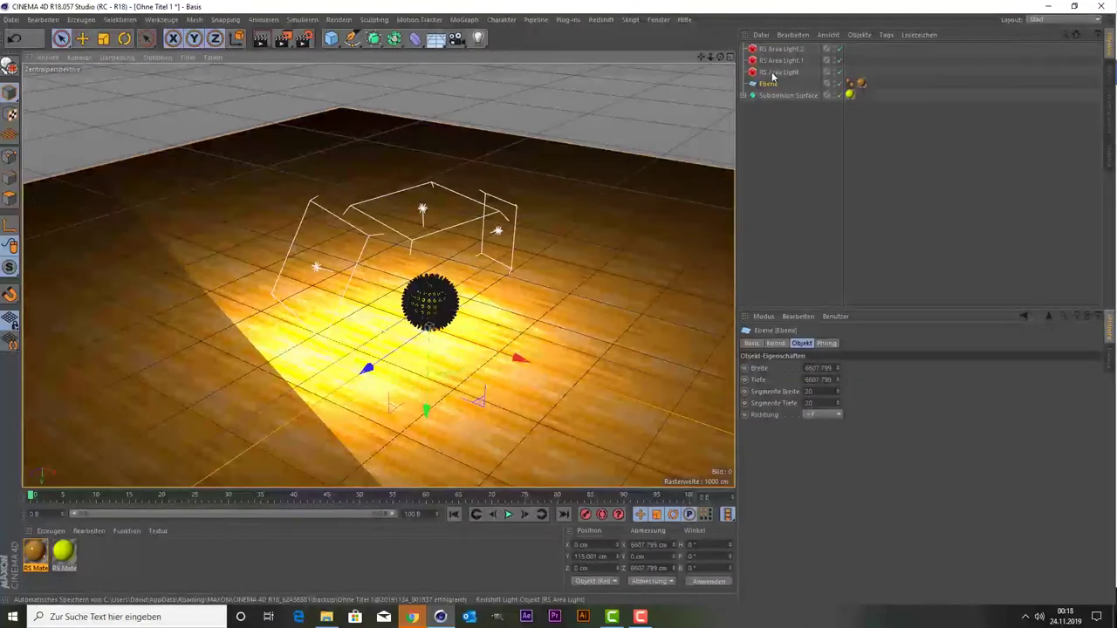
Copy RS Area Light.1 as RS Area Light.3 and lift it higher above the floor.
left_click(772, 61)
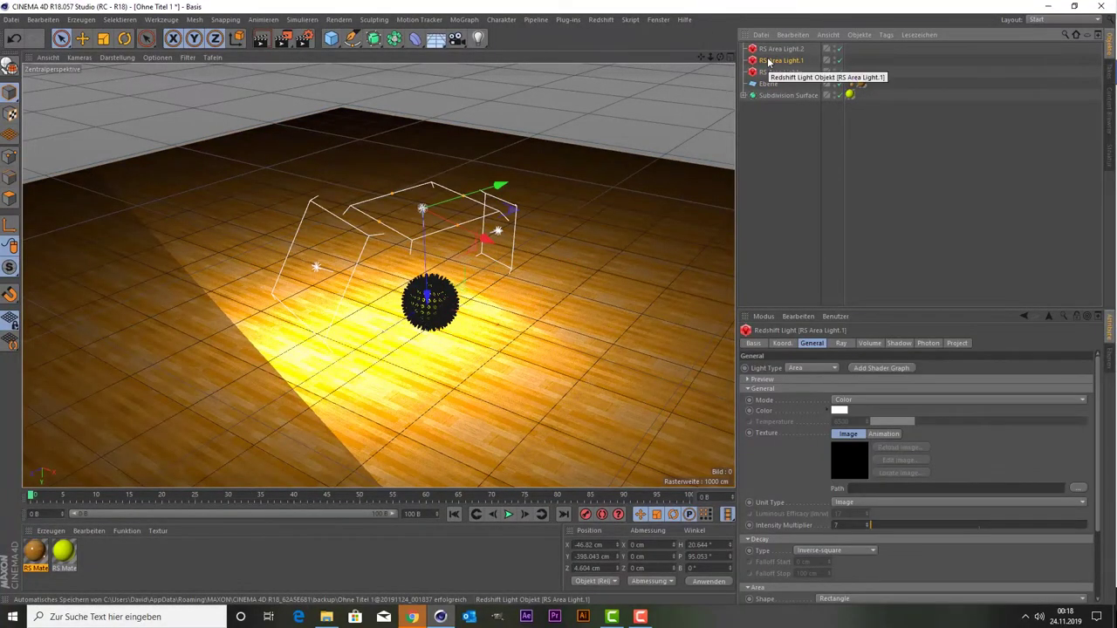
key("ctrl+c")
key("ctrl+v")
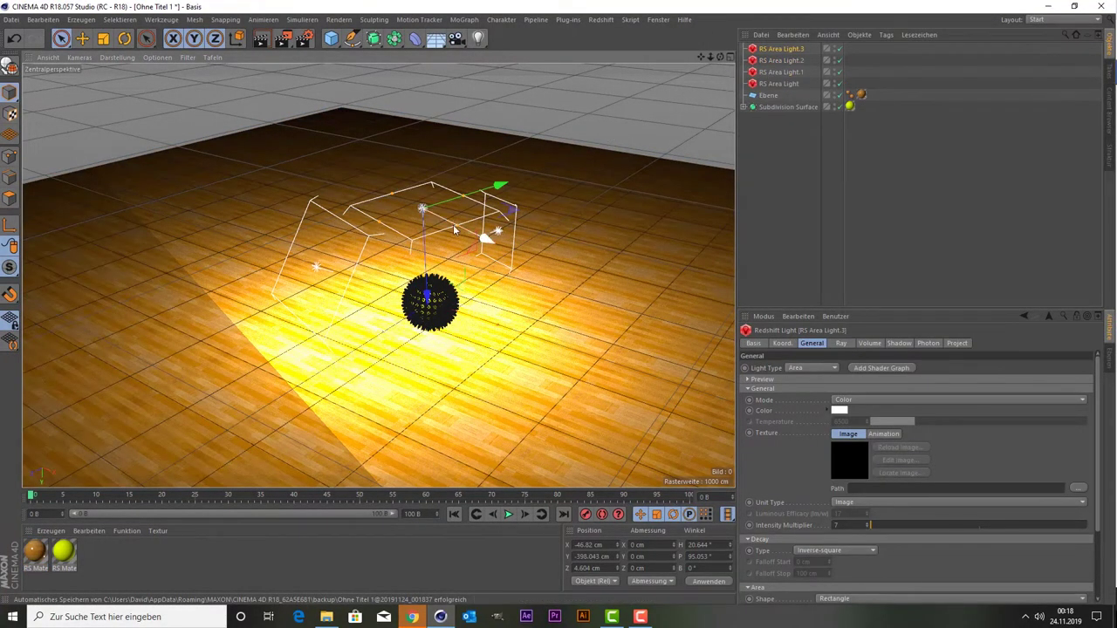
mouse_move(457, 231)
left_mouse_down()
mouse_move(345, 150)
mouse_move(452, 156)
left_mouse_up()
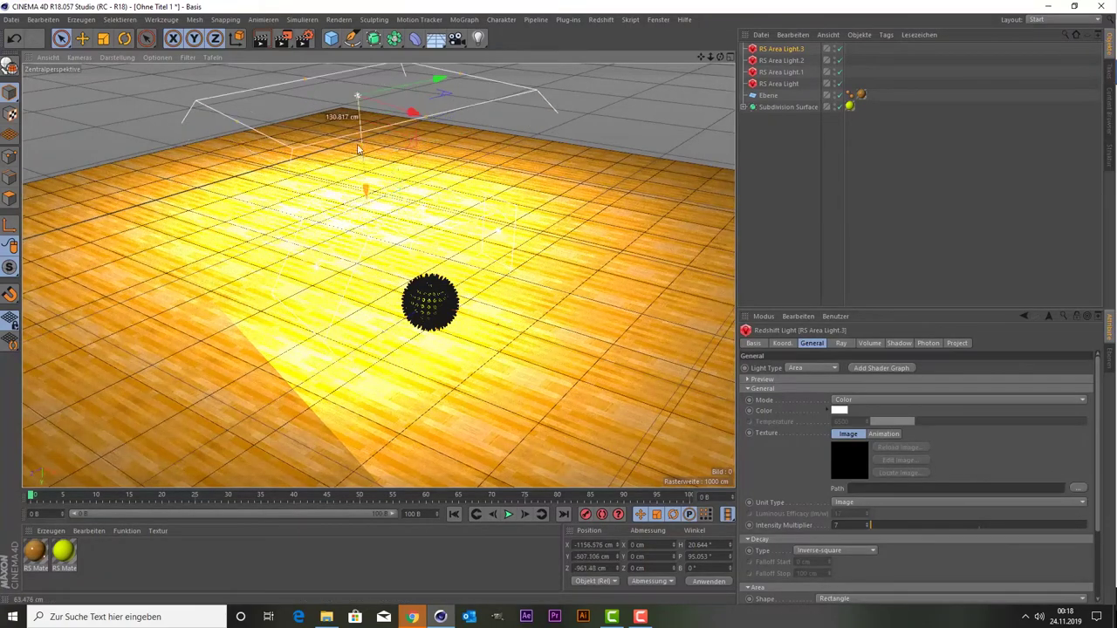
left_click_drag(370, 193, 384, 262)
Zoom and orbit to centre the ball, then clear the render back to the editor view.
scroll(389, 278, "up", 3)
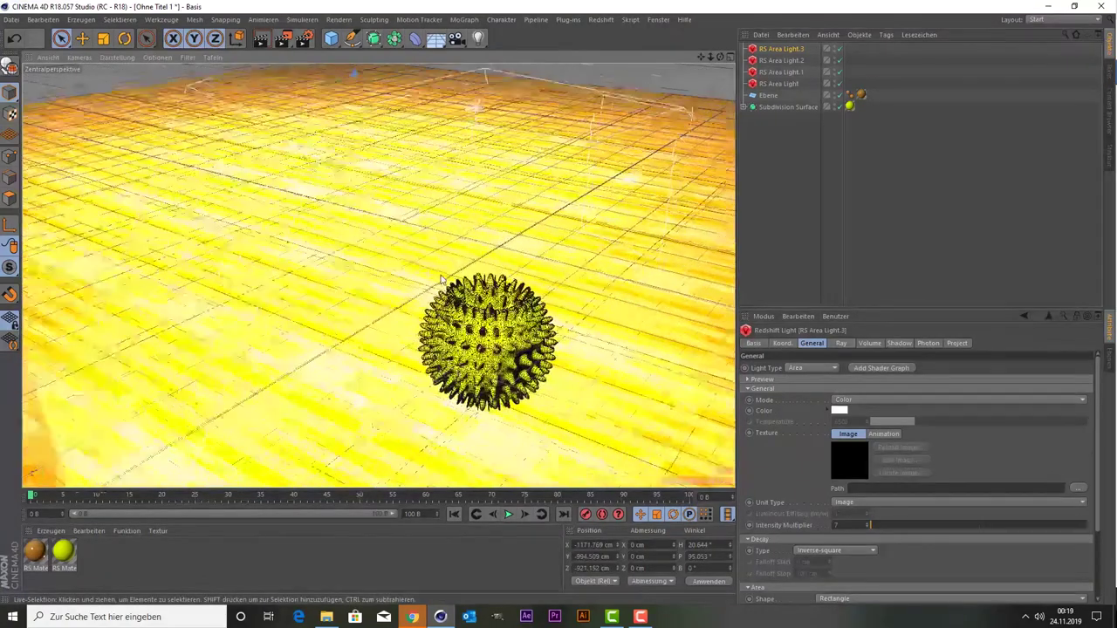
scroll(389, 278, "up", 3)
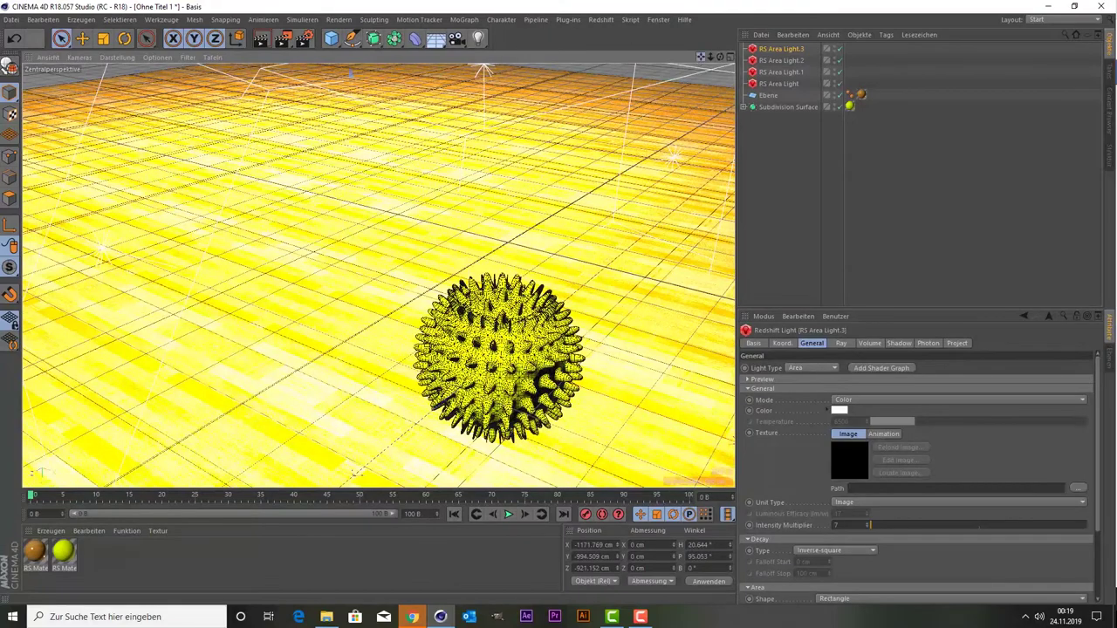
left_click_drag(351, 74, 403, 59, "alt")
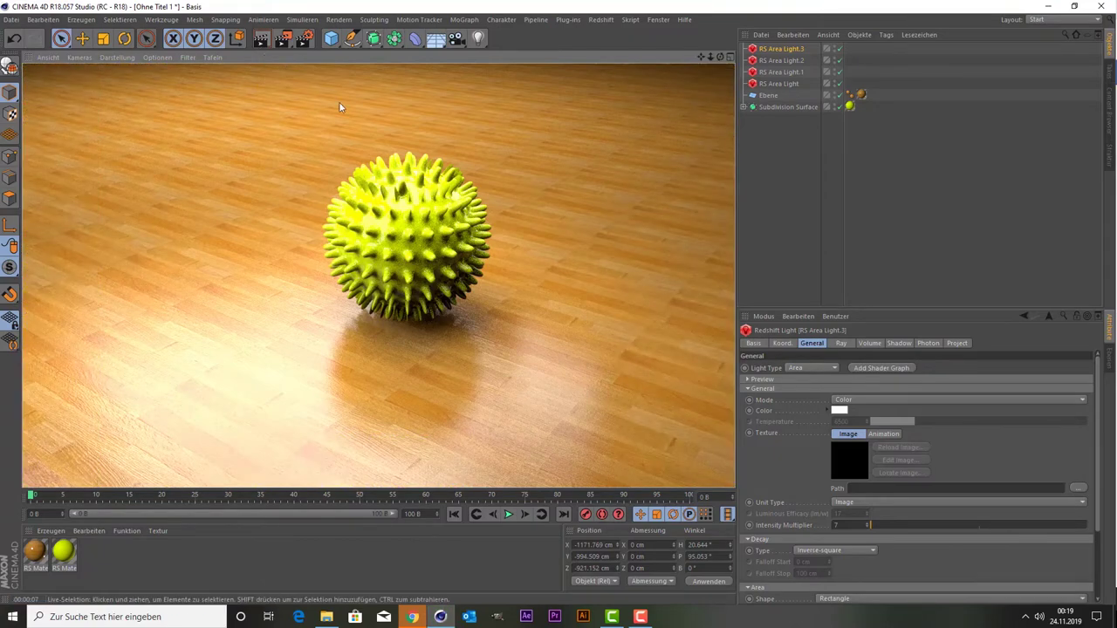
left_click(434, 201)
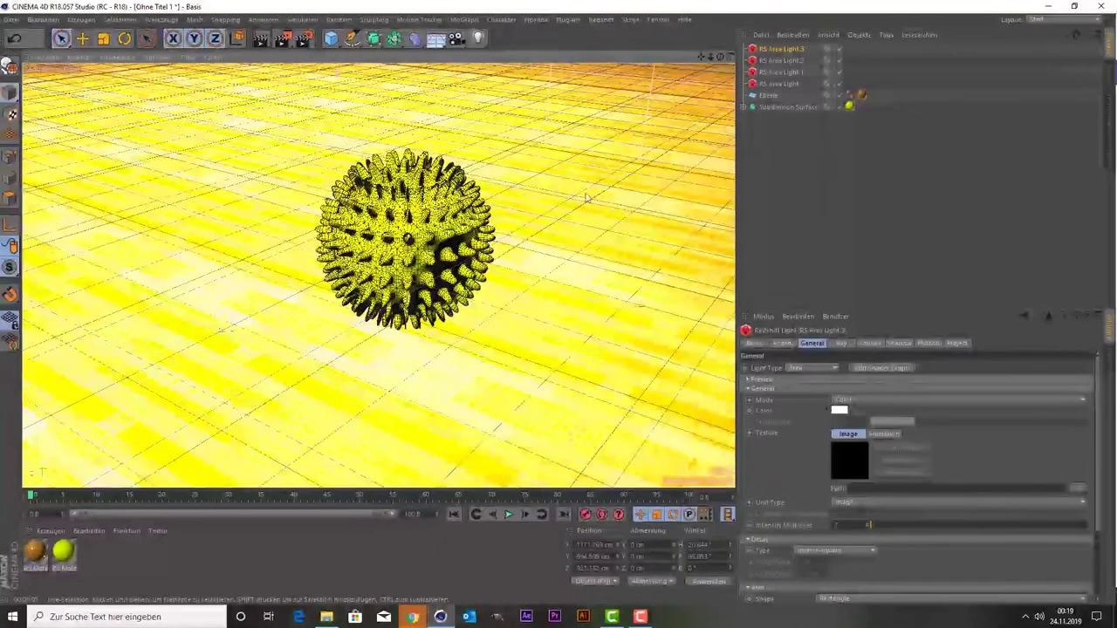
Move the view closer to the ball and leave only RS Area Light.2 selected.
left_click(772, 61)
left_click(771, 72)
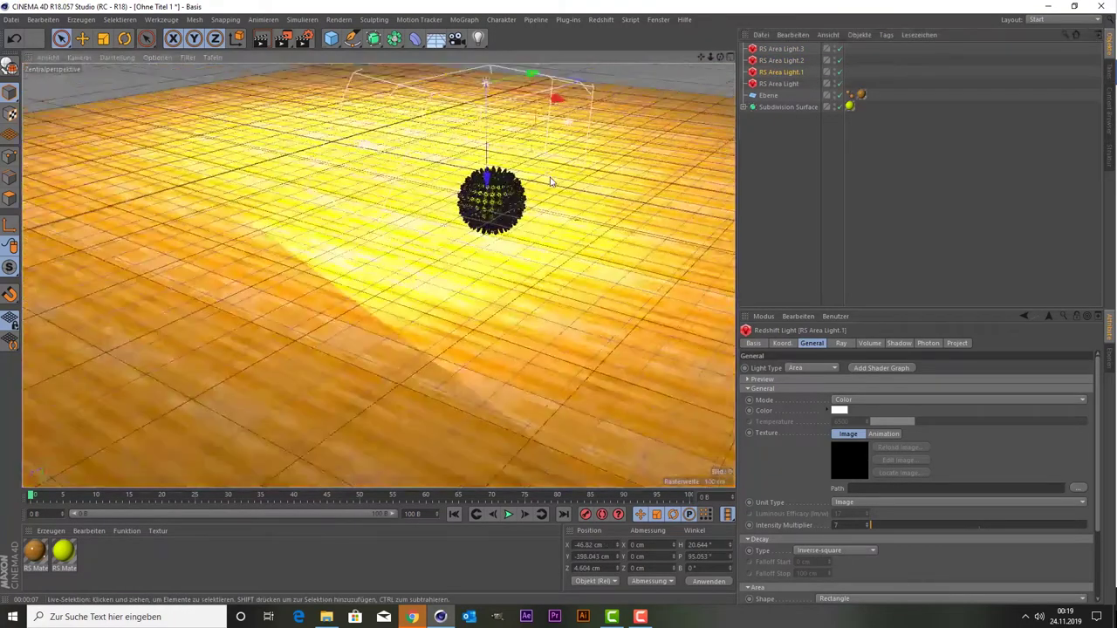
left_click_drag(700, 56, 430, 186)
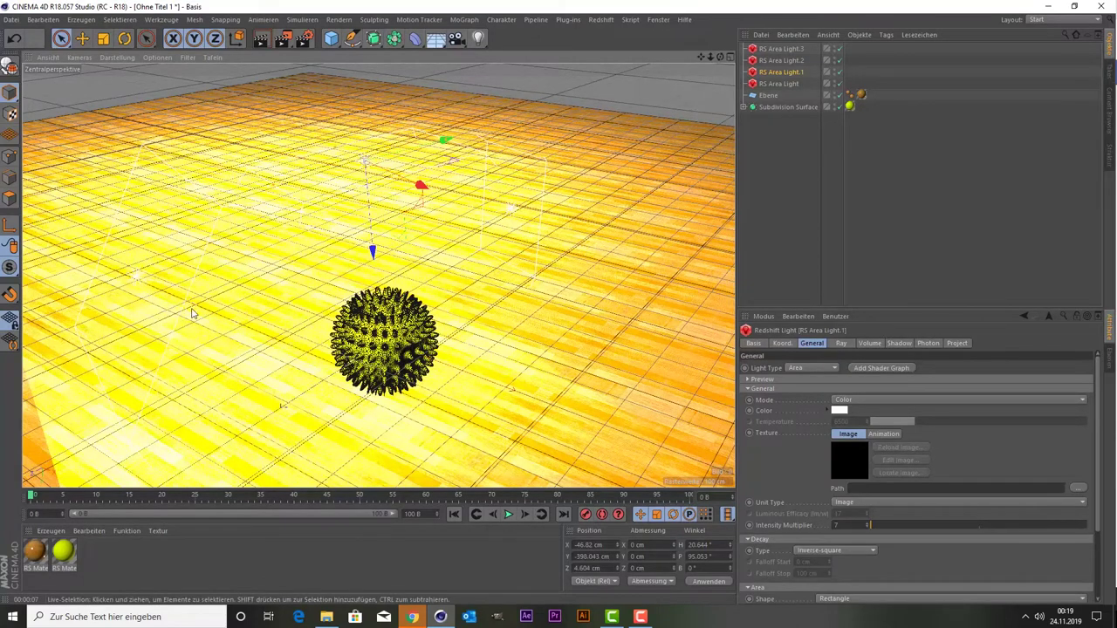
left_click(774, 83)
left_click(779, 61)
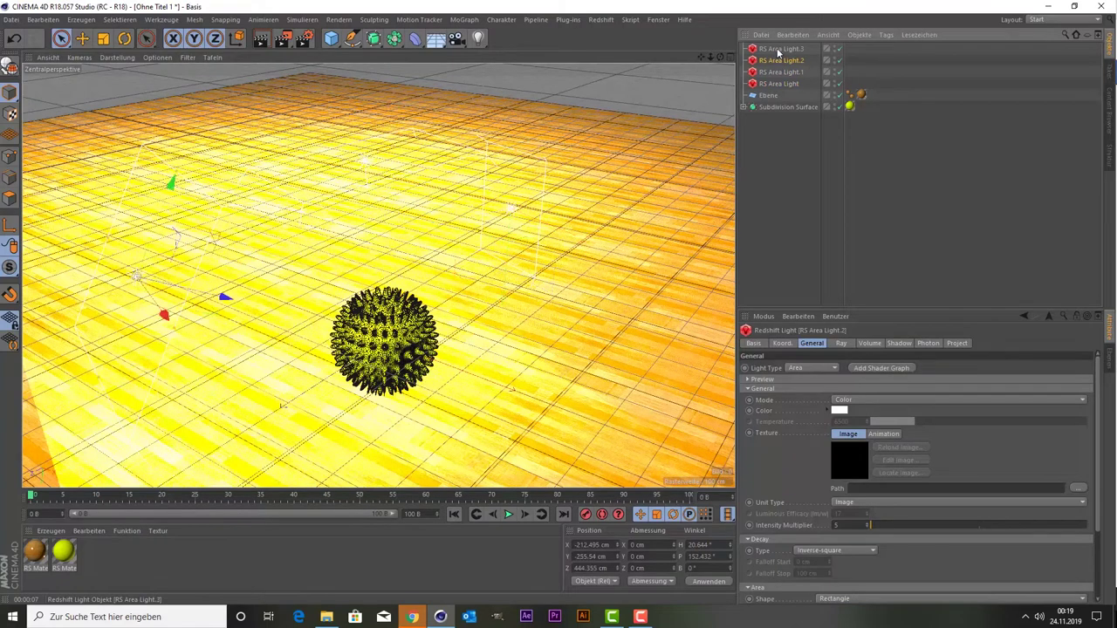
left_click(768, 95)
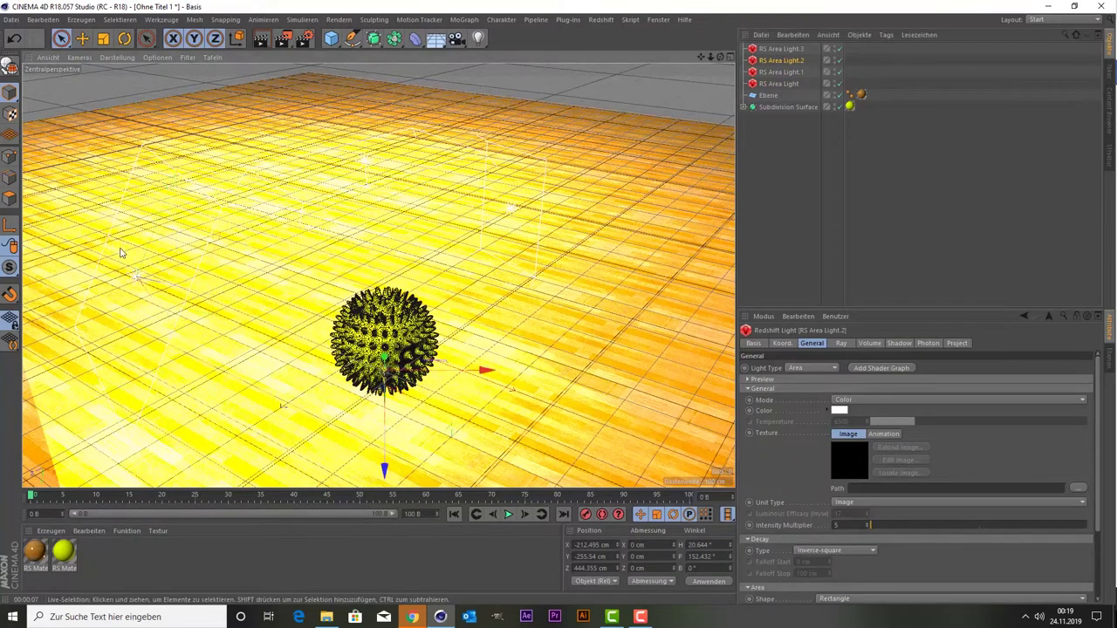
left_click(779, 60, "ctrl")
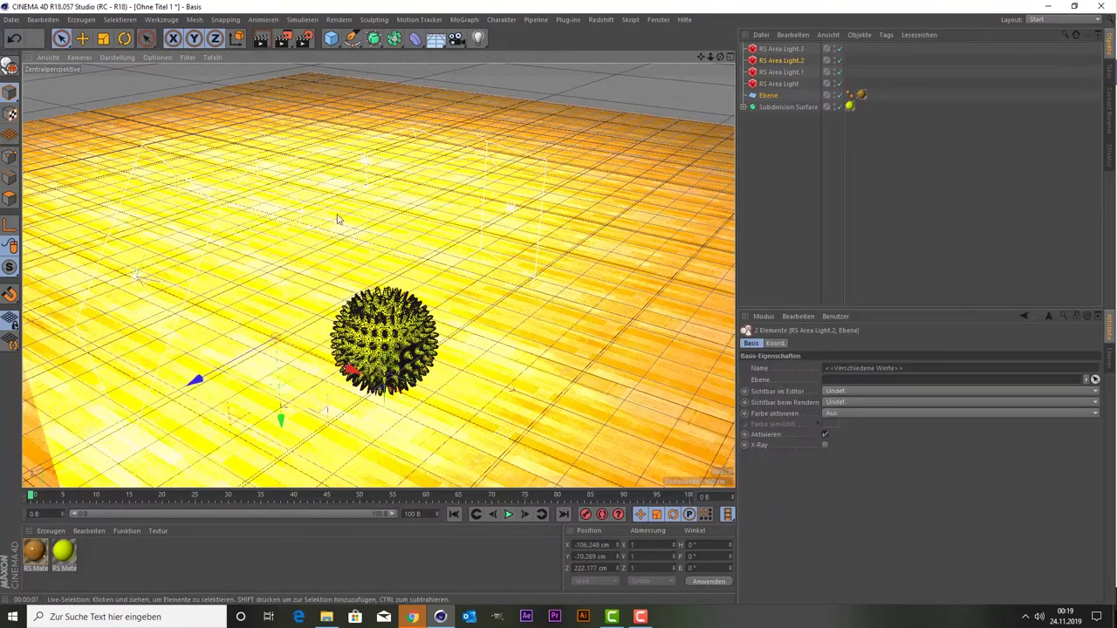
left_click(778, 51)
left_click(775, 63)
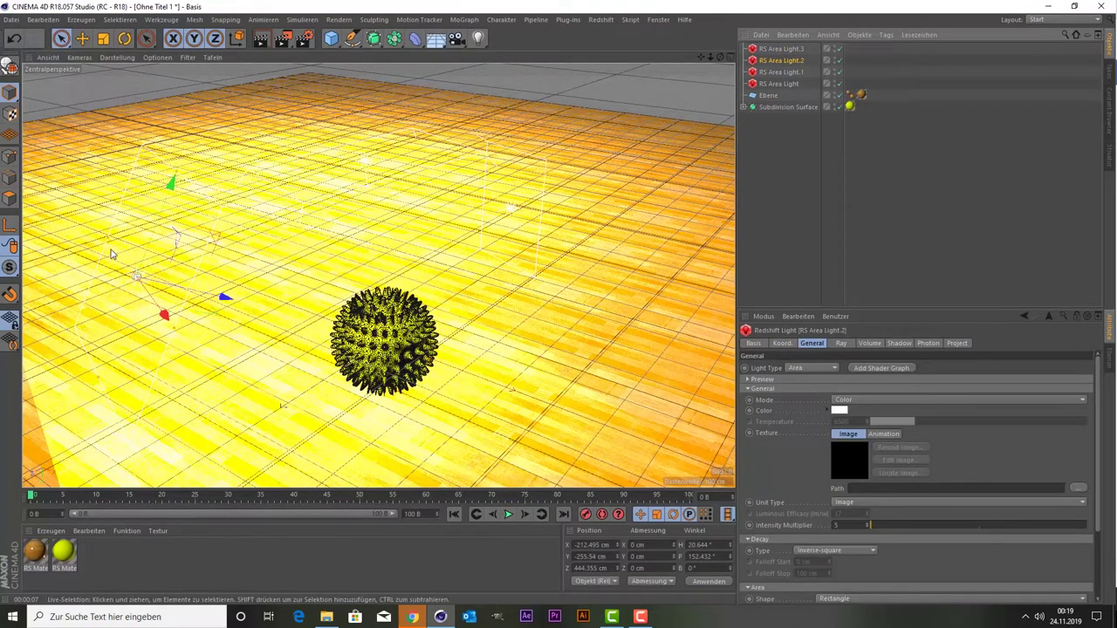
left_click(768, 94, "ctrl")
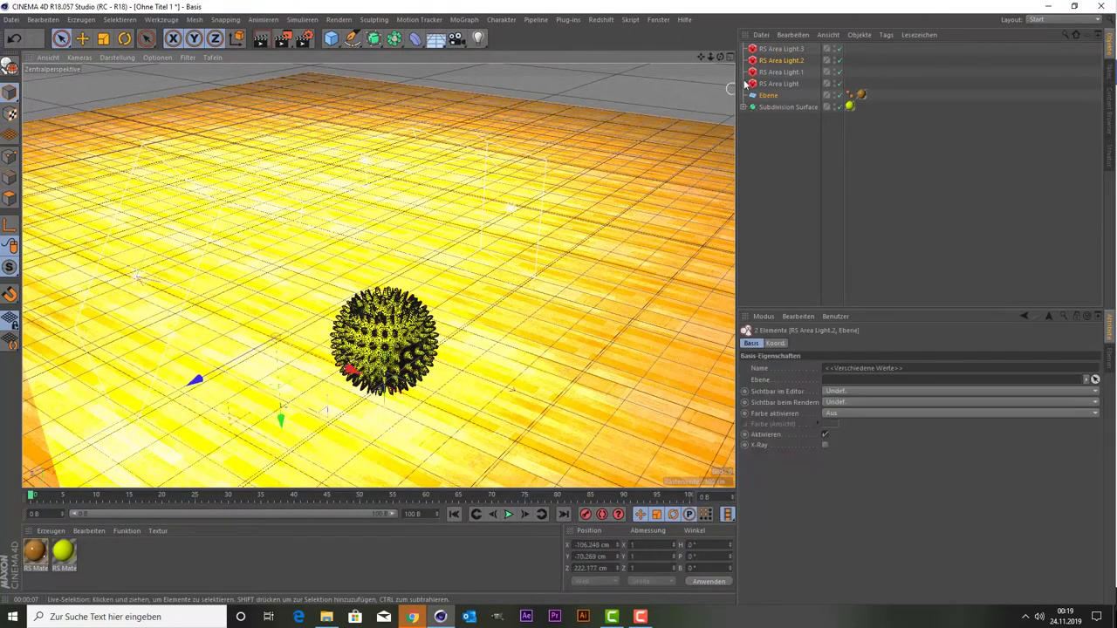
left_click(792, 61)
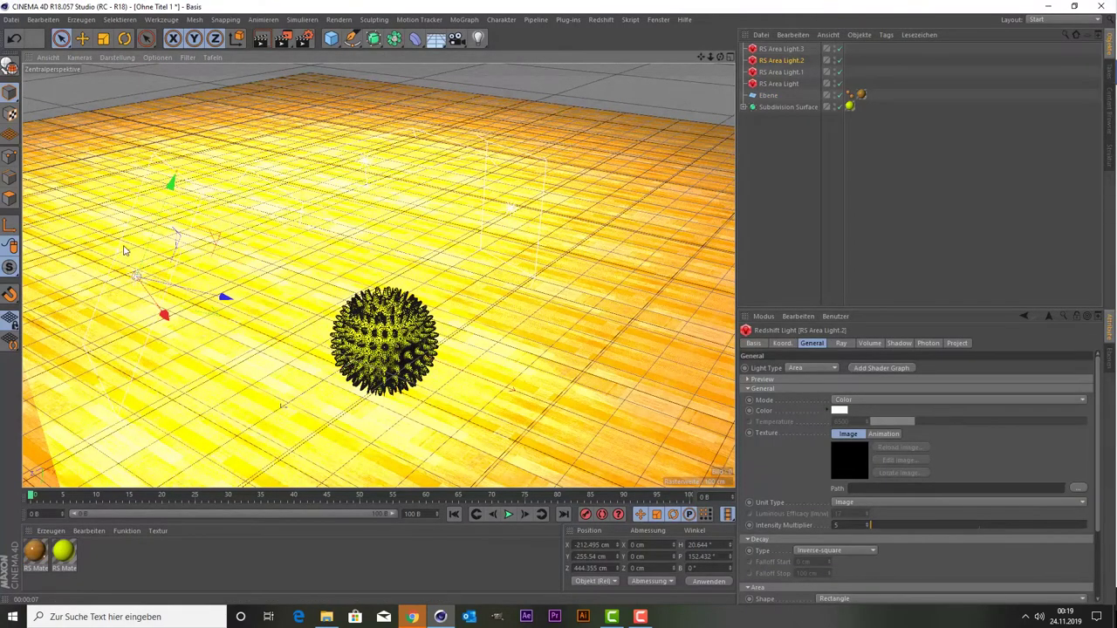
Zoom and tilt the view to frame the spiky ball, render it, then select the Ebene floor.
scroll(124, 250, "up", 3)
scroll(124, 250, "up", 3)
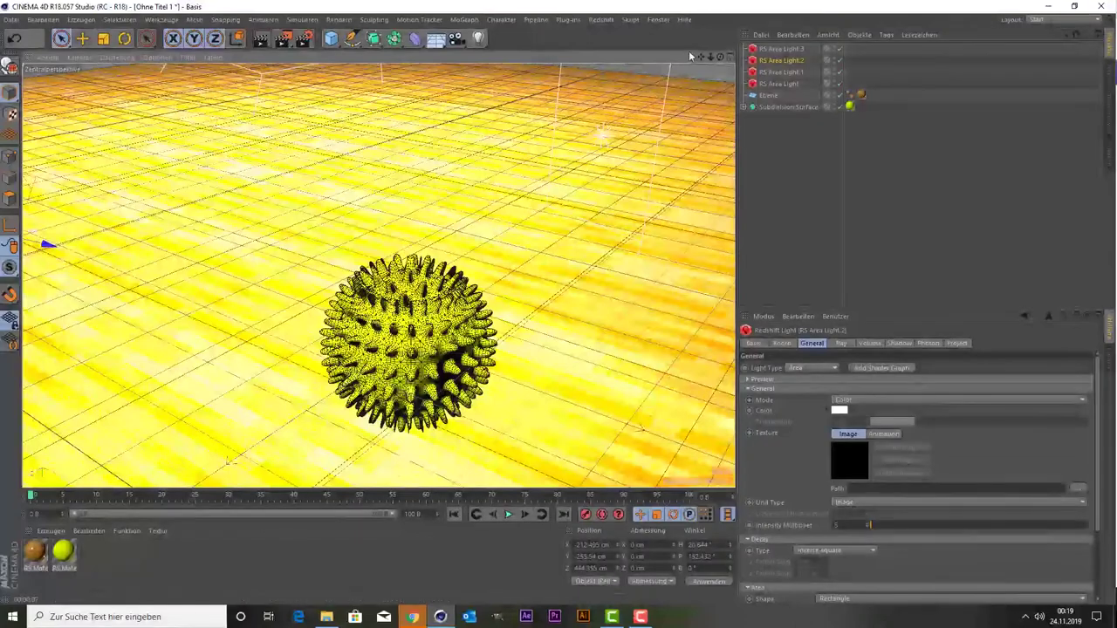
left_click_drag(700, 56, 700, 27)
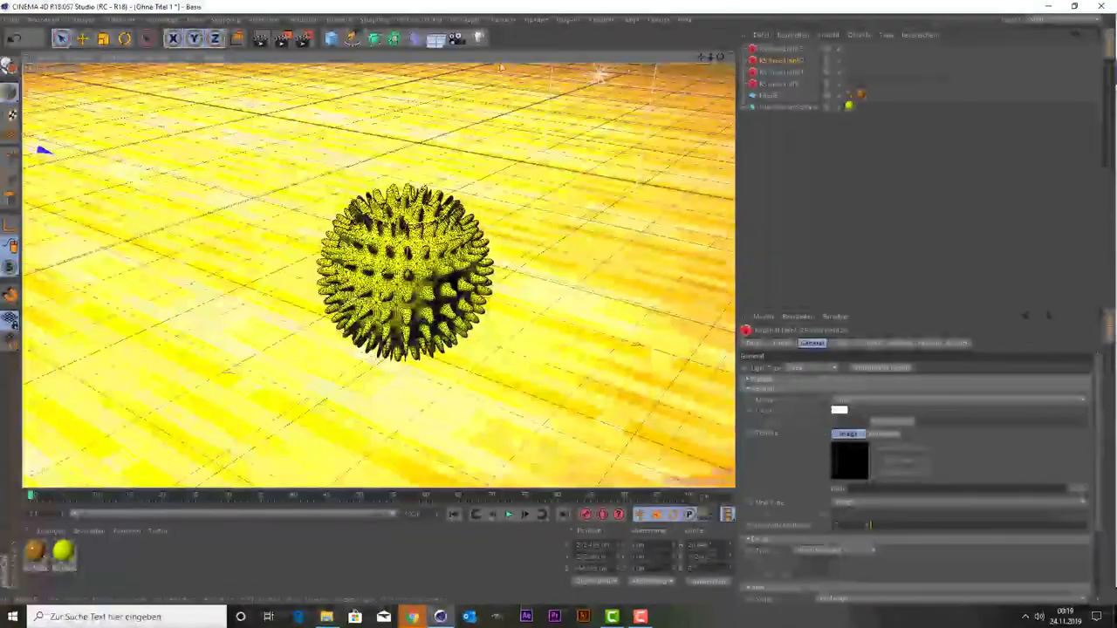
left_click(270, 40)
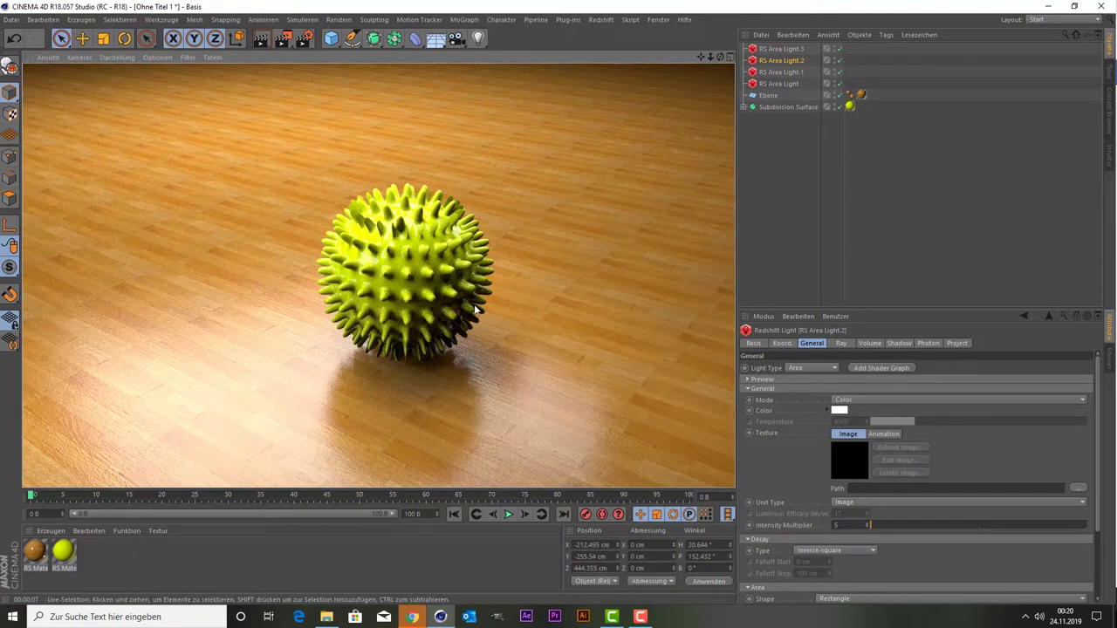
left_click(672, 232)
Copy and paste an RS Area Light to create RS Area Light.4.
mouse_move(710, 56)
left_mouse_down()
mouse_move(717, 41)
mouse_move(661, 99)
left_mouse_up()
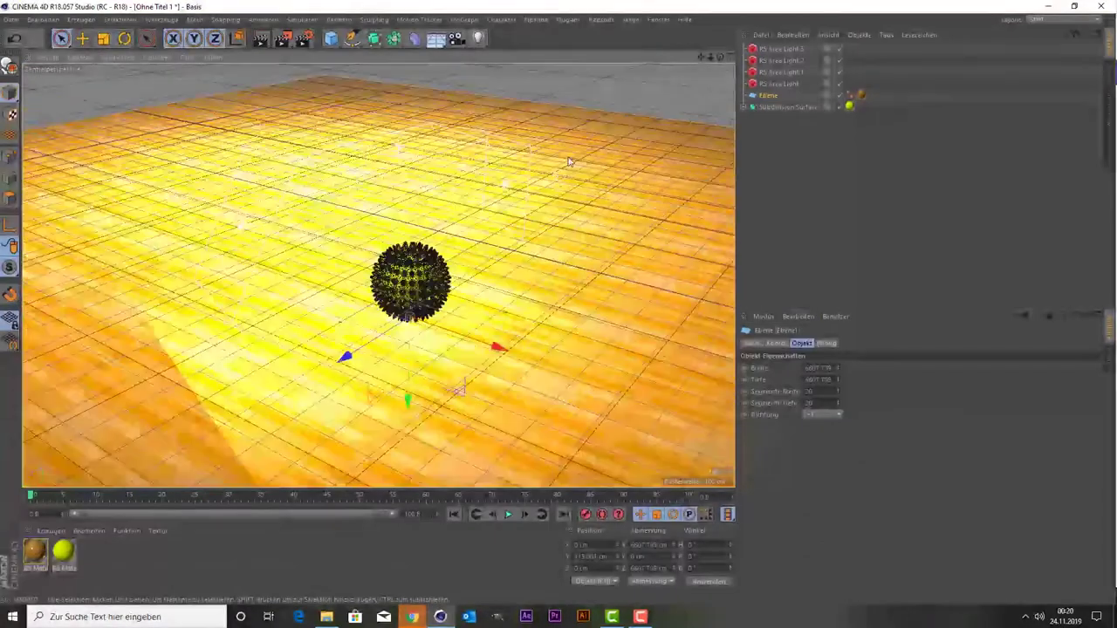
left_click(782, 50)
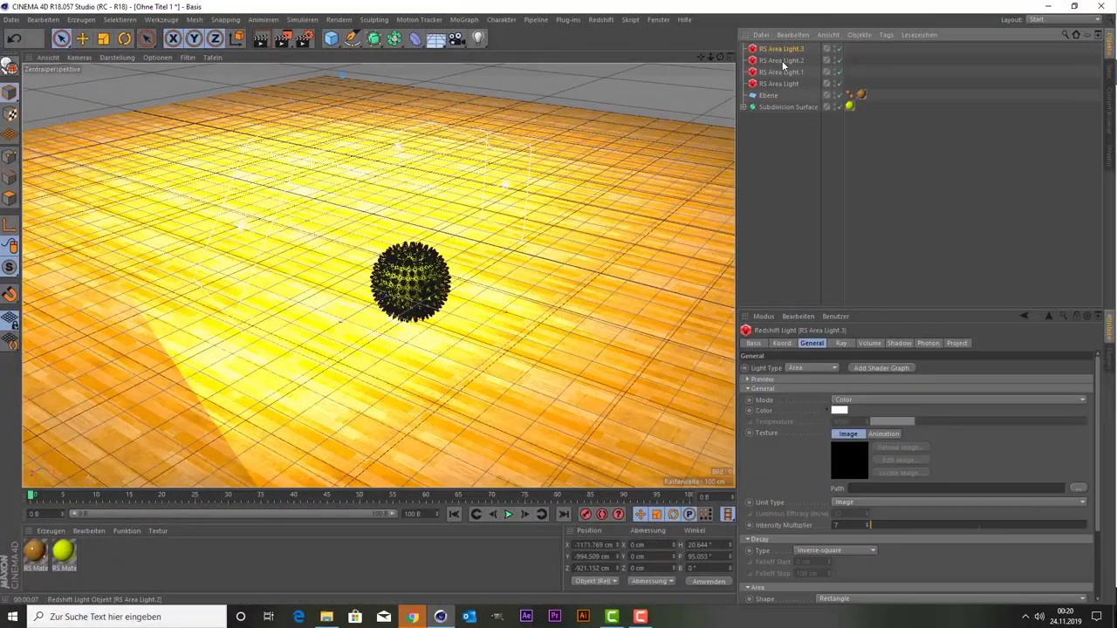
left_click(781, 72)
left_click(780, 81)
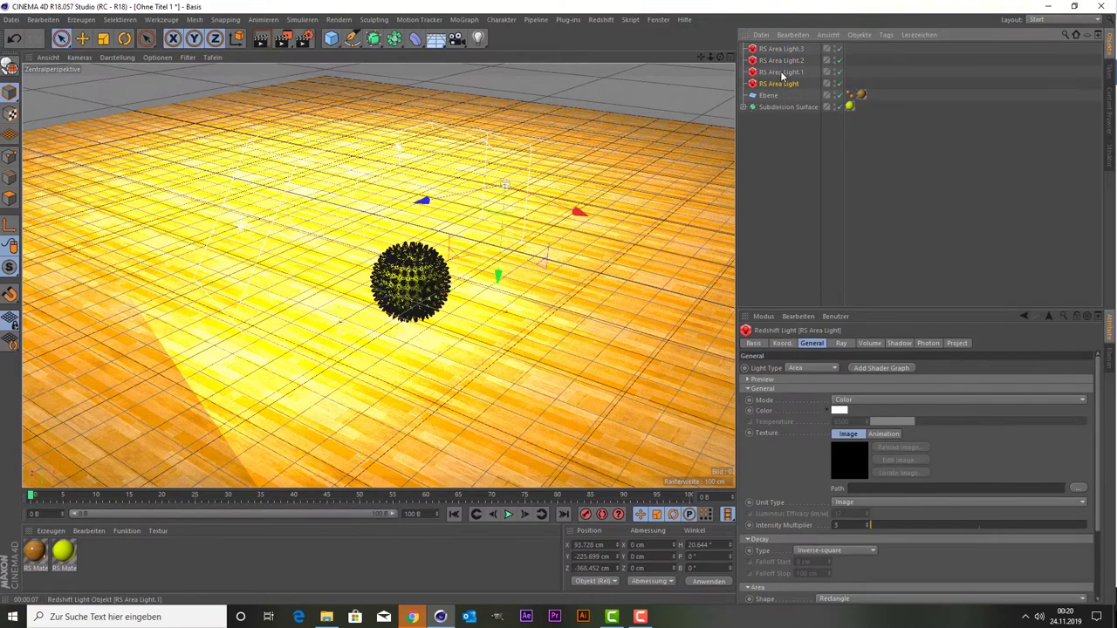
key("ctrl+c")
key("ctrl+v")
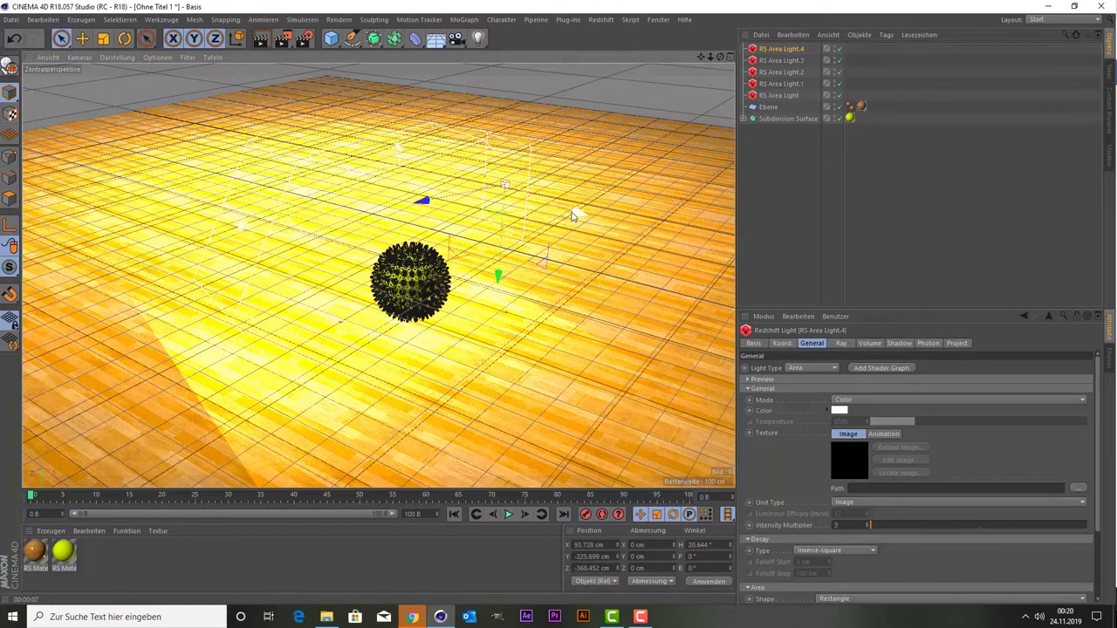
Position RS Area Light.4 right of the ball and rotate it to aim down at the ball.
left_click_drag(573, 216, 649, 306)
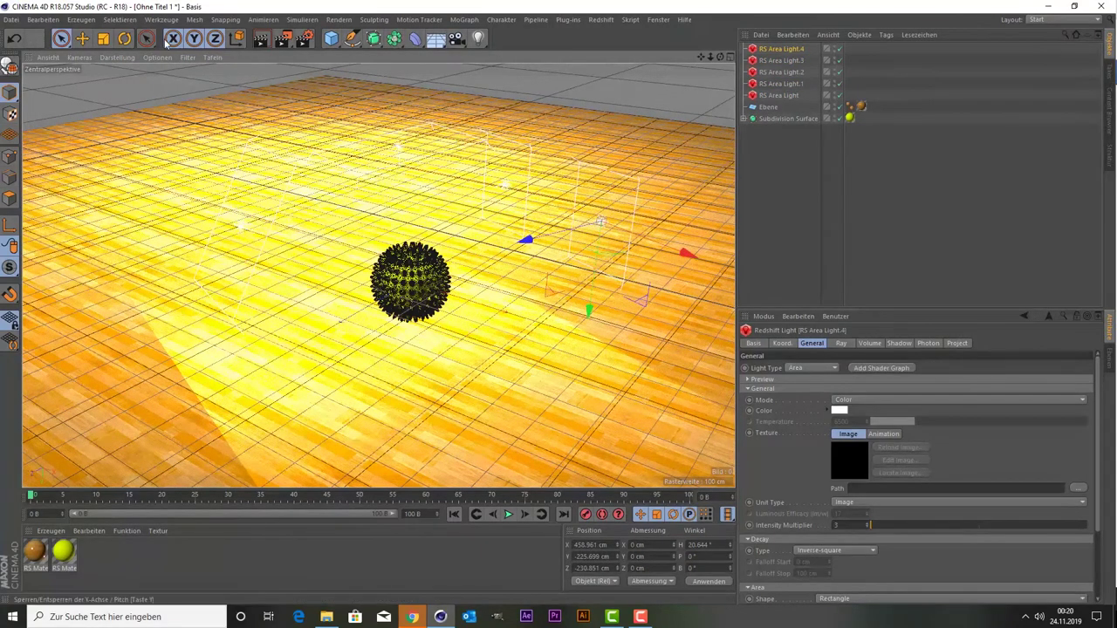
left_click(125, 38)
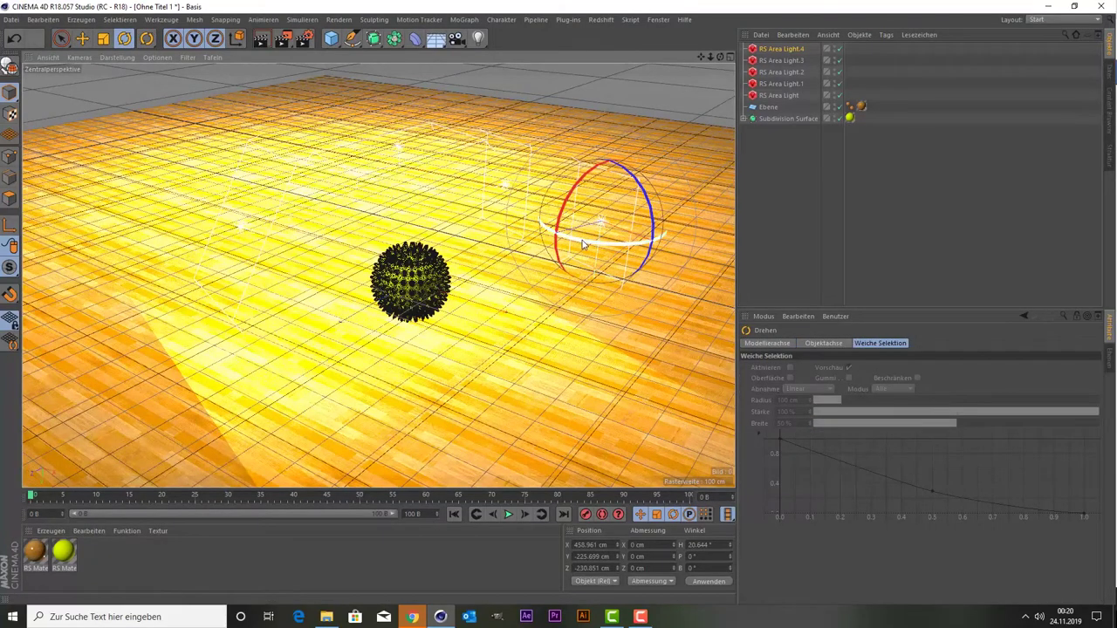
left_click_drag(583, 244, 610, 245)
key("space")
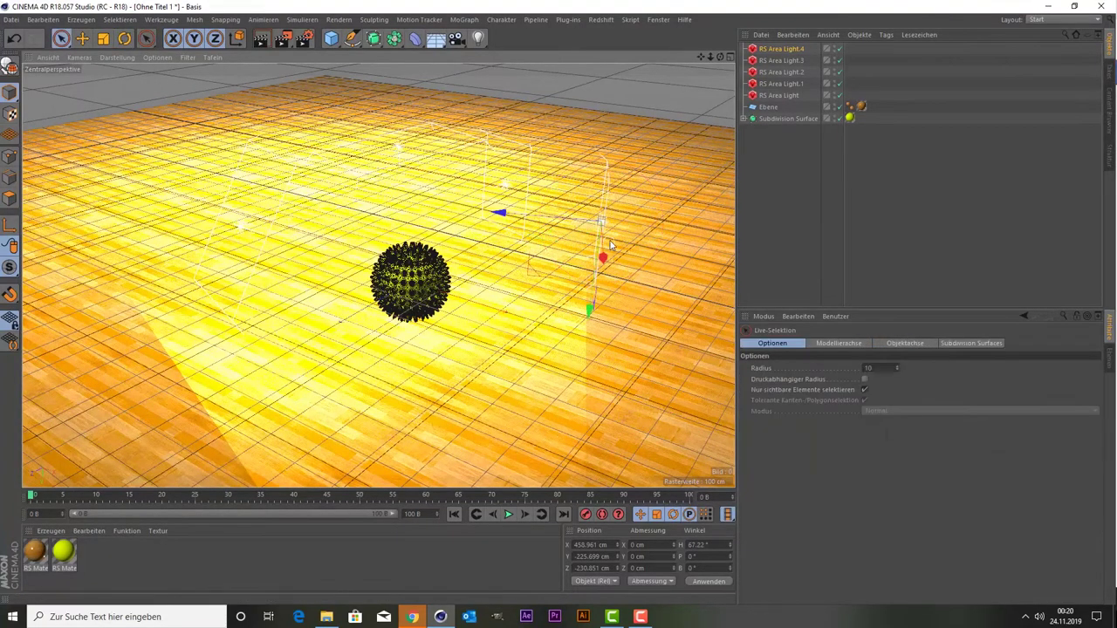
mouse_move(559, 229)
left_mouse_down()
mouse_move(523, 225)
mouse_move(575, 245)
left_mouse_up()
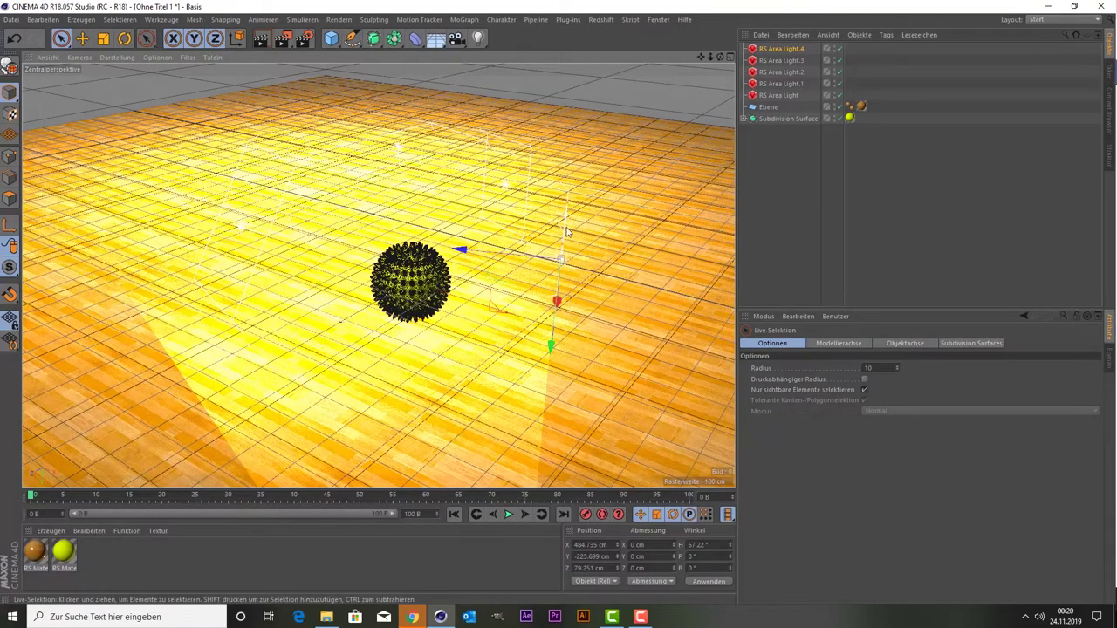
left_click_drag(550, 346, 559, 272)
key("r")
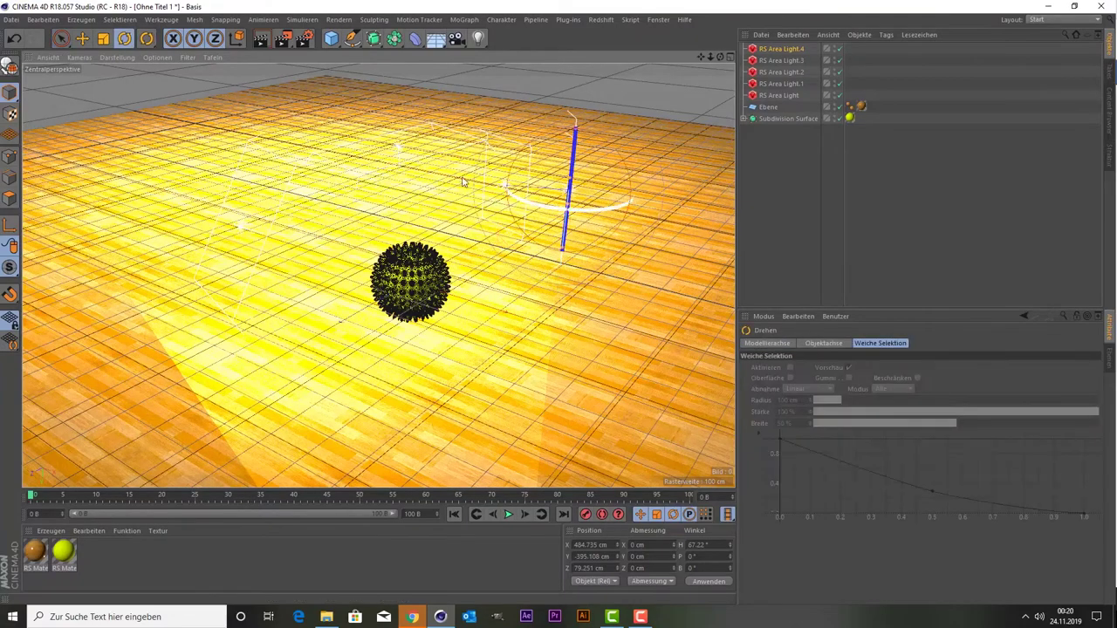
left_click_drag(596, 251, 602, 219)
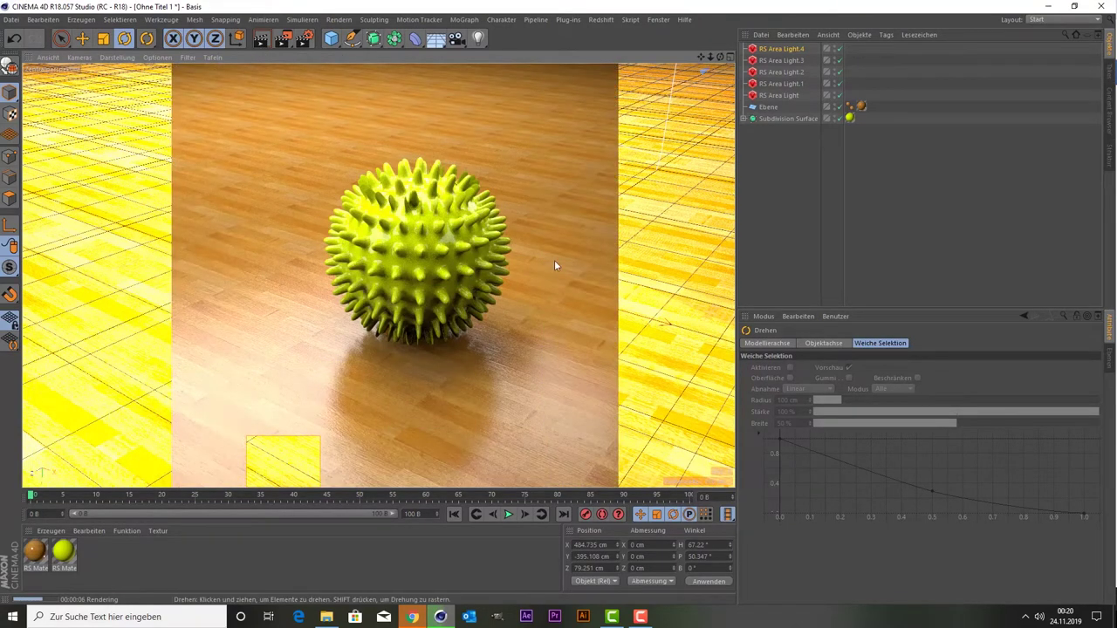
left_click(768, 118)
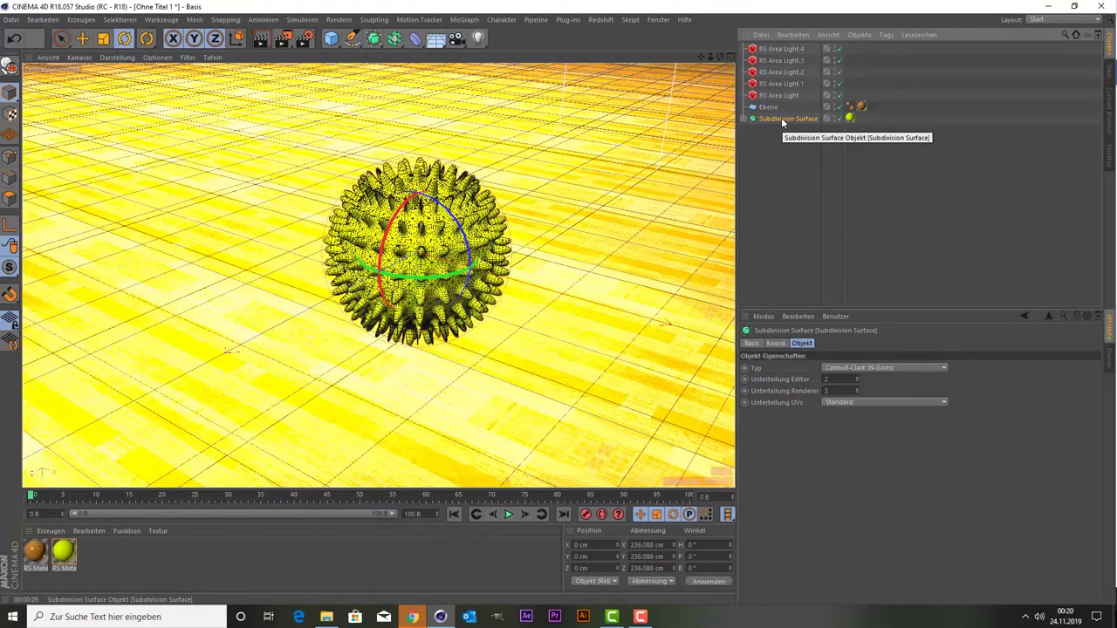
Paste a copy of the spiky ball and move it to the left of the original.
key("ctrl+v")
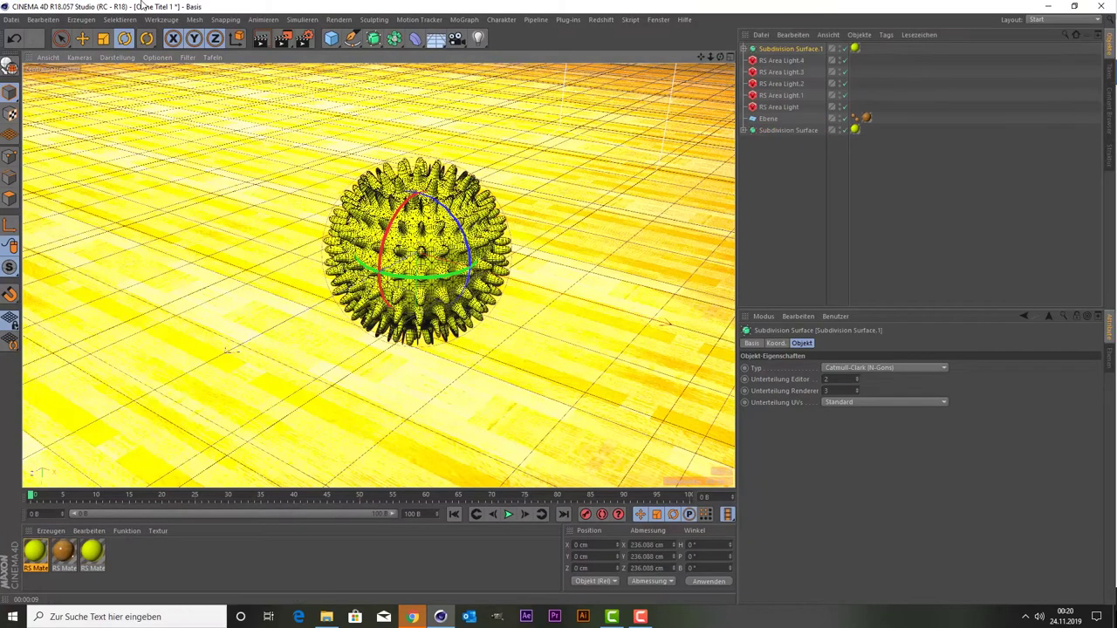
left_click(61, 38)
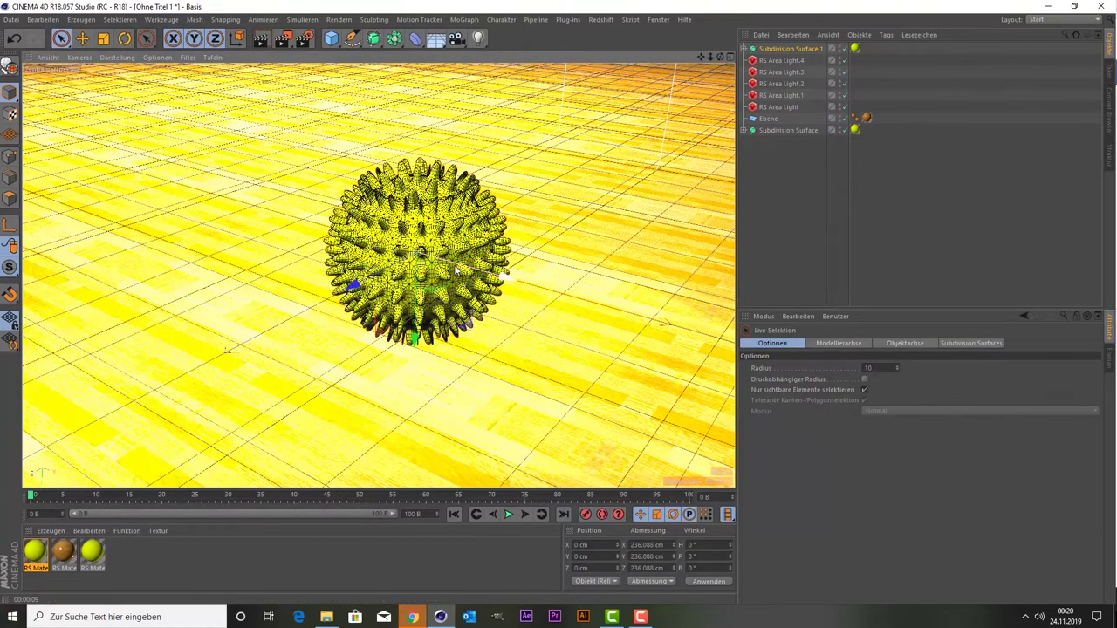
left_click_drag(460, 263, 240, 199)
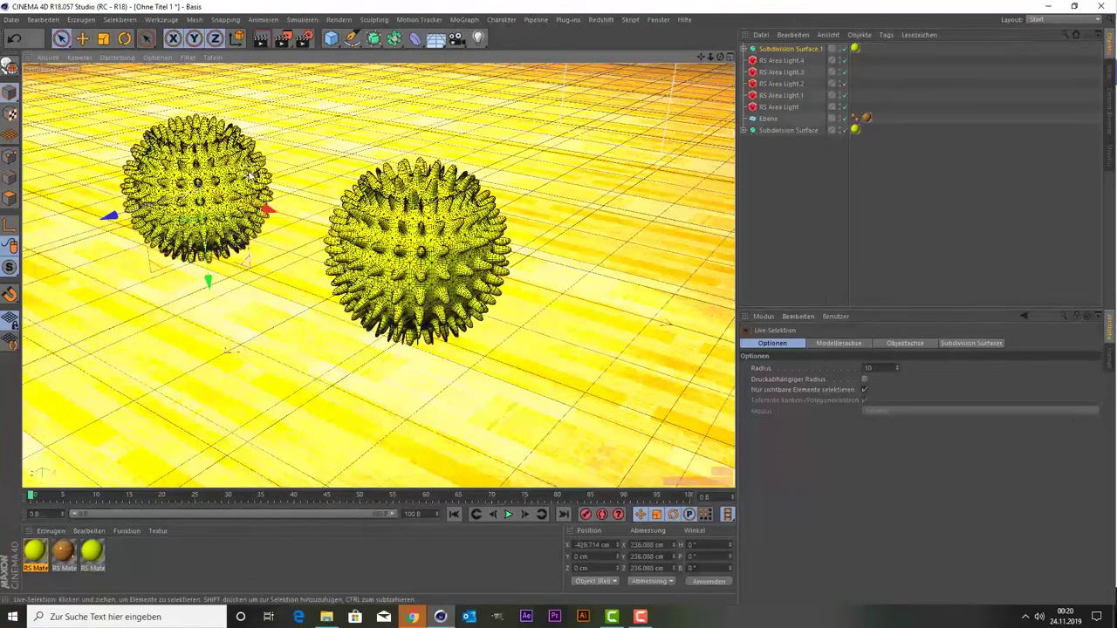
Drag out a third ball and place it right of and in front of the original.
left_click_drag(109, 216, 450, 131, "ctrl")
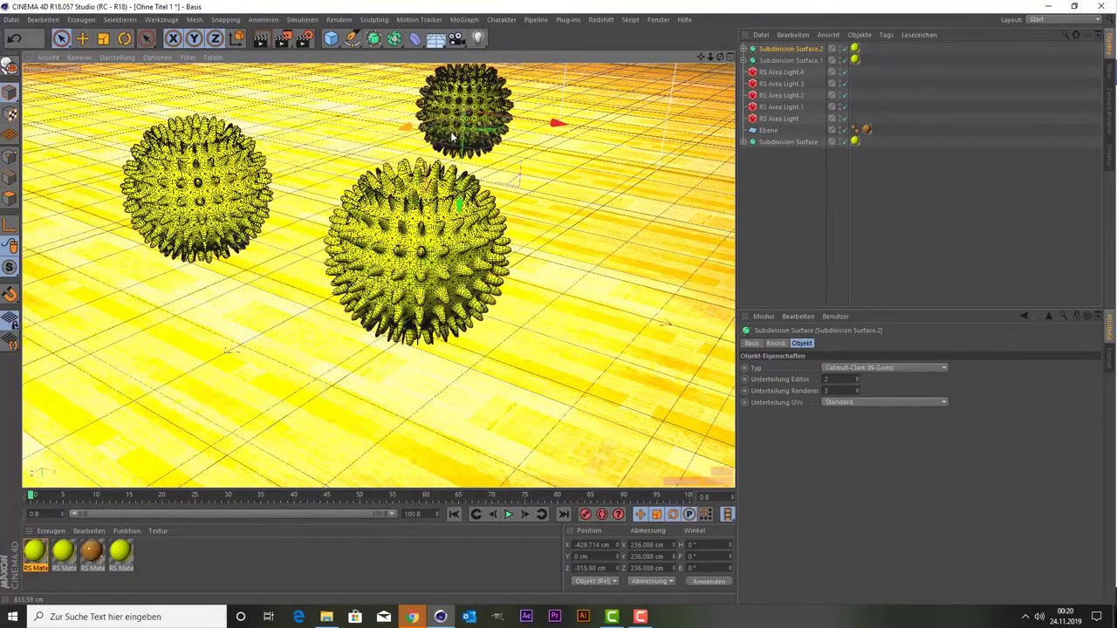
left_click_drag(527, 131, 724, 159)
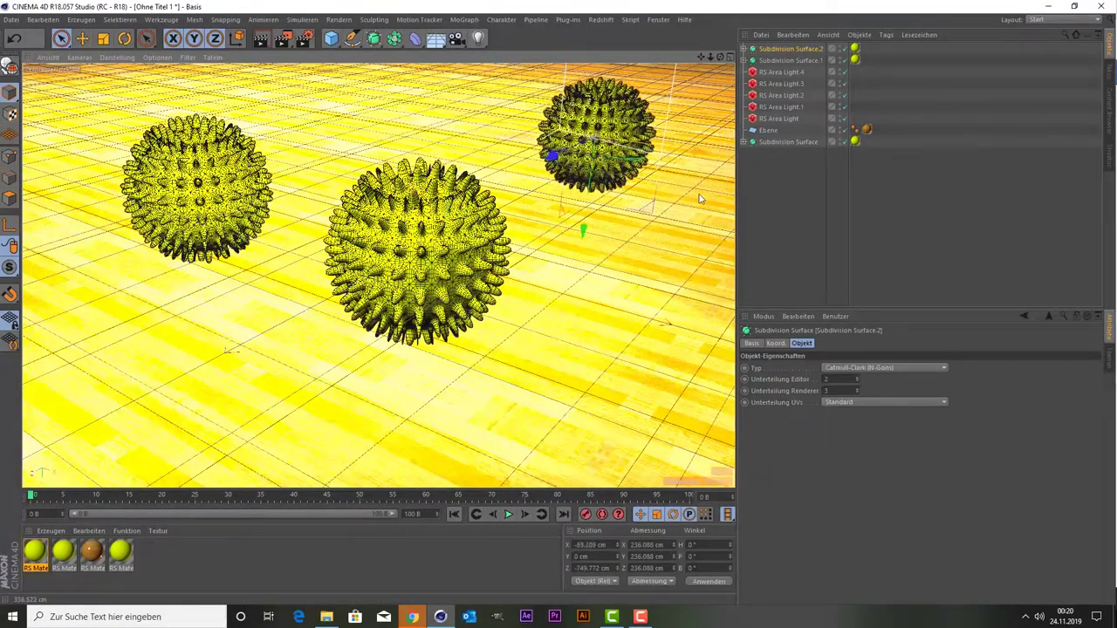
left_click_drag(633, 174, 644, 229)
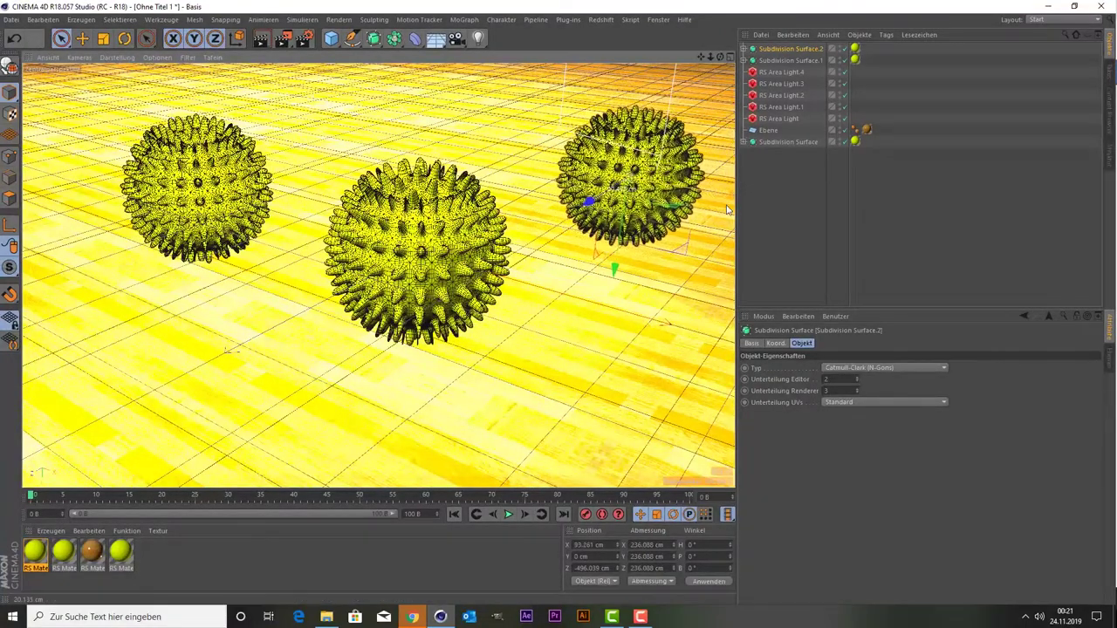
left_click_drag(714, 194, 733, 214)
left_click_drag(599, 203, 590, 251)
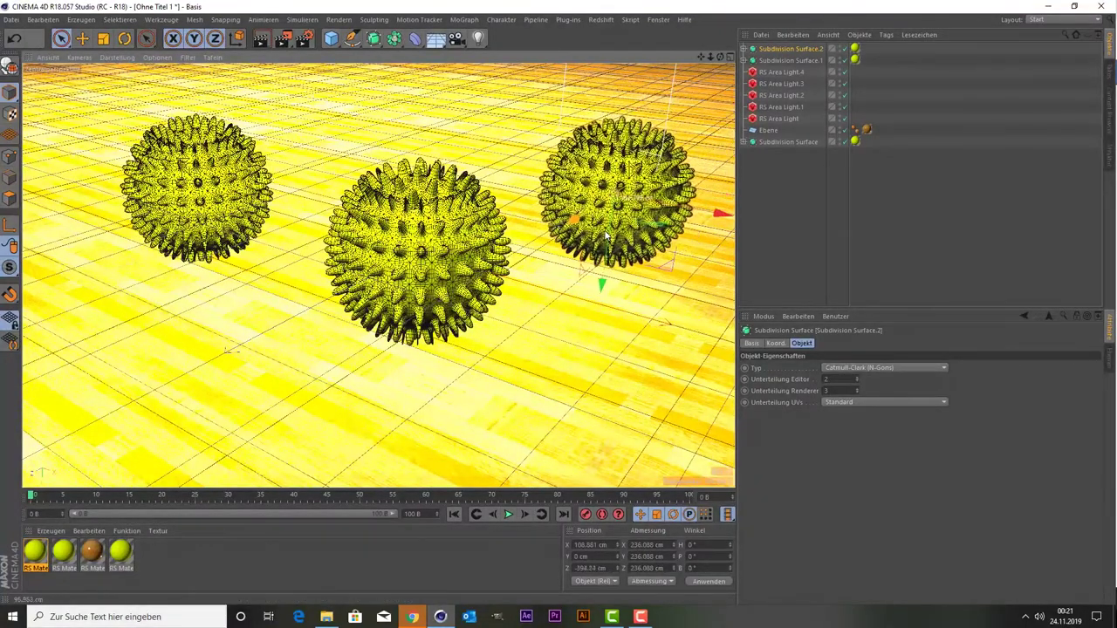
left_click_drag(697, 229, 705, 242)
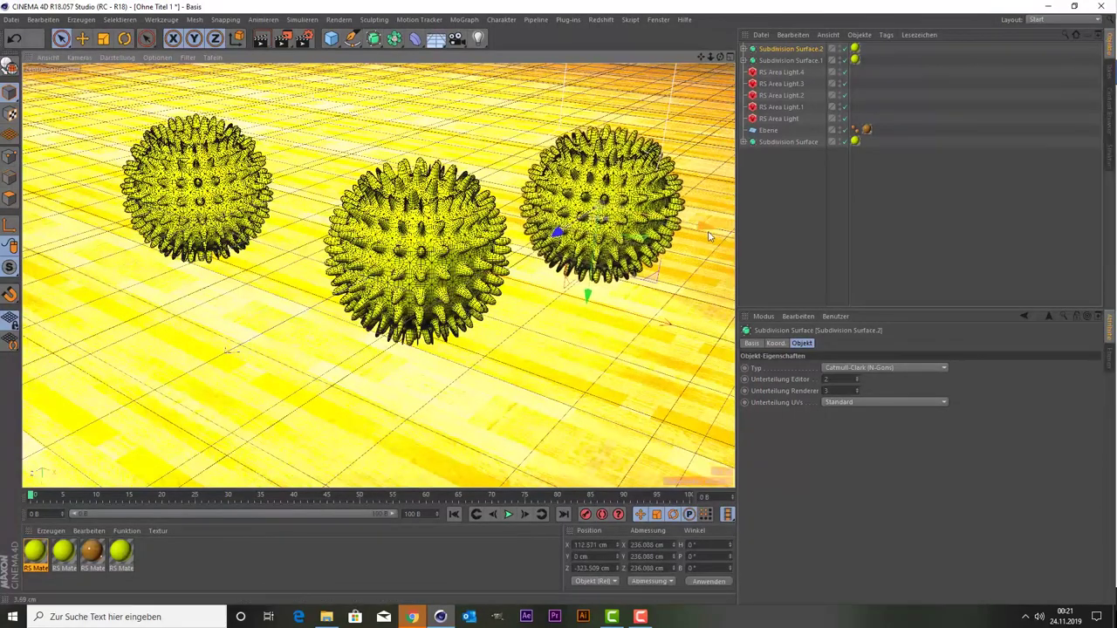
Change the first ball material's diffuse colour to red.
double_click(38, 554)
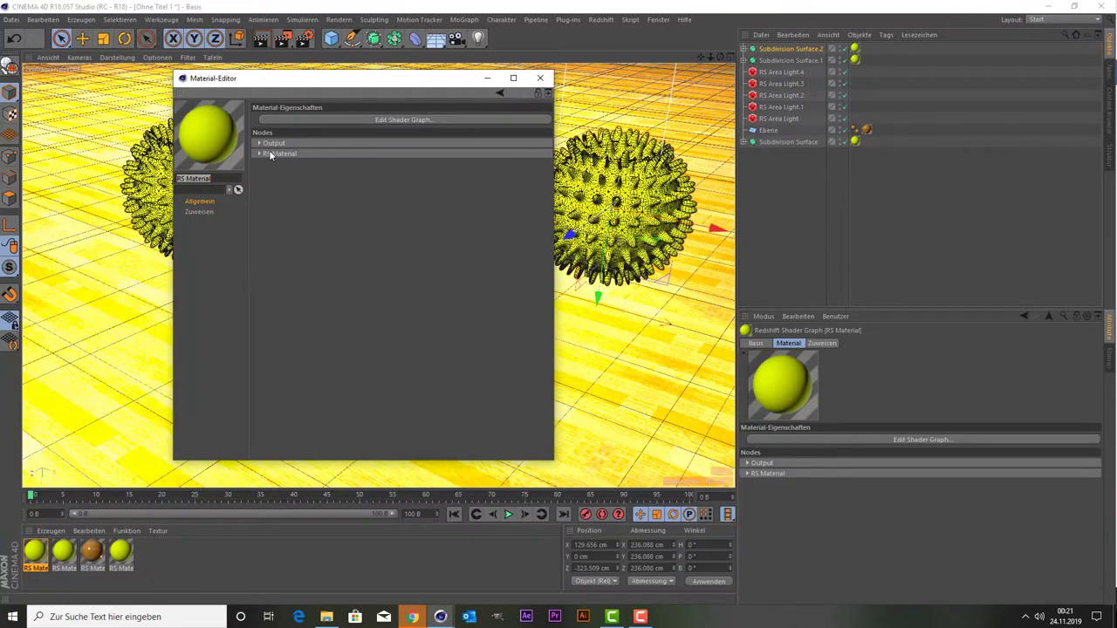
left_click(259, 154)
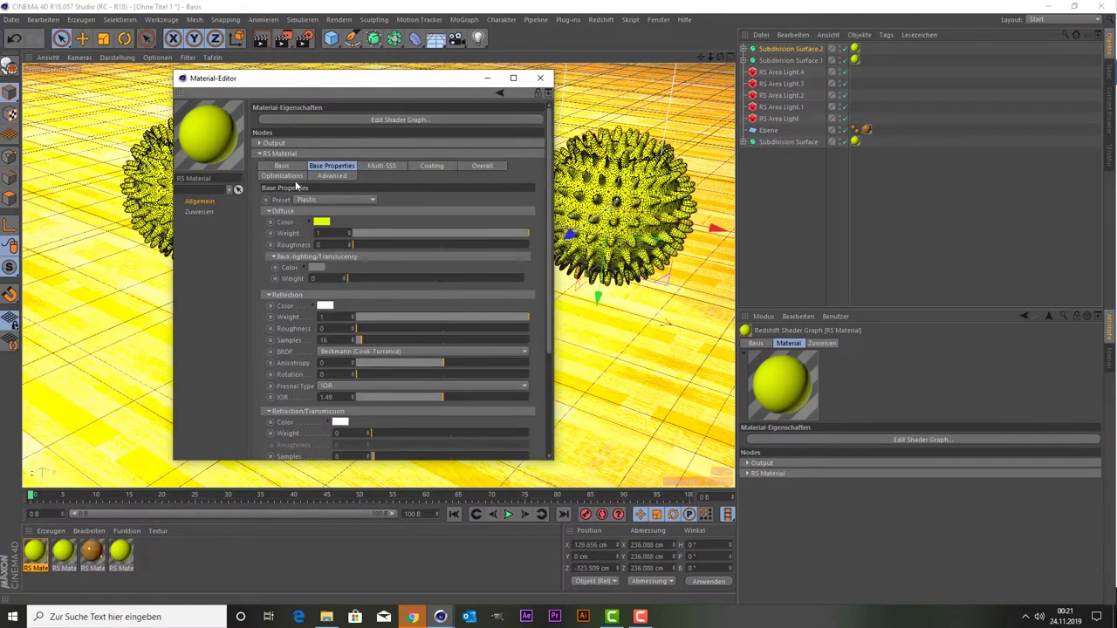
left_click(322, 223)
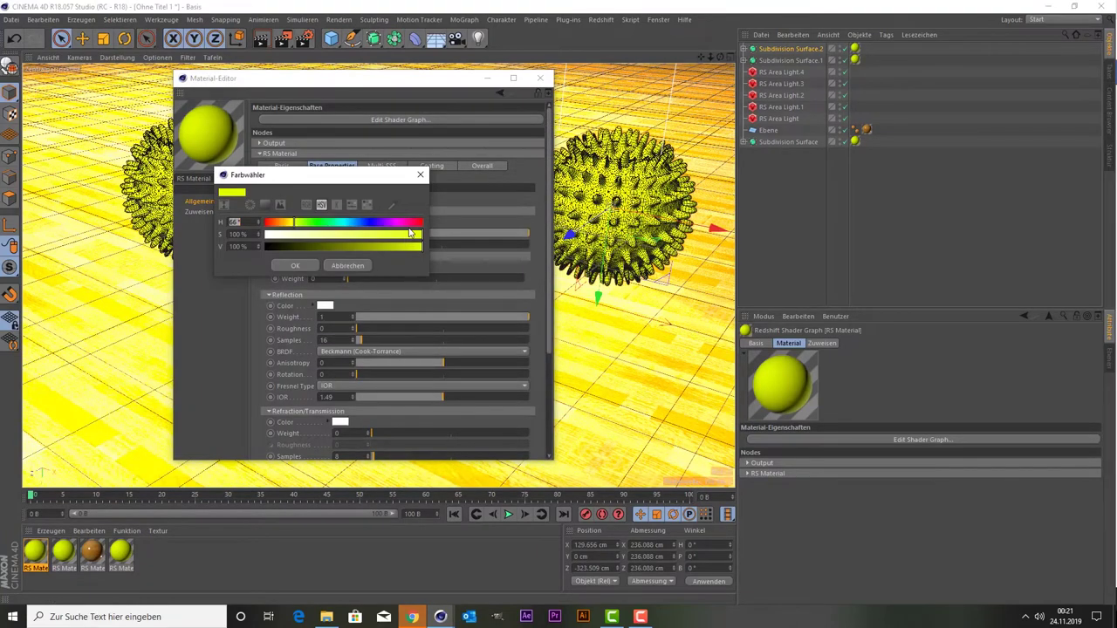
left_click(421, 222)
left_click(298, 266)
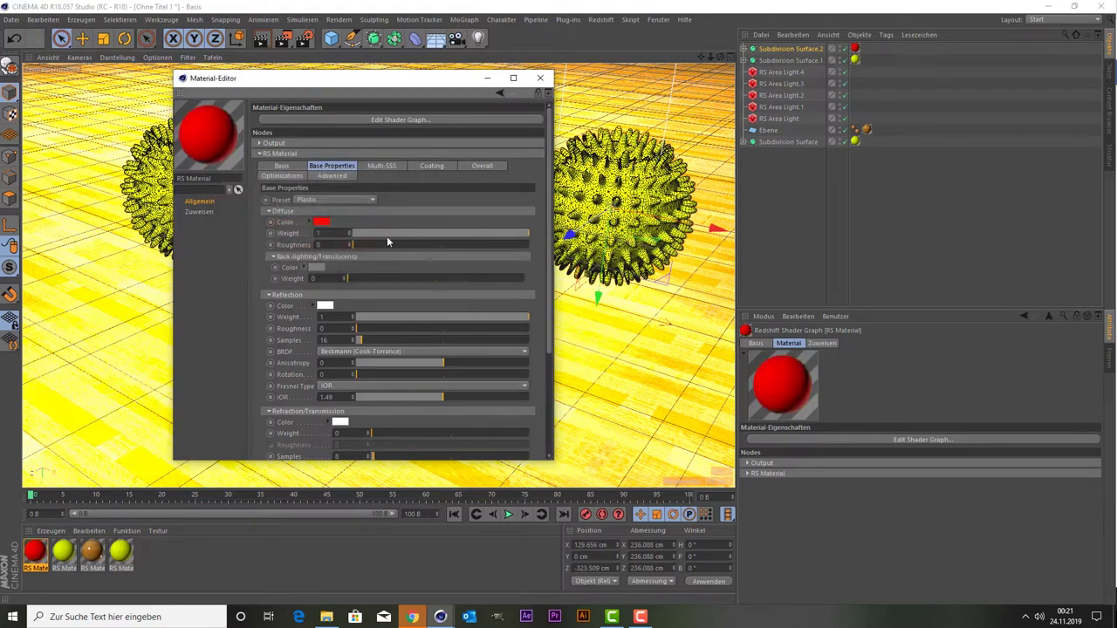
left_click(539, 77)
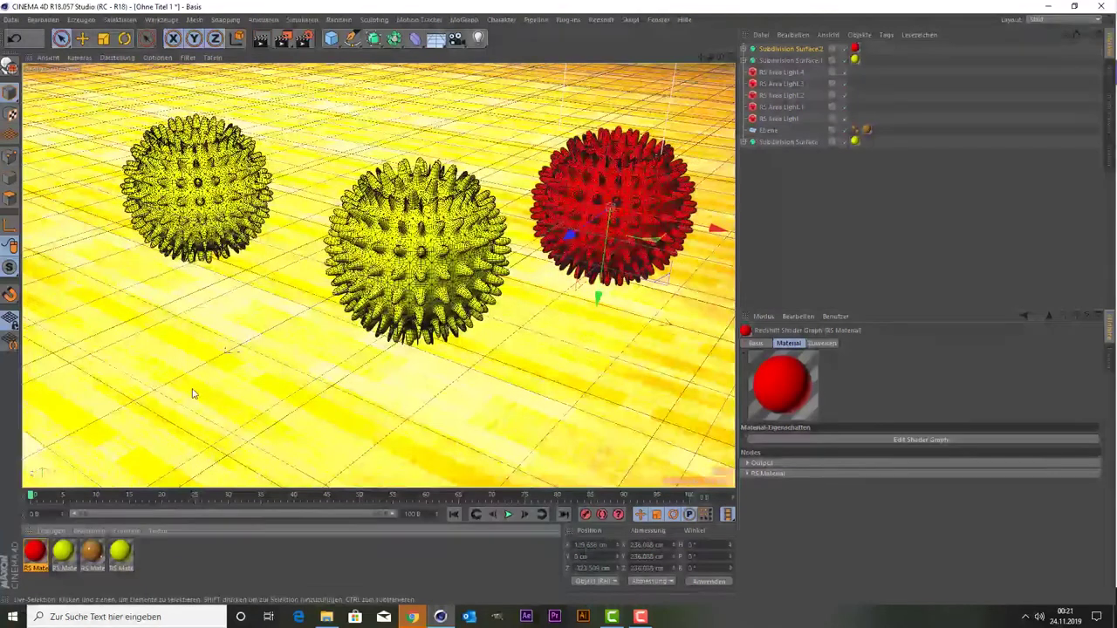
Shift the second yellow material's diffuse hue to blue, about 204°.
double_click(63, 552)
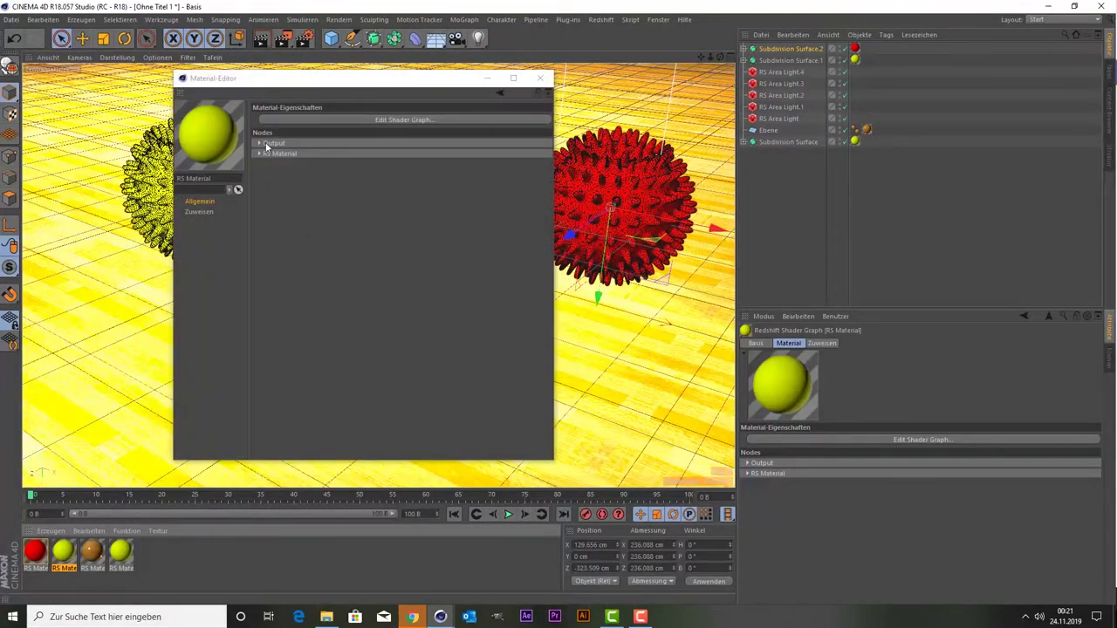
left_click(265, 157)
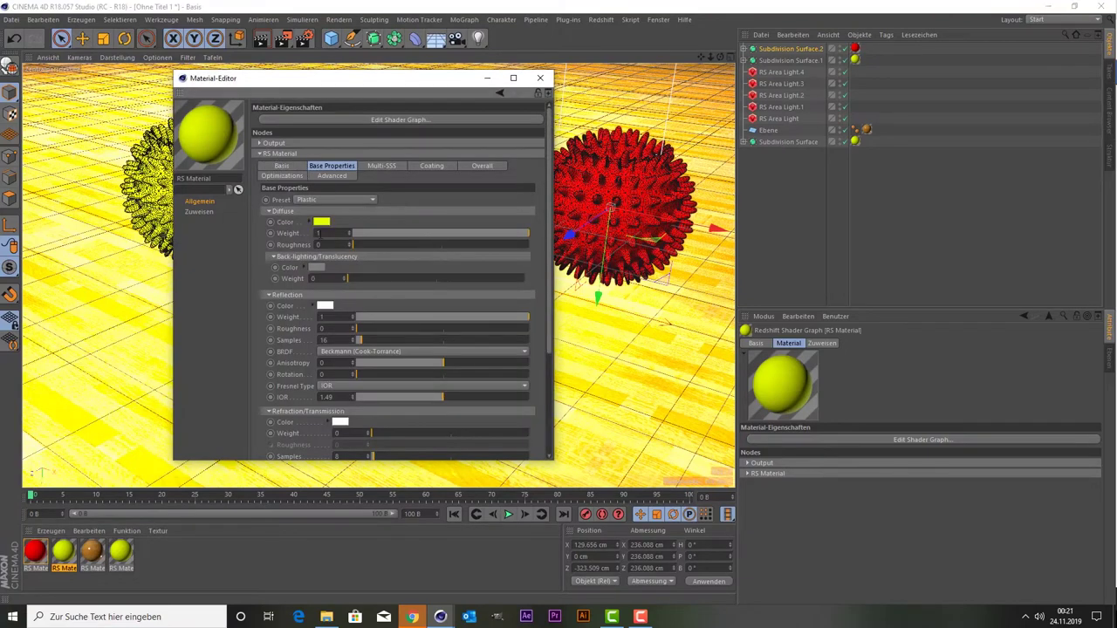
left_click(323, 224)
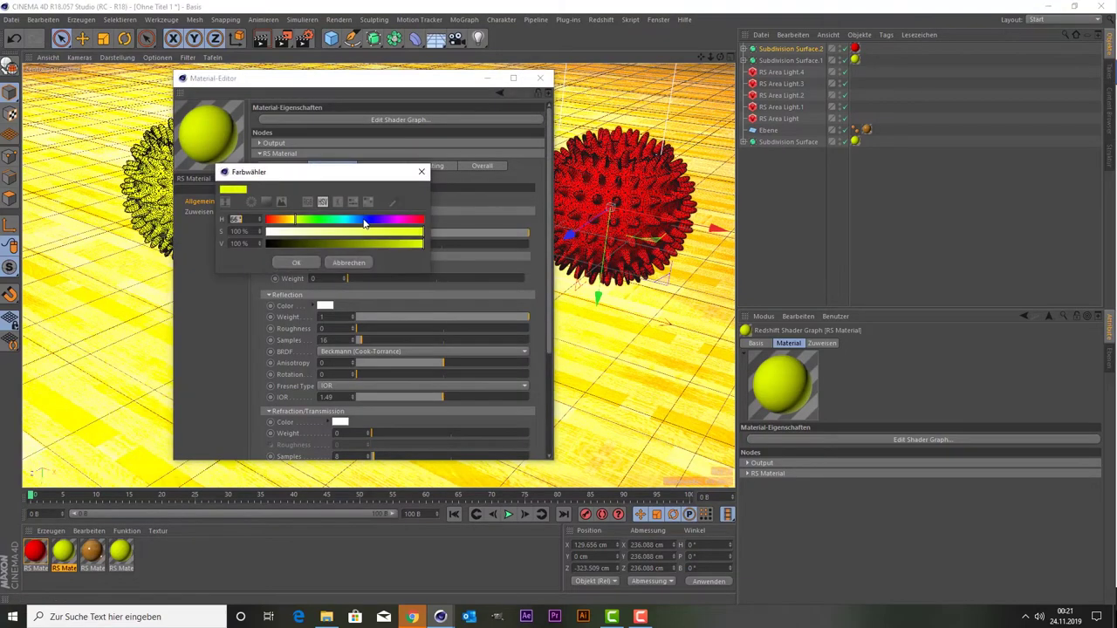
left_click_drag(365, 224, 355, 224)
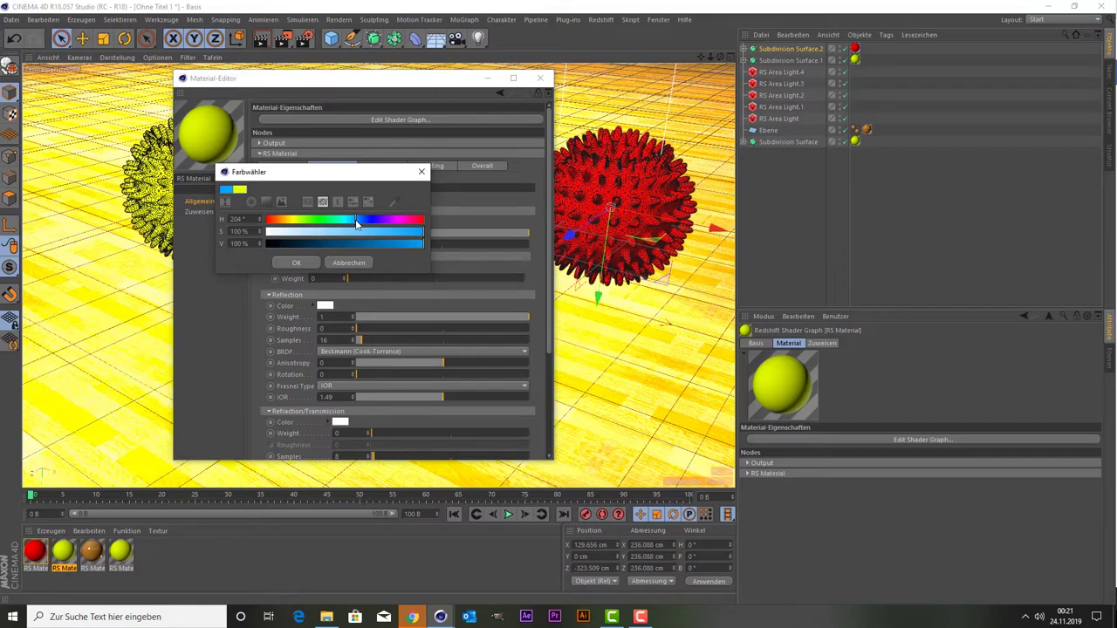
left_click(297, 262)
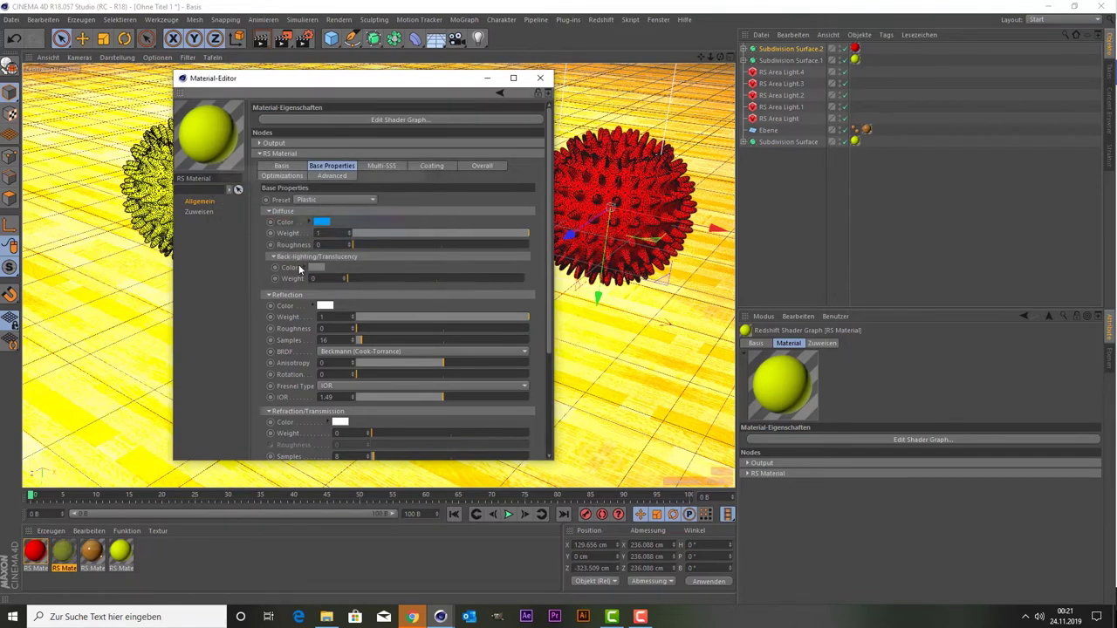
left_click(538, 79)
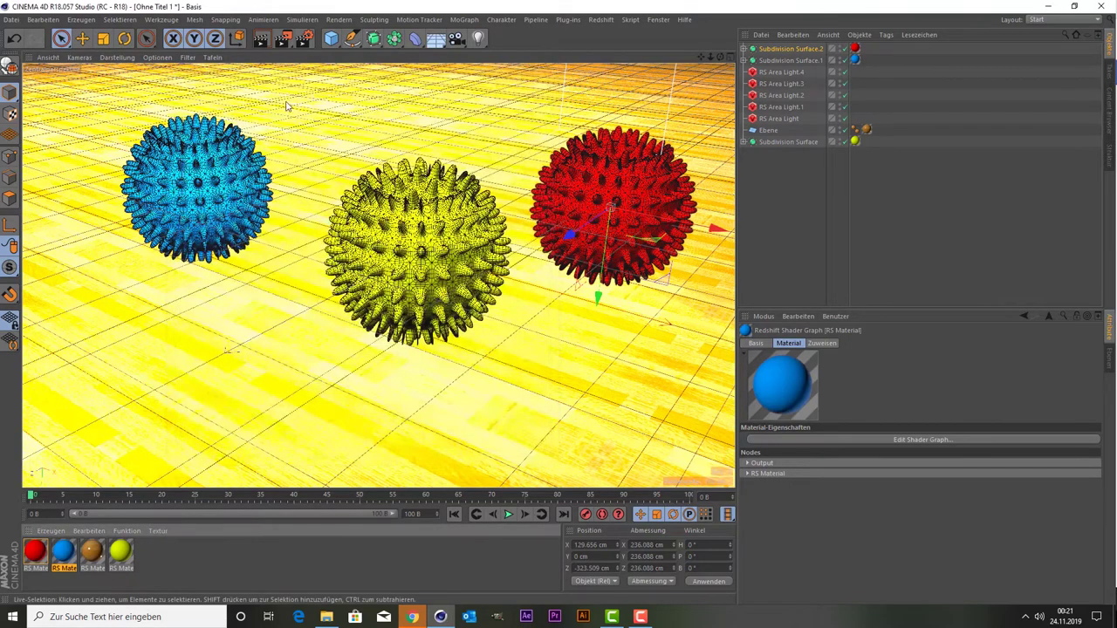
Start an interactive render, then open the red material and expand its RS Material parameters.
left_click(263, 41)
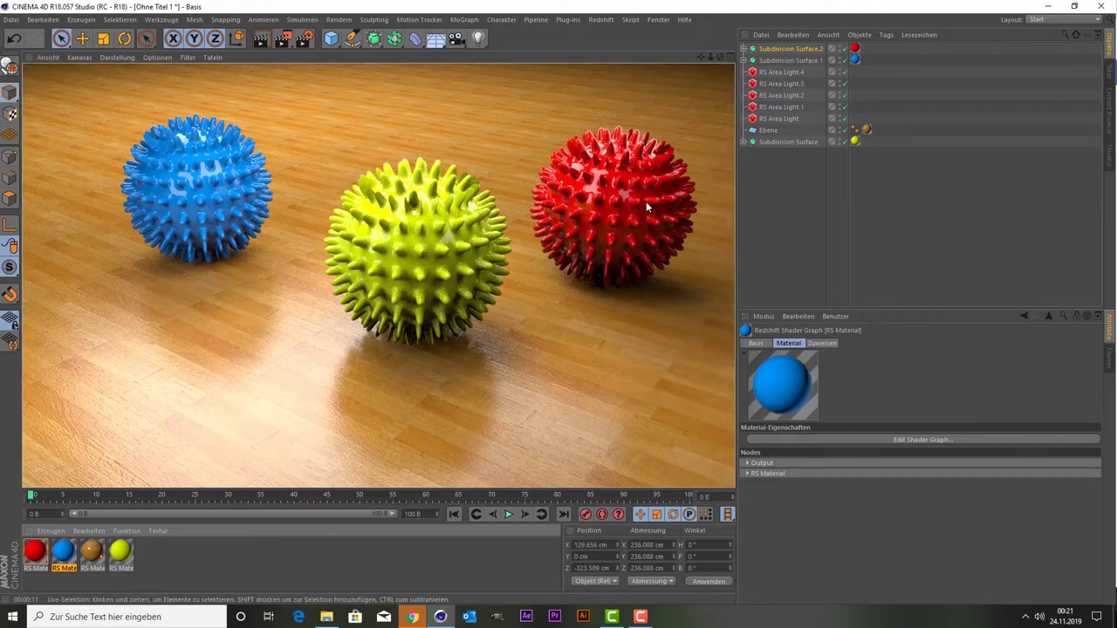
left_click(37, 552)
double_click(37, 552)
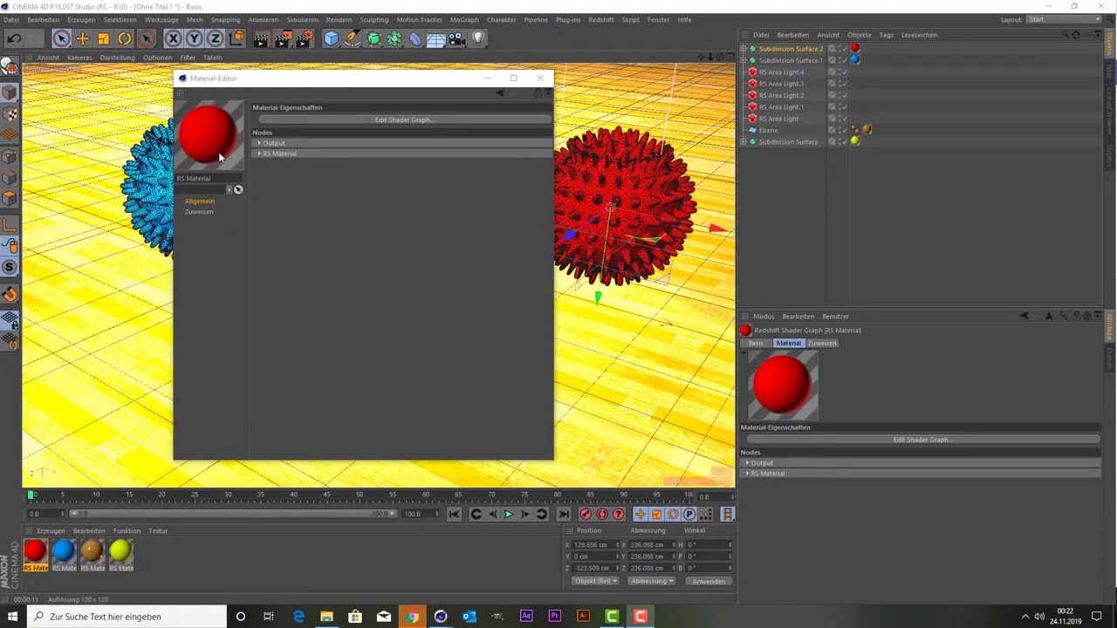
left_click(263, 153)
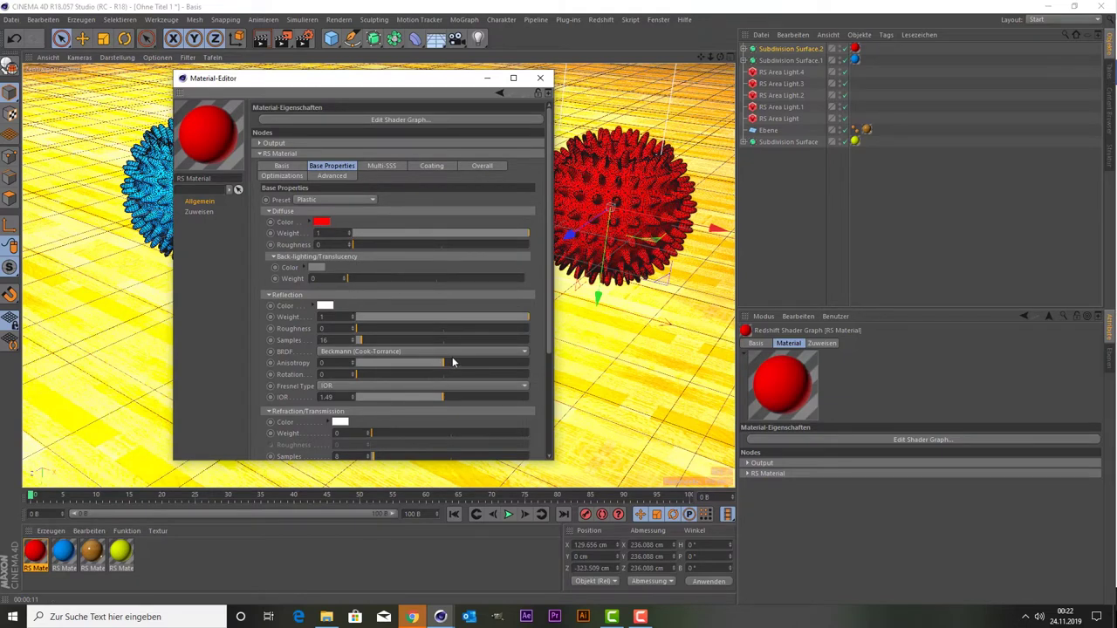
left_click(601, 19)
Open the Redshift RenderView, start rendering the three balls, and place the Material Editor beside it.
left_click(364, 80)
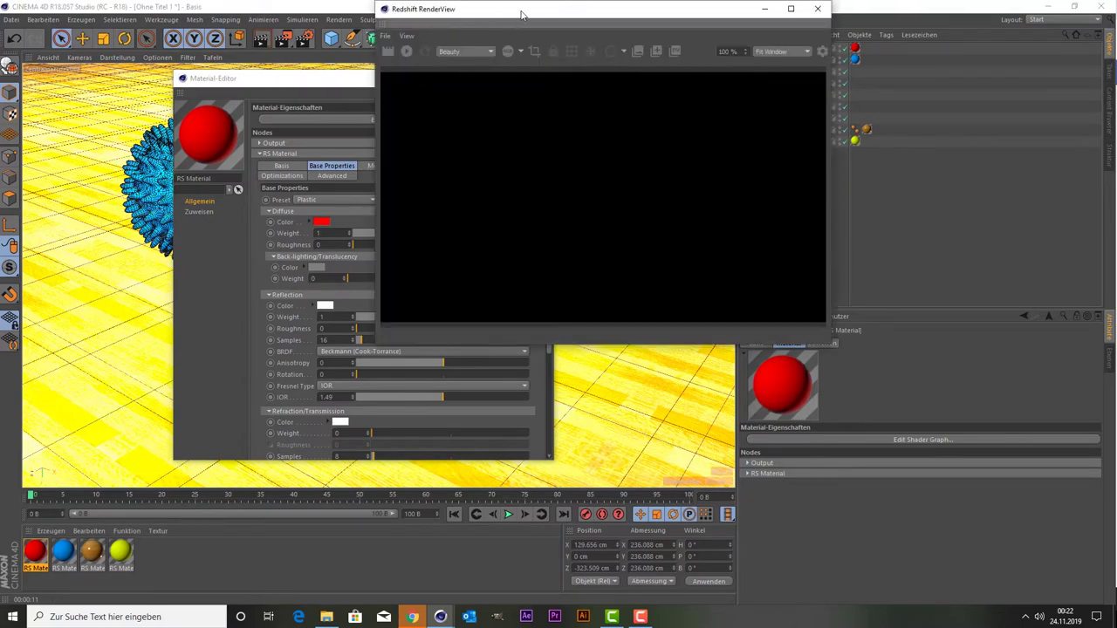
left_click_drag(469, 17, 120, 93)
left_click(71, 103)
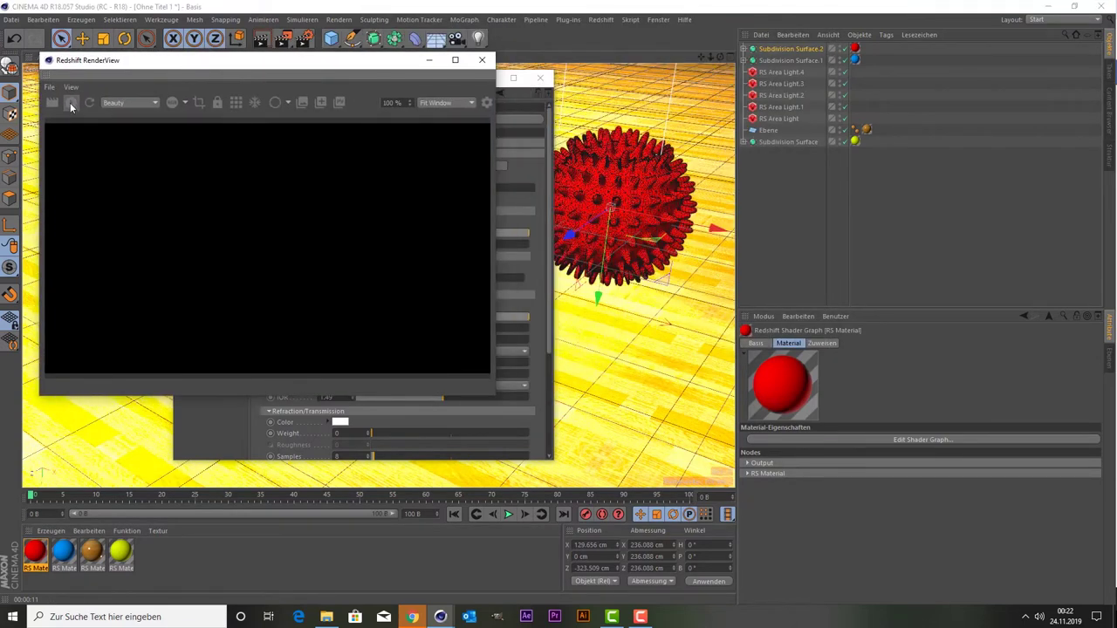
left_click_drag(256, 66, 211, 36)
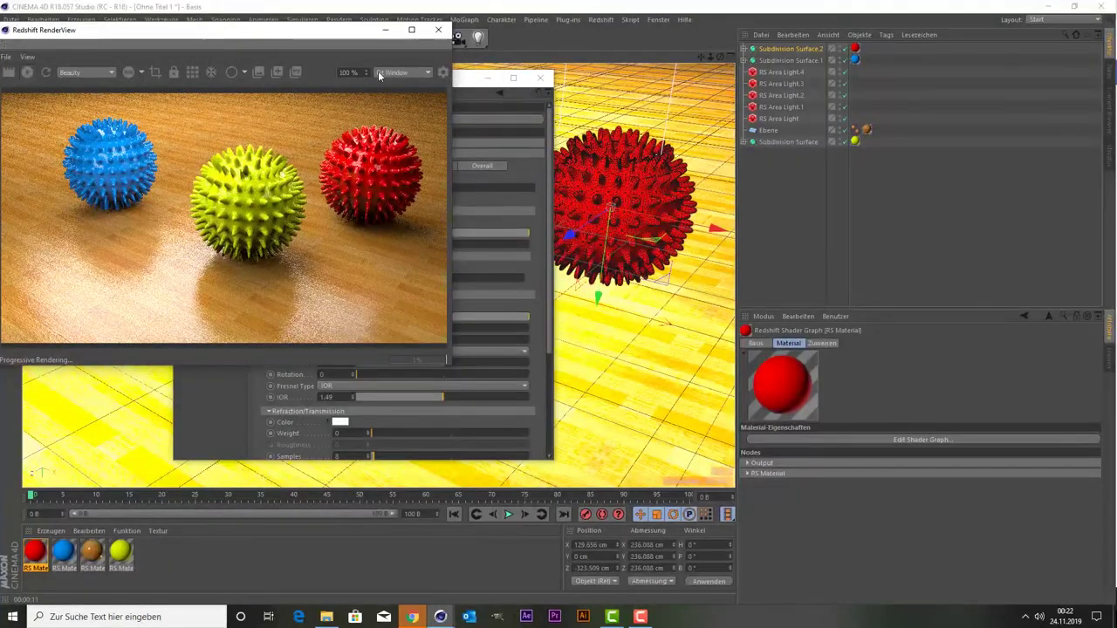
left_click(466, 92)
left_click_drag(500, 75, 807, 61)
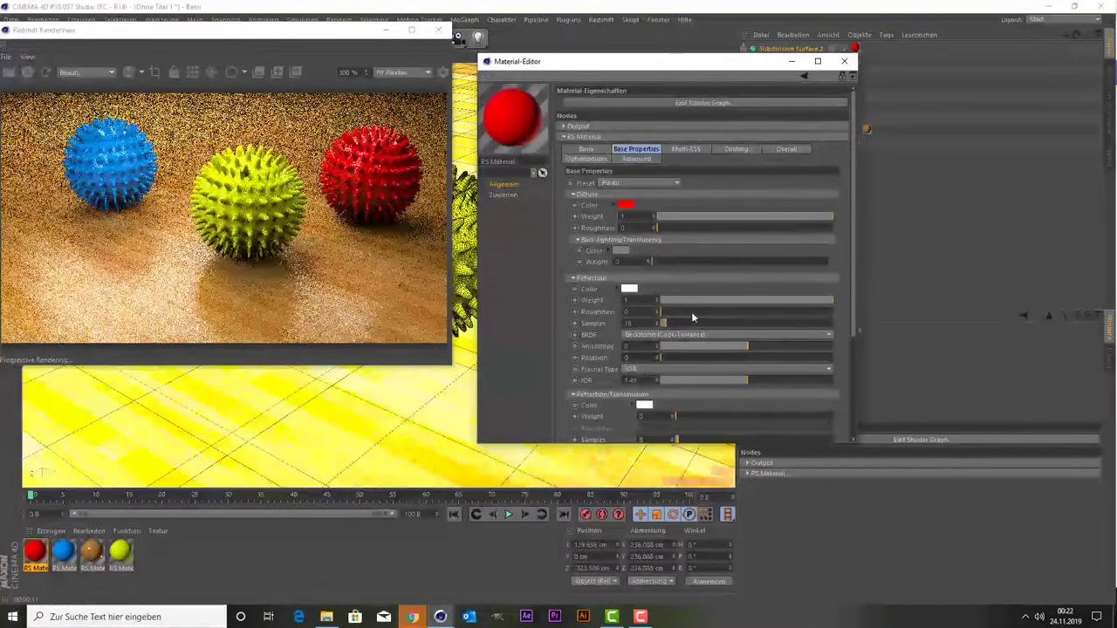
Try red reflection Anisotropy values 1, -1 and 0, settle on 1, and close the editor.
left_click(748, 346)
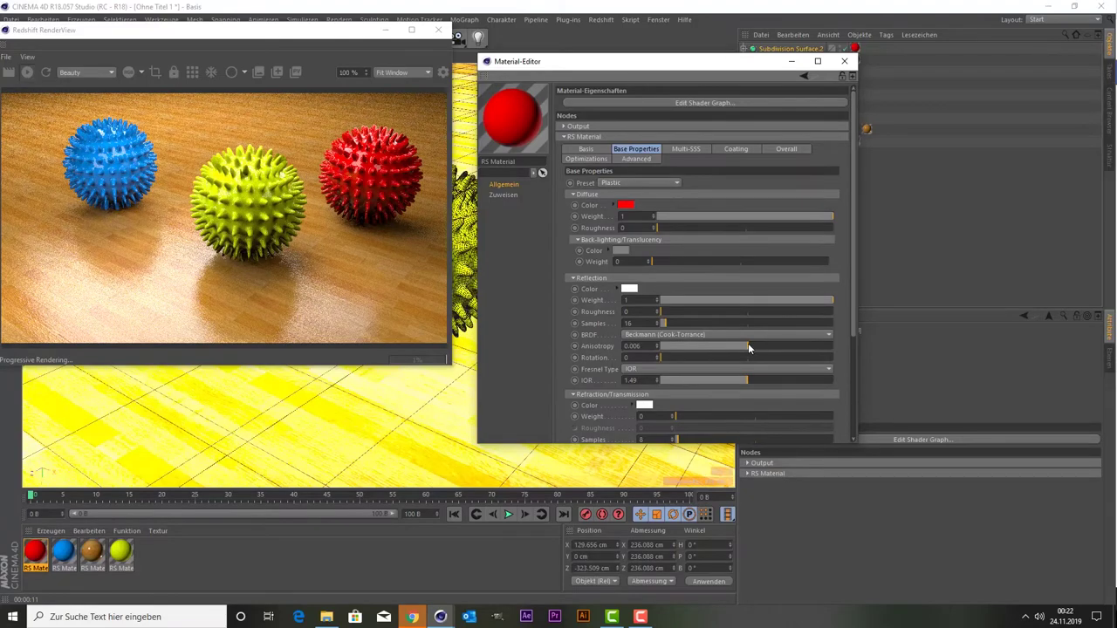
left_click_drag(748, 346, 903, 348)
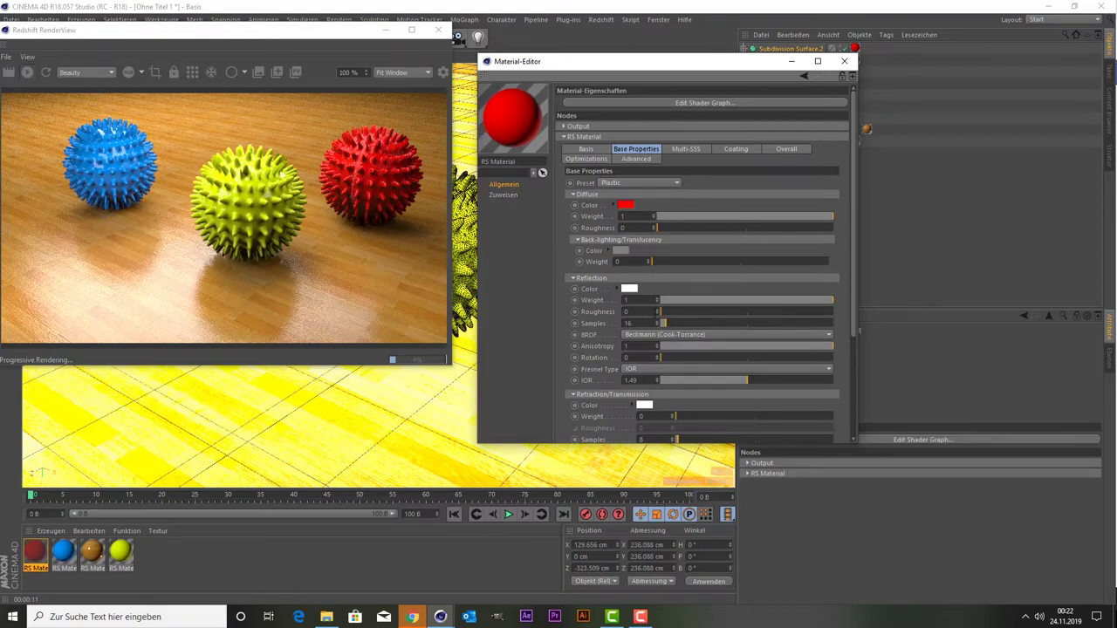
left_click_drag(710, 347, 650, 347)
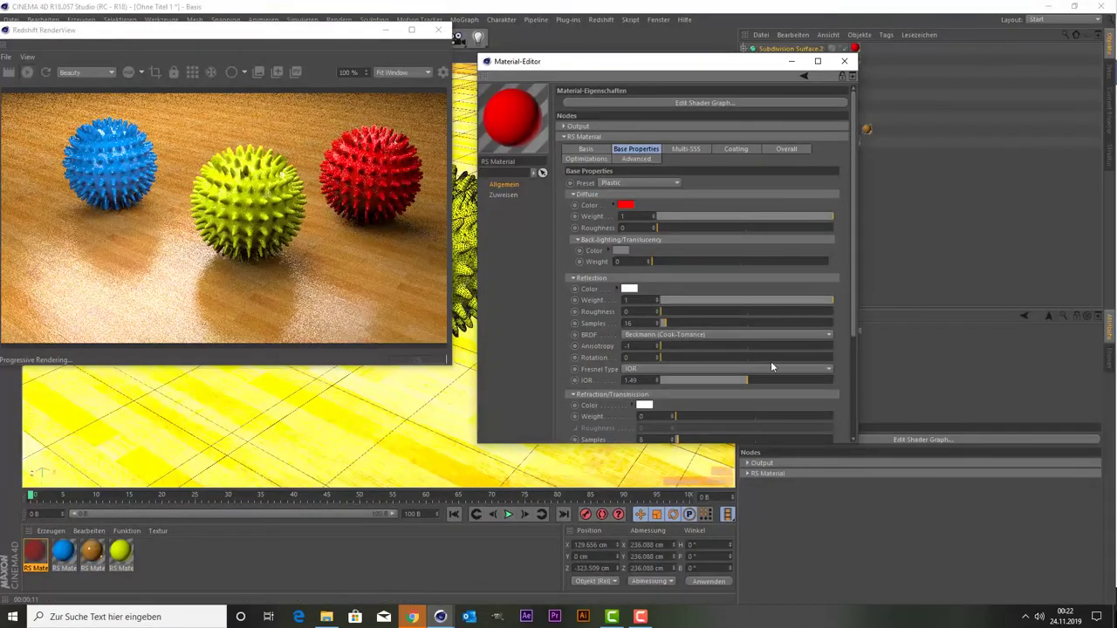
left_click(746, 346)
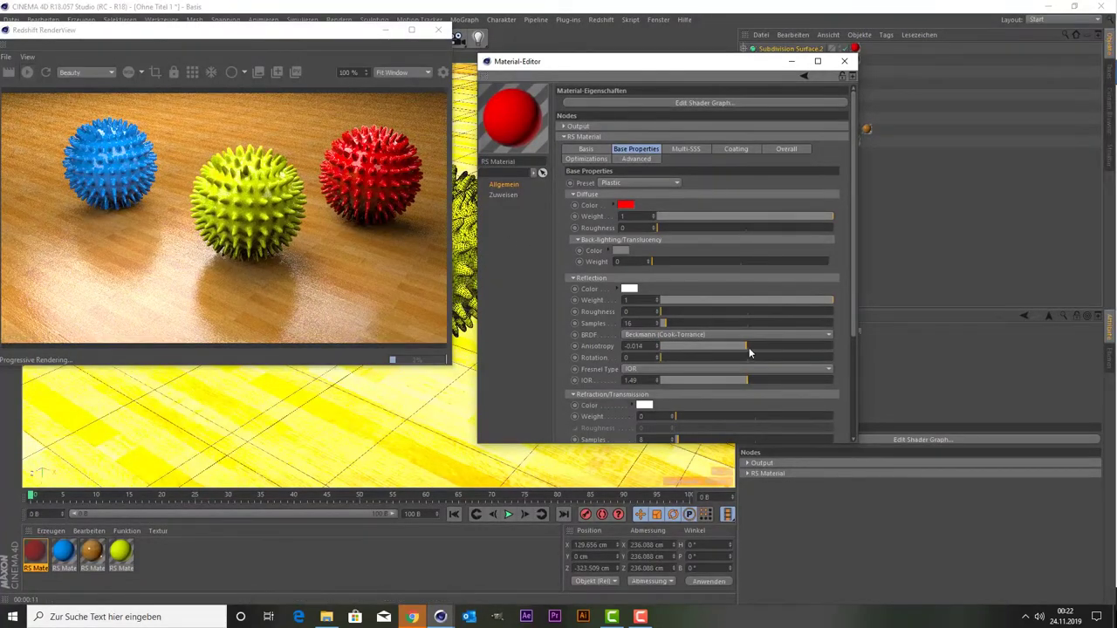
left_click_drag(744, 350, 892, 346)
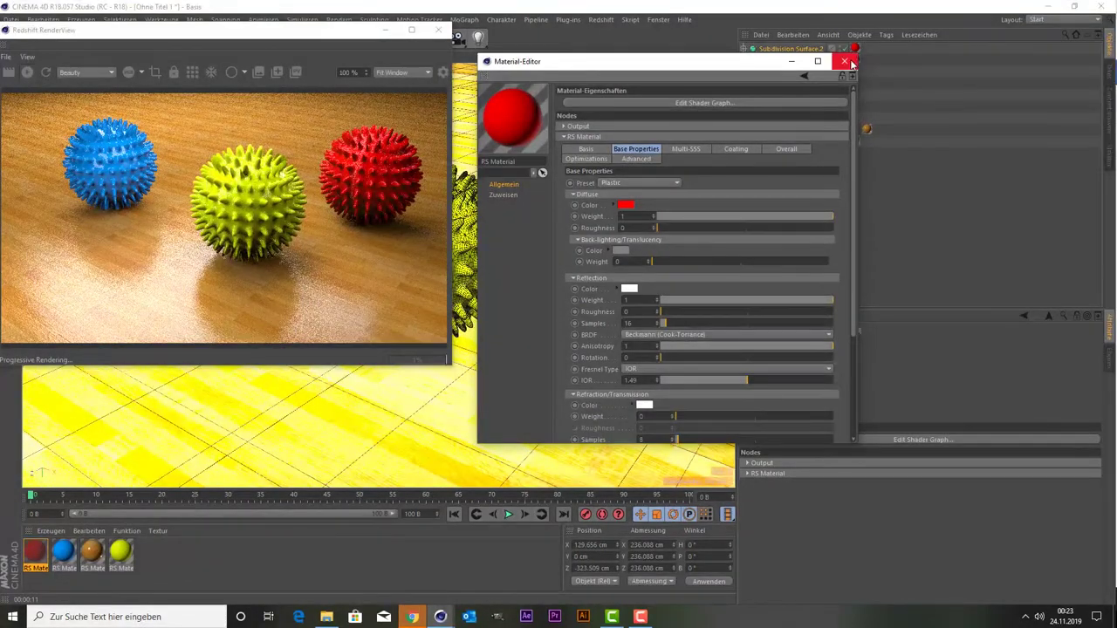
left_click(844, 61)
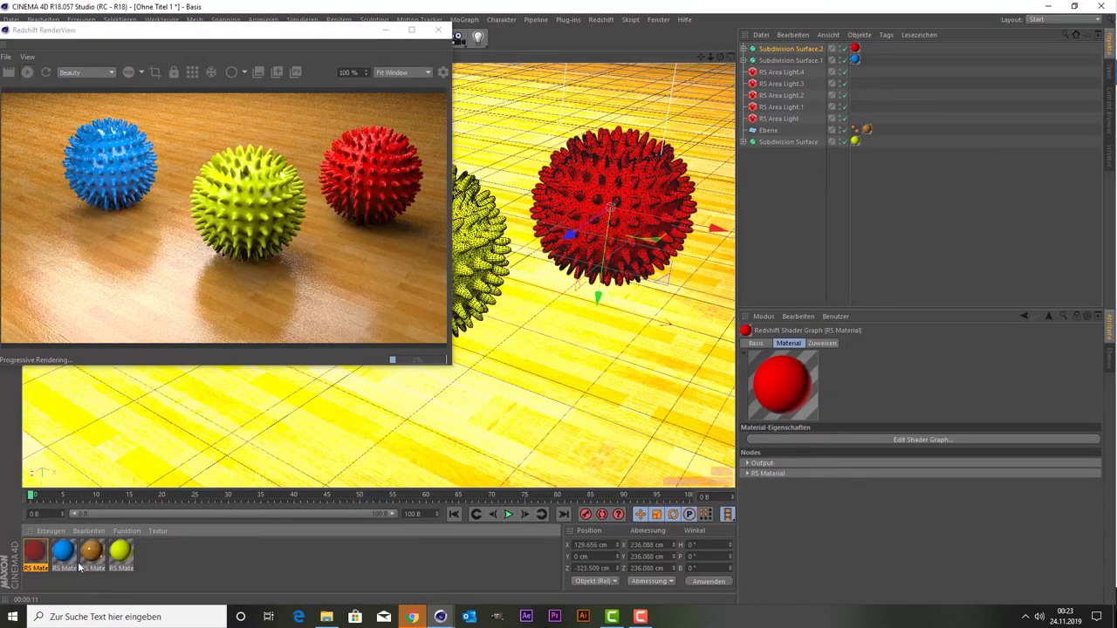
Set the blue material's reflection Anisotropy to 1 and close its editor.
left_click(66, 555)
double_click(67, 555)
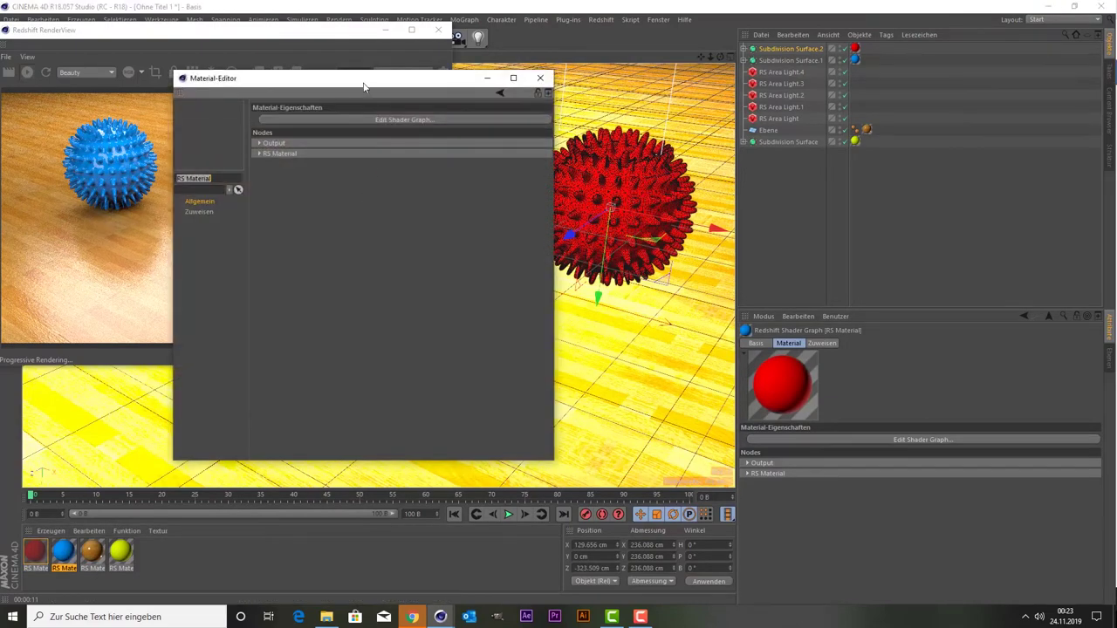
left_click_drag(367, 76, 613, 66)
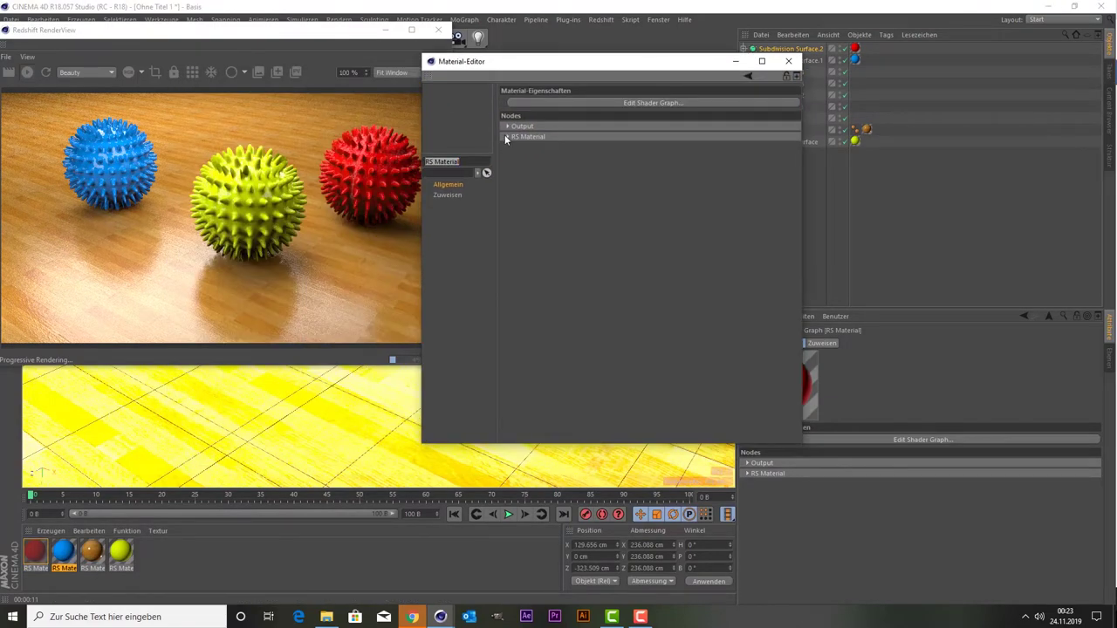
left_click(506, 137)
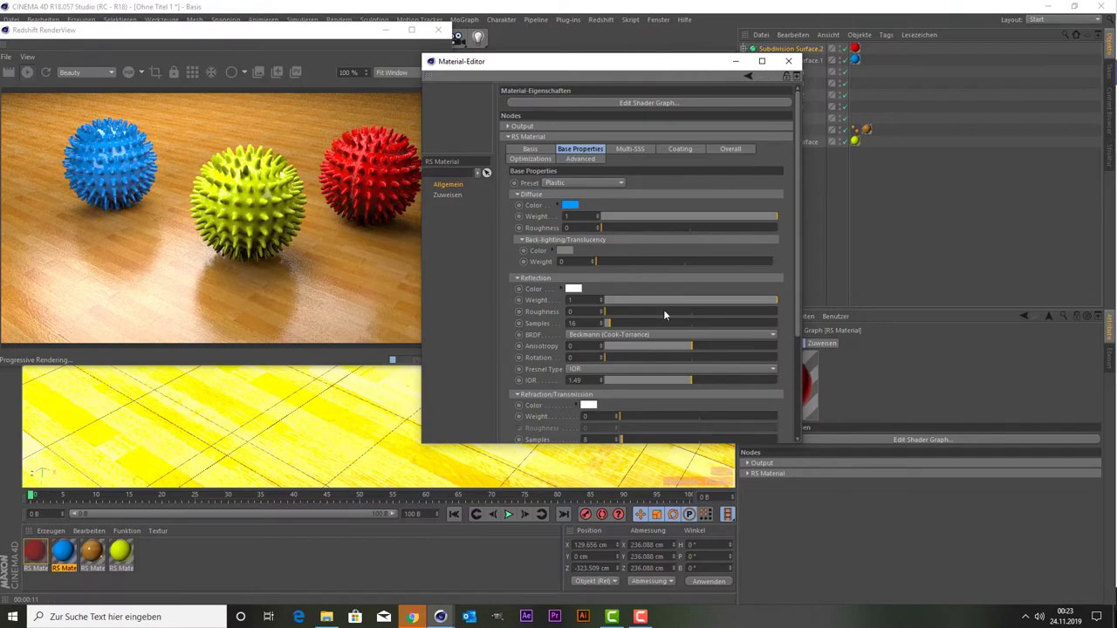
left_click_drag(725, 349, 801, 350)
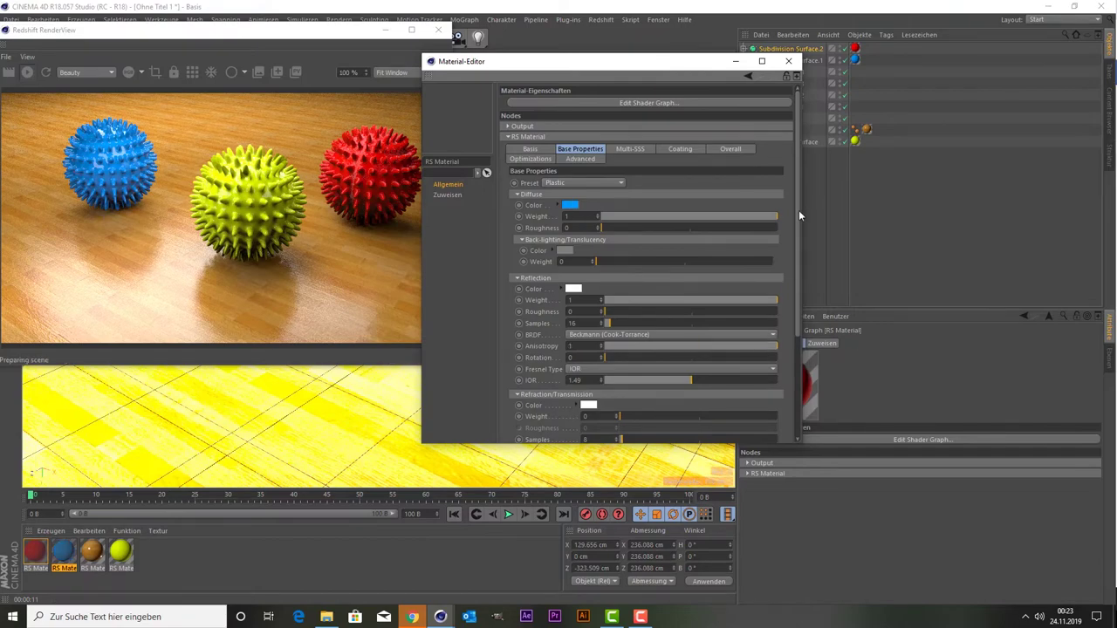
left_click(792, 61)
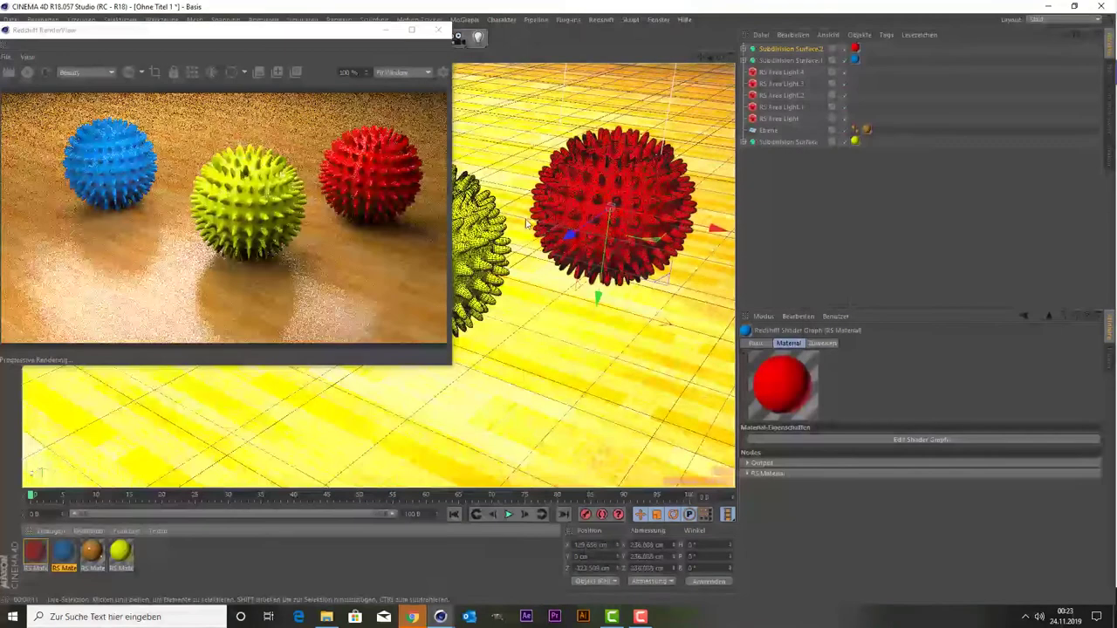
Set the yellow material's reflection Anisotropy to 1 and close its editor.
left_click(123, 557)
double_click(122, 557)
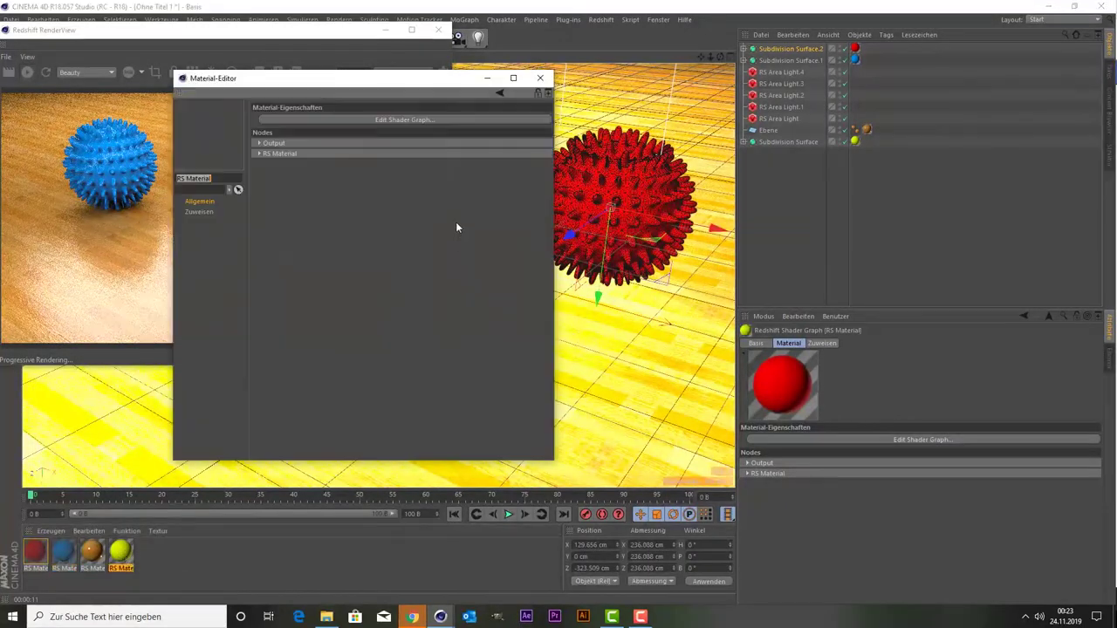
left_click(258, 154)
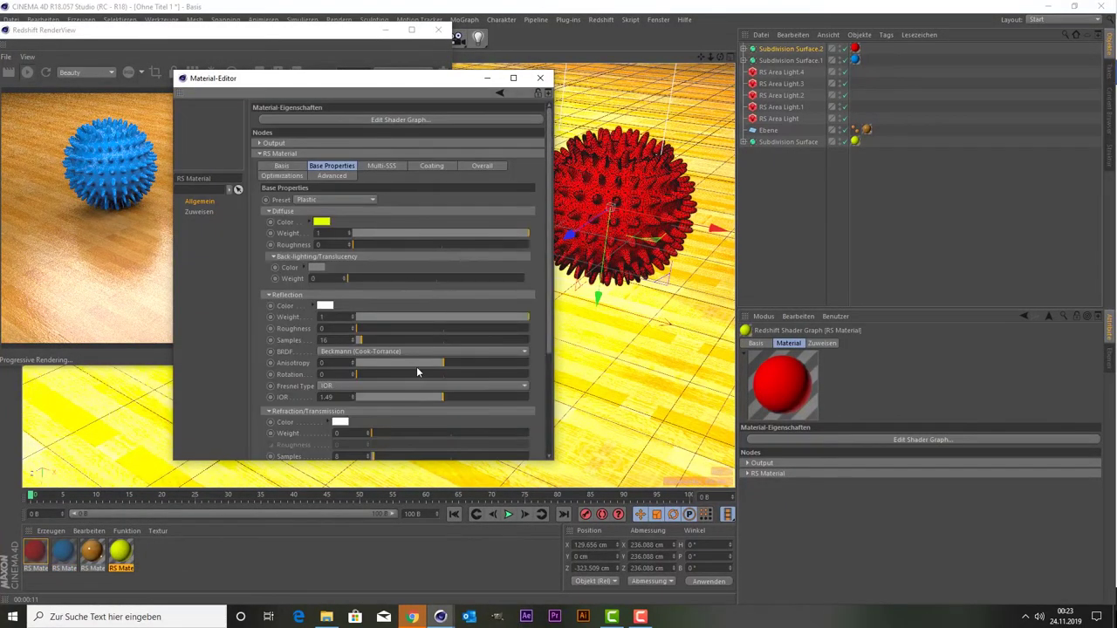
left_click_drag(417, 366, 578, 368)
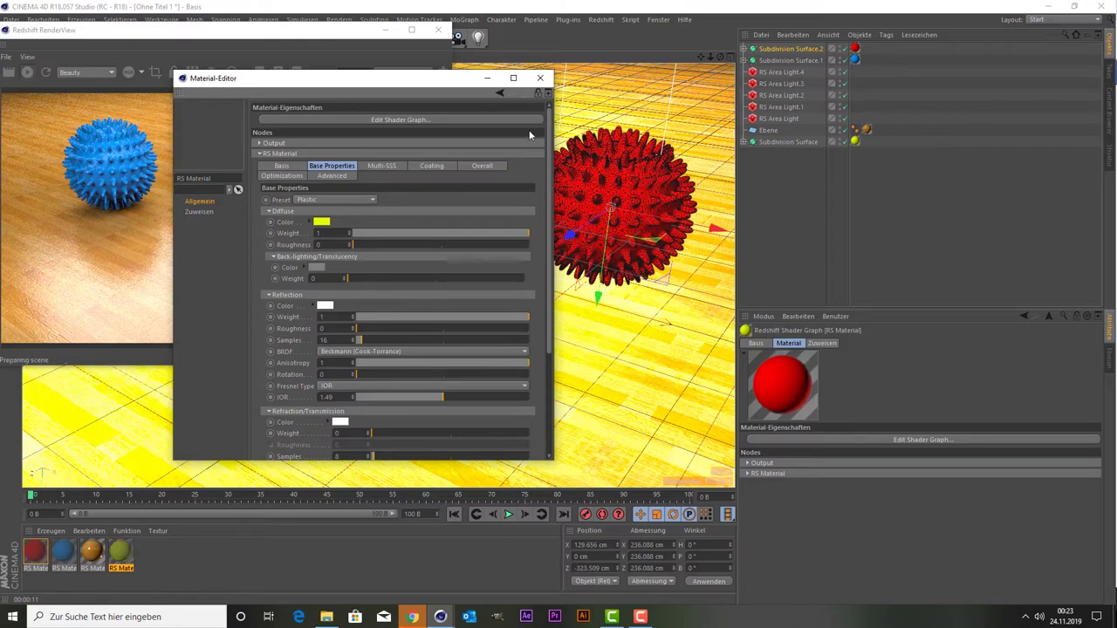
left_click(539, 77)
Set Unified Sampling Samples Max to 500 on the Redshift page of Render Settings.
left_click(438, 30)
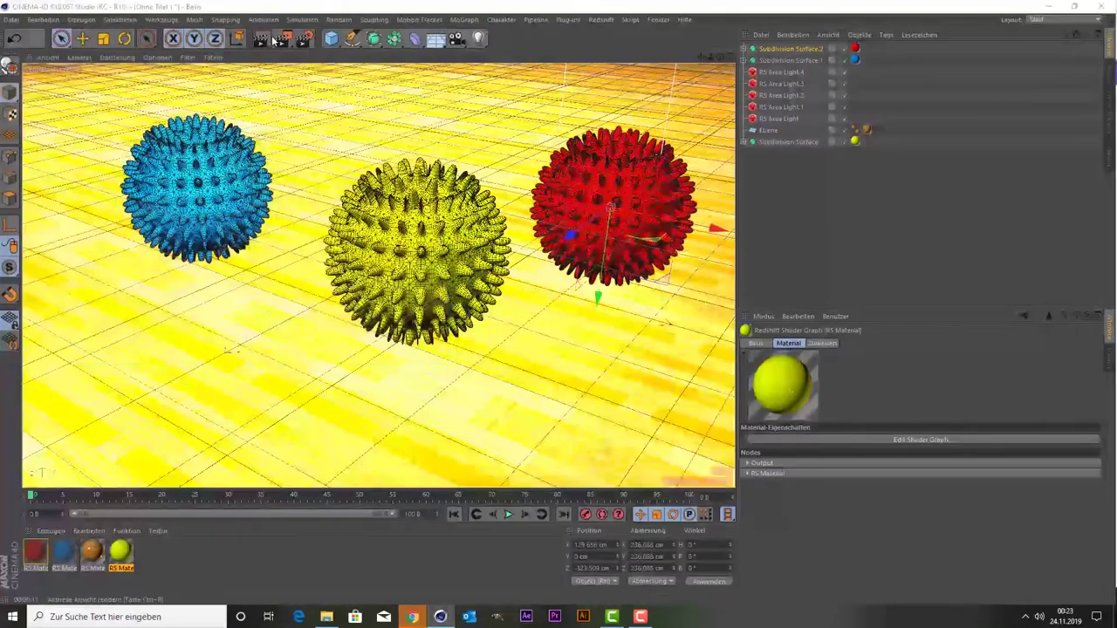
left_click(307, 38)
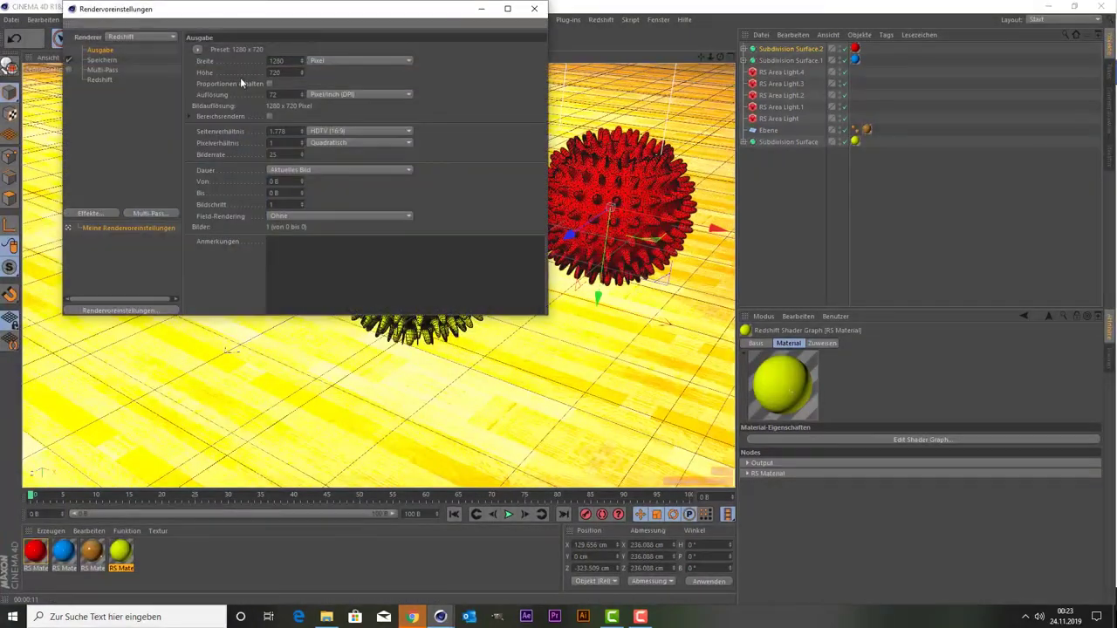
left_click_drag(204, 19, 375, 30)
type("500")
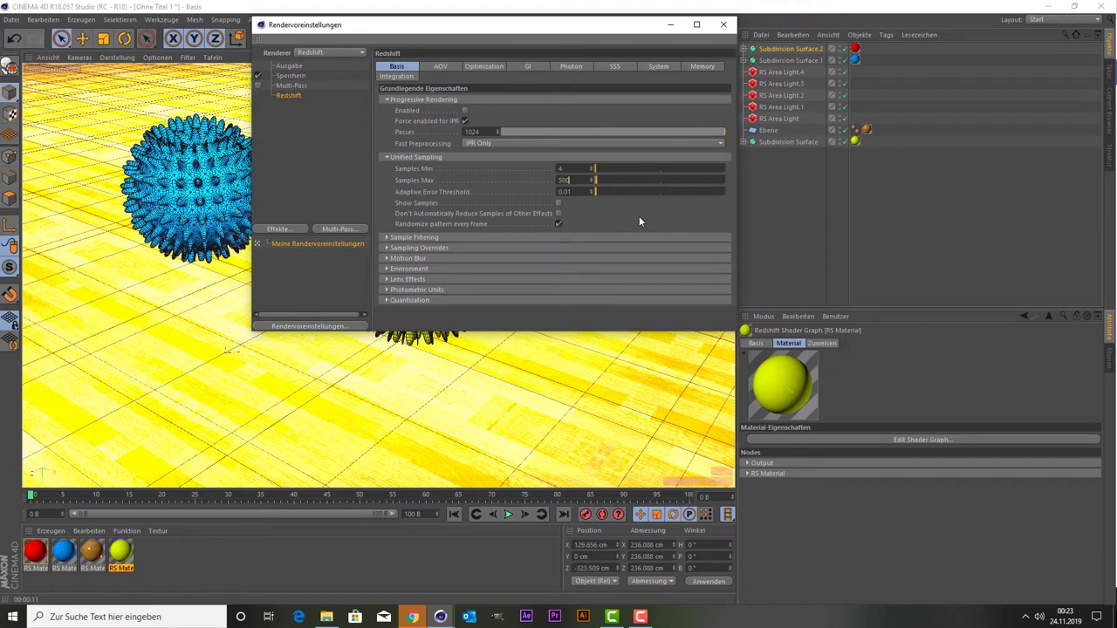
key("Return")
left_click(723, 24)
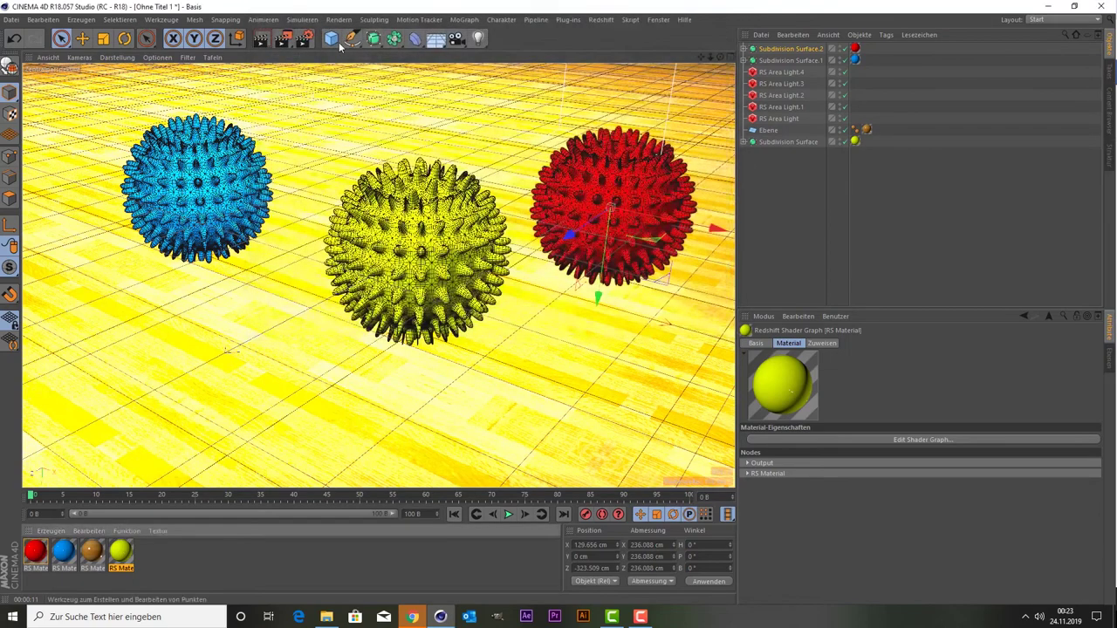